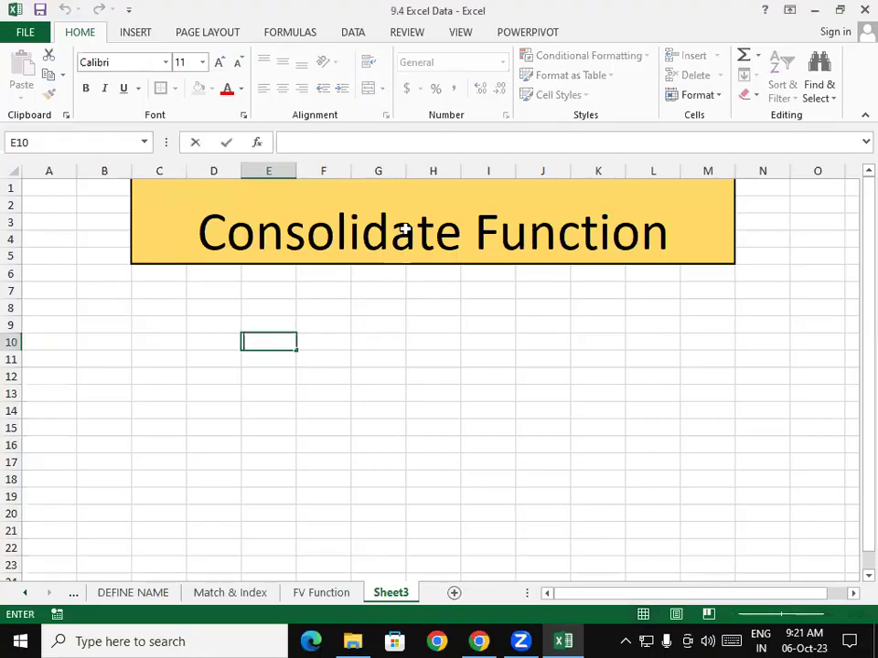
Step: Insert a new blank Sheet6 into the 9.4 Excel Data workbook
{"action": "left_click", "coordinate": [300, 443]}
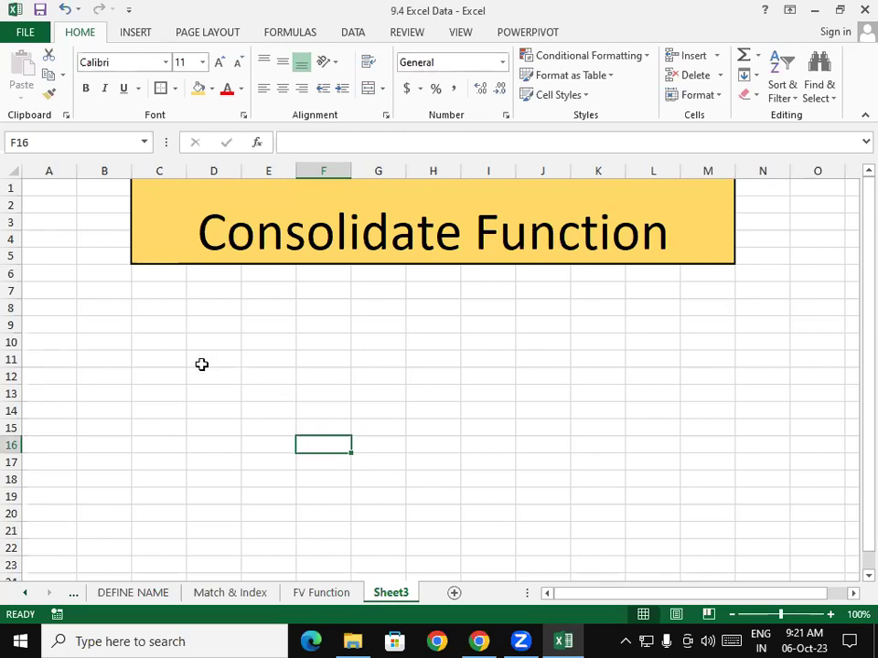
{"action": "left_click", "coordinate": [202, 365]}
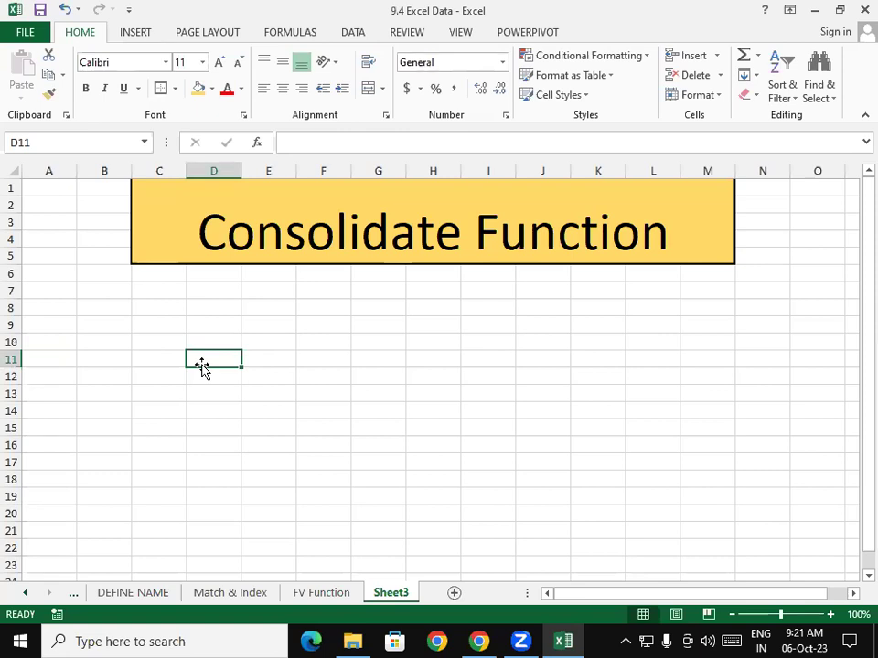
{"action": "left_click_drag", "start_coordinate": [157, 308], "coordinate": [284, 399]}
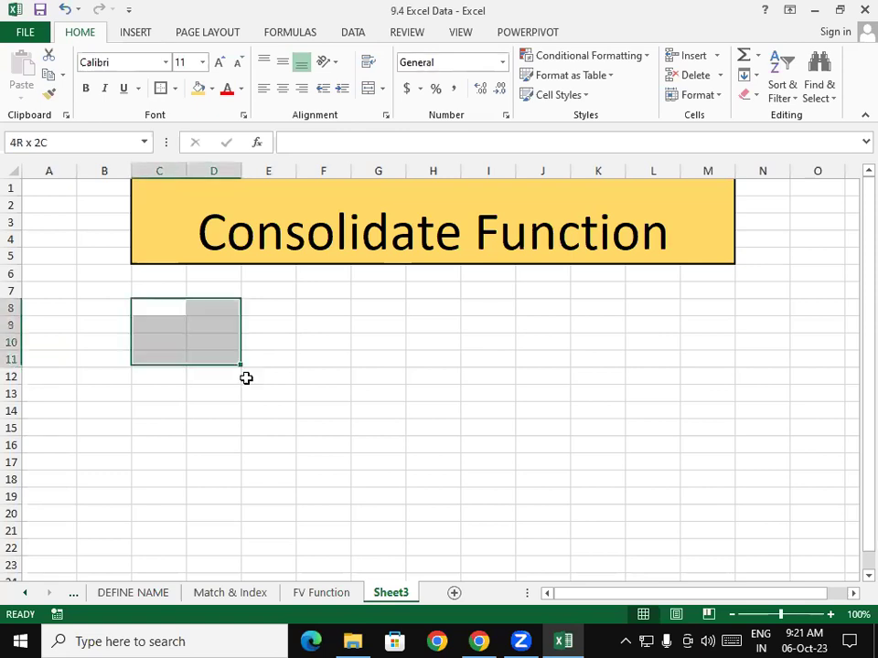
{"action": "left_click", "coordinate": [453, 594]}
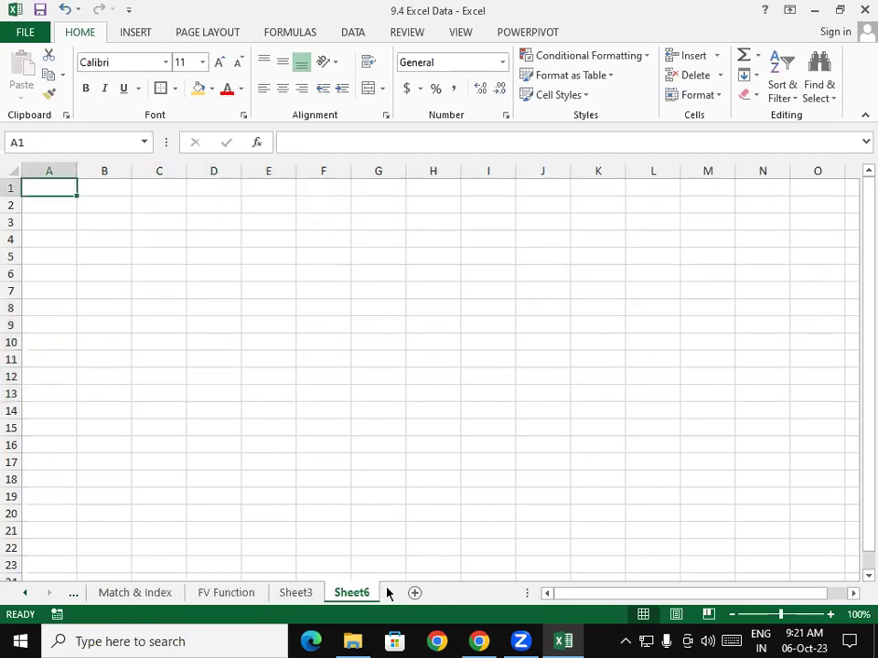
Step: Look over the empty Sheet6, then return to the Consolidate Function sheet (Sheet3)
{"action": "left_click", "coordinate": [296, 593]}
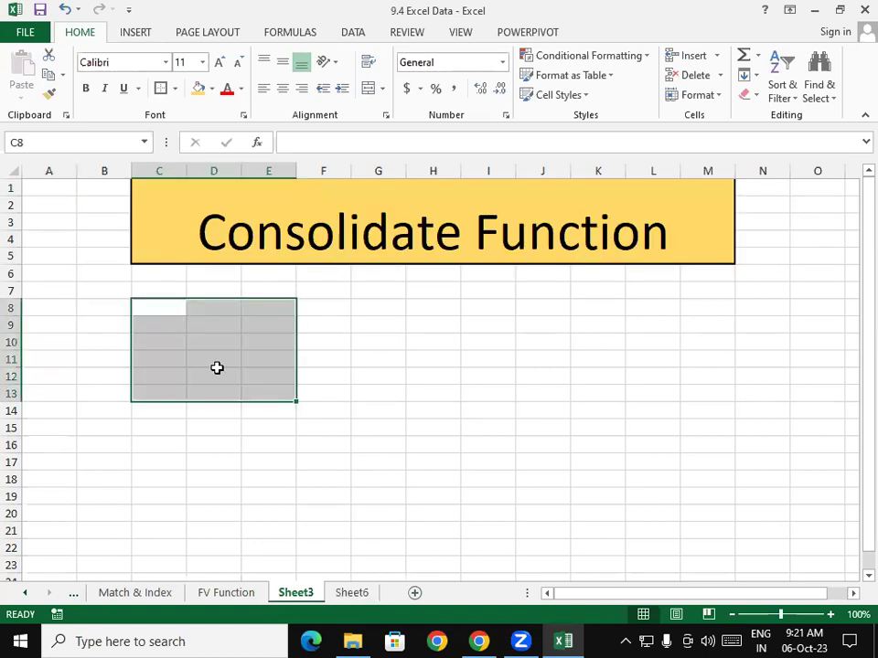
{"action": "left_click", "coordinate": [356, 593]}
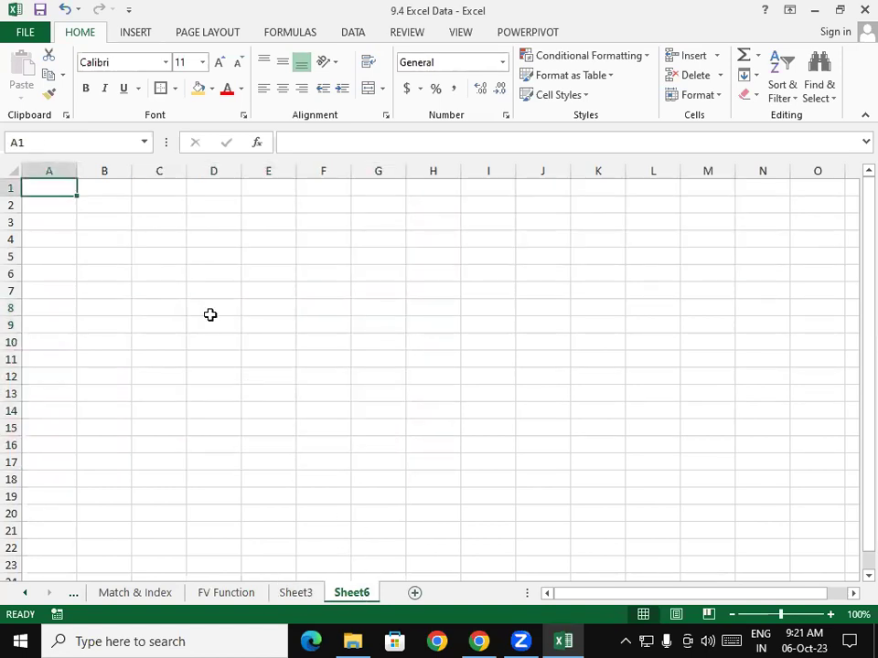
{"action": "left_click_drag", "start_coordinate": [159, 256], "coordinate": [488, 476]}
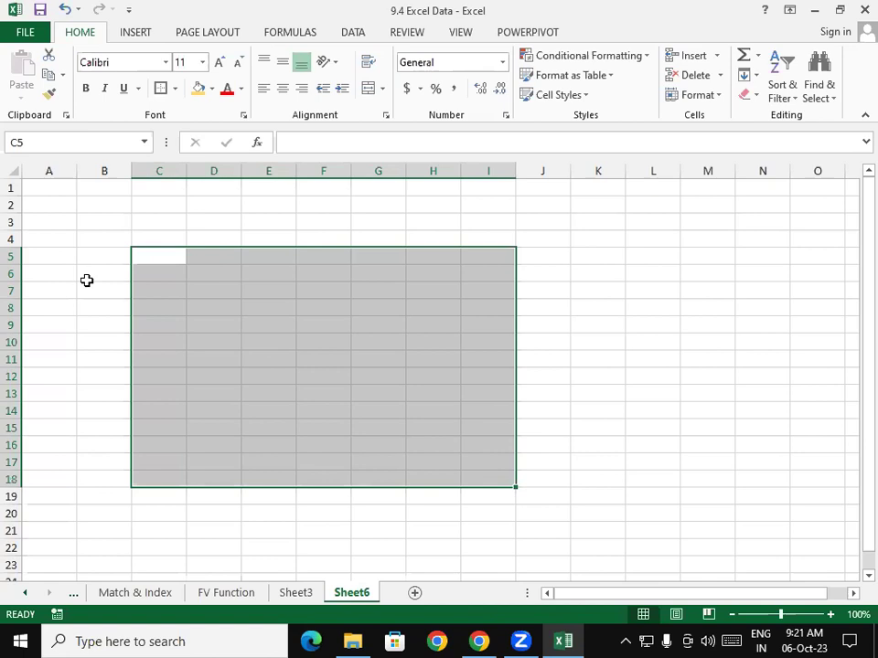
{"action": "left_click", "coordinate": [196, 303]}
{"action": "left_click", "coordinate": [295, 593]}
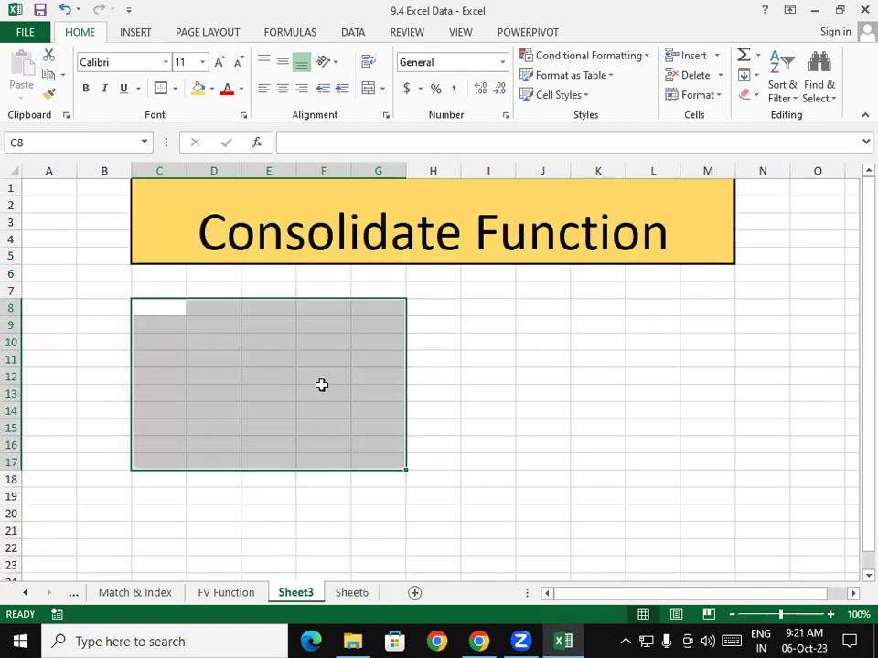
{"action": "left_click", "coordinate": [304, 248]}
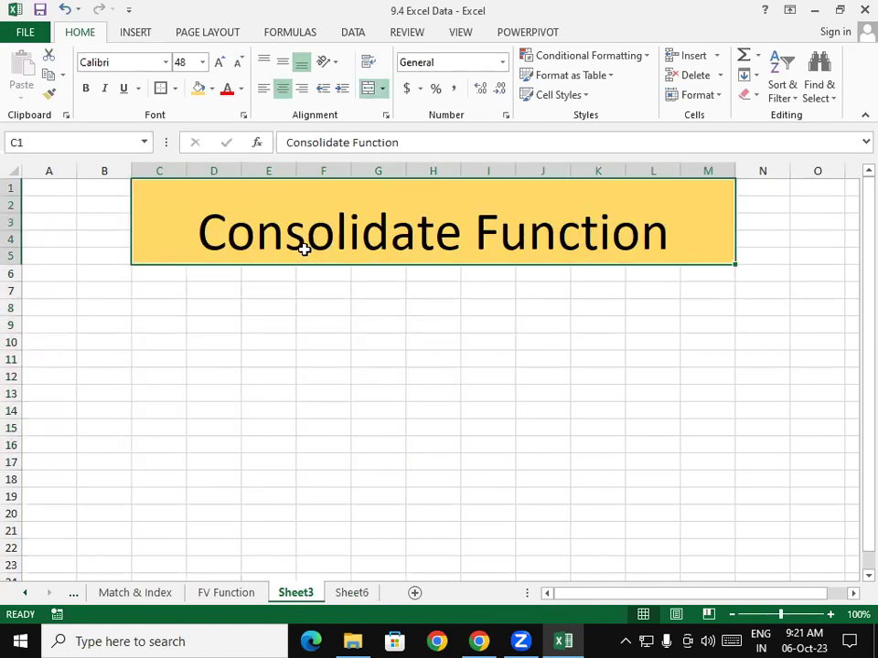
{"action": "left_click", "coordinate": [174, 320]}
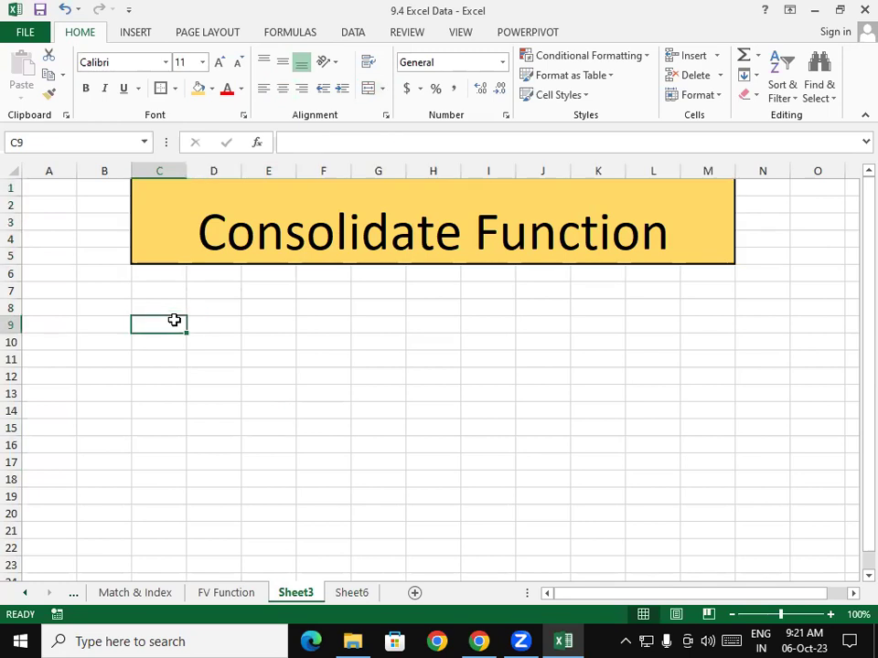
Step: Enter the headers Sr No and Name in C8 and D8
{"action": "left_click", "coordinate": [180, 294]}
{"action": "left_click", "coordinate": [181, 309]}
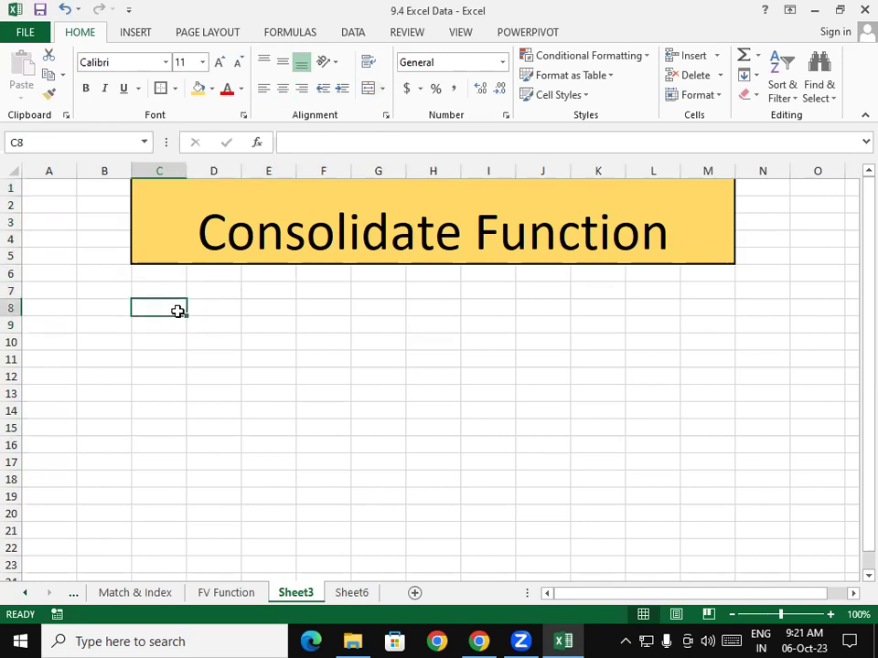
{"action": "type", "text": "Sr N"}
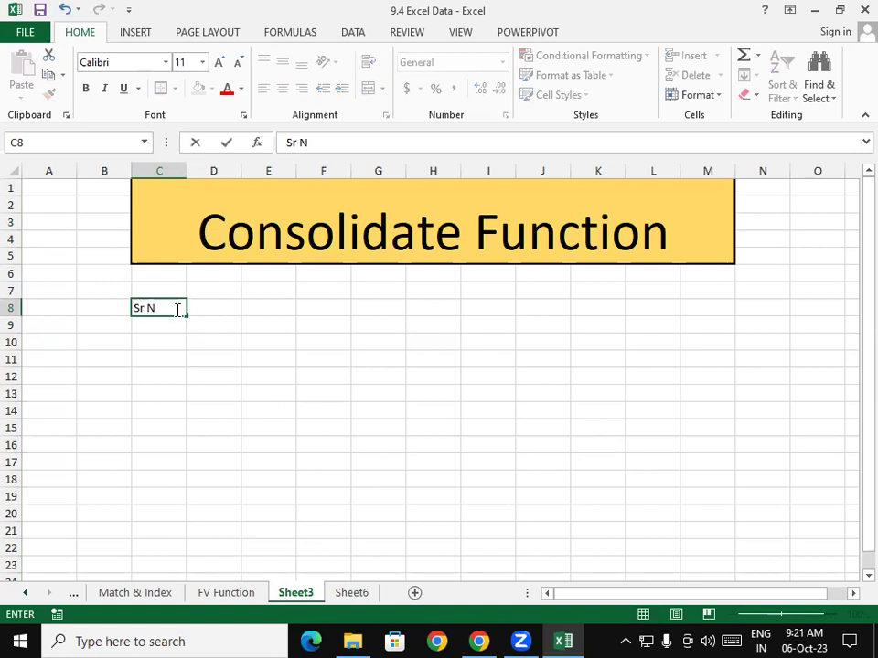
{"action": "type", "text": "o"}
{"action": "key", "text": "Tab"}
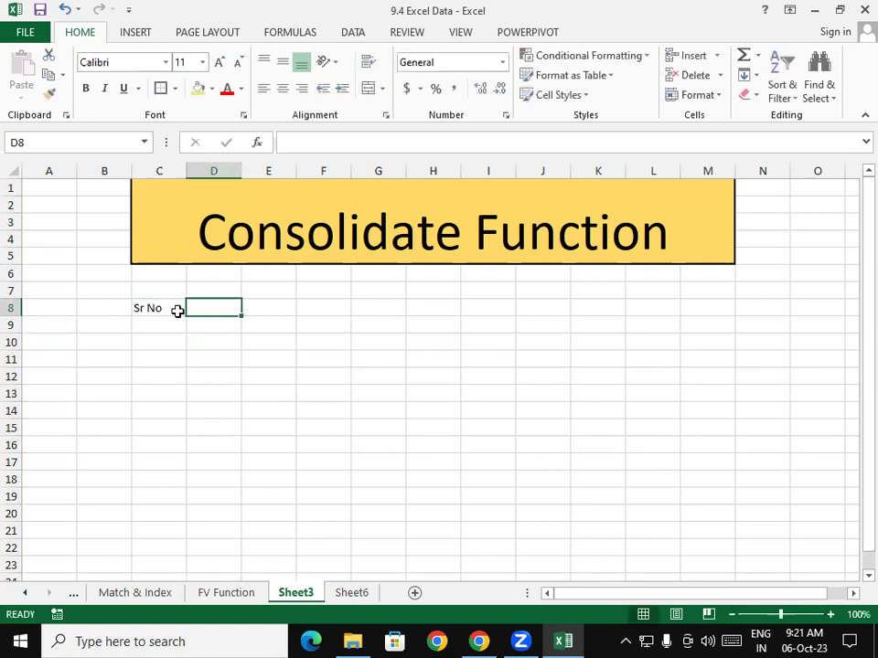
{"action": "type", "text": "Name"}
{"action": "key", "text": "Tab"}
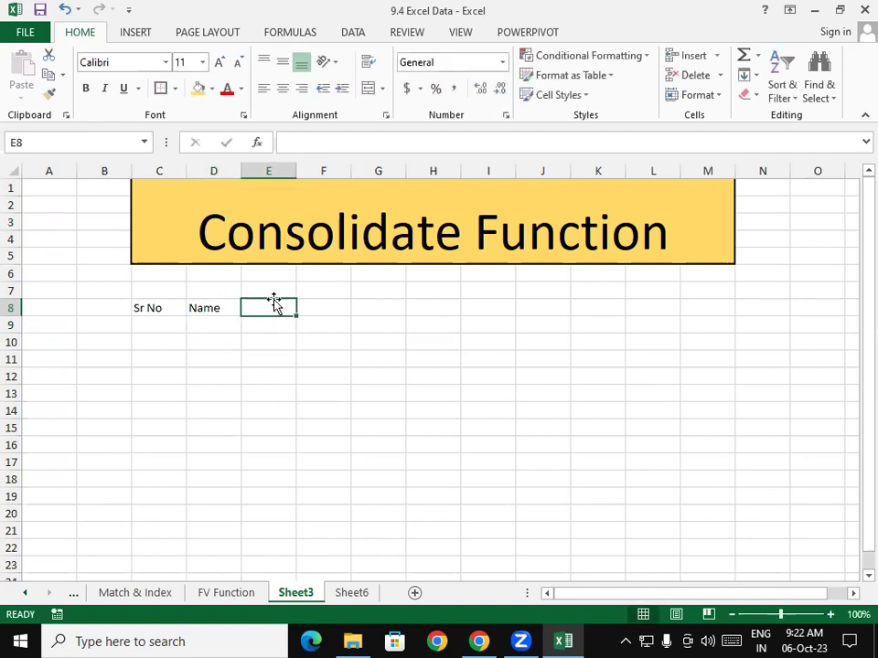
Step: Add the month headers Jan and Feb in E8 and F8
{"action": "type", "text": "jan"}
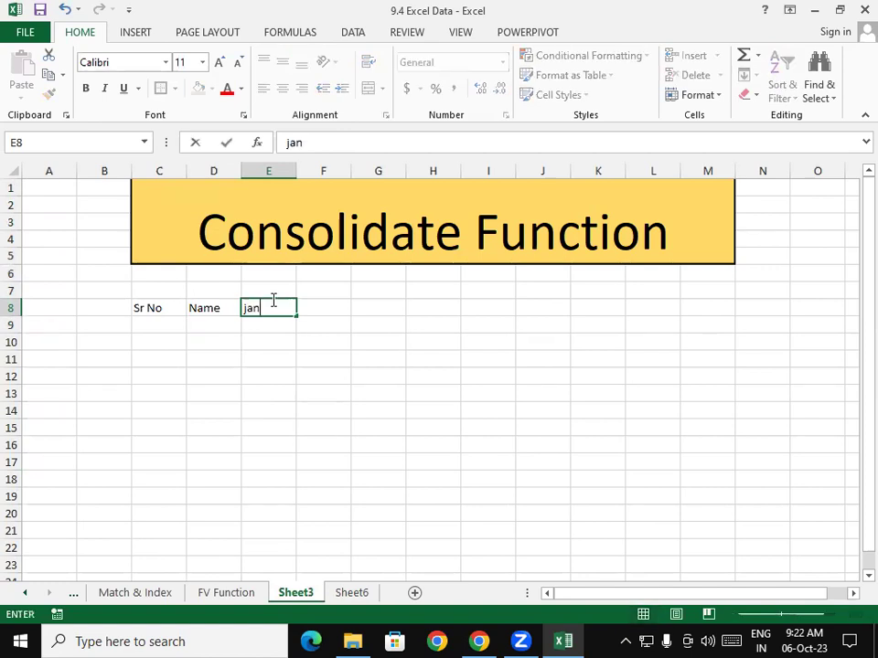
{"action": "key", "text": "Tab"}
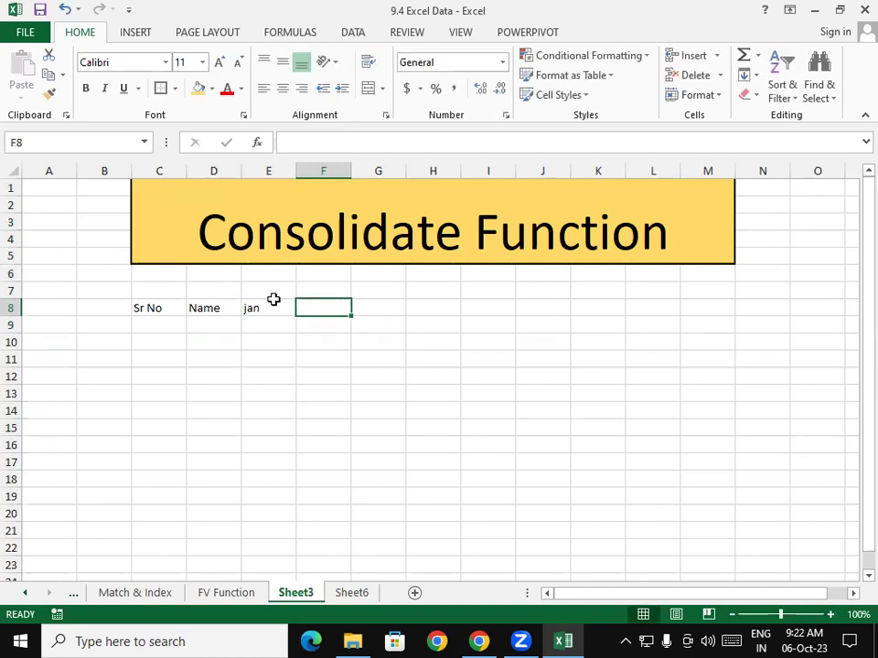
{"action": "type", "text": "fe"}
{"action": "key", "text": "BackSpace"}
{"action": "key", "text": "BackSpace"}
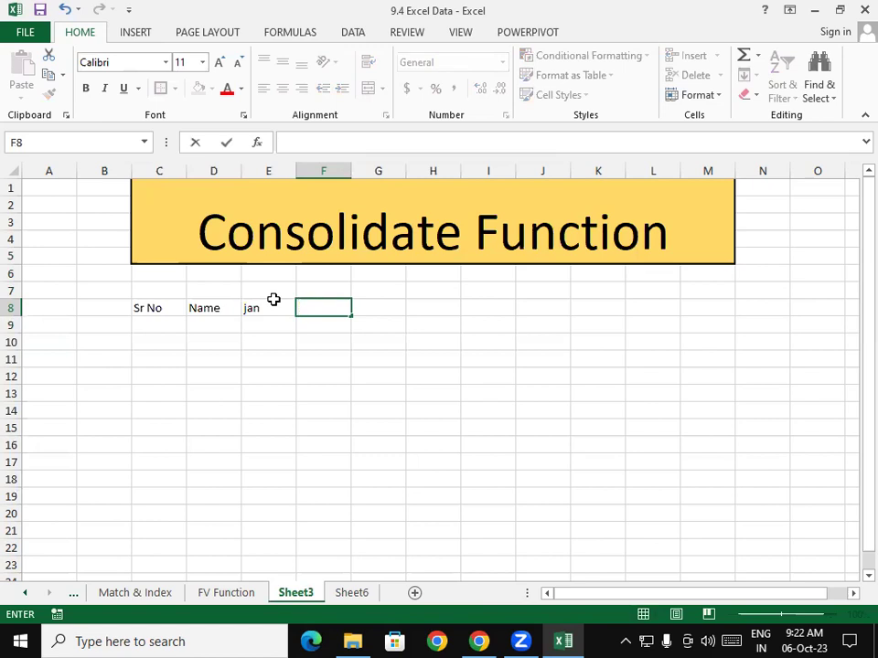
{"action": "left_click", "coordinate": [273, 302]}
{"action": "type", "text": "Jan"}
{"action": "key", "text": "Tab"}
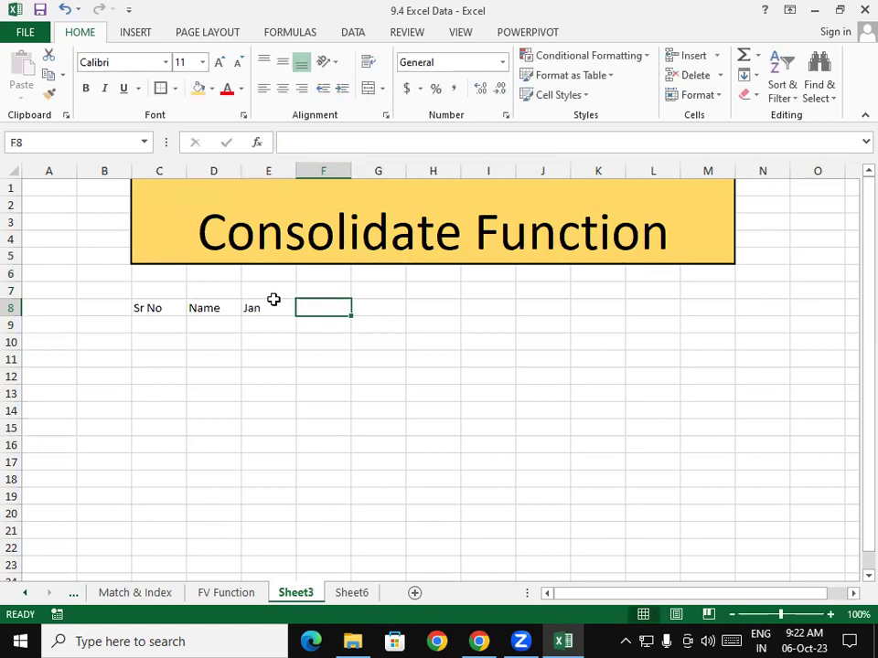
{"action": "type", "text": "Feb"}
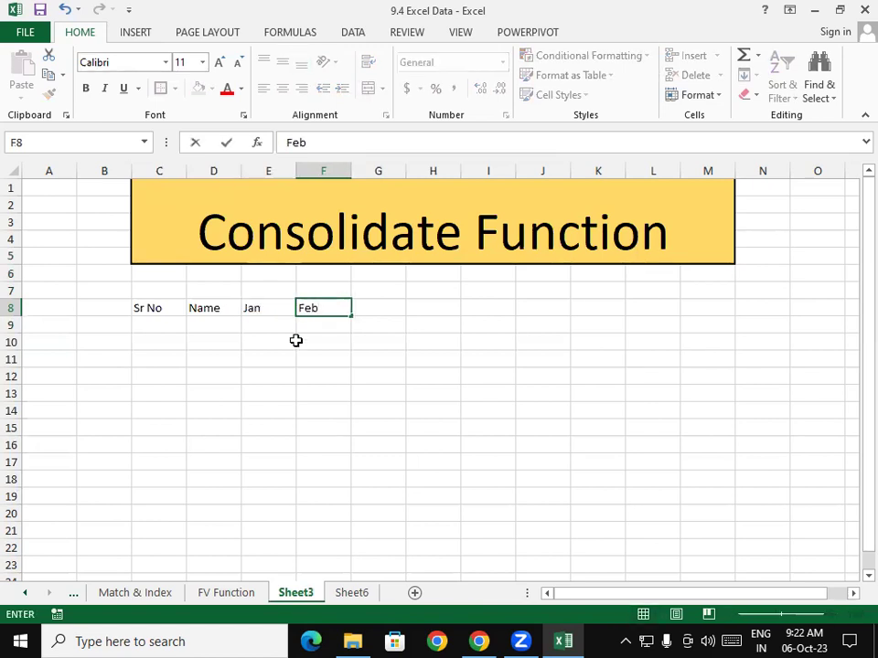
{"action": "left_click", "coordinate": [296, 341]}
Step: Fill the month headers from Jan and Feb across to Jun in J8
{"action": "left_click_drag", "start_coordinate": [250, 307], "coordinate": [559, 310]}
{"action": "left_click", "coordinate": [471, 409]}
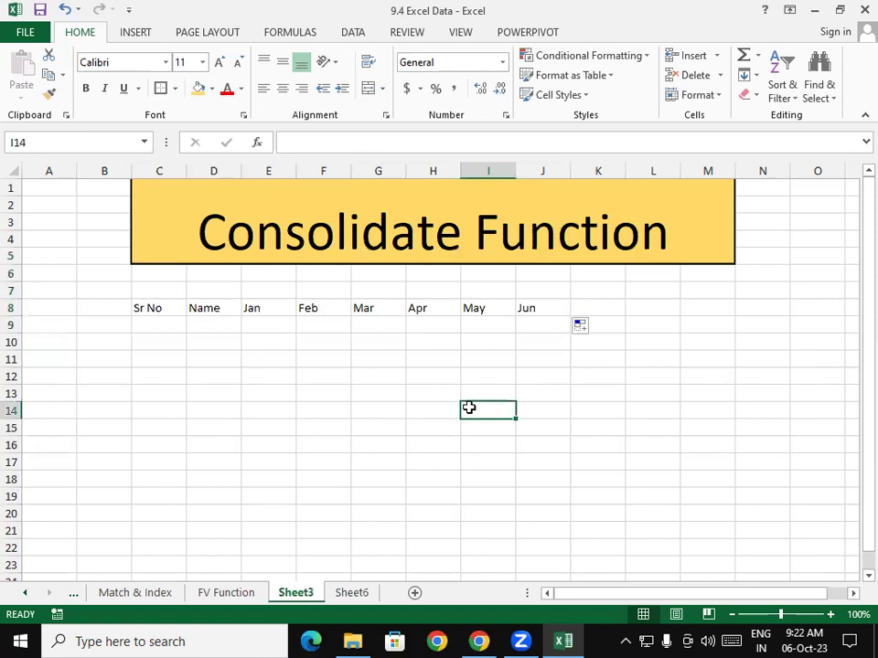
{"action": "left_click_drag", "start_coordinate": [269, 306], "coordinate": [558, 455]}
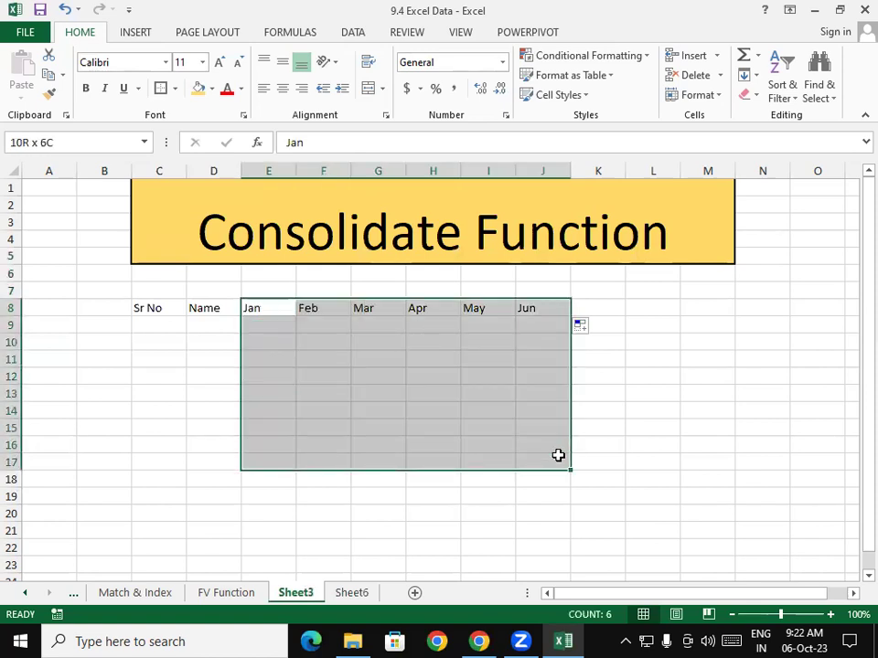
{"action": "left_click", "coordinate": [307, 357]}
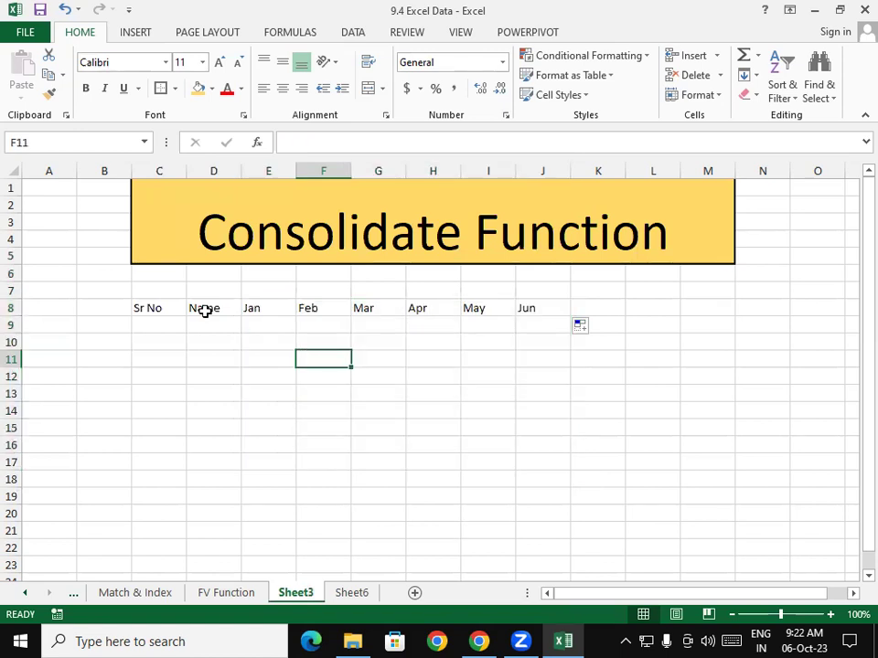
Step: Copy the 'Consolidate Function' title text from Sheet3
{"action": "left_click", "coordinate": [352, 593]}
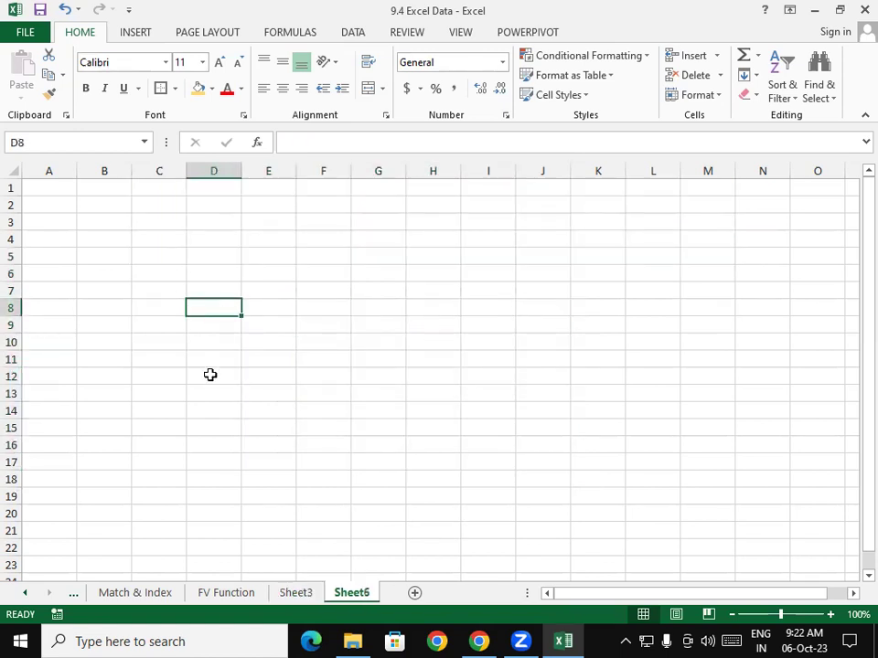
{"action": "left_click", "coordinate": [296, 592]}
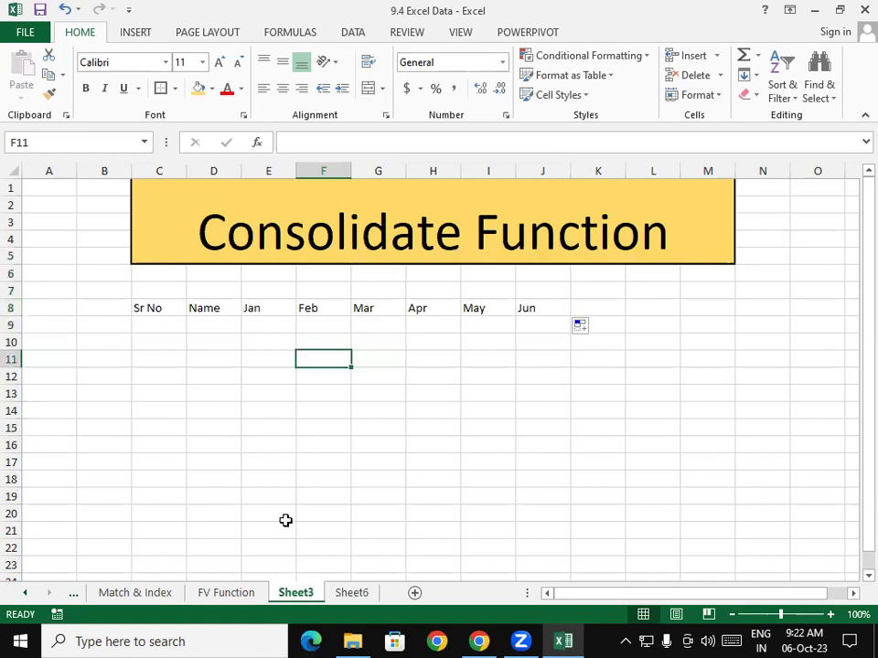
{"action": "left_click", "coordinate": [276, 231]}
{"action": "double_click", "coordinate": [286, 229]}
{"action": "mouse_move", "coordinate": [198, 233]}
{"action": "left_mouse_down"}
{"action": "mouse_move", "coordinate": [652, 236]}
{"action": "mouse_move", "coordinate": [165, 224]}
{"action": "left_mouse_up"}
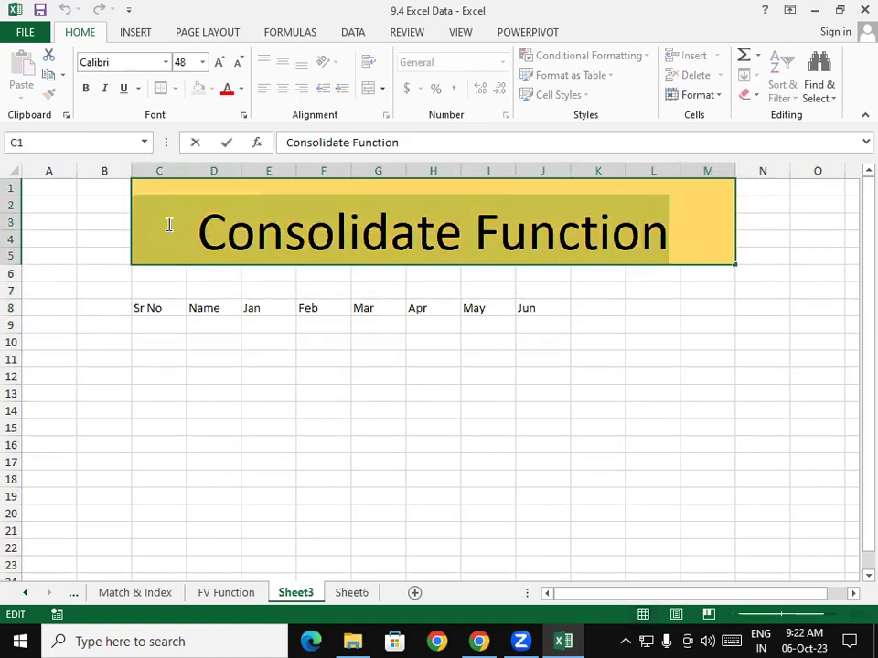
{"action": "key", "text": "ctrl+c"}
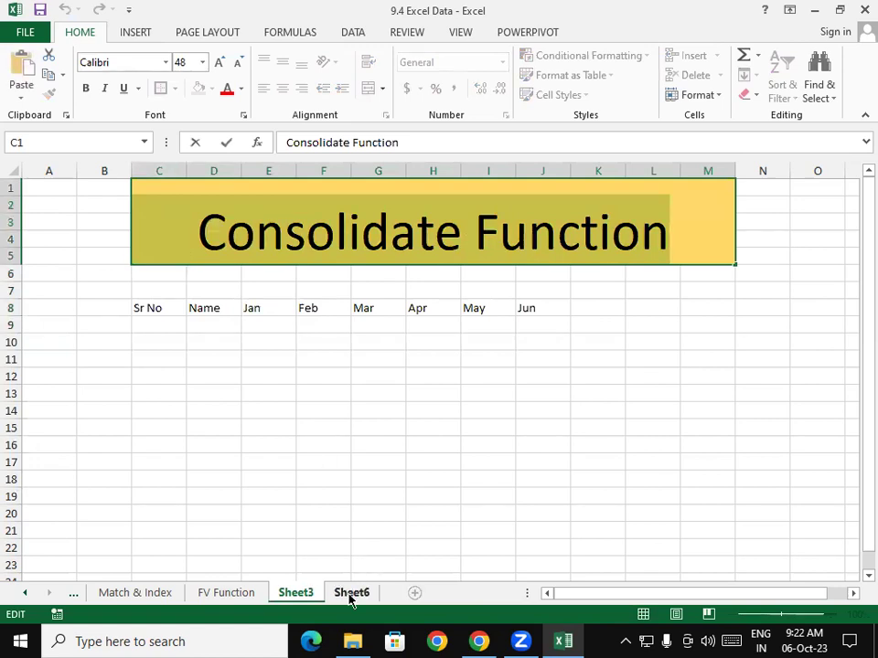
Step: Merge C1:M5 on Sheet6 and attempt to paste the title there, dismissing the warnings
{"action": "left_click", "coordinate": [352, 594]}
{"action": "left_click_drag", "start_coordinate": [174, 188], "coordinate": [722, 256]}
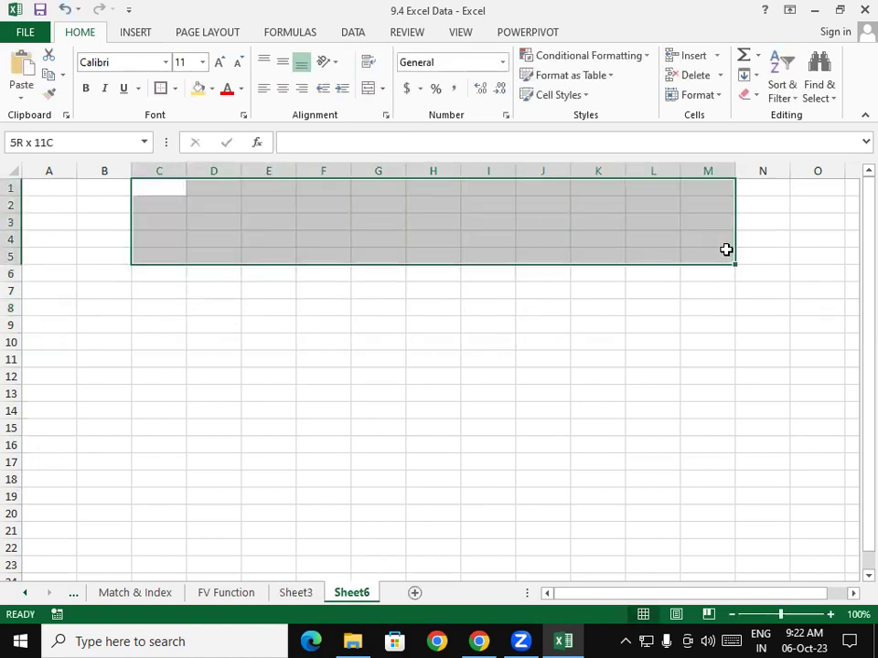
{"action": "left_click", "coordinate": [369, 88]}
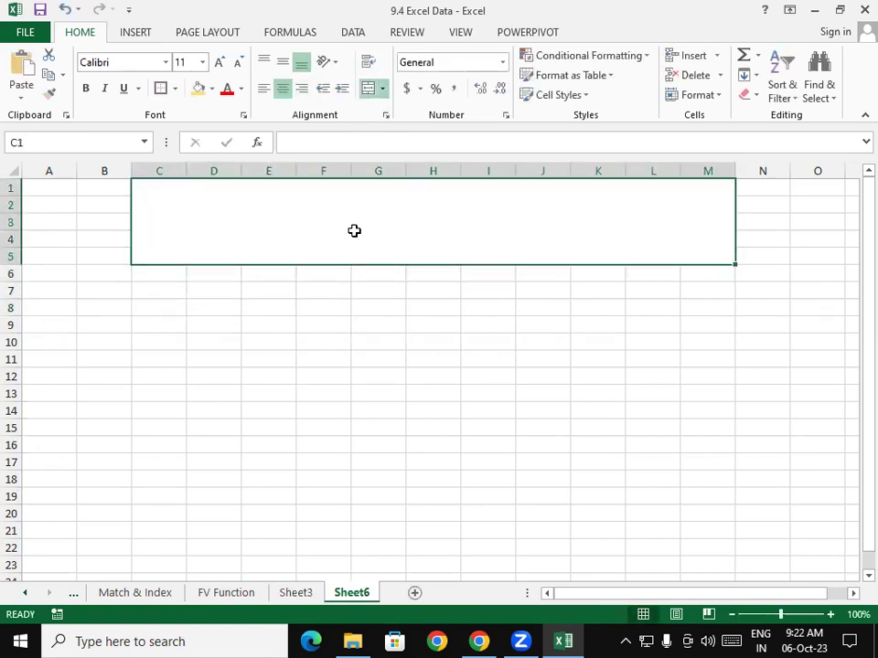
{"action": "key", "text": "ctrl+v"}
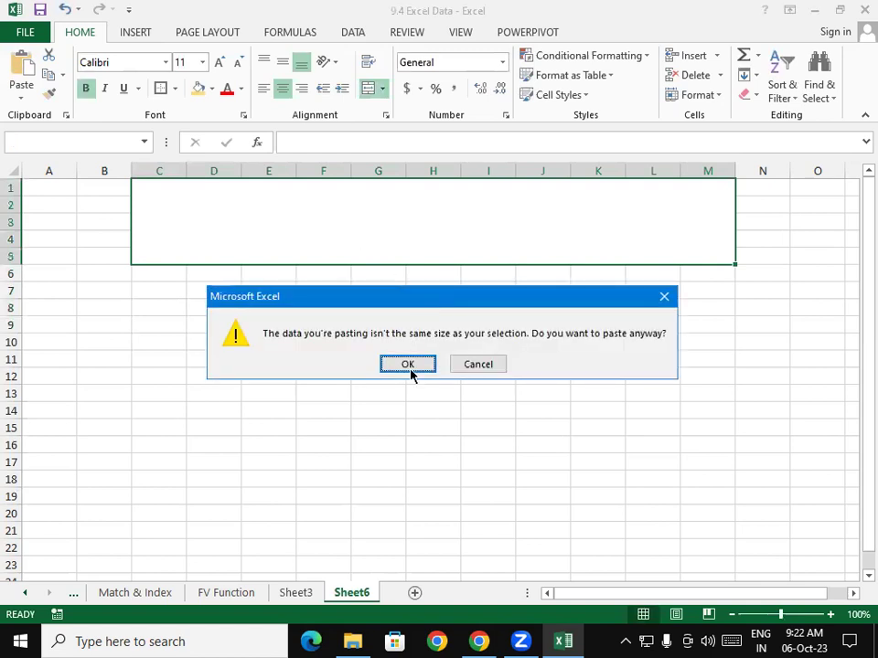
{"action": "left_click", "coordinate": [408, 363]}
{"action": "left_click", "coordinate": [444, 364]}
Step: Paste the 'Consolidate Function' text into E11 and unmerge the C1:M5 block
{"action": "left_click", "coordinate": [282, 363]}
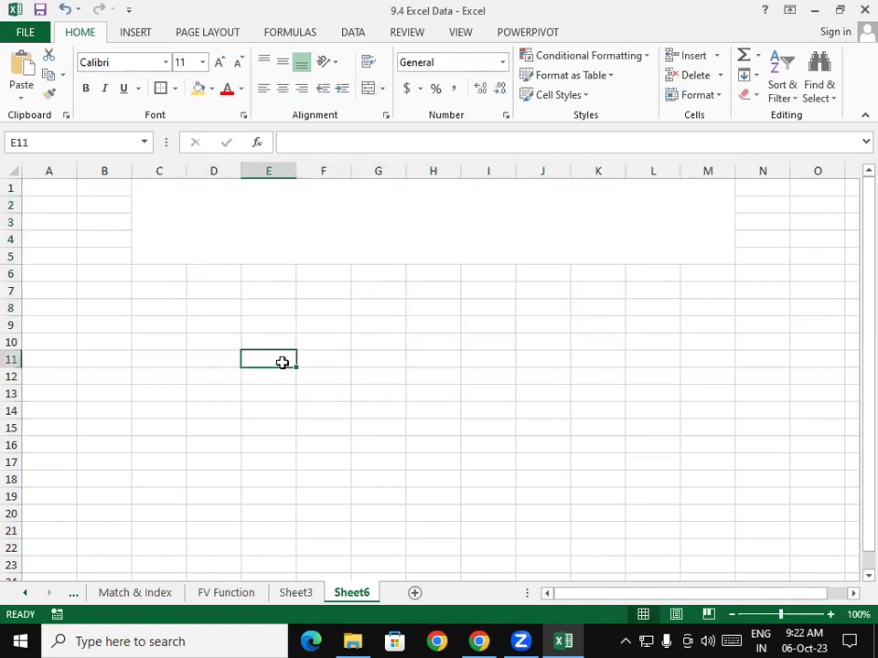
{"action": "key", "text": "ctrl+v"}
{"action": "left_click", "coordinate": [298, 343]}
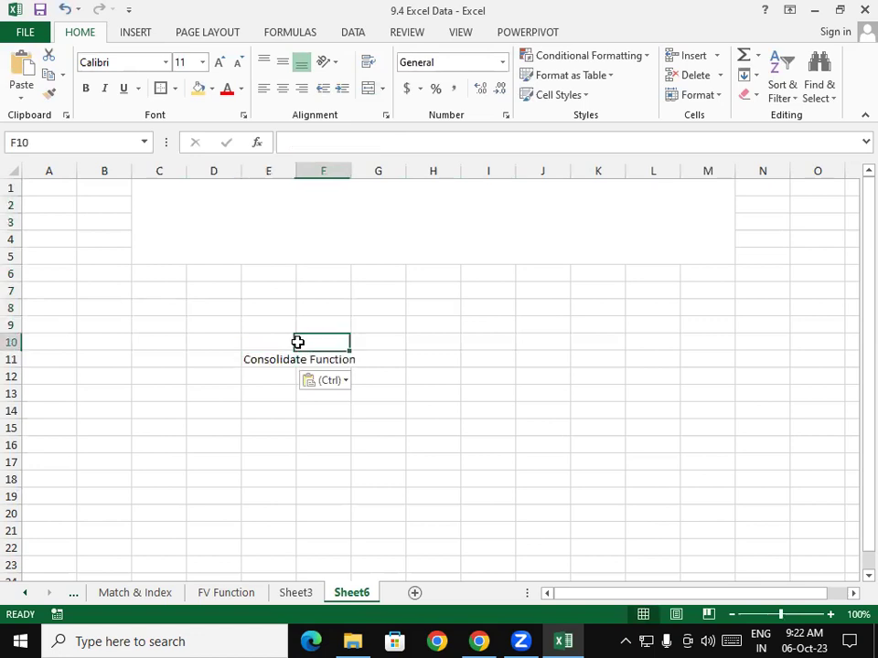
{"action": "left_click", "coordinate": [259, 199]}
{"action": "left_click", "coordinate": [373, 89]}
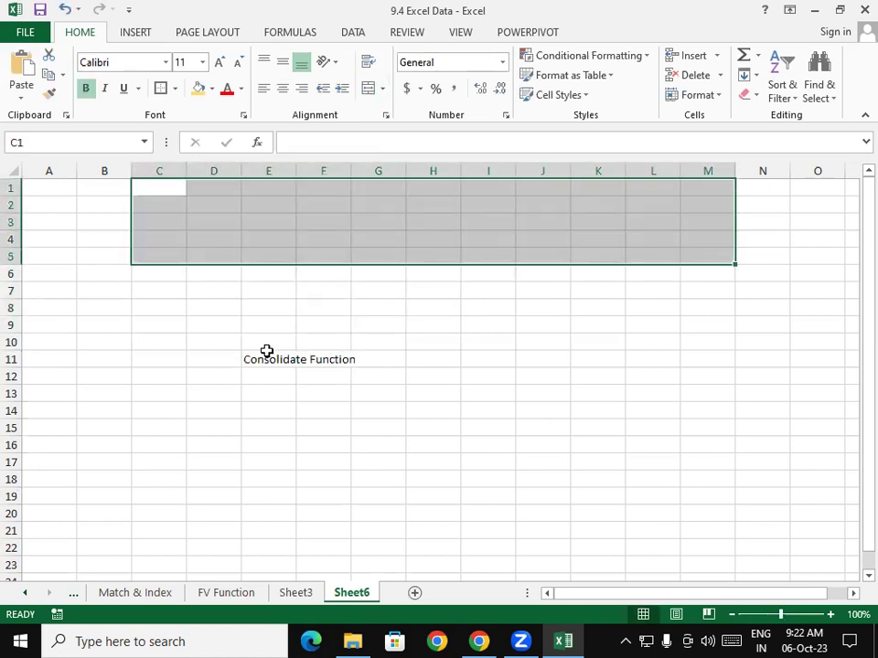
Step: Move the title into D2, merge C1:L5 and enlarge the font to 26
{"action": "left_click", "coordinate": [261, 353]}
{"action": "mouse_move", "coordinate": [260, 351]}
{"action": "left_mouse_down"}
{"action": "mouse_move", "coordinate": [203, 195]}
{"action": "mouse_move", "coordinate": [608, 241]}
{"action": "mouse_move", "coordinate": [650, 261]}
{"action": "left_mouse_up"}
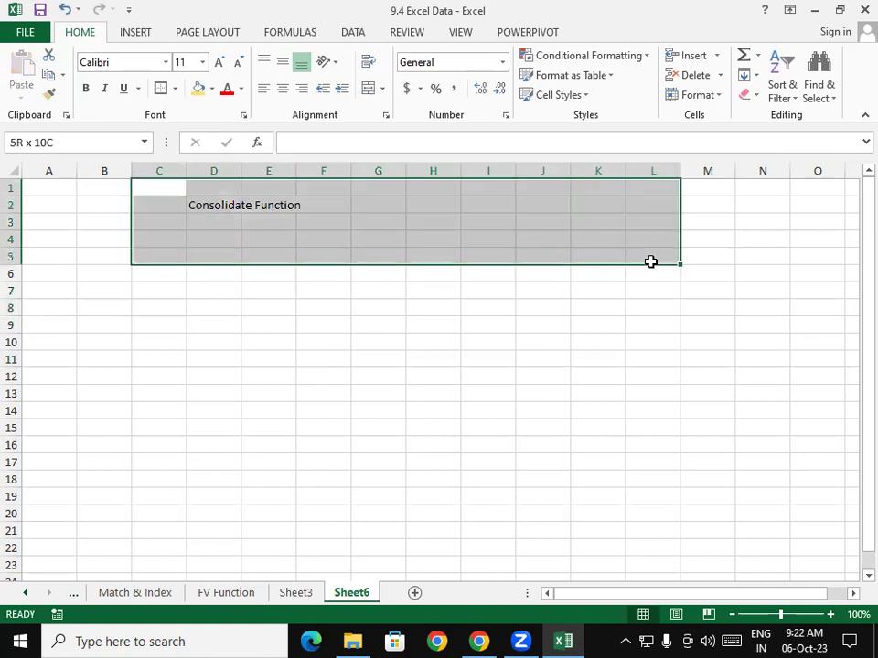
{"action": "left_click", "coordinate": [369, 88]}
{"action": "double_click", "coordinate": [218, 64]}
{"action": "double_click", "coordinate": [218, 64]}
{"action": "double_click", "coordinate": [218, 64]}
{"action": "left_click", "coordinate": [219, 64]}
{"action": "left_click", "coordinate": [219, 64]}
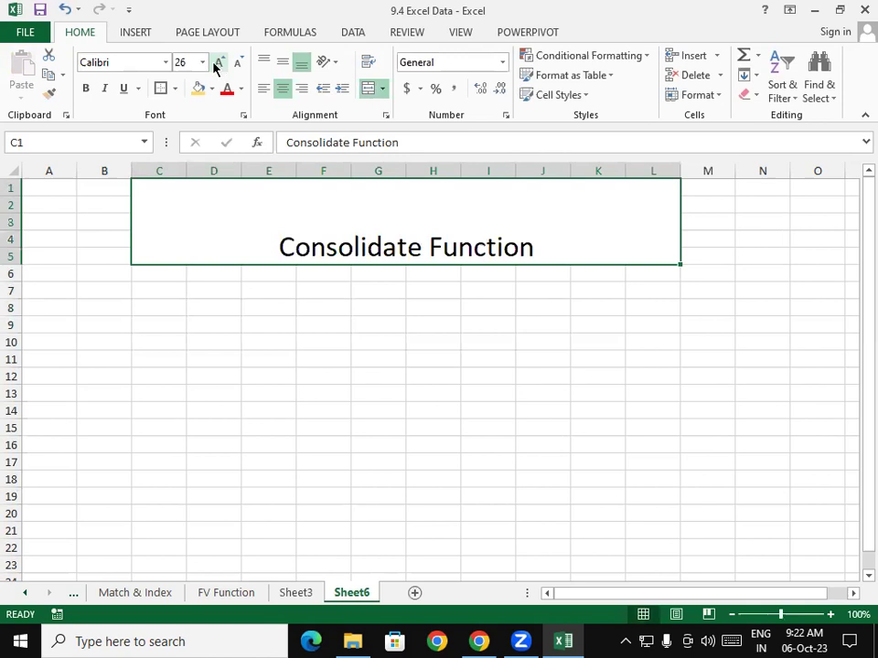
Step: Give the title a yellow-orange fill, red text, middle alignment and font size 48
{"action": "left_click", "coordinate": [199, 91]}
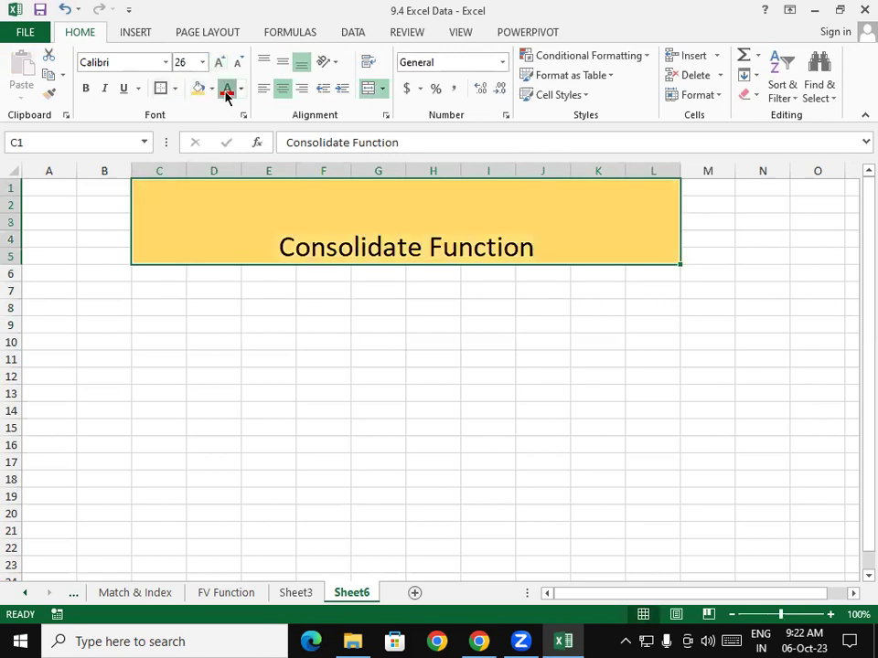
{"action": "left_click", "coordinate": [226, 90]}
{"action": "left_click", "coordinate": [283, 61]}
{"action": "left_click", "coordinate": [220, 64]}
{"action": "left_click", "coordinate": [220, 64]}
{"action": "left_click", "coordinate": [220, 64]}
{"action": "left_click", "coordinate": [304, 371]}
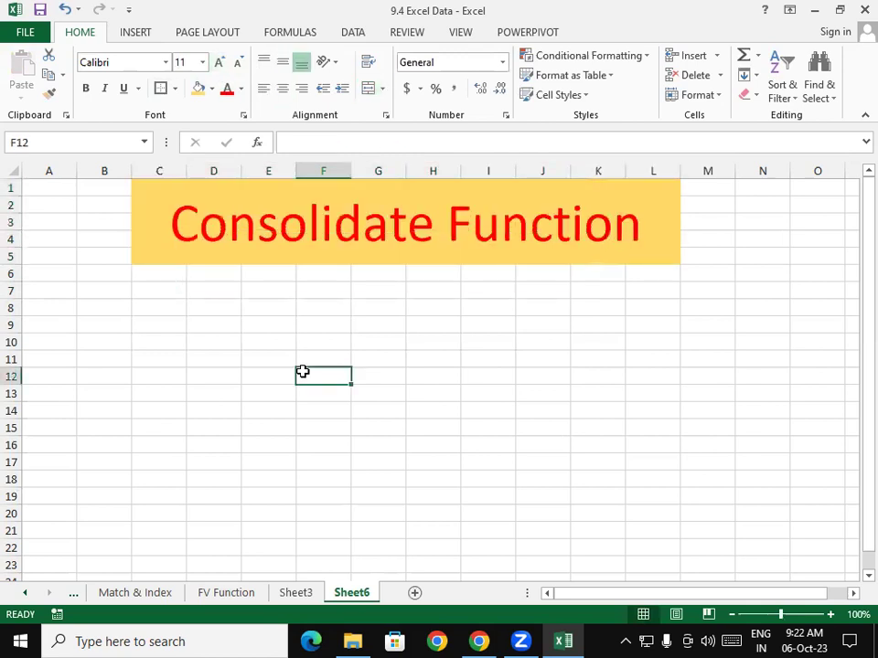
Step: Enter the headers Sr No and Name in D8 and E8 on Sheet6
{"action": "left_click", "coordinate": [178, 294]}
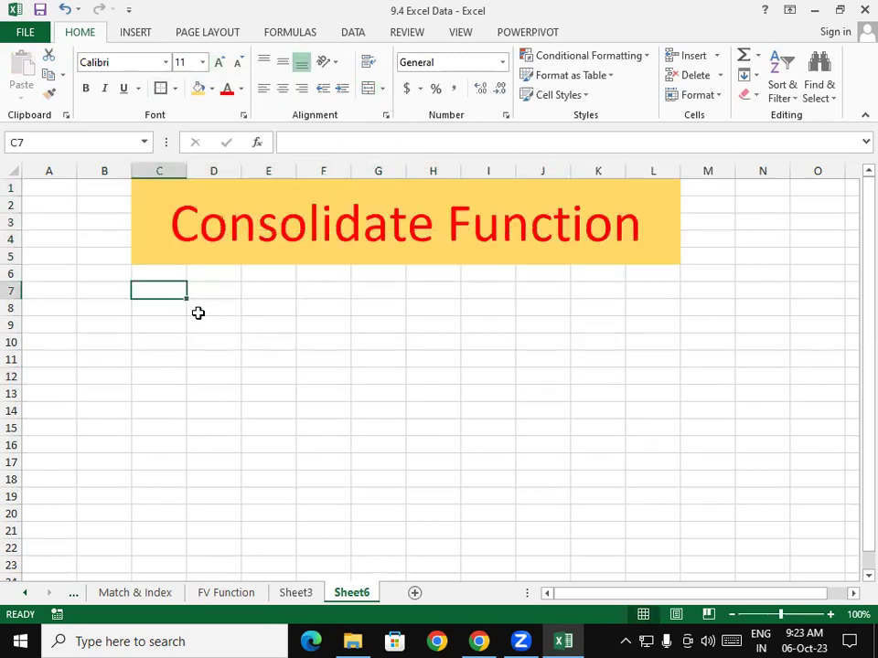
{"action": "left_click", "coordinate": [198, 313]}
{"action": "type", "text": "Sr"}
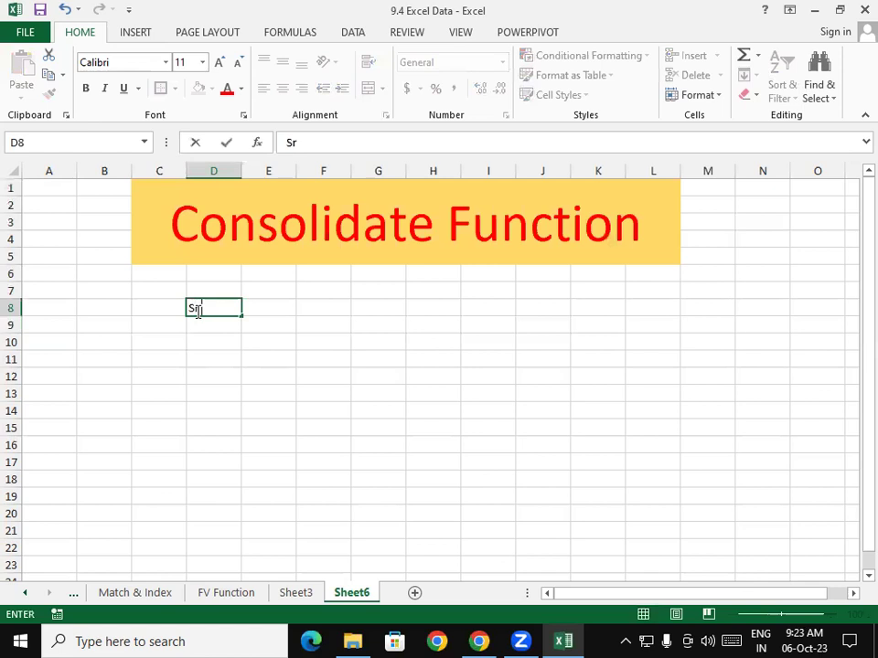
{"action": "type", "text": " No"}
{"action": "key", "text": "Tab"}
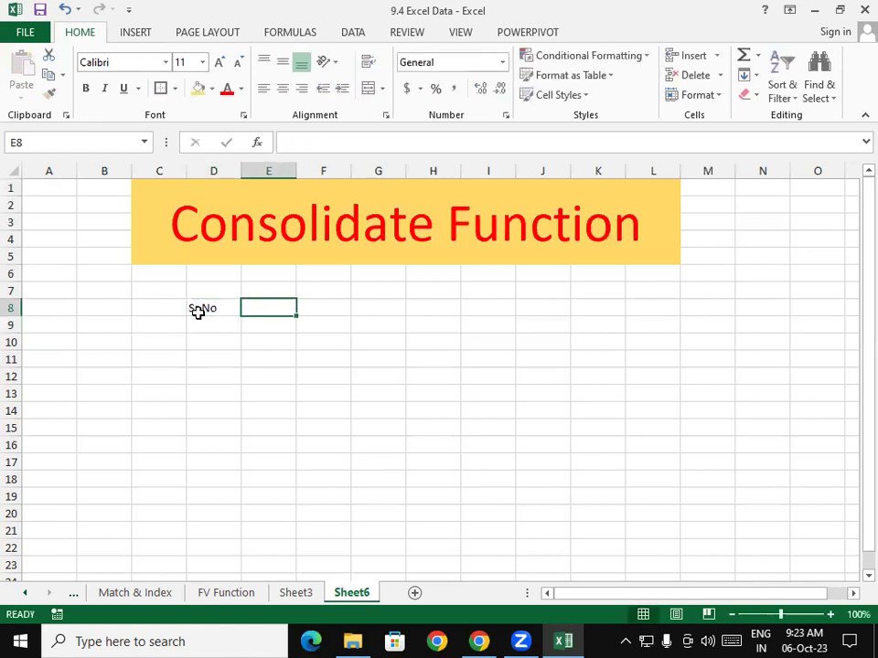
{"action": "type", "text": "Name"}
{"action": "key", "text": "Tab"}
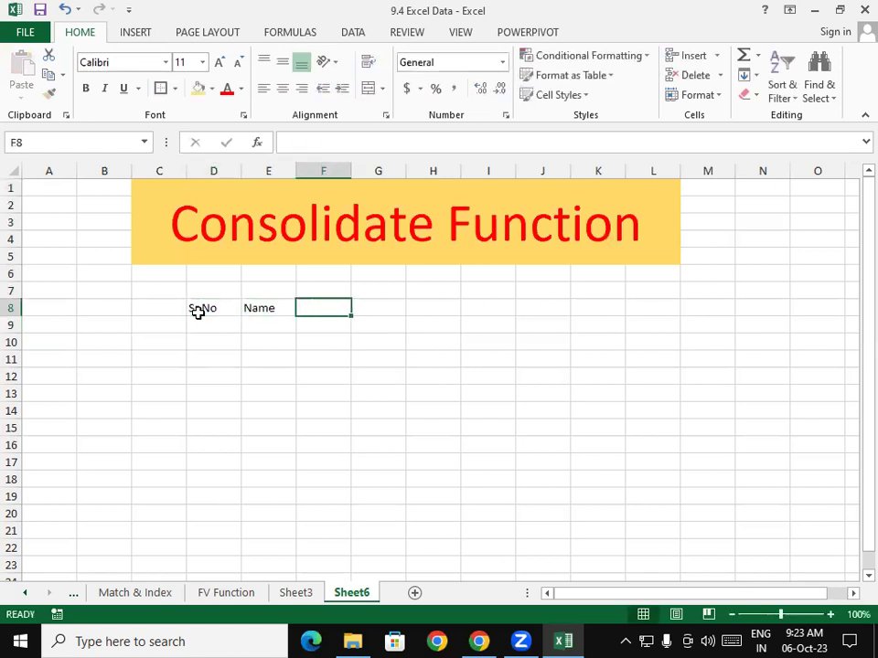
Step: Add Jul and Aug in F8:G8 and fill the months through Dec in K8
{"action": "type", "text": "JU"}
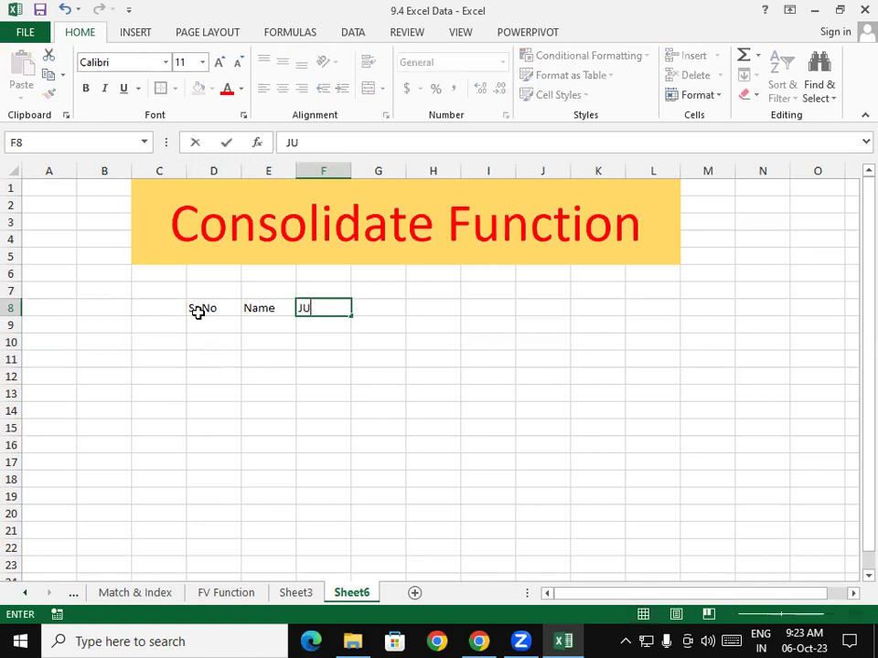
{"action": "key", "text": "BackSpace"}
{"action": "type", "text": "ul"}
{"action": "key", "text": "Tab"}
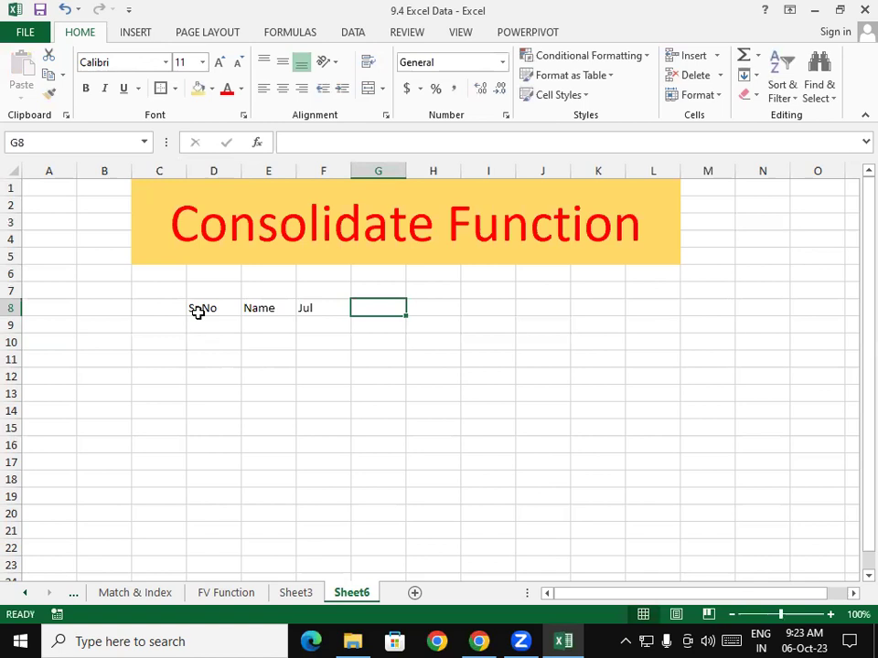
{"action": "type", "text": "Aug"}
{"action": "key", "text": "Return"}
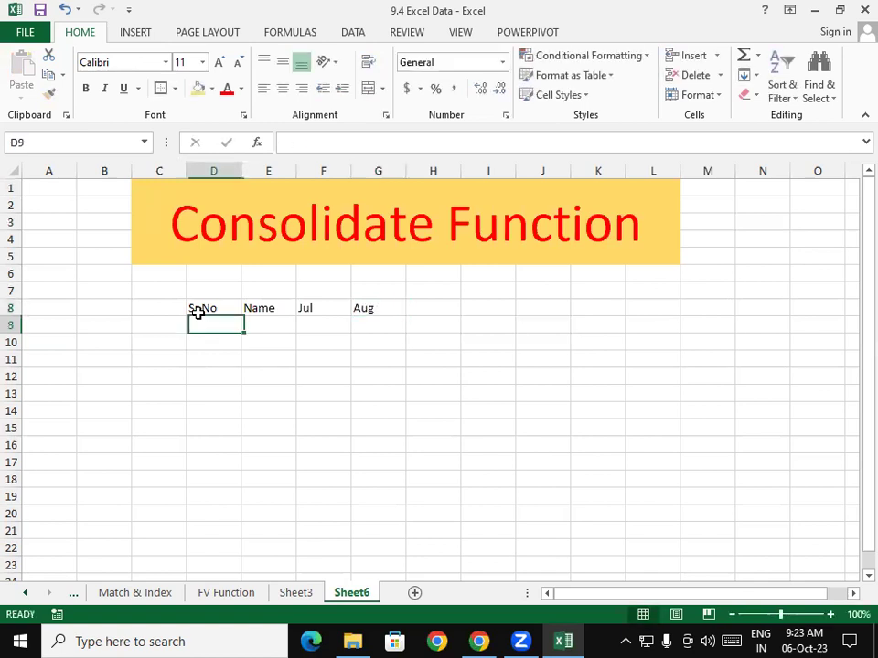
{"action": "left_click", "coordinate": [319, 309]}
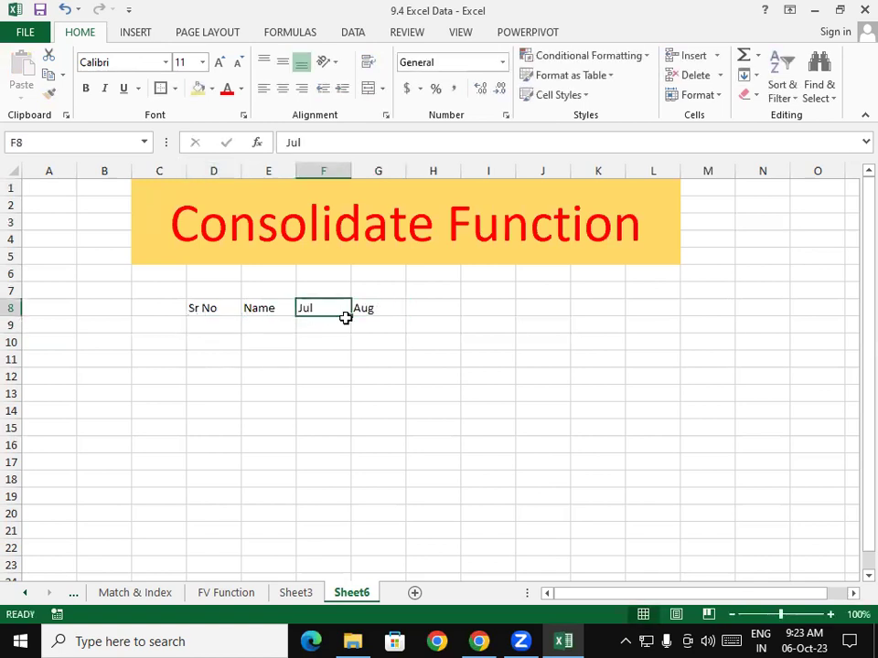
{"action": "left_click_drag", "start_coordinate": [350, 317], "coordinate": [617, 332]}
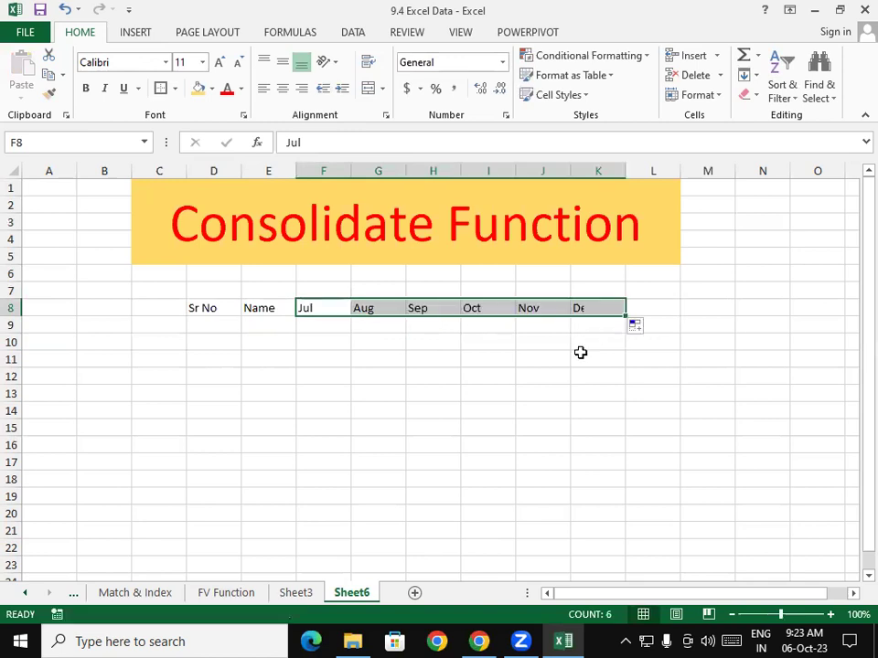
{"action": "left_click", "coordinate": [549, 379]}
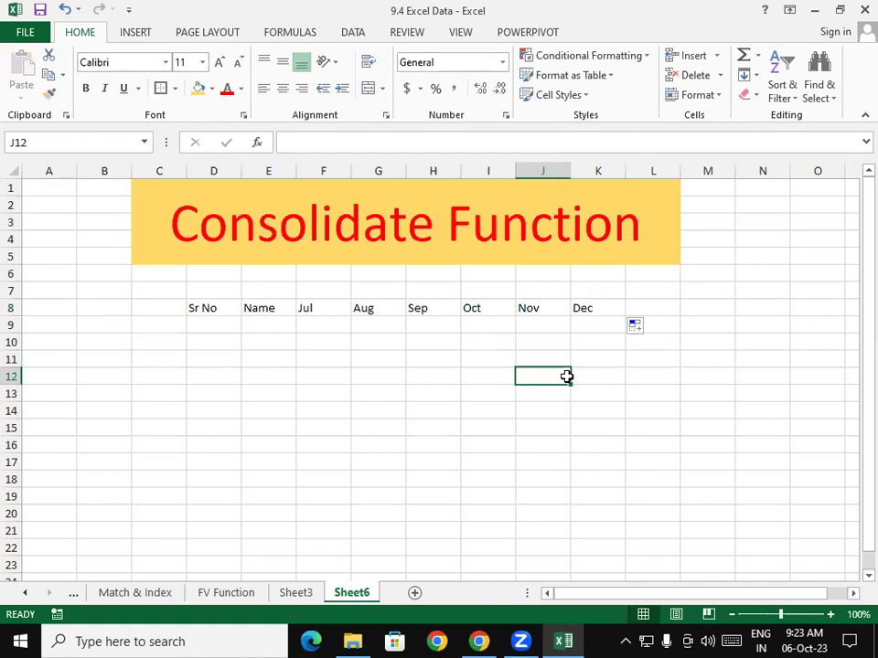
Step: On Sheet3, number C9:C20 from 1 to 12 under Sr No
{"action": "left_click", "coordinate": [298, 593]}
{"action": "left_click", "coordinate": [167, 320]}
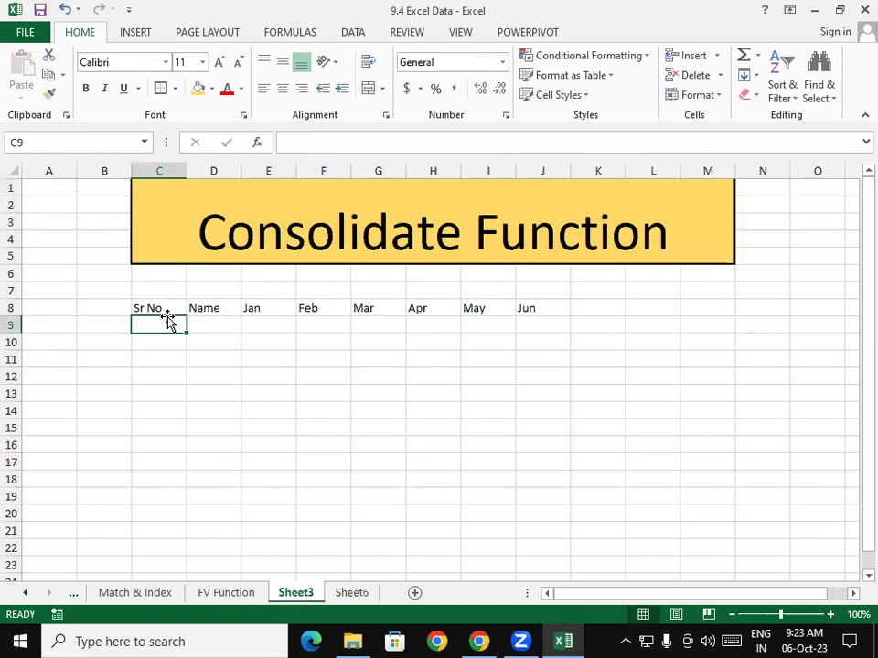
{"action": "type", "text": "1"}
{"action": "key", "text": "Return"}
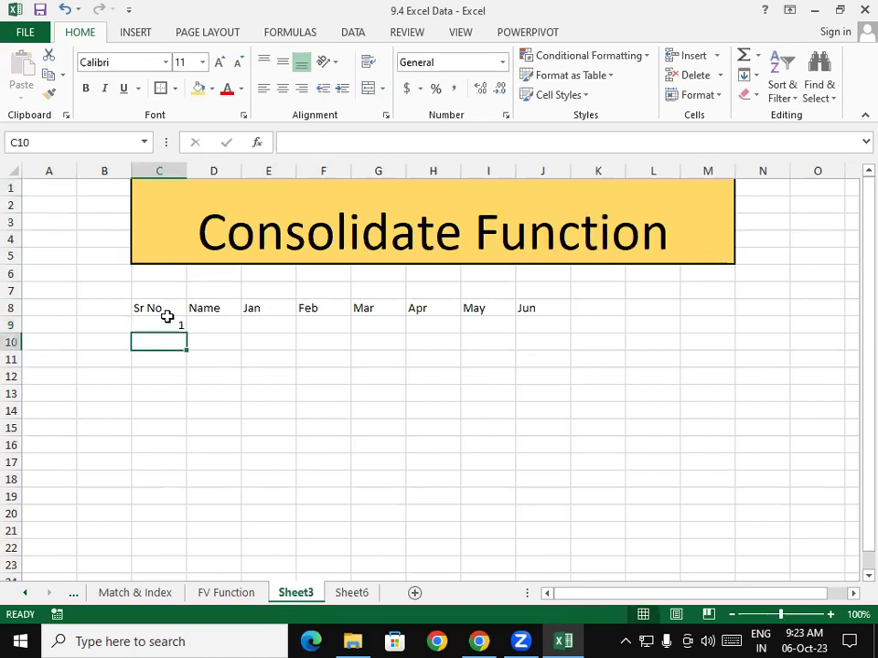
{"action": "left_click", "coordinate": [167, 320]}
{"action": "left_click_drag", "start_coordinate": [185, 336], "coordinate": [174, 338]}
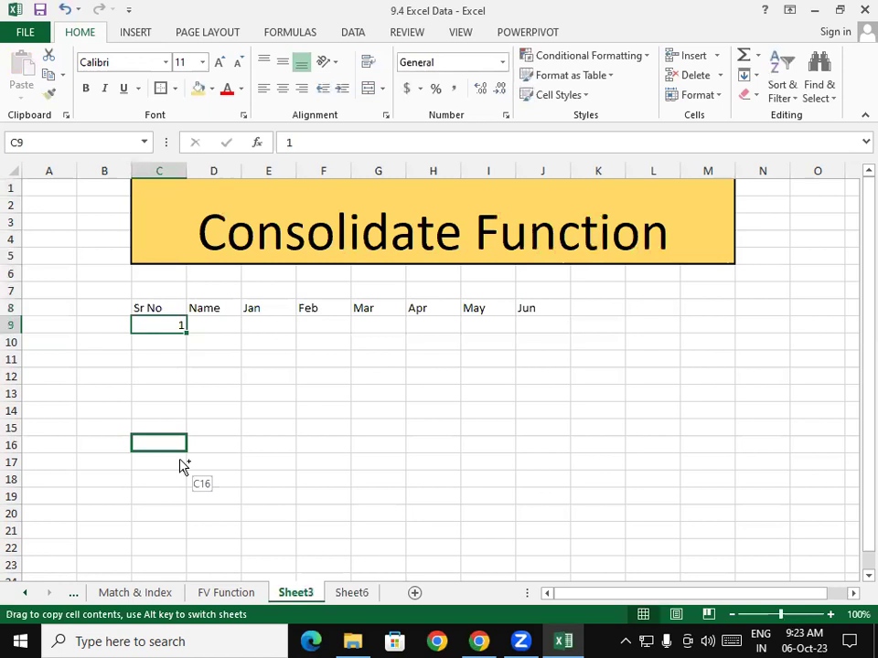
{"action": "left_click", "coordinate": [173, 327]}
{"action": "left_click_drag", "start_coordinate": [187, 333], "coordinate": [189, 523]}
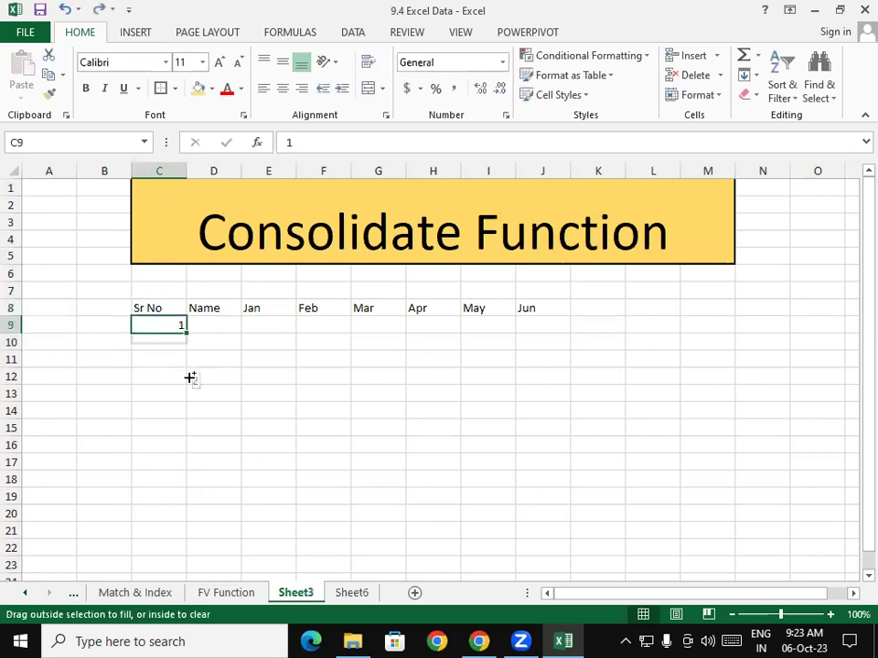
{"action": "left_click", "coordinate": [216, 327]}
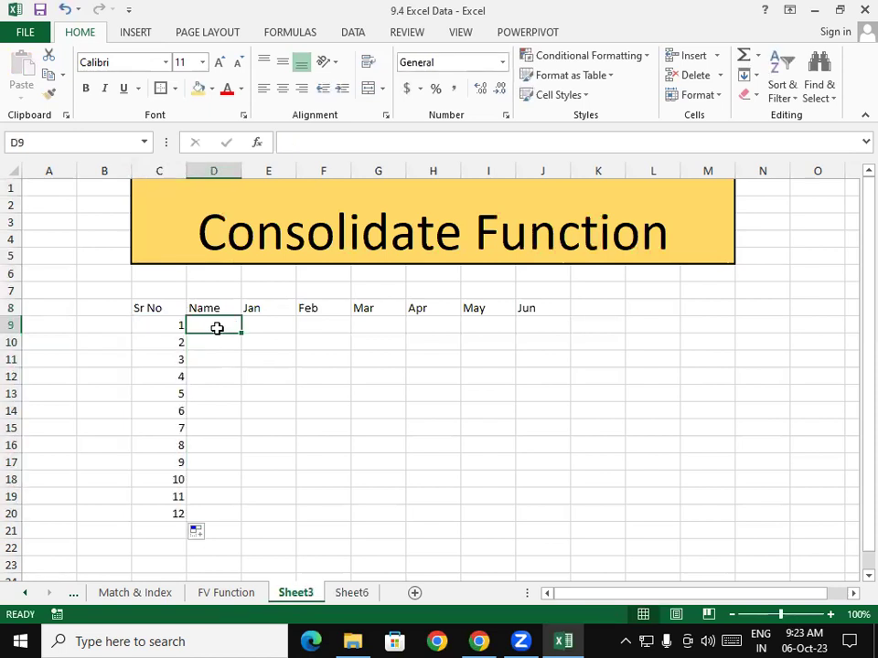
Step: Fill a name down D9:D20, autofit column D, then clear the names again
{"action": "type", "text": "Vi"}
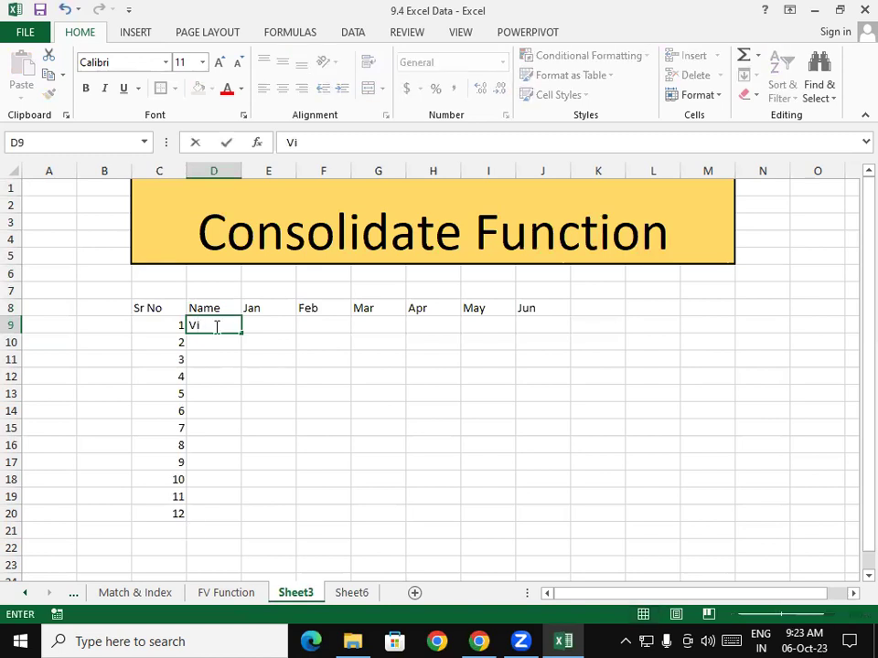
{"action": "type", "text": "shal"}
{"action": "key", "text": "Return"}
{"action": "left_click", "coordinate": [216, 327]}
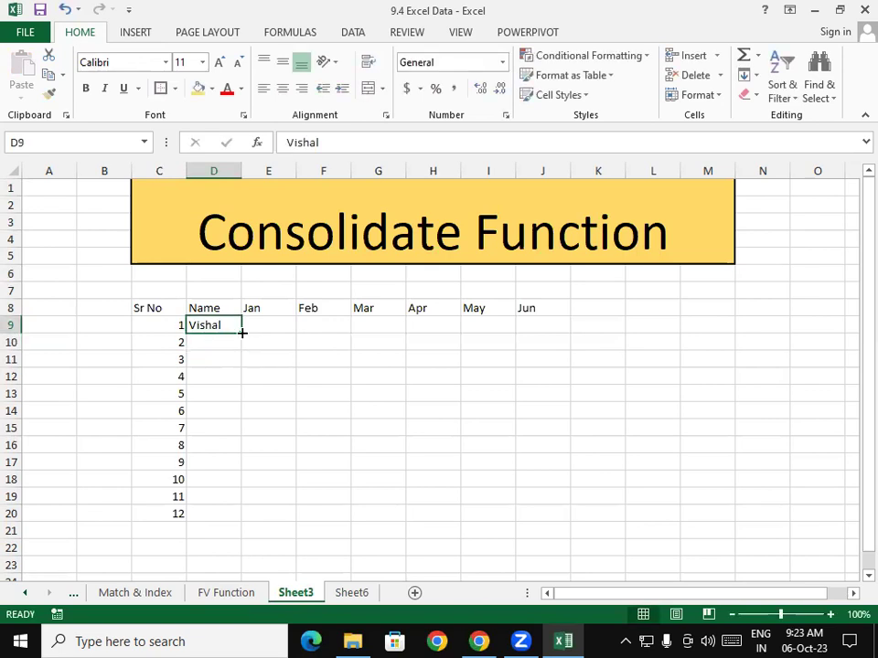
{"action": "left_click_drag", "start_coordinate": [240, 334], "coordinate": [243, 523]}
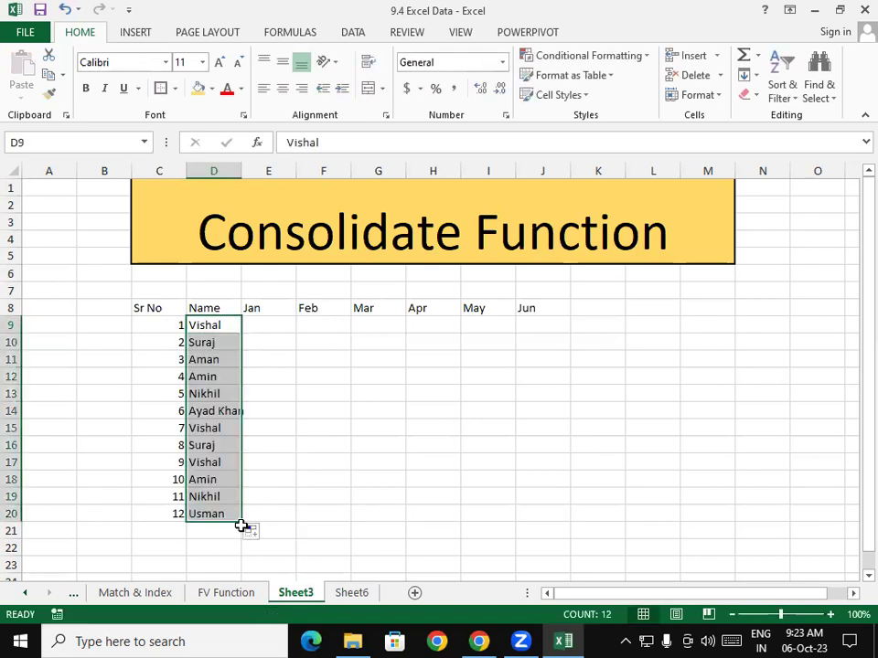
{"action": "double_click", "coordinate": [243, 173]}
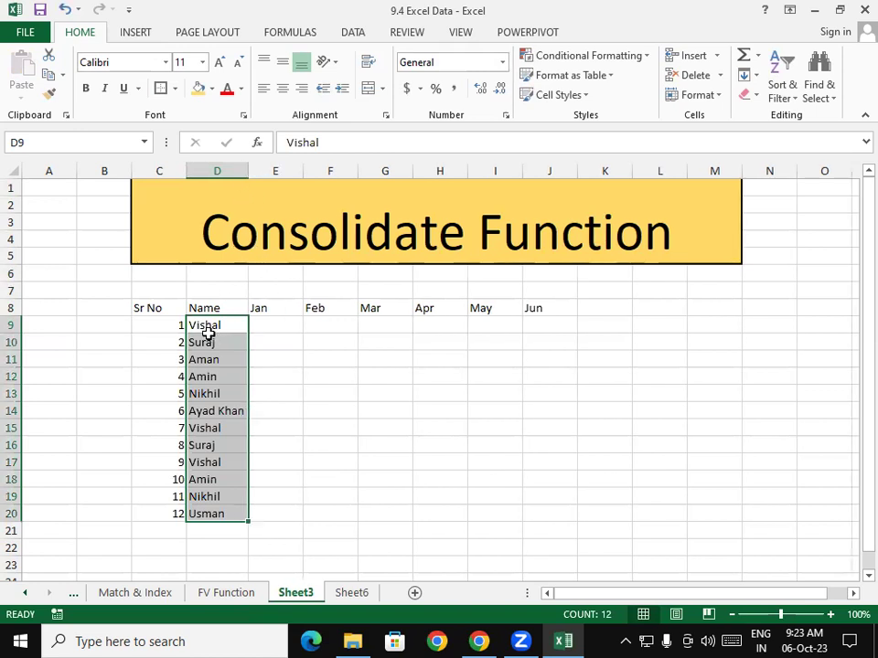
{"action": "key", "text": "Delete"}
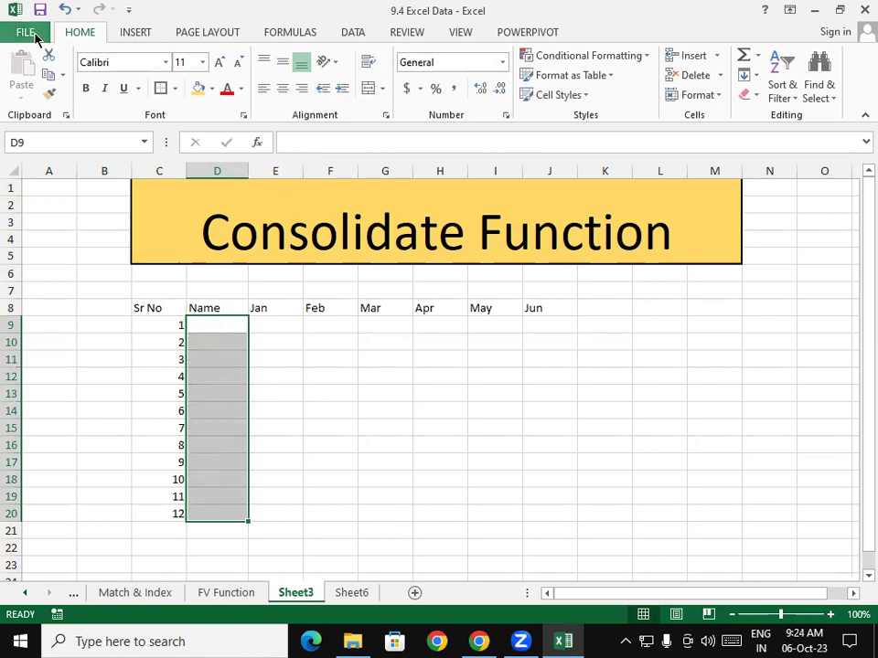
Step: Review the saved names list in Excel Options' Custom Lists, then close both dialogs
{"action": "left_click", "coordinate": [27, 32]}
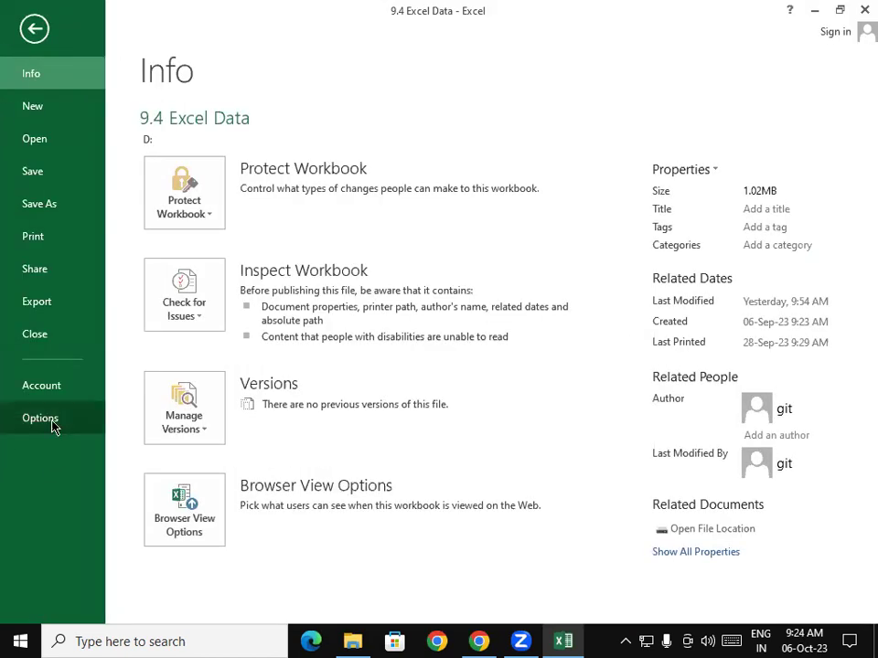
{"action": "key", "text": "Escape"}
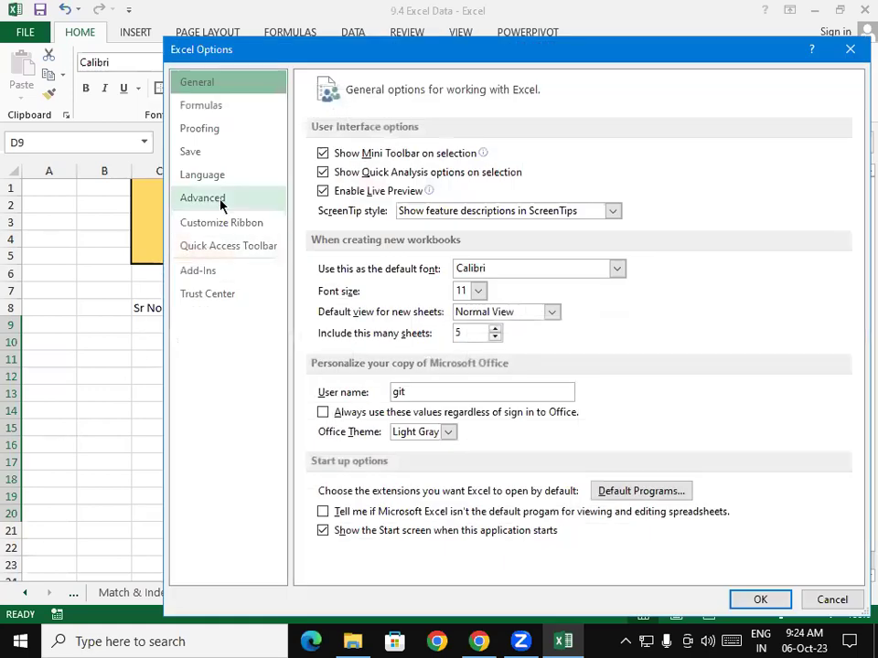
{"action": "left_click", "coordinate": [220, 199]}
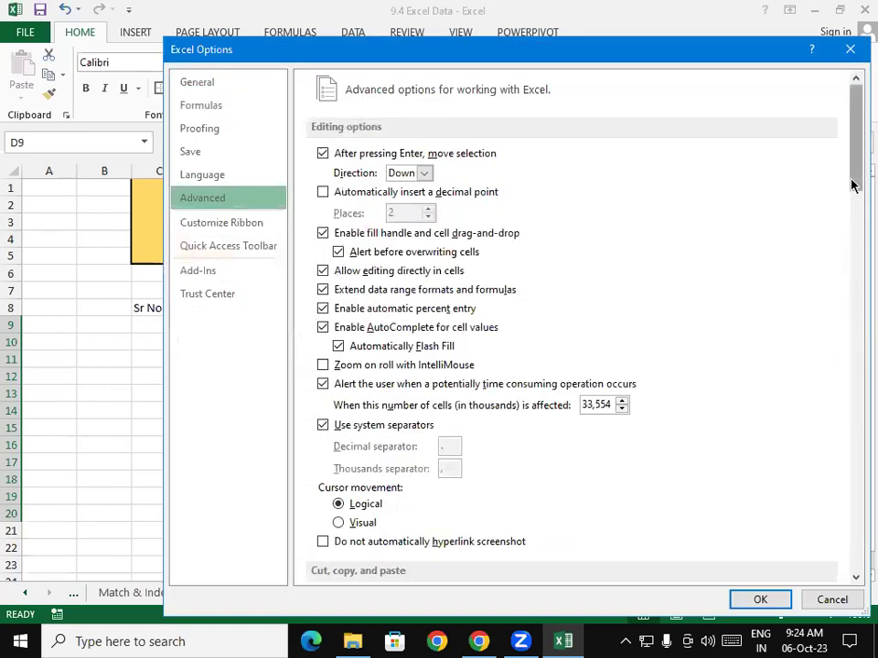
{"action": "scroll", "coordinate": [850, 301], "scroll_direction": "down", "scroll_amount": 5}
{"action": "left_click_drag", "start_coordinate": [850, 302], "coordinate": [852, 546]}
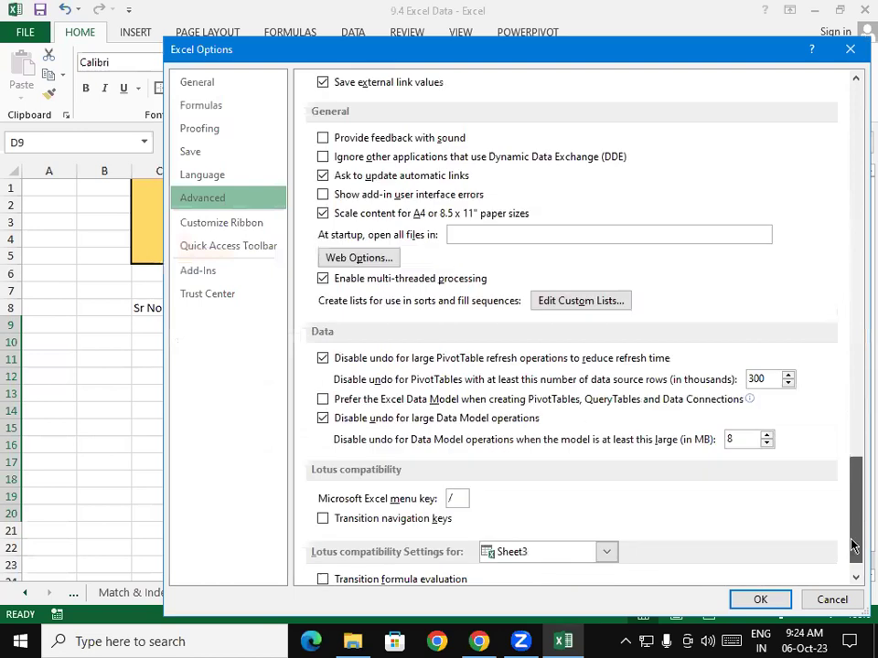
{"action": "left_click", "coordinate": [548, 305]}
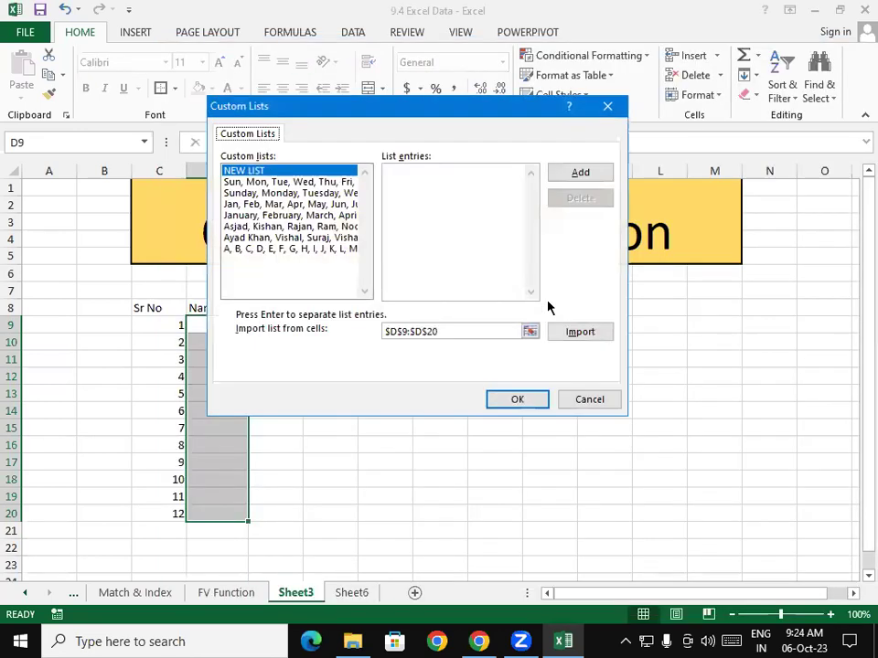
{"action": "left_click", "coordinate": [270, 236]}
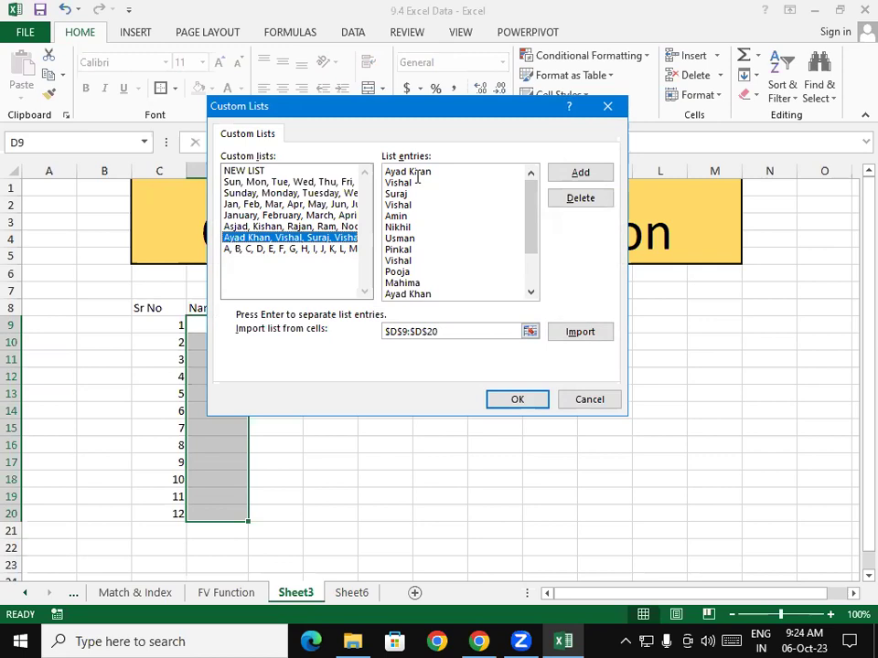
{"action": "mouse_move", "coordinate": [435, 172]}
{"action": "left_mouse_down"}
{"action": "mouse_move", "coordinate": [439, 303]}
{"action": "mouse_move", "coordinate": [574, 381]}
{"action": "left_mouse_up"}
{"action": "left_click", "coordinate": [600, 400]}
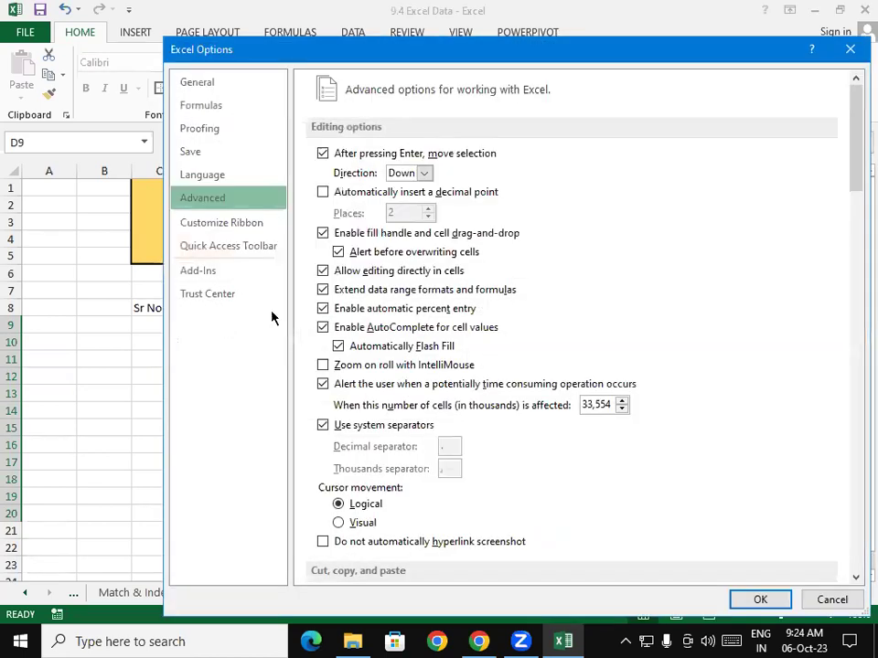
{"action": "left_click", "coordinate": [846, 51]}
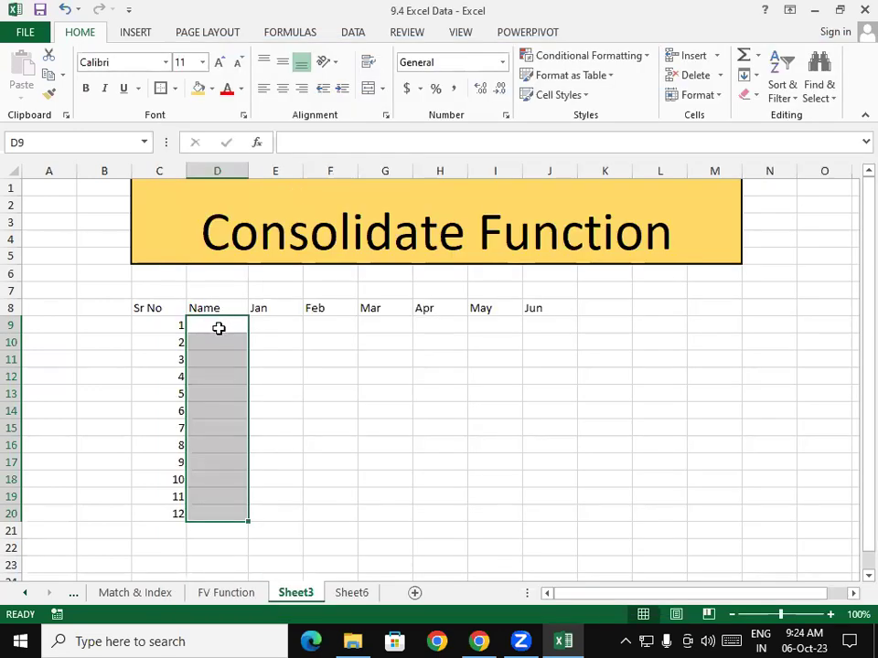
Step: Enter the custom list's first name in D9 and fill the names down to D20
{"action": "type", "text": "Ayad Kahn"}
{"action": "key", "text": "BackSpace"}
{"action": "key", "text": "BackSpace"}
{"action": "key", "text": "BackSpace"}
{"action": "type", "text": "han"}
{"action": "key", "text": "Return"}
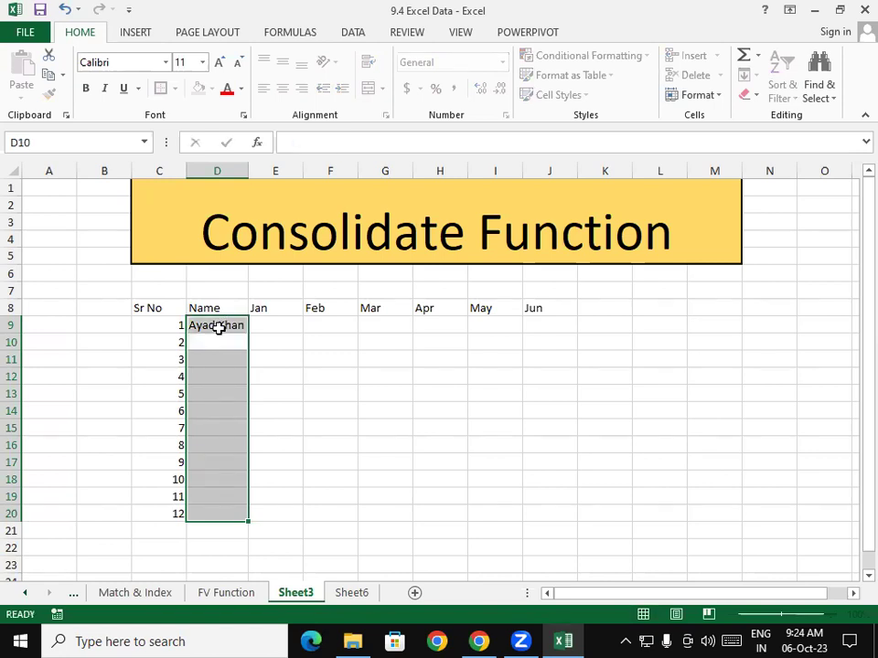
{"action": "left_click", "coordinate": [234, 328]}
{"action": "mouse_move", "coordinate": [249, 331]}
{"action": "left_mouse_down"}
{"action": "mouse_move", "coordinate": [257, 439]}
{"action": "mouse_move", "coordinate": [247, 514]}
{"action": "left_mouse_up"}
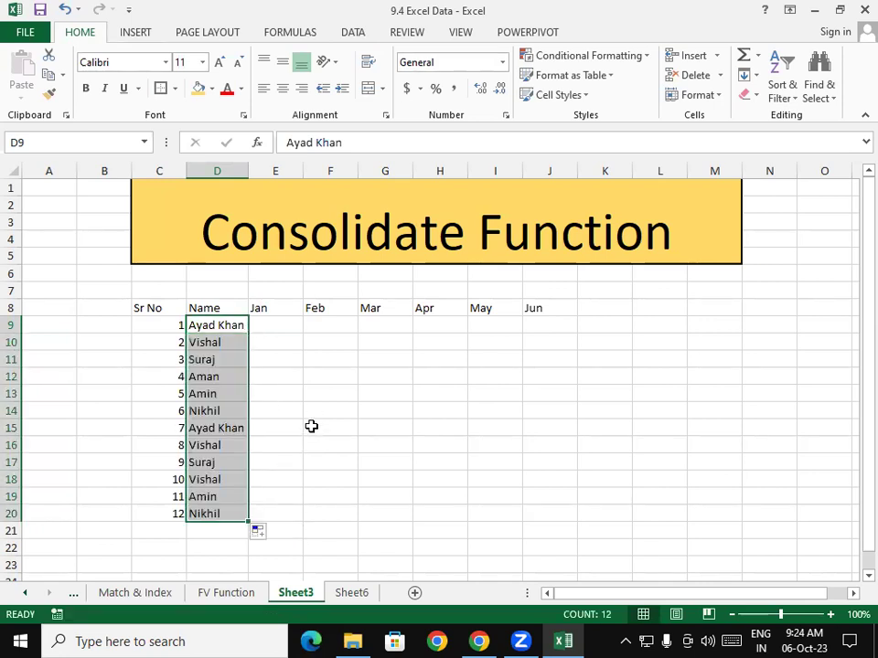
Step: Select the empty Jan to Jun value area and pick cell E9
{"action": "mouse_move", "coordinate": [272, 327]}
{"action": "left_mouse_down"}
{"action": "mouse_move", "coordinate": [512, 528]}
{"action": "mouse_move", "coordinate": [533, 521]}
{"action": "left_mouse_up"}
{"action": "left_click", "coordinate": [453, 423]}
{"action": "left_click_drag", "start_coordinate": [287, 325], "coordinate": [539, 516]}
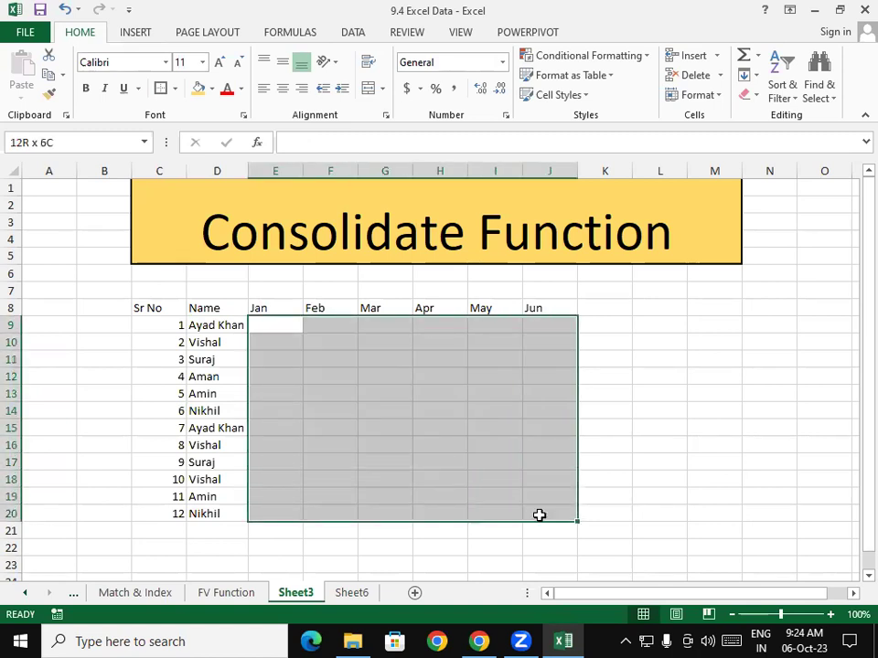
{"action": "left_click", "coordinate": [404, 443]}
{"action": "left_click", "coordinate": [287, 330]}
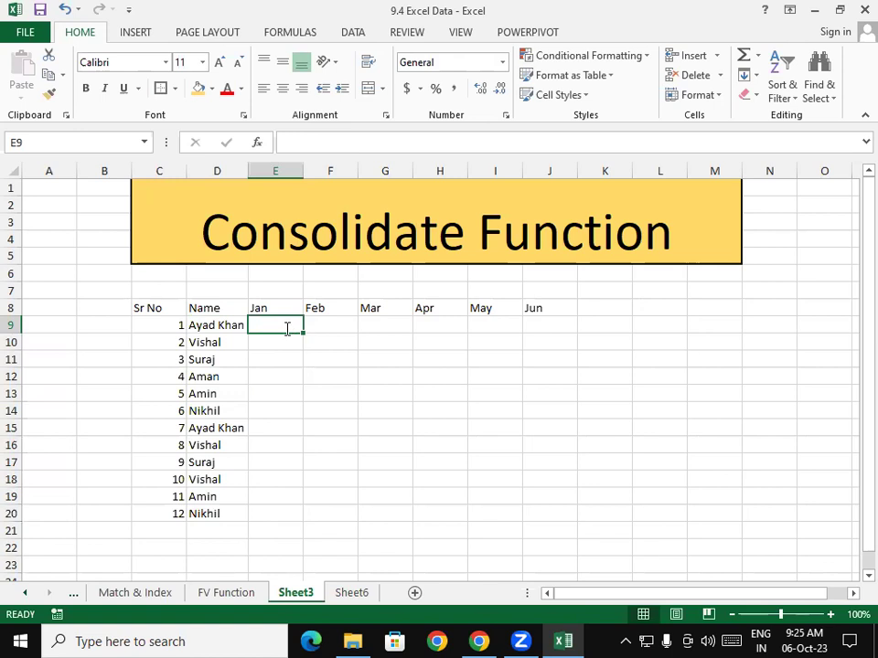
Step: Enter =RANDBETWEEN(100,200) in E9 and copy it across E9:J20
{"action": "type", "text": "=randb"}
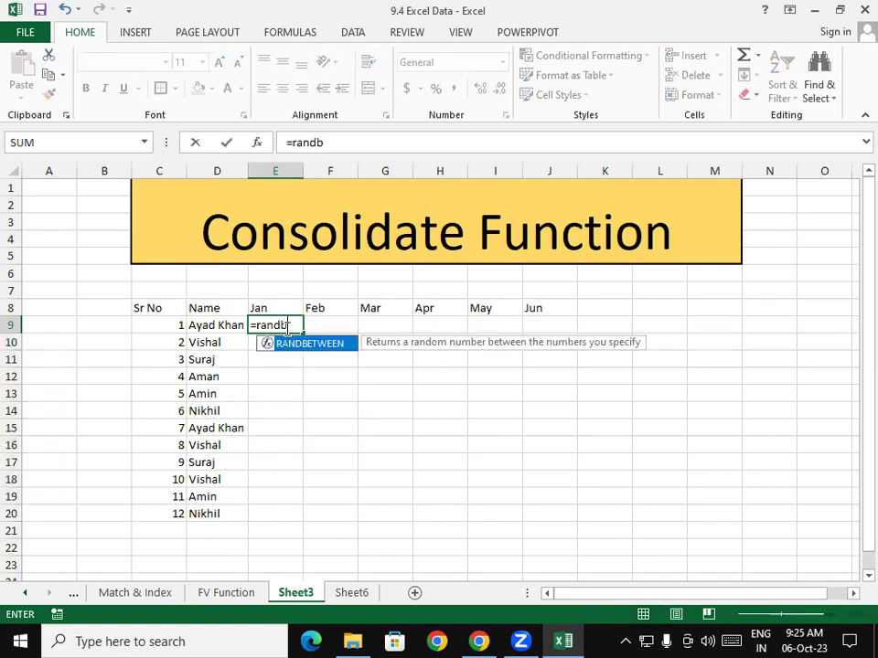
{"action": "key", "text": "Tab"}
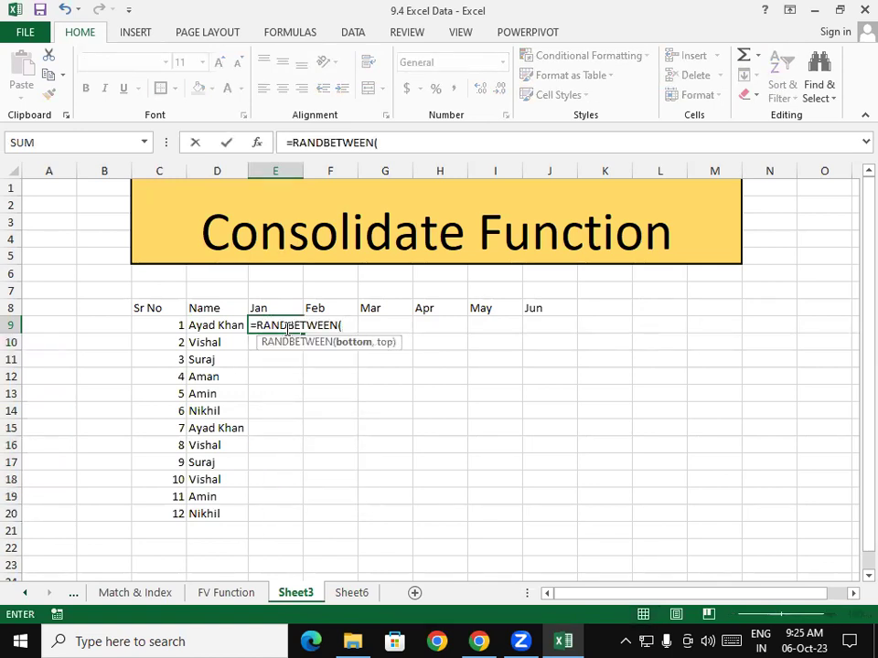
{"action": "type", "text": "100,200"}
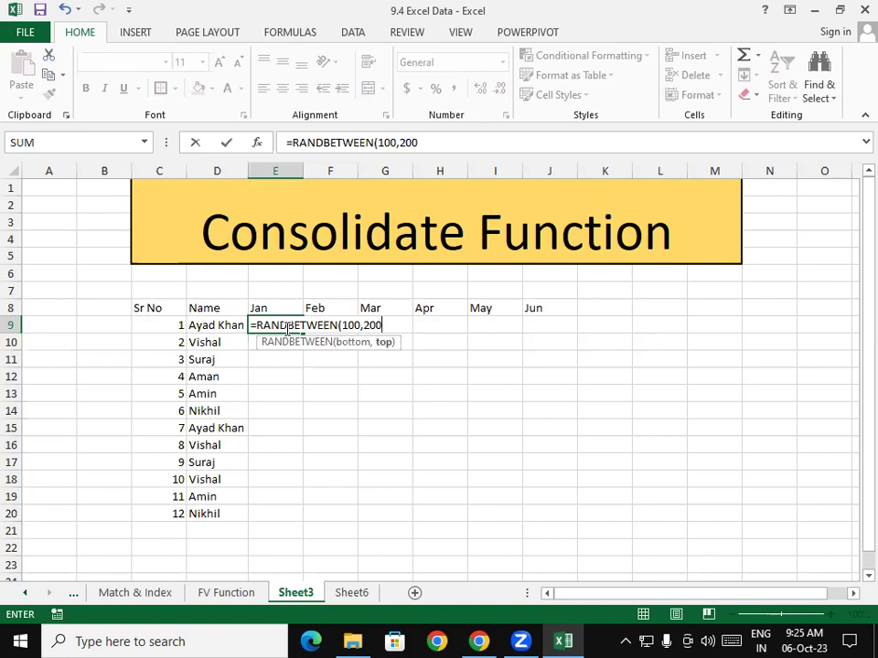
{"action": "type", "text": ")"}
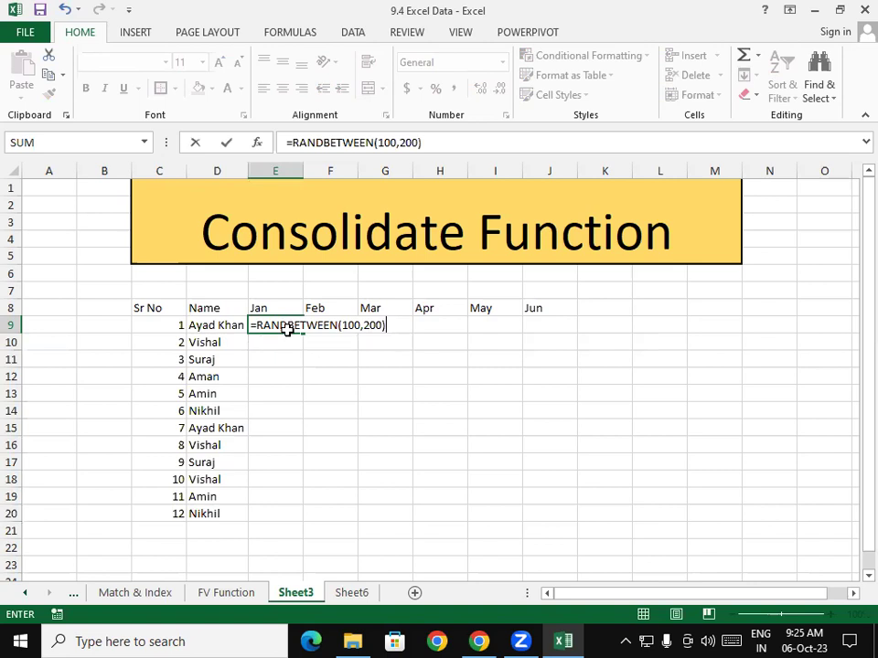
{"action": "key", "text": "Return"}
{"action": "left_click", "coordinate": [286, 326]}
{"action": "mouse_move", "coordinate": [303, 333]}
{"action": "left_mouse_down"}
{"action": "mouse_move", "coordinate": [290, 518]}
{"action": "mouse_move", "coordinate": [585, 513]}
{"action": "left_mouse_up"}
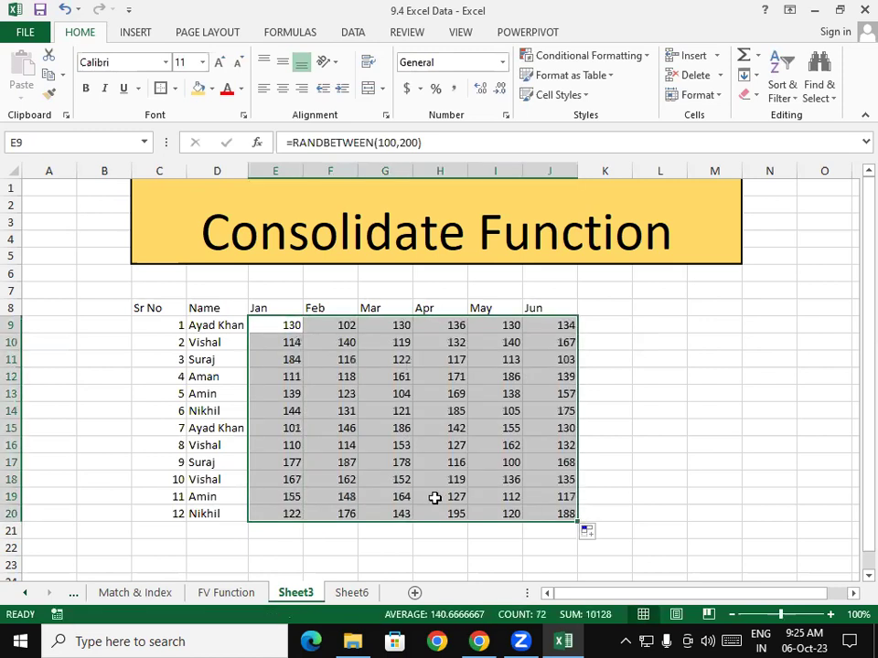
Step: Paste E9:J20 back over itself as values so the Jan–Jun numbers stay fixed
{"action": "right_click", "coordinate": [326, 395]}
{"action": "left_click", "coordinate": [363, 94]}
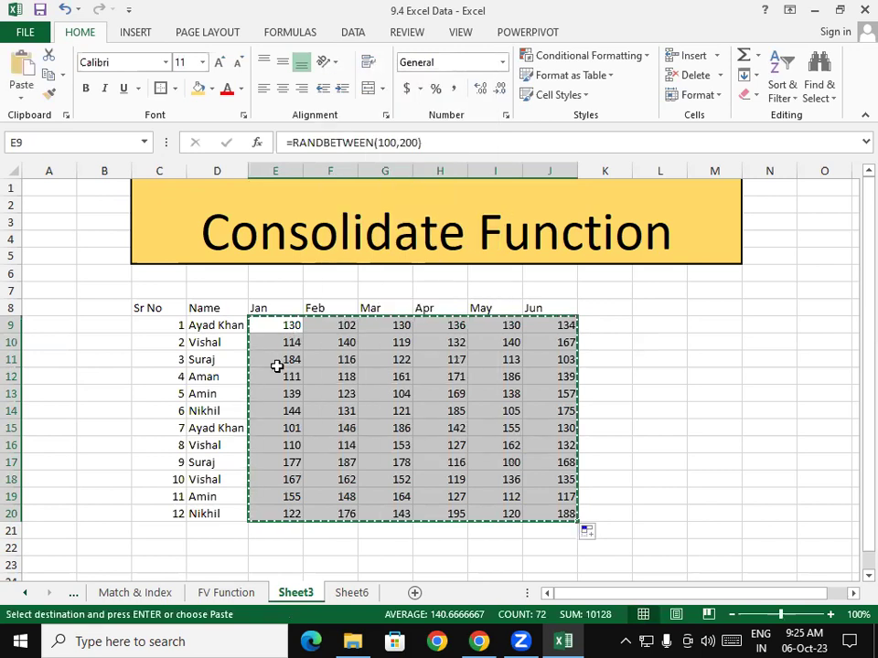
{"action": "right_click", "coordinate": [280, 370]}
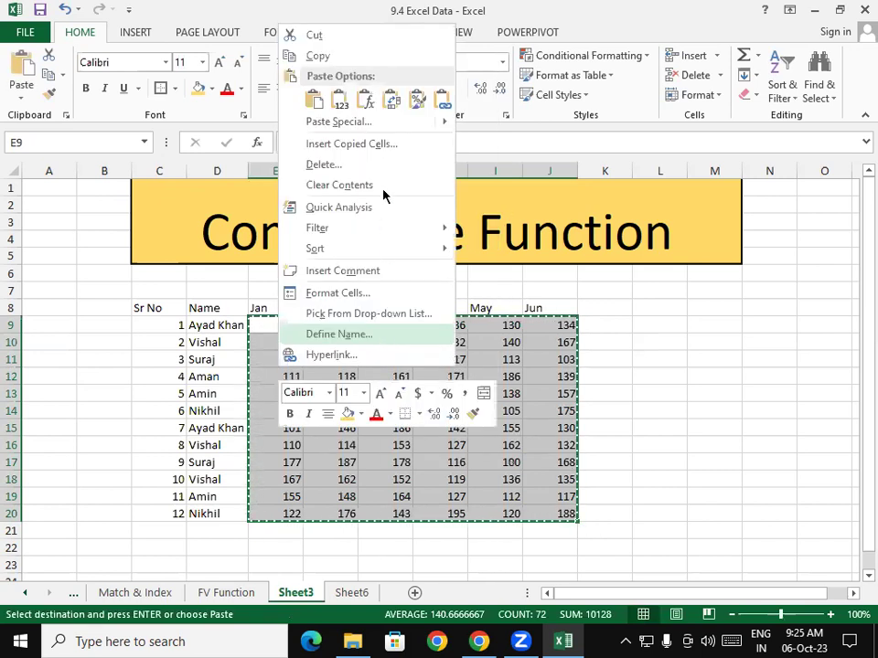
{"action": "left_click", "coordinate": [341, 100]}
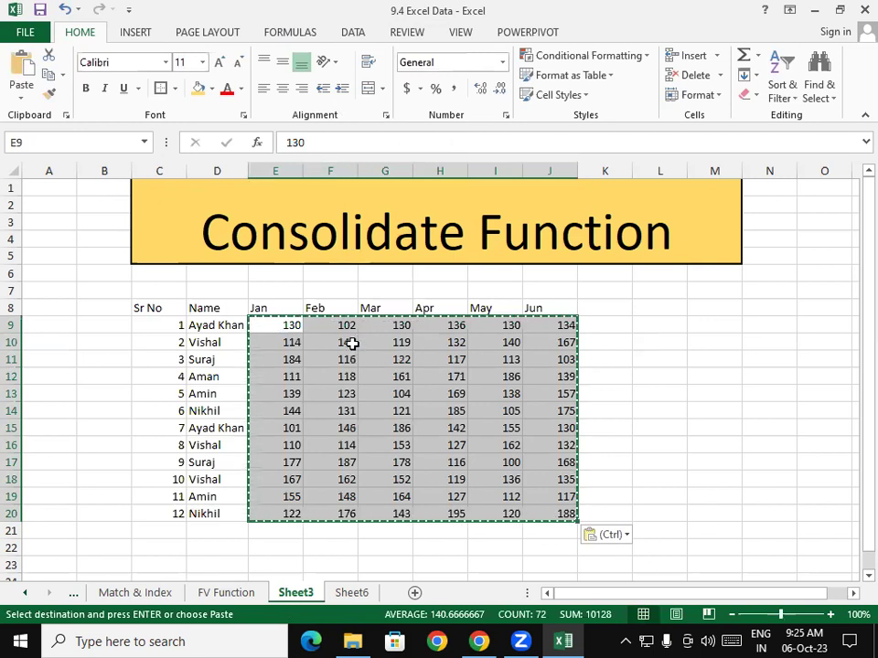
{"action": "left_click", "coordinate": [352, 343]}
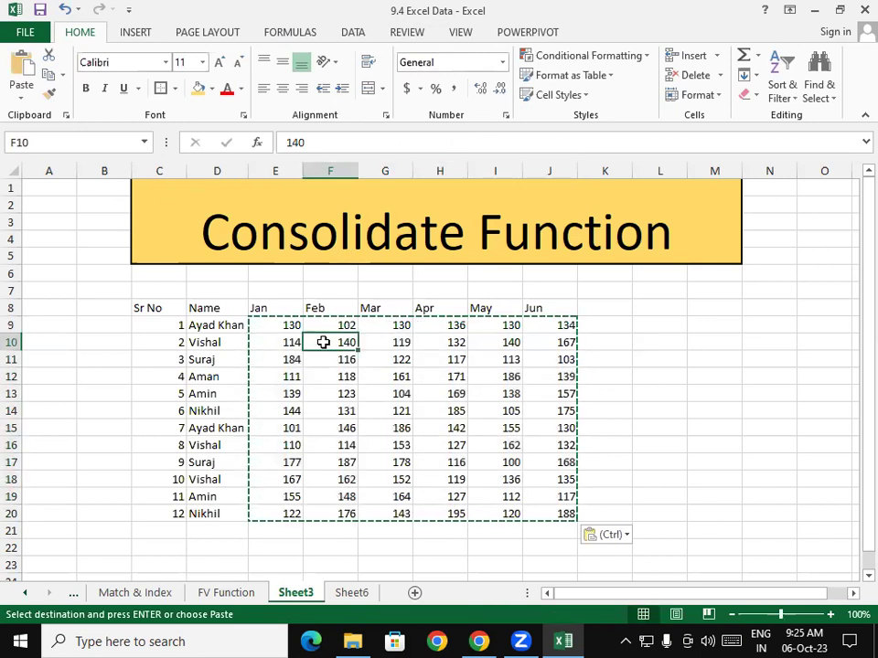
{"action": "key", "text": "Escape"}
{"action": "left_click_drag", "start_coordinate": [156, 308], "coordinate": [548, 510]}
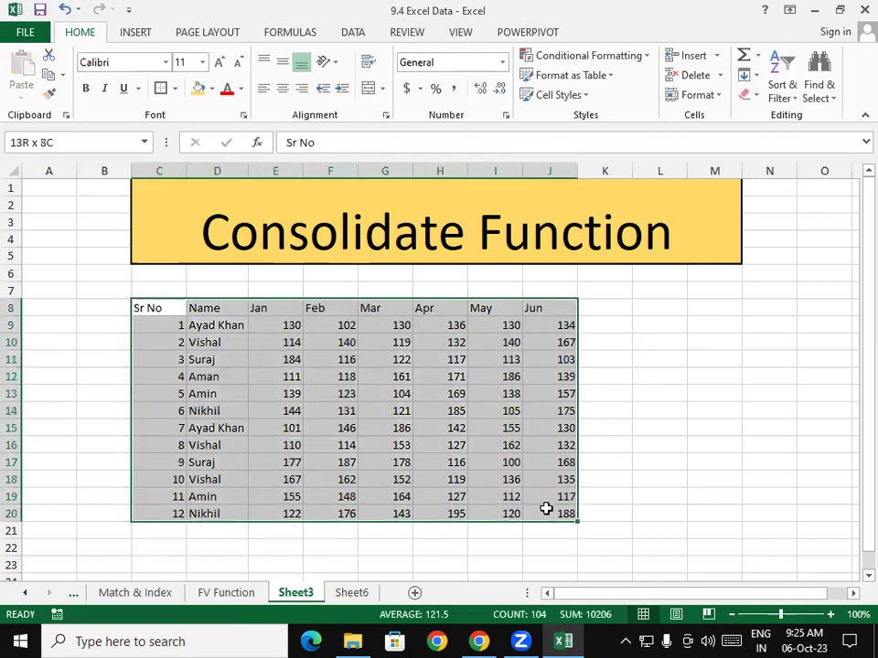
Step: Apply All Borders to the C8:J20 table, then deselect it
{"action": "left_click", "coordinate": [175, 88]}
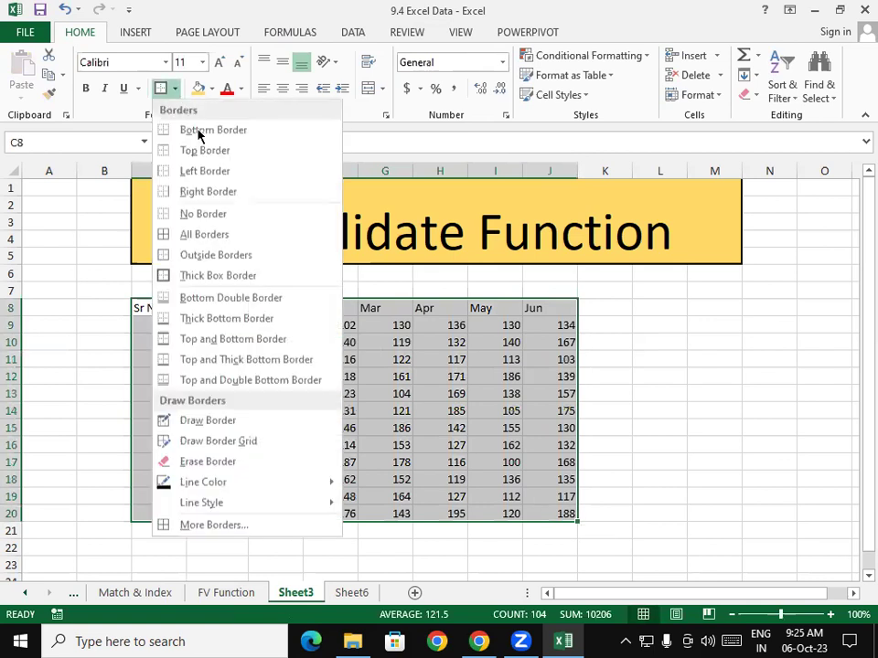
{"action": "left_click", "coordinate": [188, 241]}
{"action": "left_click", "coordinate": [274, 394]}
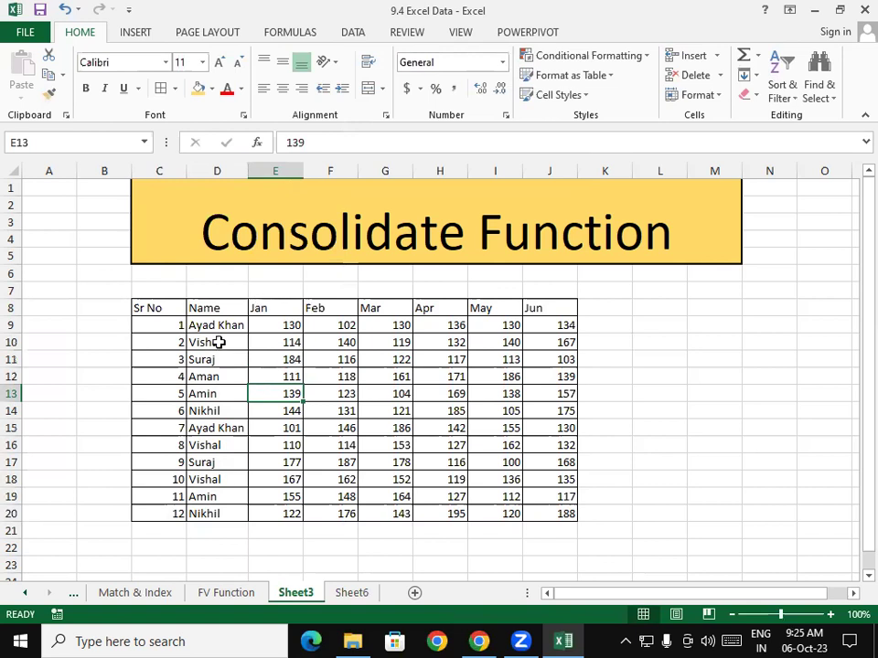
{"action": "left_click", "coordinate": [226, 327]}
{"action": "left_click", "coordinate": [267, 327]}
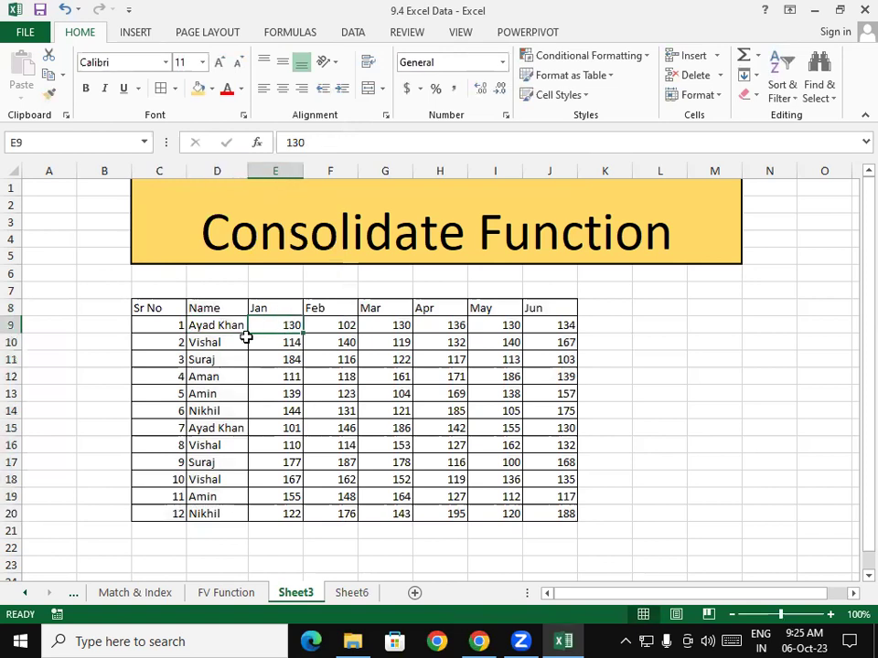
{"action": "left_click", "coordinate": [233, 343]}
{"action": "left_click", "coordinate": [277, 341]}
{"action": "left_click", "coordinate": [226, 360]}
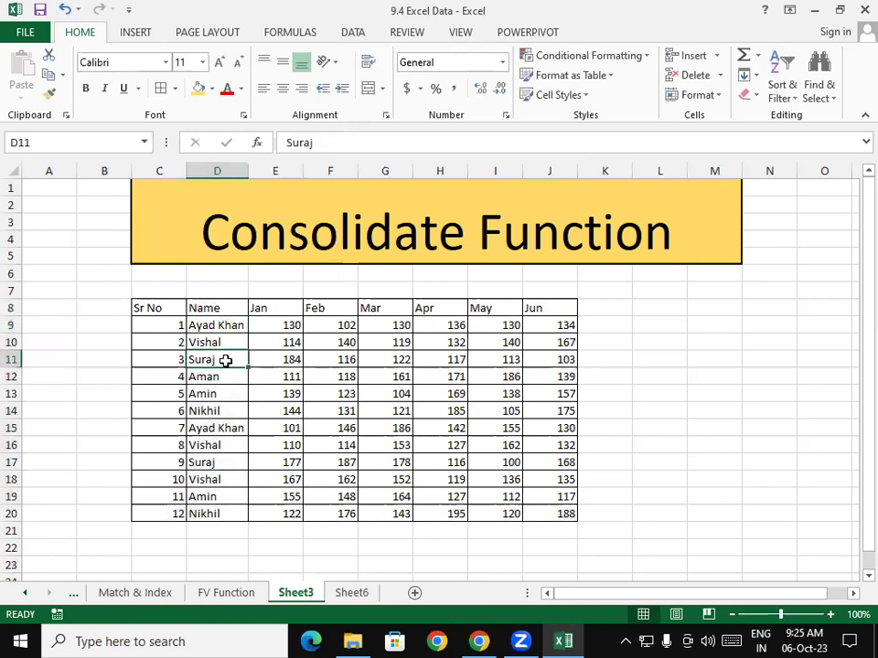
{"action": "left_click", "coordinate": [266, 357]}
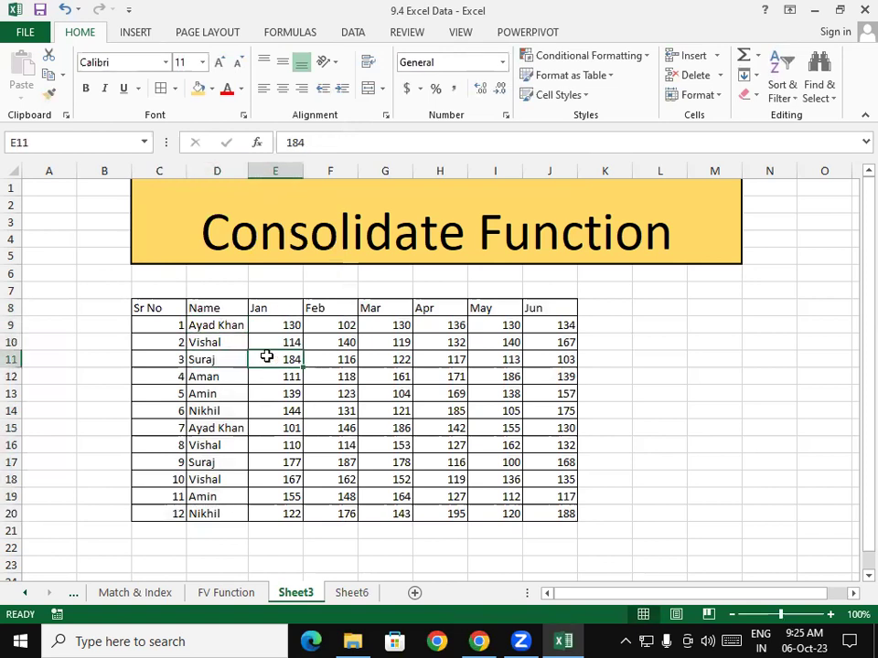
{"action": "left_click_drag", "start_coordinate": [280, 327], "coordinate": [274, 513]}
{"action": "left_click_drag", "start_coordinate": [330, 325], "coordinate": [330, 479]}
{"action": "mouse_move", "coordinate": [385, 326]}
{"action": "left_mouse_down"}
{"action": "mouse_move", "coordinate": [372, 470]}
{"action": "mouse_move", "coordinate": [379, 479]}
{"action": "left_mouse_up"}
{"action": "mouse_move", "coordinate": [440, 325]}
{"action": "left_mouse_down"}
{"action": "mouse_move", "coordinate": [451, 359]}
{"action": "mouse_move", "coordinate": [439, 454]}
{"action": "mouse_move", "coordinate": [442, 442]}
{"action": "left_mouse_up"}
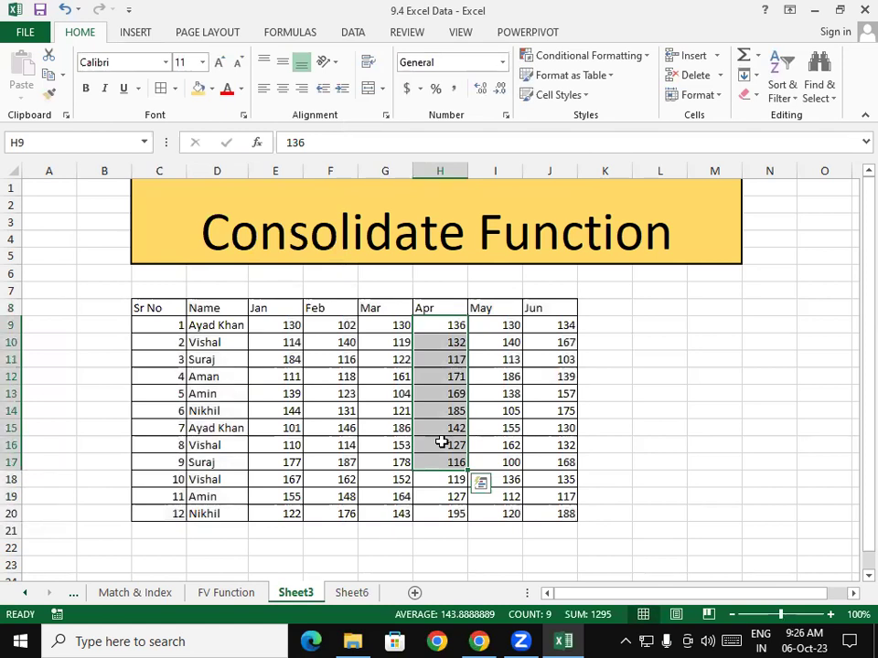
{"action": "mouse_move", "coordinate": [164, 307]}
{"action": "left_mouse_down"}
{"action": "mouse_move", "coordinate": [412, 455]}
{"action": "mouse_move", "coordinate": [543, 513]}
{"action": "left_mouse_up"}
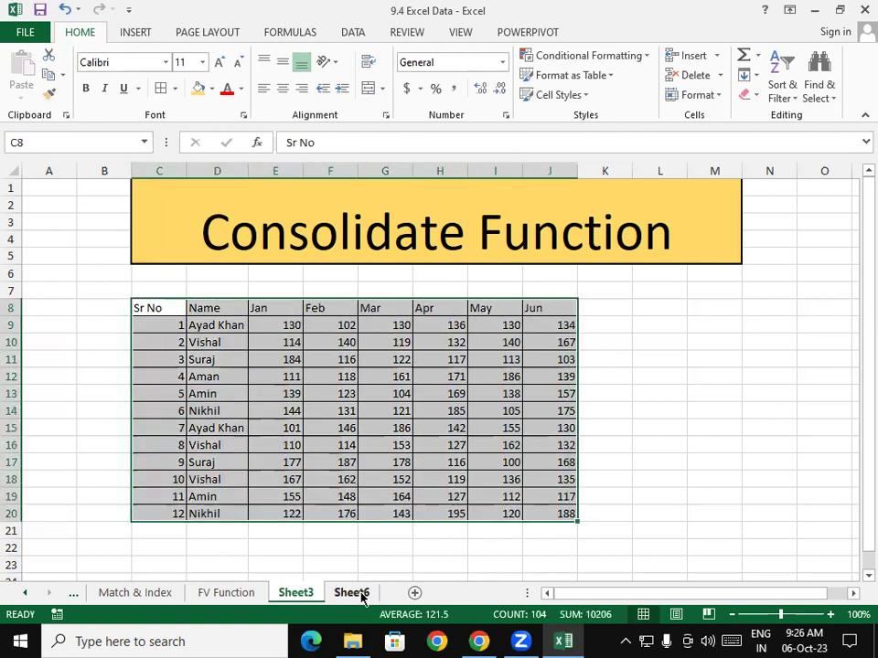
Step: On Sheet6, number the Sr No column 1 to 12 in D9:D20
{"action": "left_click", "coordinate": [357, 592]}
{"action": "left_click_drag", "start_coordinate": [310, 309], "coordinate": [599, 307]}
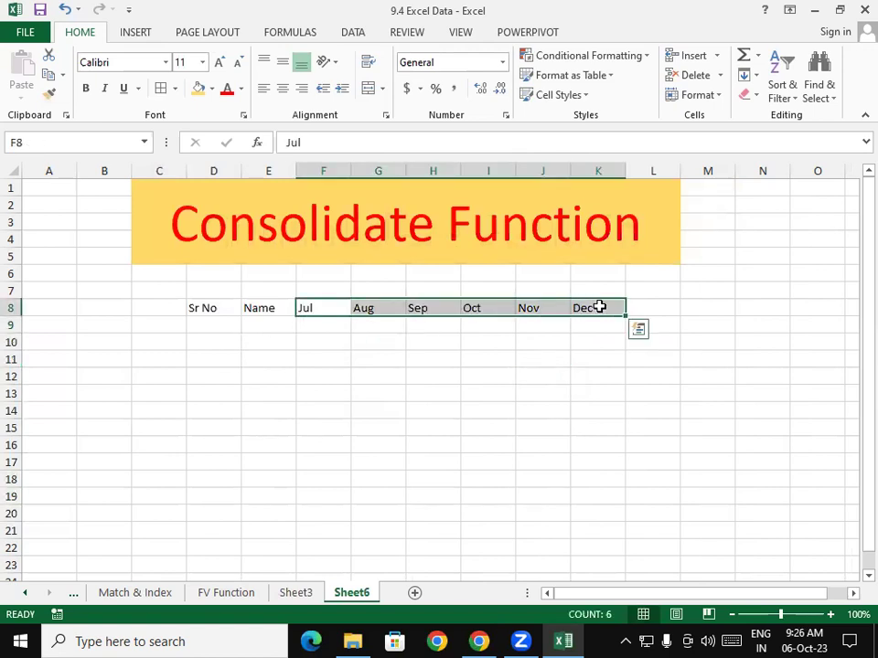
{"action": "left_click", "coordinate": [224, 376]}
{"action": "left_click", "coordinate": [211, 326]}
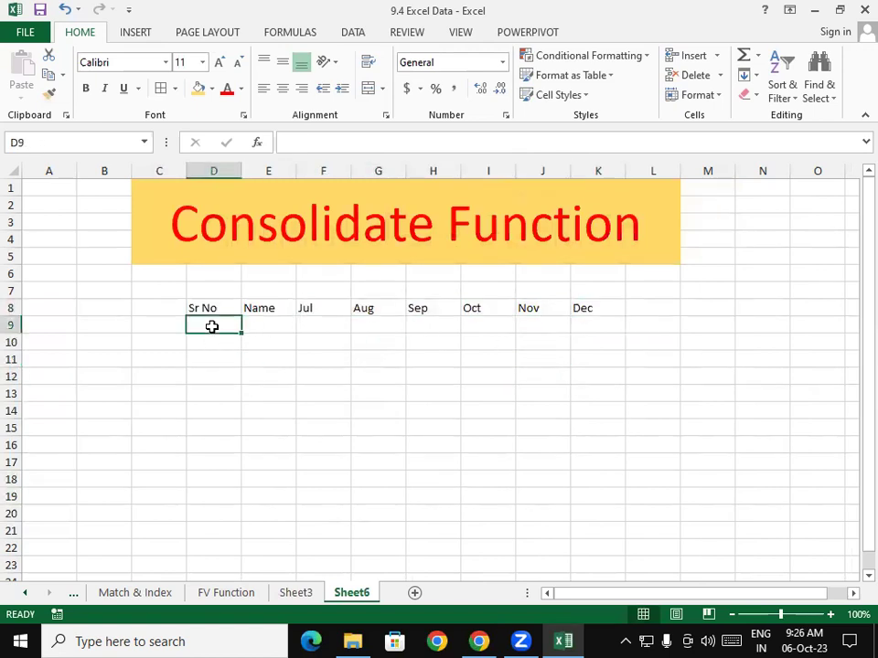
{"action": "type", "text": "1"}
{"action": "left_click", "coordinate": [216, 357]}
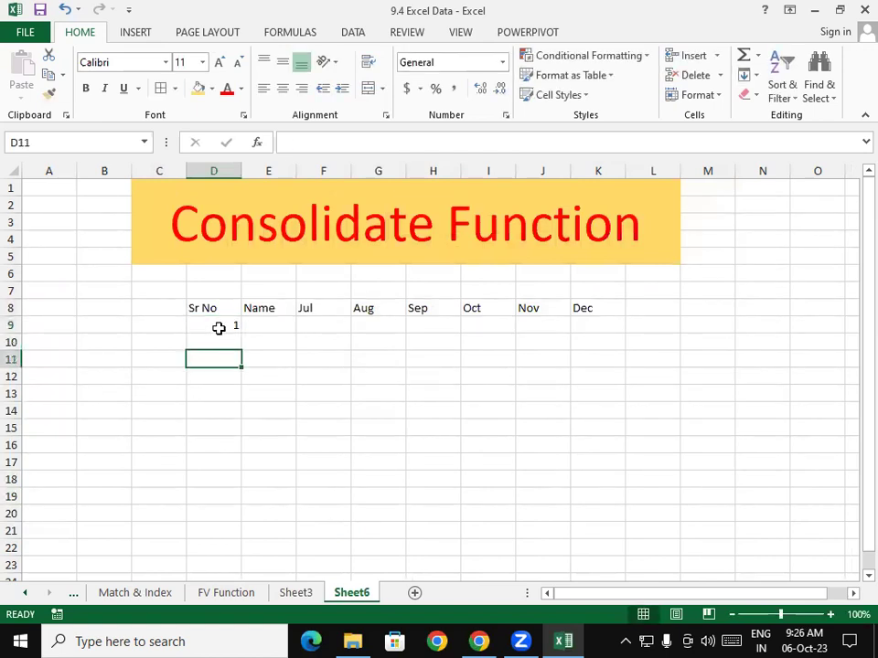
{"action": "left_click", "coordinate": [236, 331]}
{"action": "mouse_move", "coordinate": [241, 334]}
{"action": "left_mouse_down"}
{"action": "mouse_move", "coordinate": [237, 531]}
{"action": "mouse_move", "coordinate": [237, 518]}
{"action": "left_mouse_up"}
{"action": "left_click", "coordinate": [288, 496]}
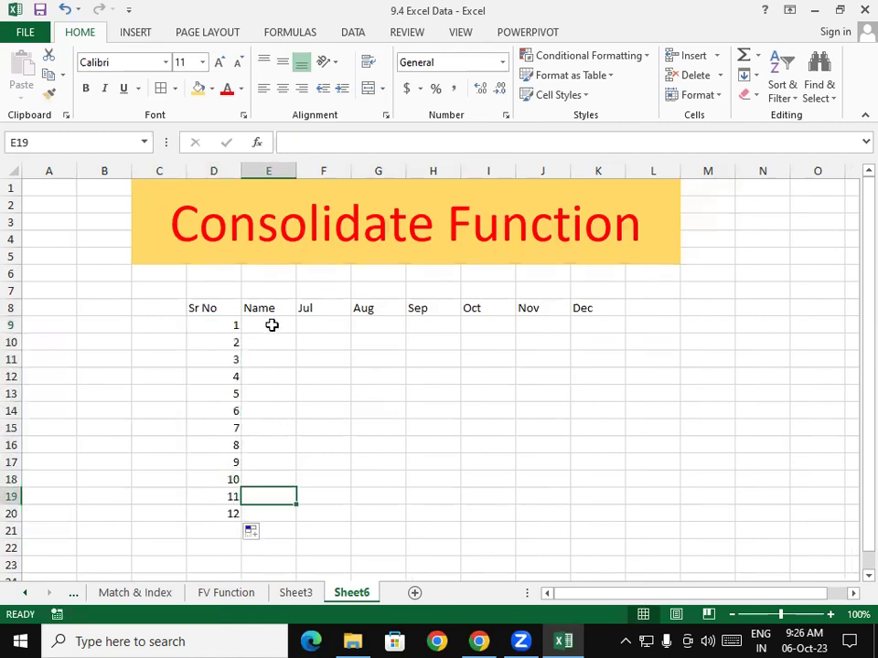
{"action": "left_click", "coordinate": [271, 325]}
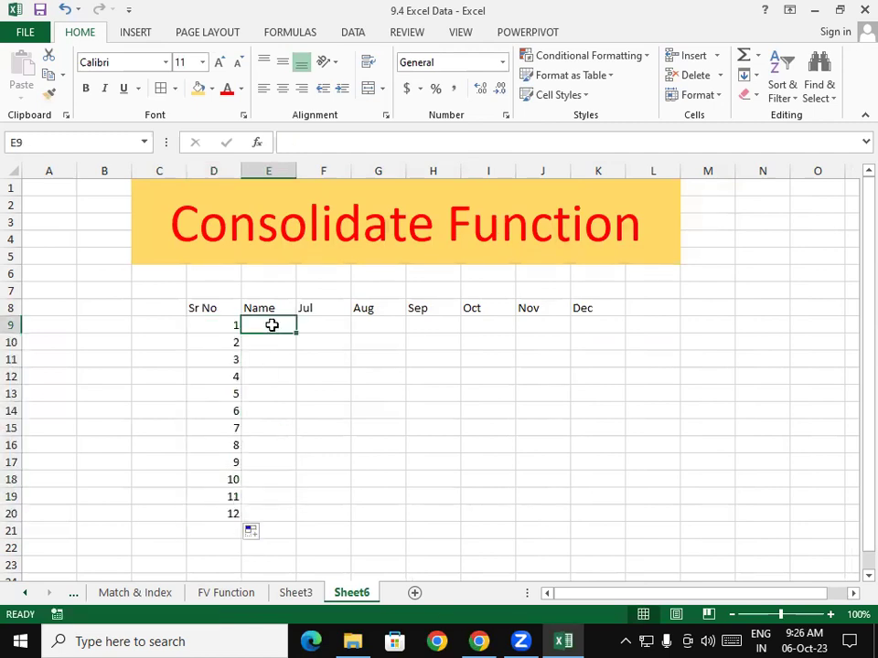
{"action": "type", "text": "Ayad Khan"}
{"action": "key", "text": "Return"}
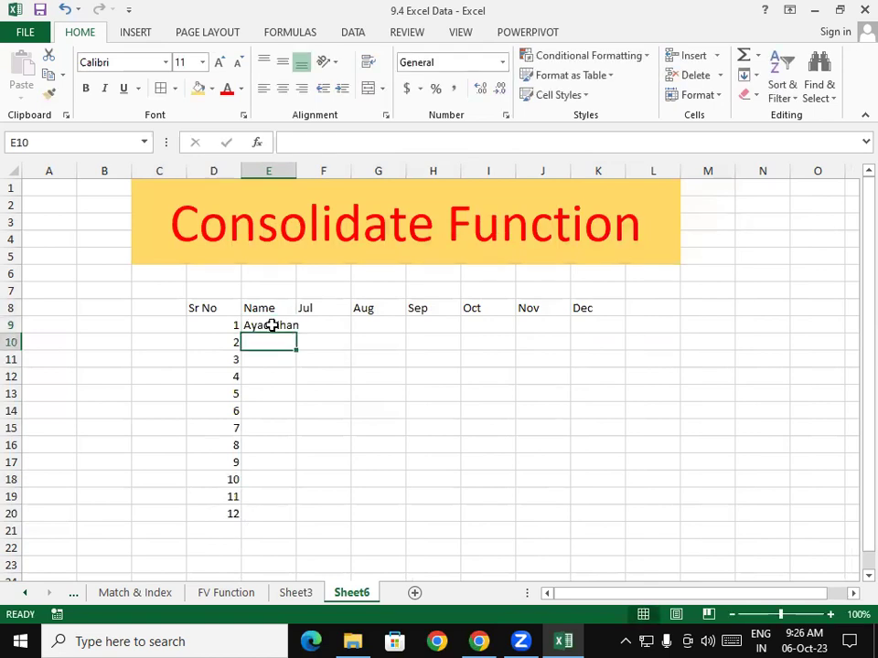
{"action": "scroll", "coordinate": [272, 326], "scroll_direction": "down", "scroll_amount": 1}
{"action": "left_click", "coordinate": [288, 310]}
{"action": "left_click_drag", "start_coordinate": [294, 316], "coordinate": [279, 505]}
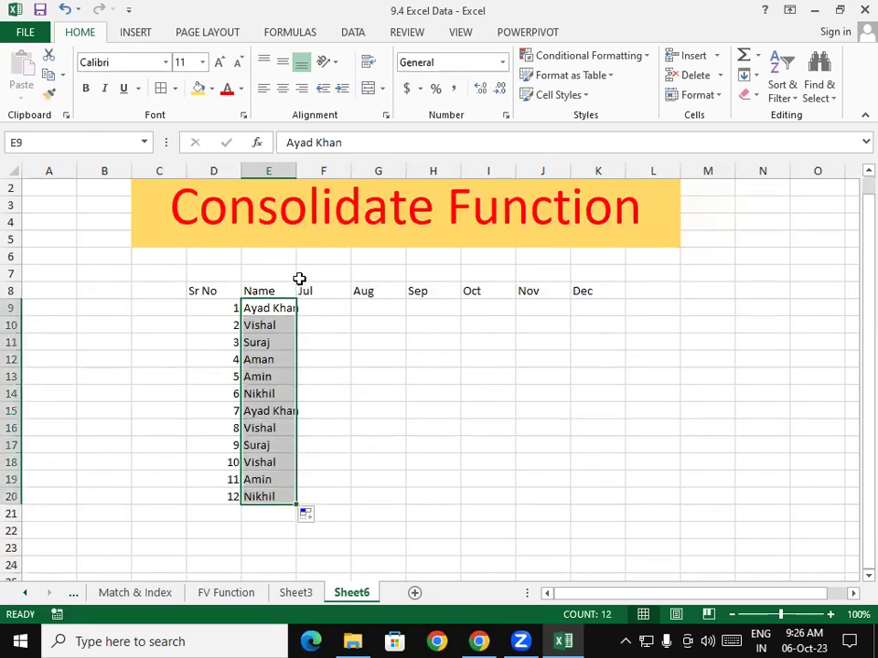
{"action": "double_click", "coordinate": [299, 171]}
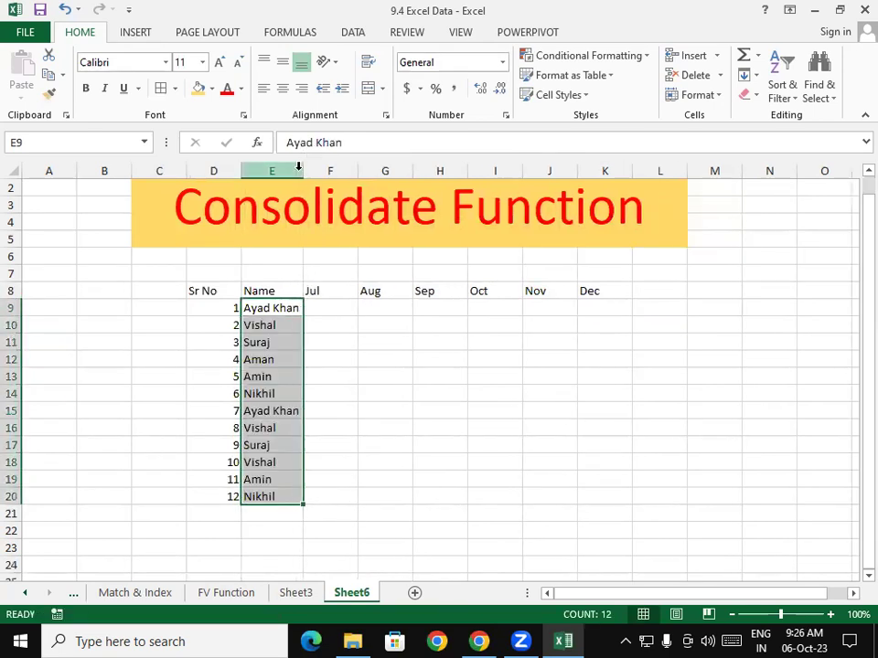
{"action": "left_click", "coordinate": [335, 304]}
{"action": "mouse_move", "coordinate": [336, 305]}
{"action": "left_mouse_down"}
{"action": "mouse_move", "coordinate": [433, 405]}
{"action": "mouse_move", "coordinate": [536, 488]}
{"action": "left_mouse_up"}
Step: Step through the empty Jul to Dec cells in row 9
{"action": "left_click", "coordinate": [330, 308]}
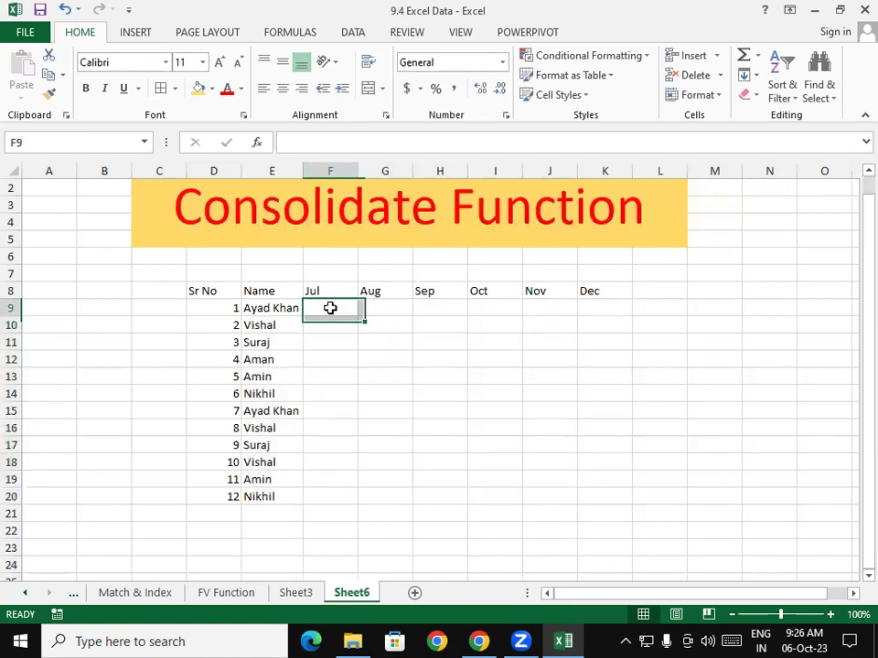
{"action": "left_click", "coordinate": [381, 307]}
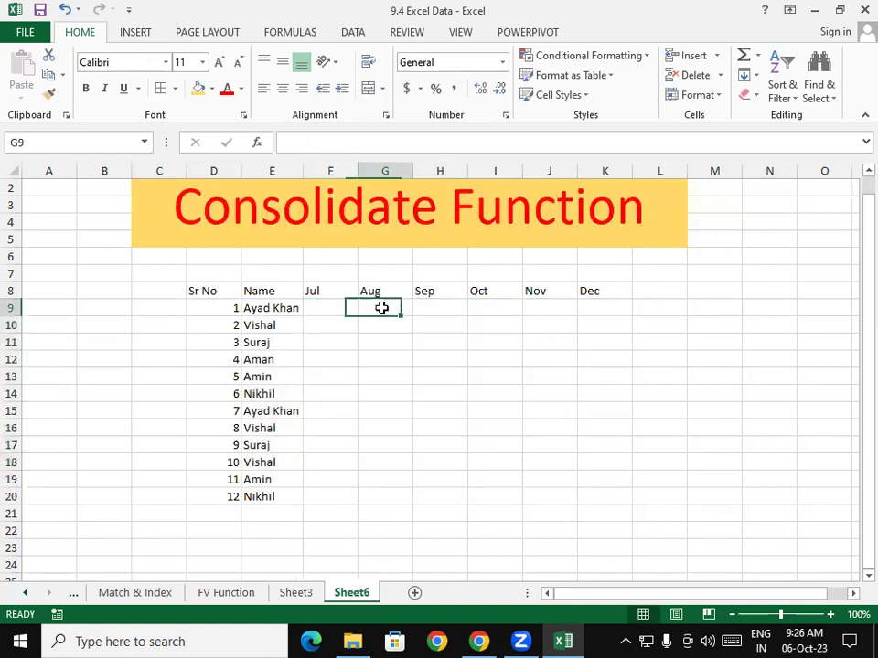
{"action": "left_click", "coordinate": [438, 306]}
{"action": "left_click", "coordinate": [518, 309]}
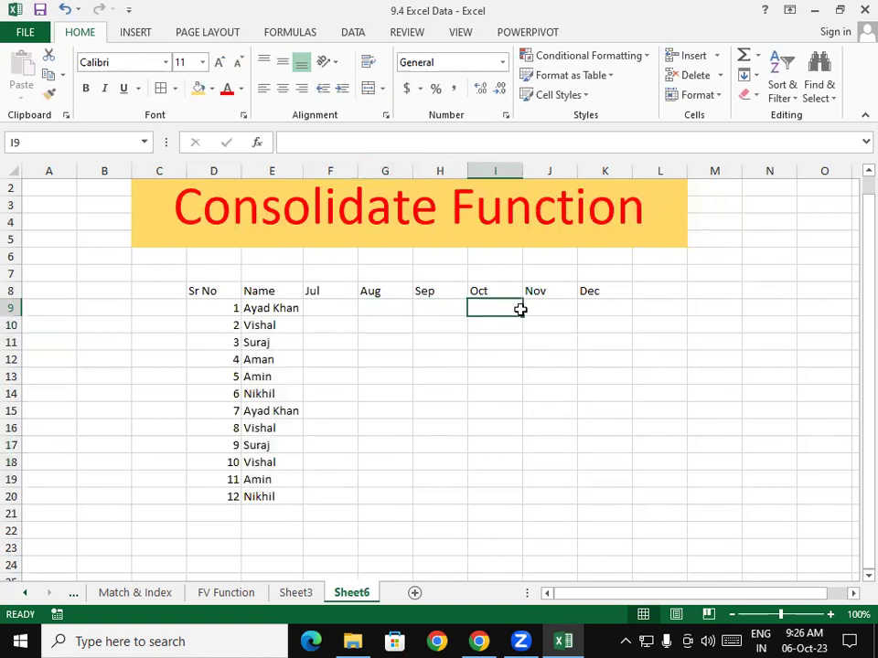
{"action": "left_click", "coordinate": [555, 308]}
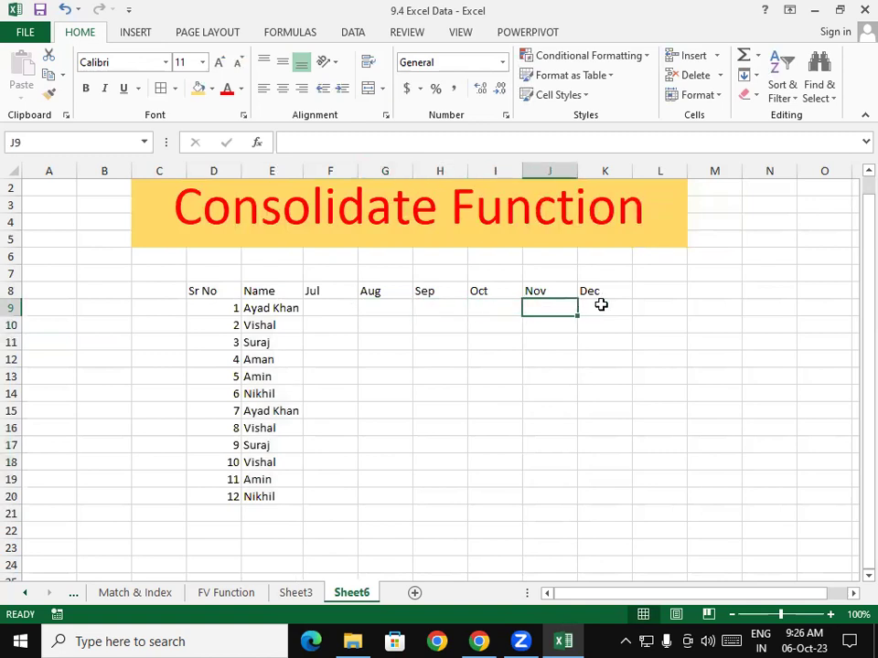
{"action": "left_click", "coordinate": [601, 307]}
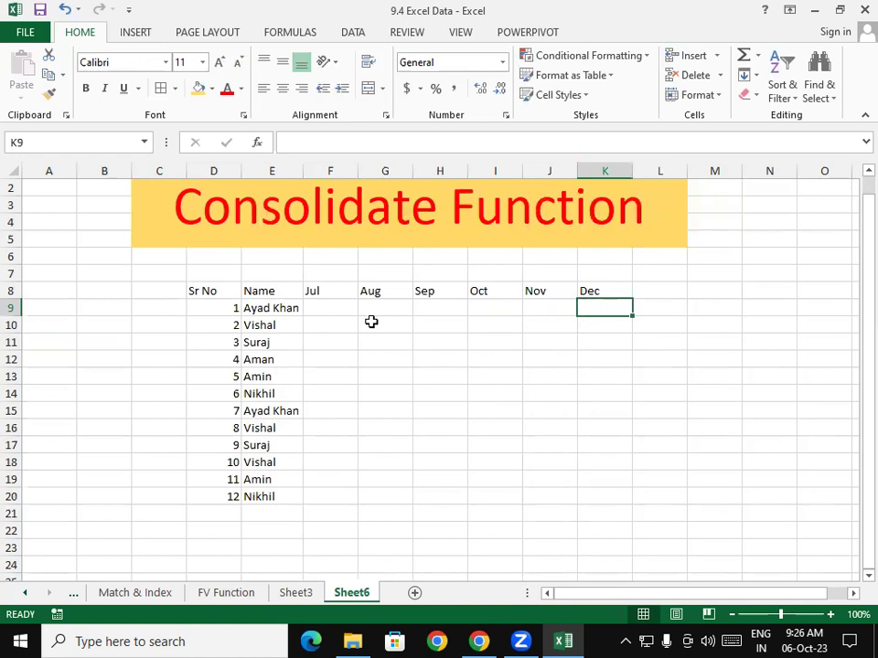
Step: Enter =RANDBETWEEN(200,300) in cell F9
{"action": "left_click", "coordinate": [338, 304]}
{"action": "type", "text": "="}
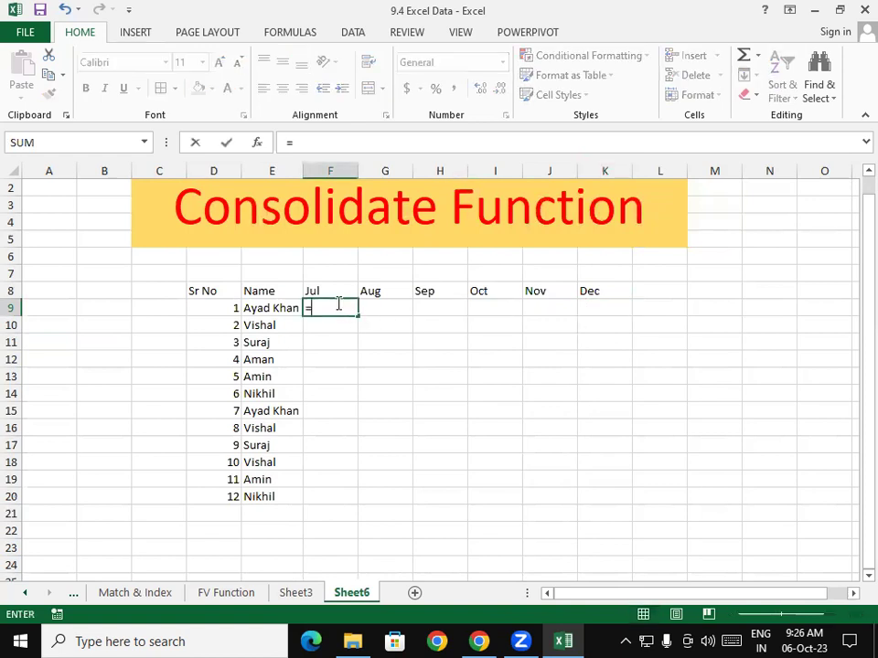
{"action": "type", "text": "randb"}
{"action": "key", "text": "Tab"}
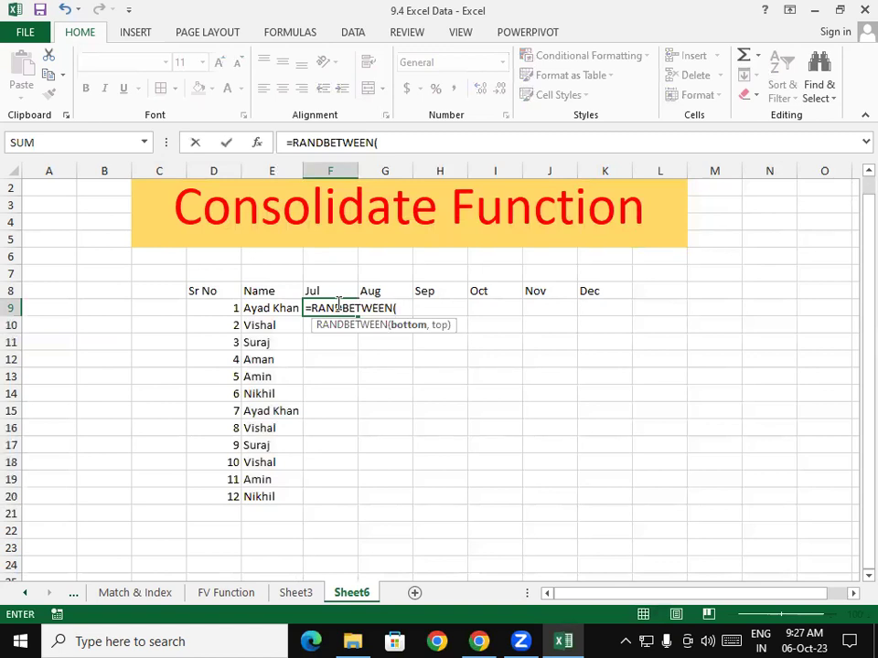
{"action": "type", "text": "00,300"}
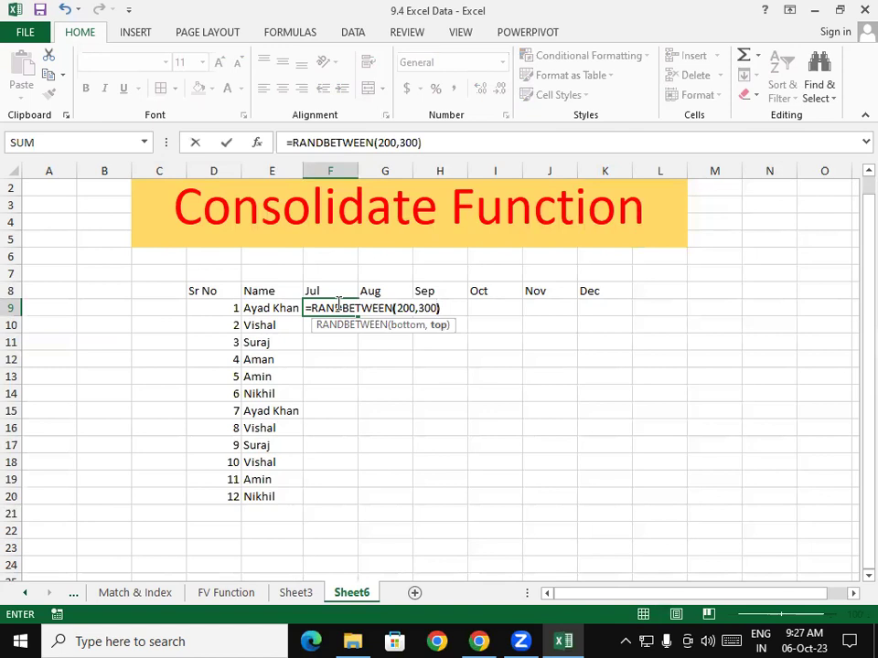
{"action": "key", "text": "Return"}
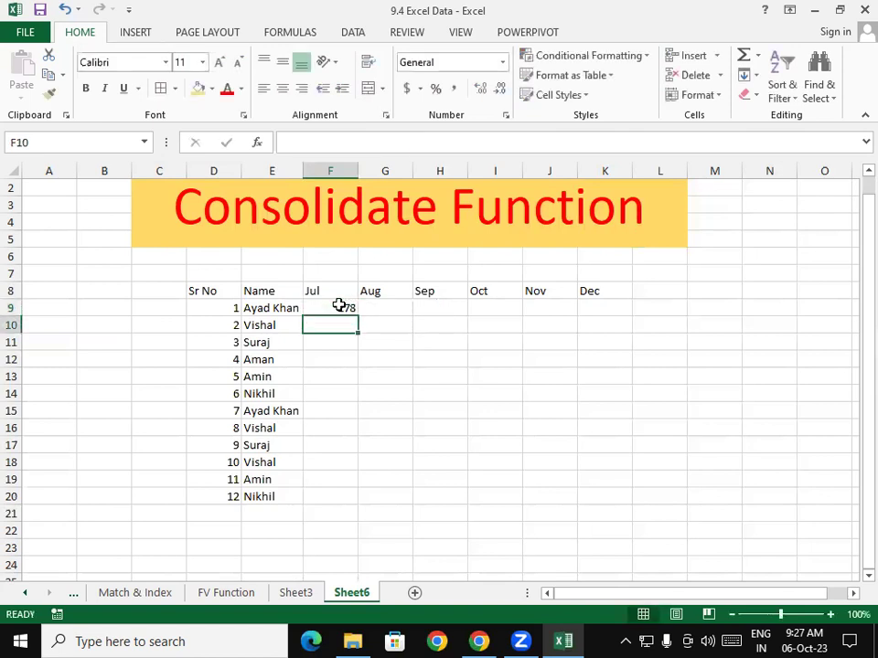
Step: Fill the RANDBETWEEN formula through F9:K20 and paste the results back as fixed values
{"action": "left_click", "coordinate": [339, 307]}
{"action": "mouse_move", "coordinate": [357, 316]}
{"action": "left_mouse_down"}
{"action": "mouse_move", "coordinate": [357, 506]}
{"action": "mouse_move", "coordinate": [623, 510]}
{"action": "left_mouse_up"}
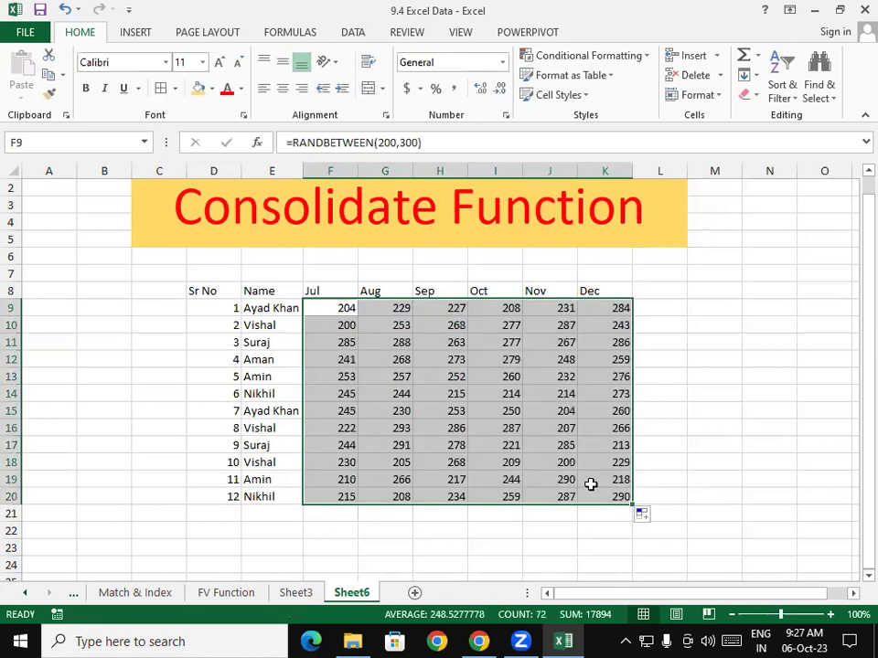
{"action": "right_click", "coordinate": [454, 359]}
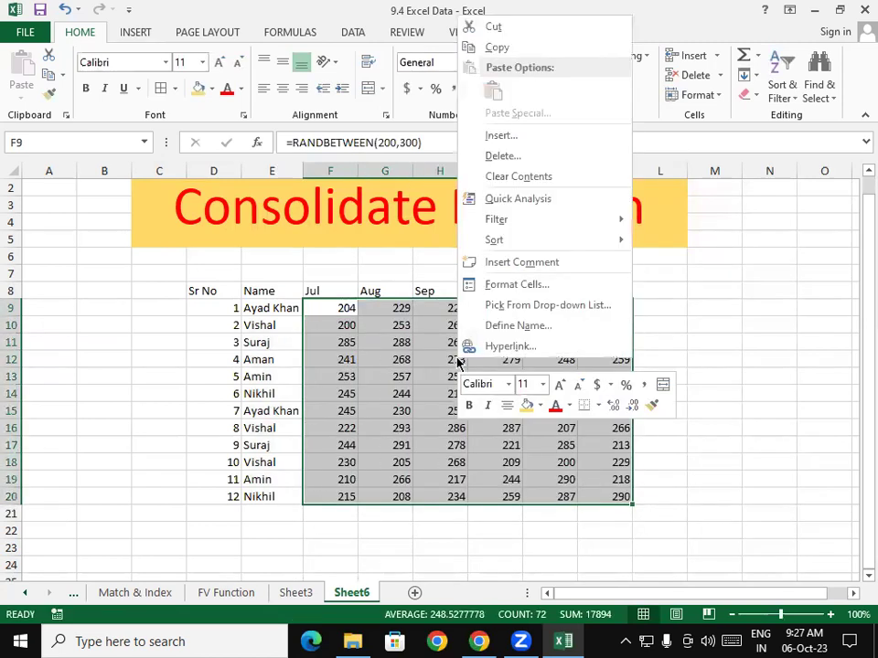
{"action": "left_click", "coordinate": [491, 50]}
{"action": "right_click", "coordinate": [375, 362]}
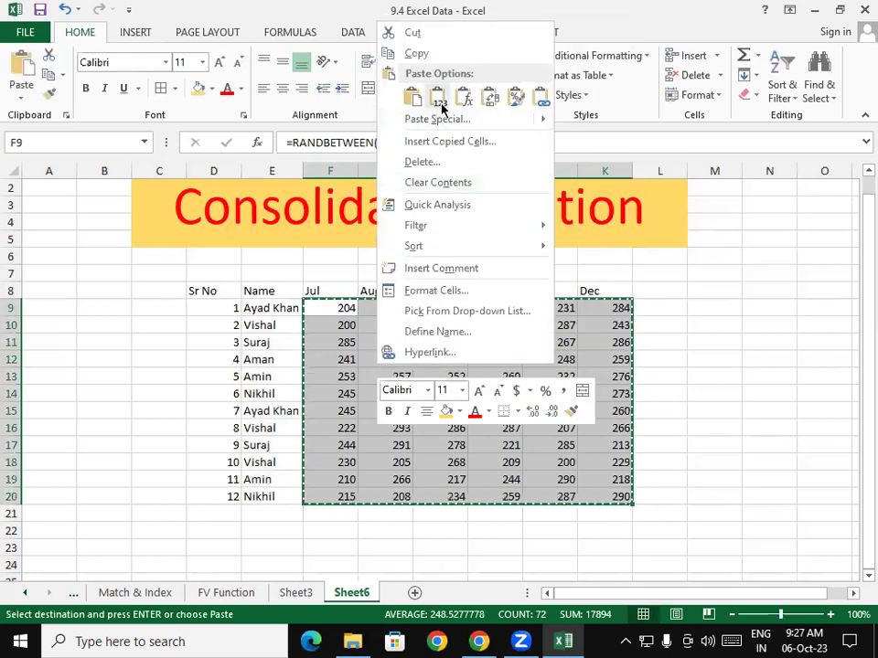
{"action": "left_click", "coordinate": [442, 102]}
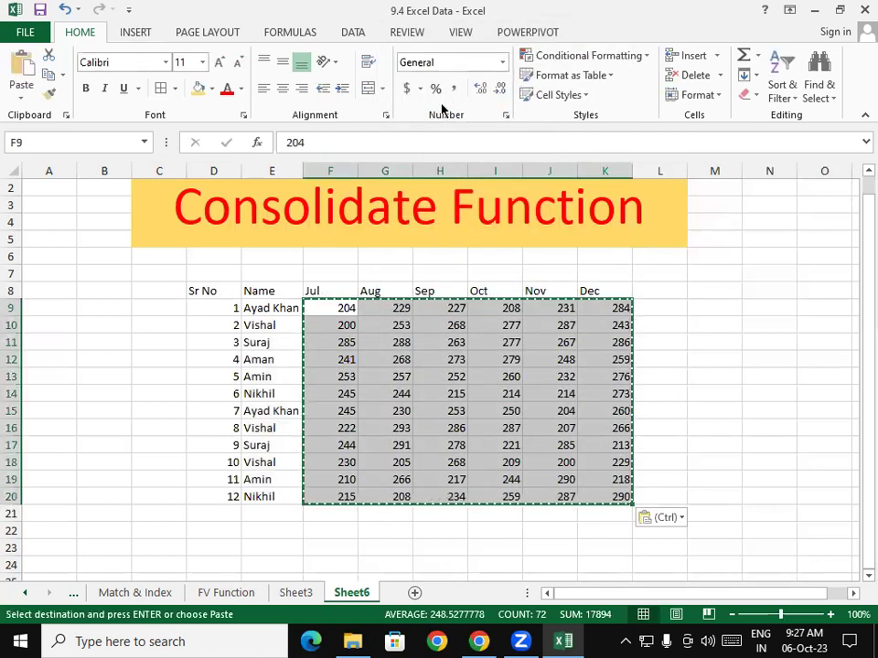
{"action": "key", "text": "Escape"}
Step: Apply All Borders to the D8:K20 table and add a new blank Sheet7
{"action": "mouse_move", "coordinate": [212, 291]}
{"action": "left_mouse_down"}
{"action": "mouse_move", "coordinate": [247, 349]}
{"action": "mouse_move", "coordinate": [607, 495]}
{"action": "left_mouse_up"}
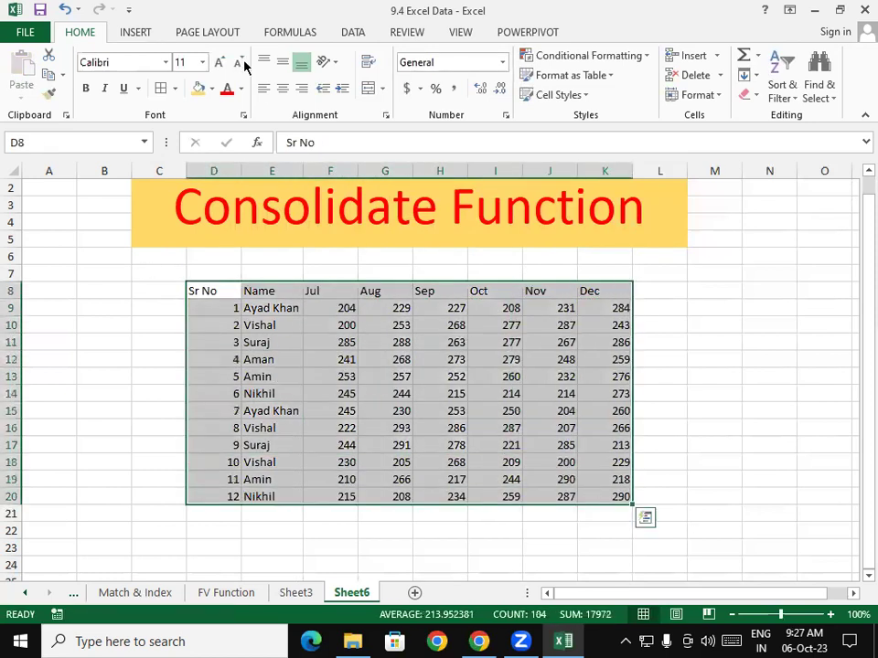
{"action": "left_click", "coordinate": [161, 87]}
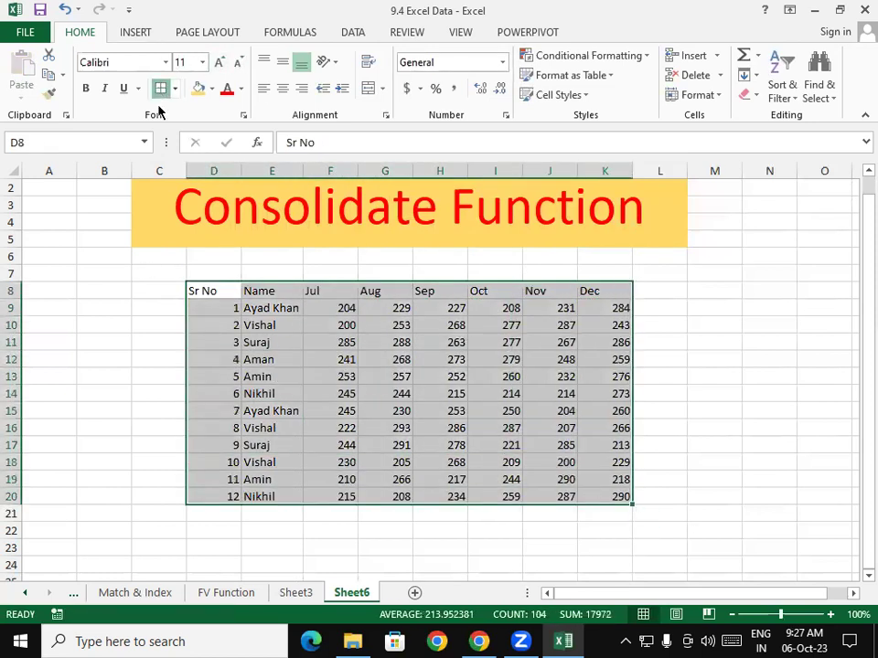
{"action": "left_click", "coordinate": [299, 593]}
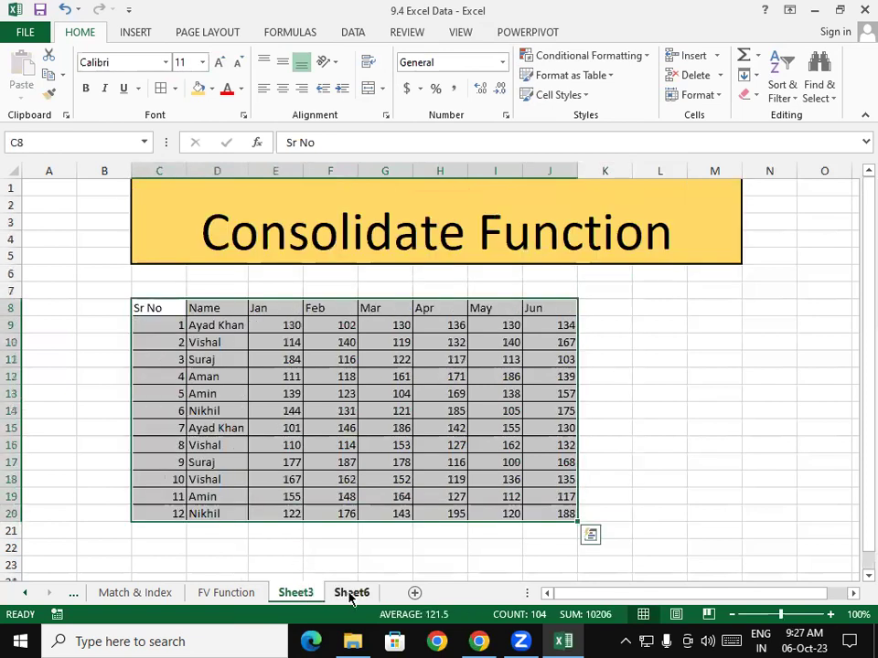
{"action": "left_click", "coordinate": [351, 594]}
{"action": "left_click", "coordinate": [271, 326]}
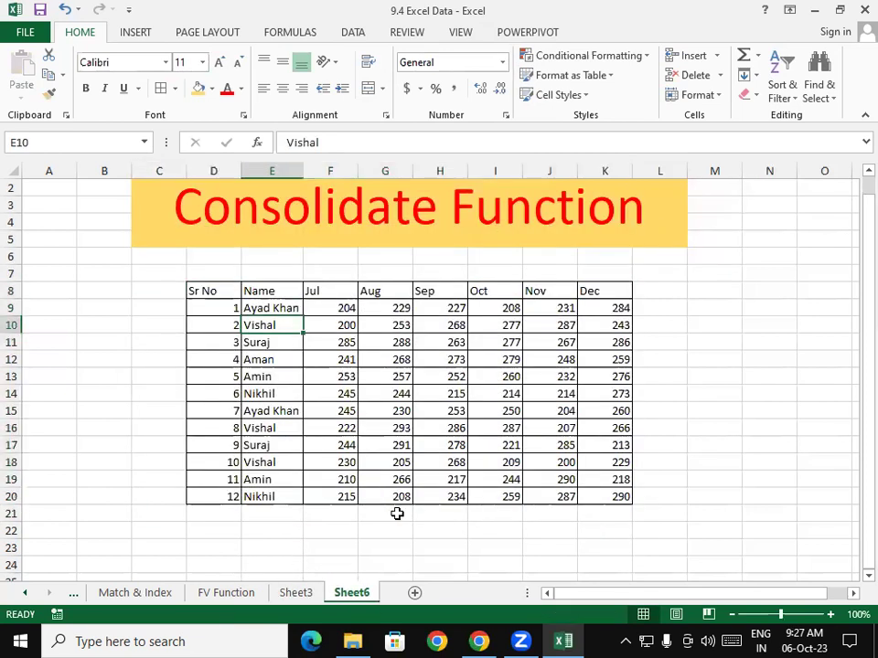
{"action": "left_click", "coordinate": [415, 592]}
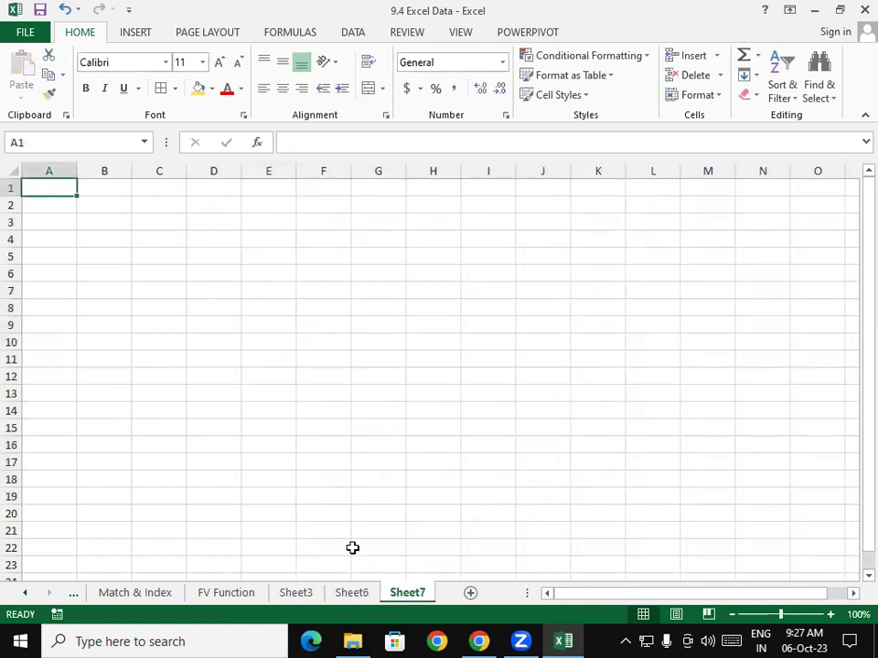
Step: Compare Sheet3 and Sheet6, select C7:M19 on Sheet7, then return to Sheet6
{"action": "left_click", "coordinate": [313, 593]}
{"action": "left_click", "coordinate": [341, 594]}
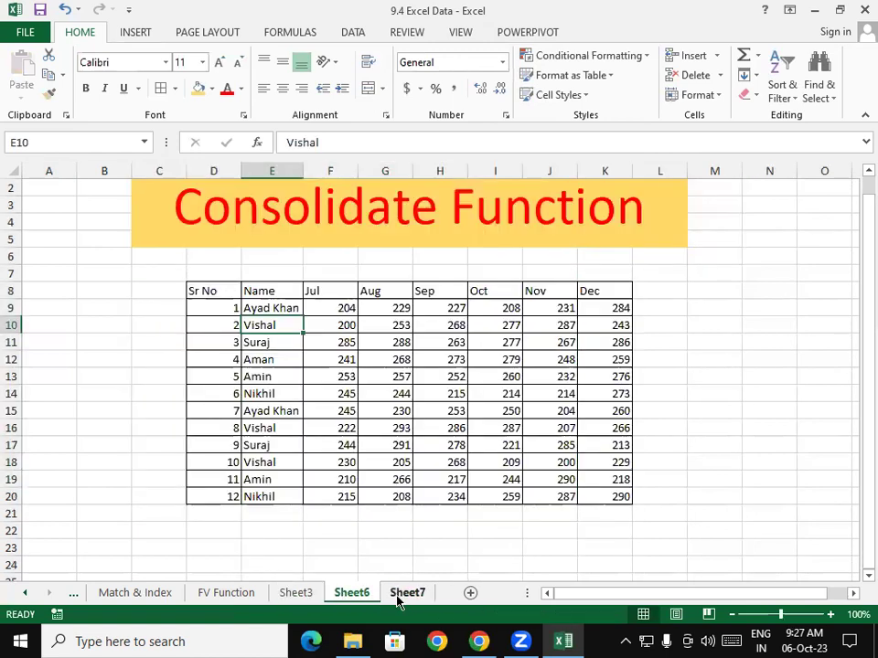
{"action": "left_click", "coordinate": [401, 594]}
{"action": "mouse_move", "coordinate": [190, 290]}
{"action": "left_mouse_down"}
{"action": "mouse_move", "coordinate": [349, 422]}
{"action": "mouse_move", "coordinate": [716, 495]}
{"action": "left_mouse_up"}
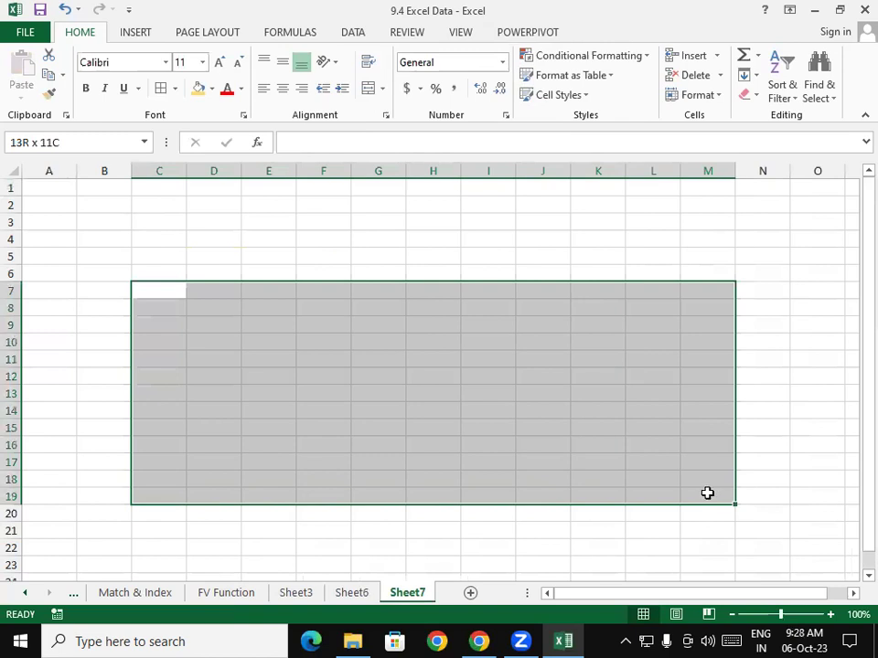
{"action": "left_click_drag", "start_coordinate": [708, 494], "coordinate": [703, 488]}
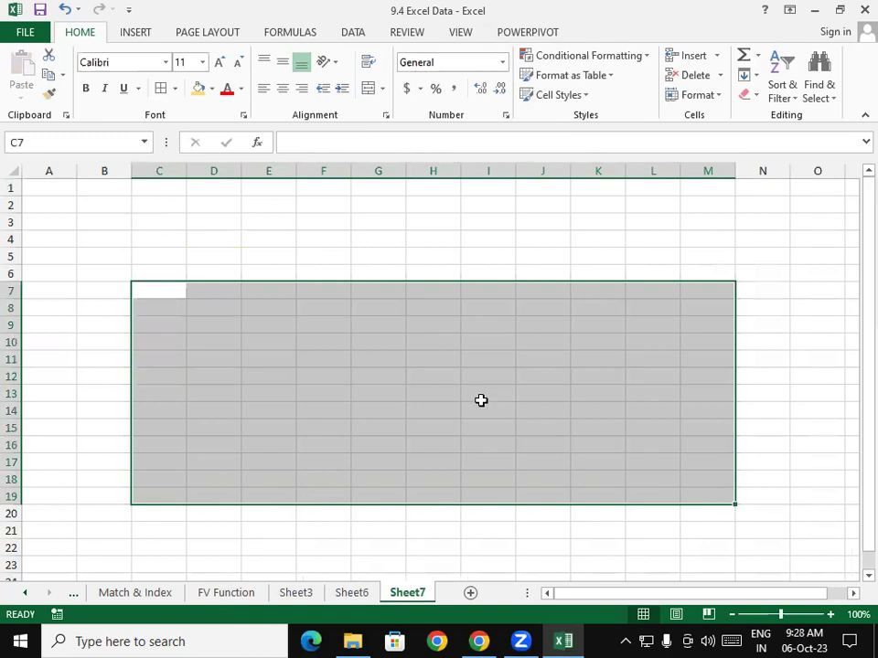
{"action": "left_click", "coordinate": [480, 400]}
{"action": "left_click", "coordinate": [347, 592]}
{"action": "left_click", "coordinate": [294, 592]}
{"action": "left_click", "coordinate": [335, 591]}
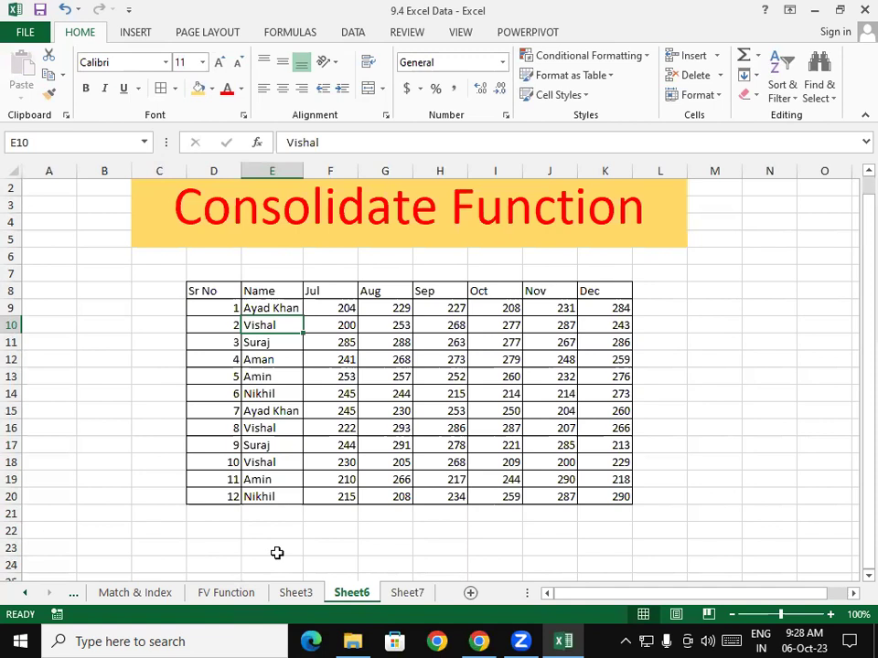
Step: Compare the Sheet3 and Sheet6 tables, noting Suraj's Jul value 285
{"action": "left_click", "coordinate": [290, 594]}
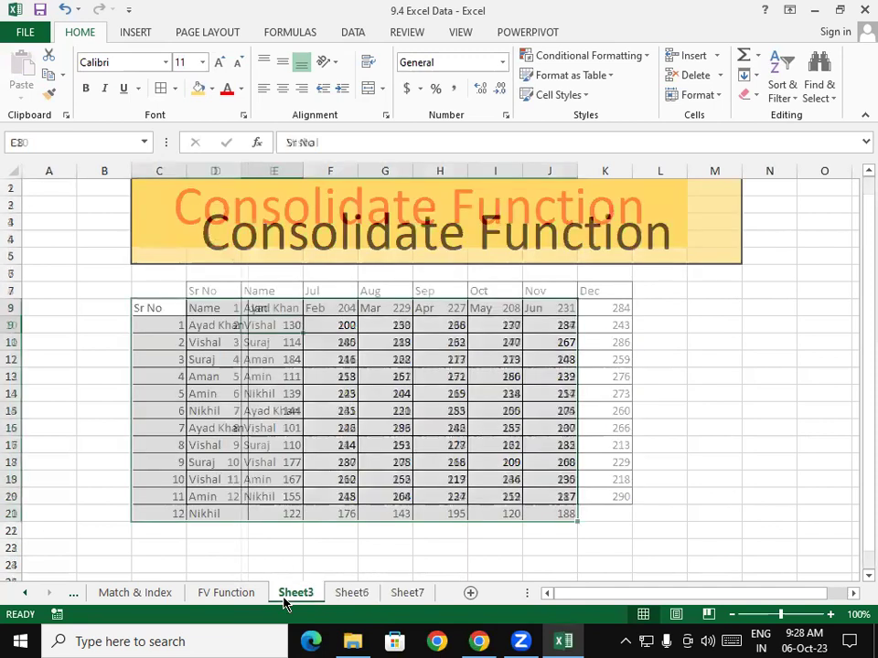
{"action": "left_click", "coordinate": [351, 594]}
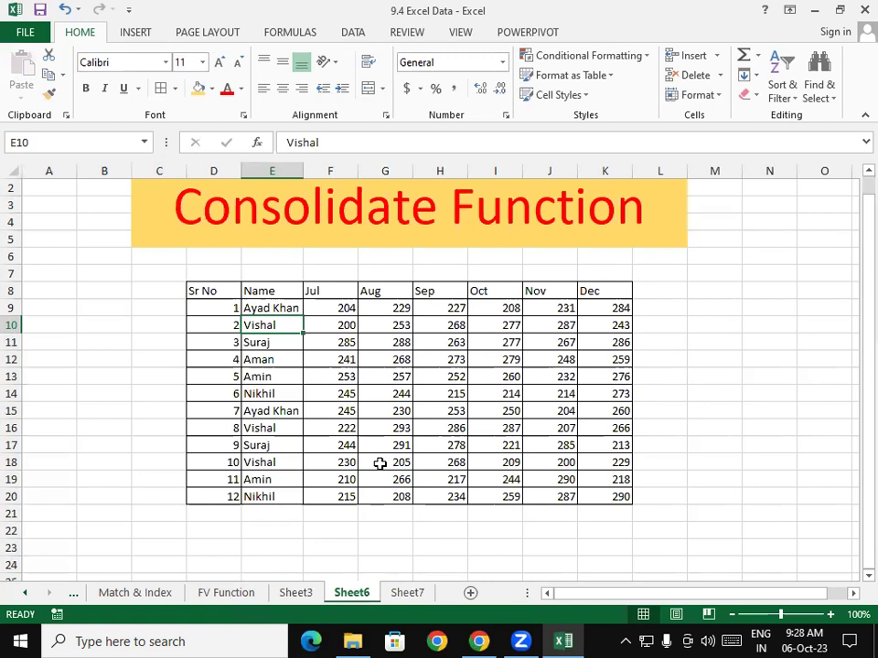
{"action": "left_click", "coordinate": [334, 338]}
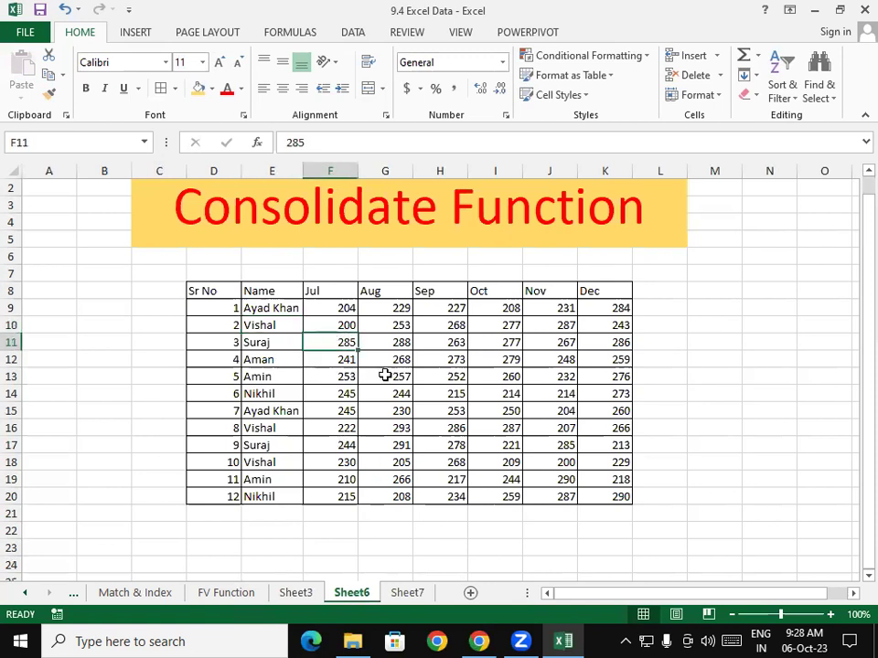
{"action": "left_click", "coordinate": [301, 593]}
{"action": "left_click", "coordinate": [348, 594]}
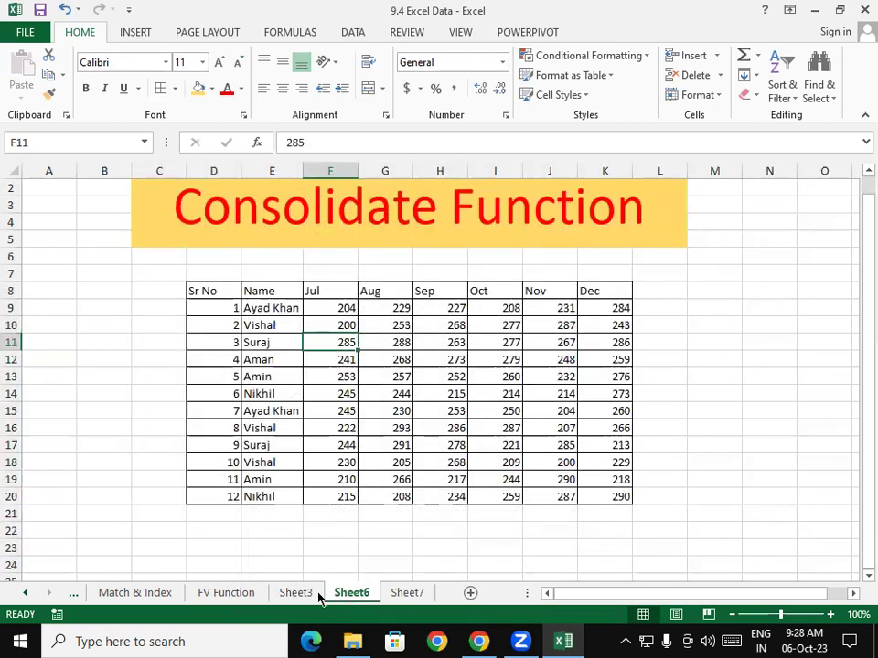
{"action": "left_click", "coordinate": [292, 595]}
{"action": "left_click", "coordinate": [342, 594]}
Step: Go to Sheet7 and select B6 as the summary's starting cell
{"action": "left_click", "coordinate": [408, 595]}
{"action": "left_click", "coordinate": [330, 339]}
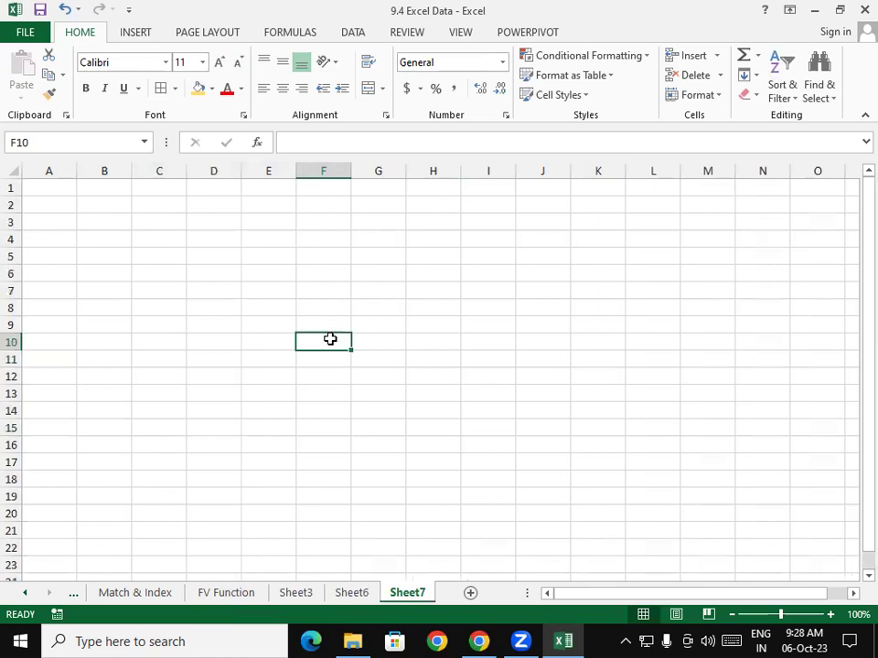
{"action": "left_click", "coordinate": [130, 272]}
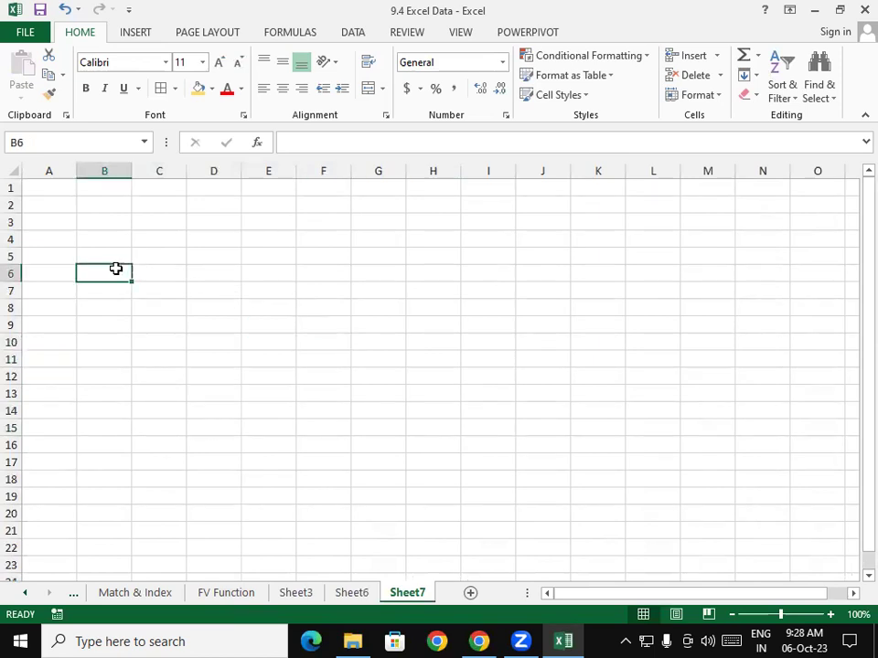
Step: Open Data > Consolidate with Sum as the function, ready for a reference
{"action": "left_click", "coordinate": [354, 33]}
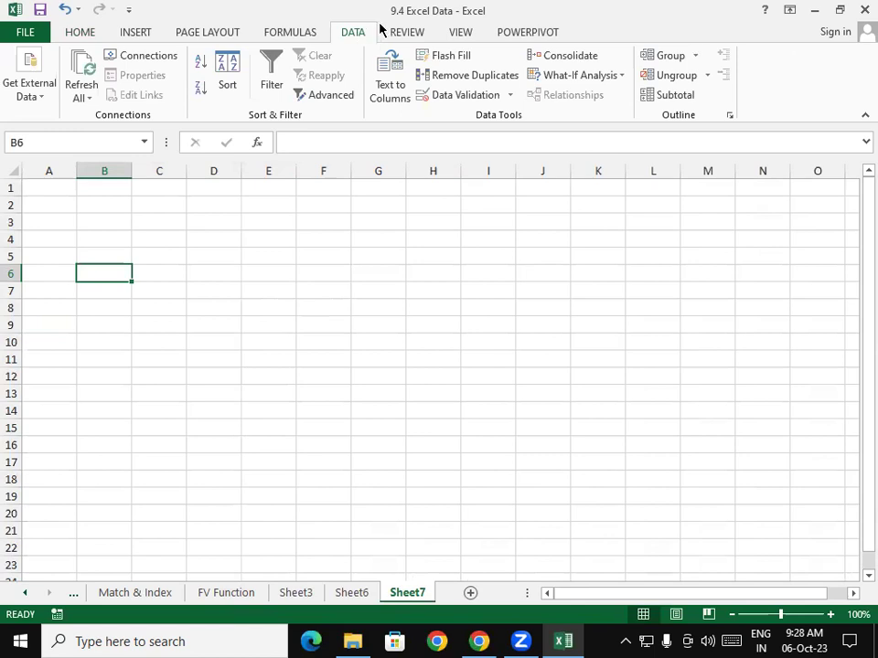
{"action": "left_click", "coordinate": [568, 57]}
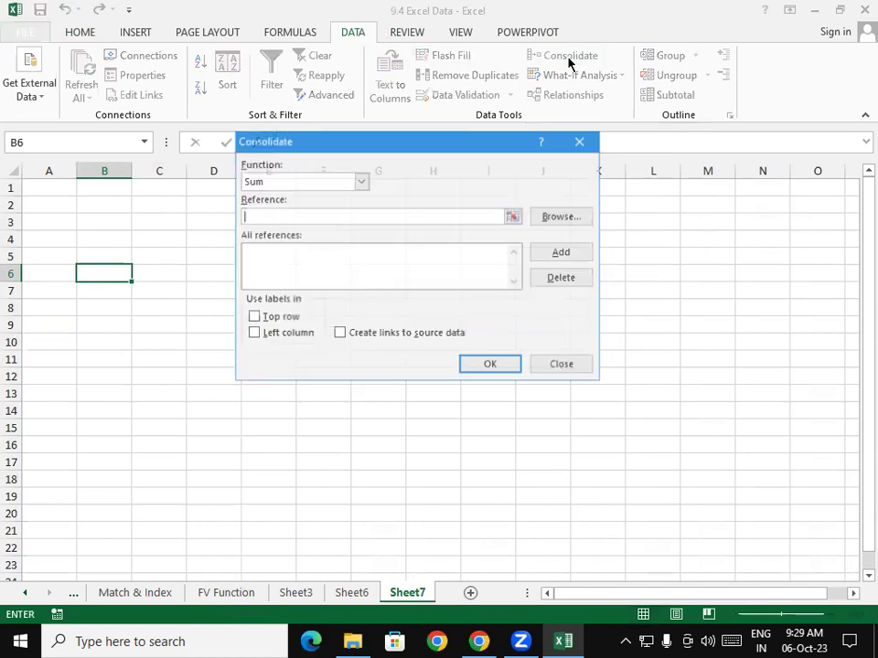
{"action": "left_click", "coordinate": [286, 183]}
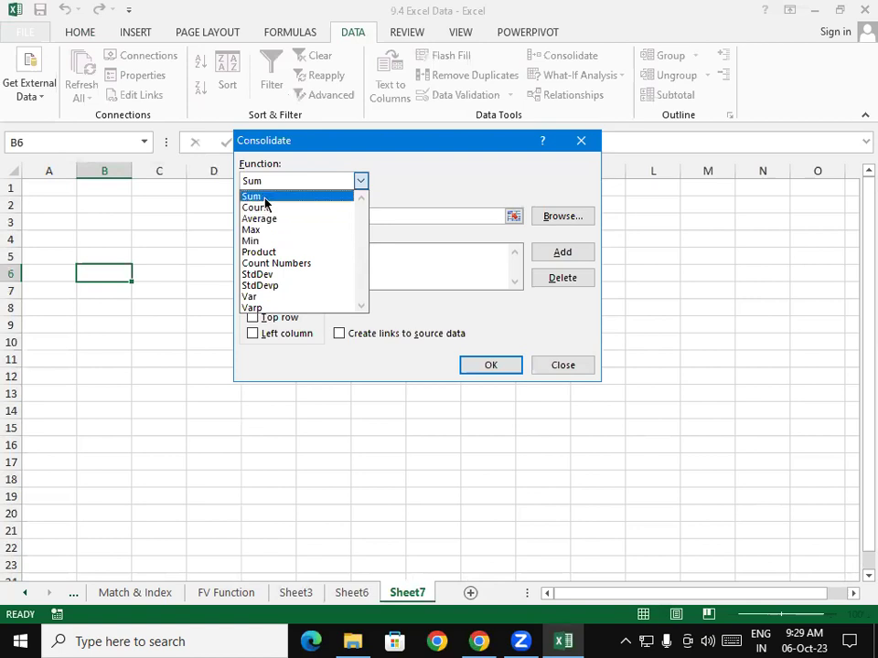
{"action": "left_click", "coordinate": [264, 198]}
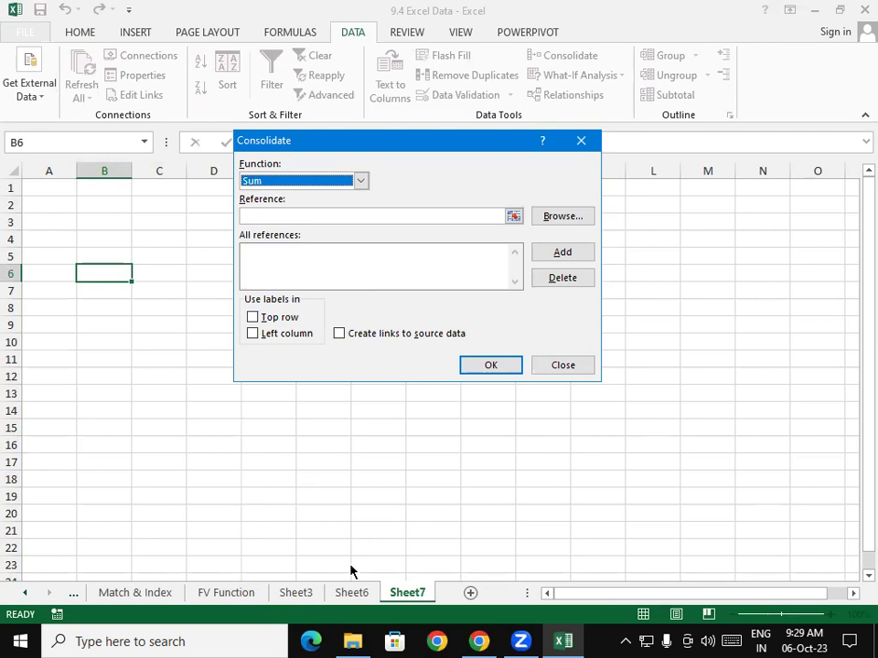
{"action": "left_click", "coordinate": [282, 217]}
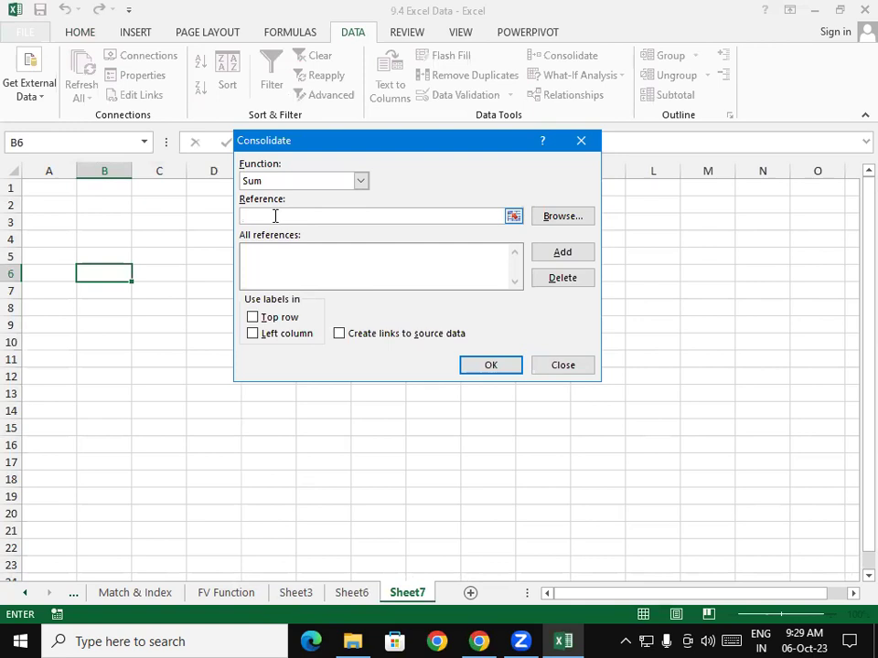
Step: Select Sheet3!D8:J20 as the reference and add it to the sources
{"action": "left_click", "coordinate": [296, 593]}
{"action": "mouse_move", "coordinate": [147, 309]}
{"action": "left_mouse_down"}
{"action": "mouse_move", "coordinate": [551, 519]}
{"action": "mouse_move", "coordinate": [566, 518]}
{"action": "left_mouse_up"}
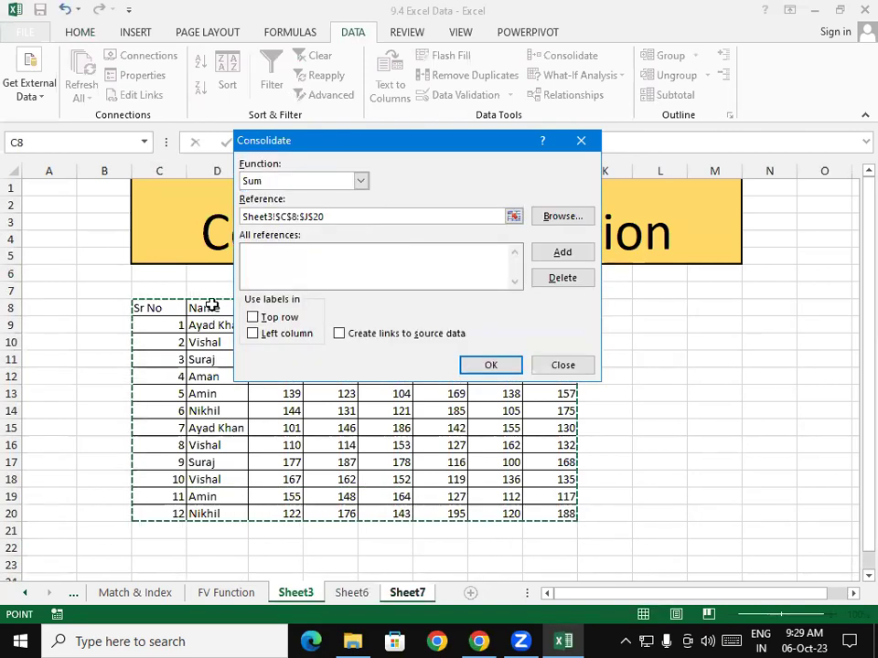
{"action": "left_click_drag", "start_coordinate": [177, 310], "coordinate": [101, 460]}
{"action": "left_click_drag", "start_coordinate": [274, 411], "coordinate": [373, 505]}
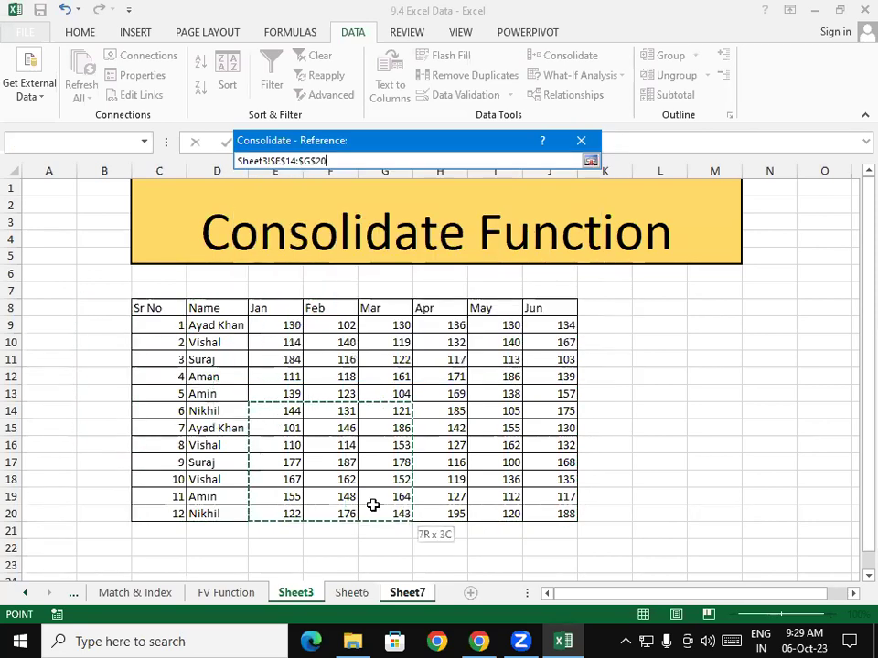
{"action": "left_click_drag", "start_coordinate": [163, 311], "coordinate": [133, 463]}
{"action": "left_click_drag", "start_coordinate": [198, 309], "coordinate": [214, 332]}
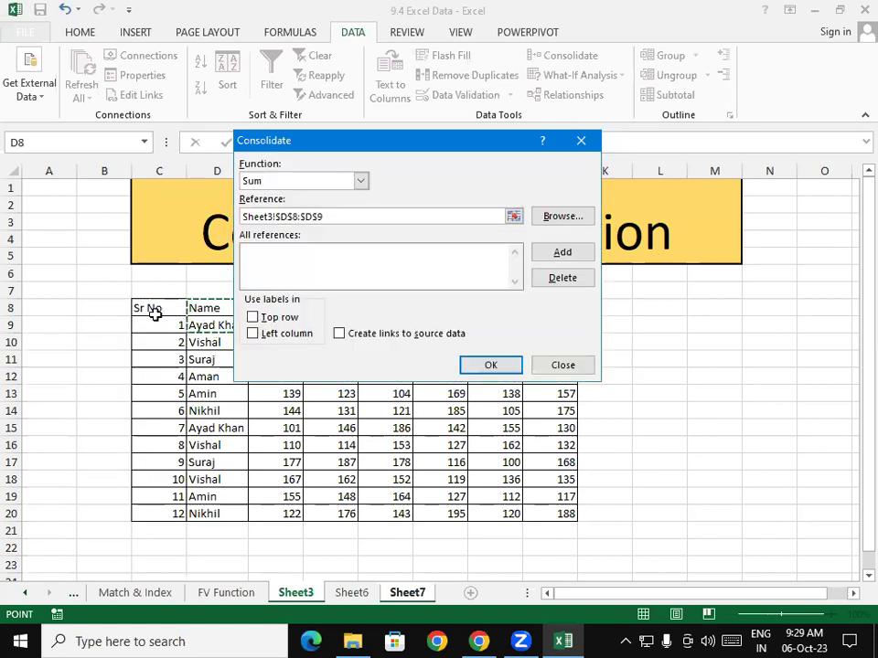
{"action": "left_click_drag", "start_coordinate": [213, 302], "coordinate": [553, 514]}
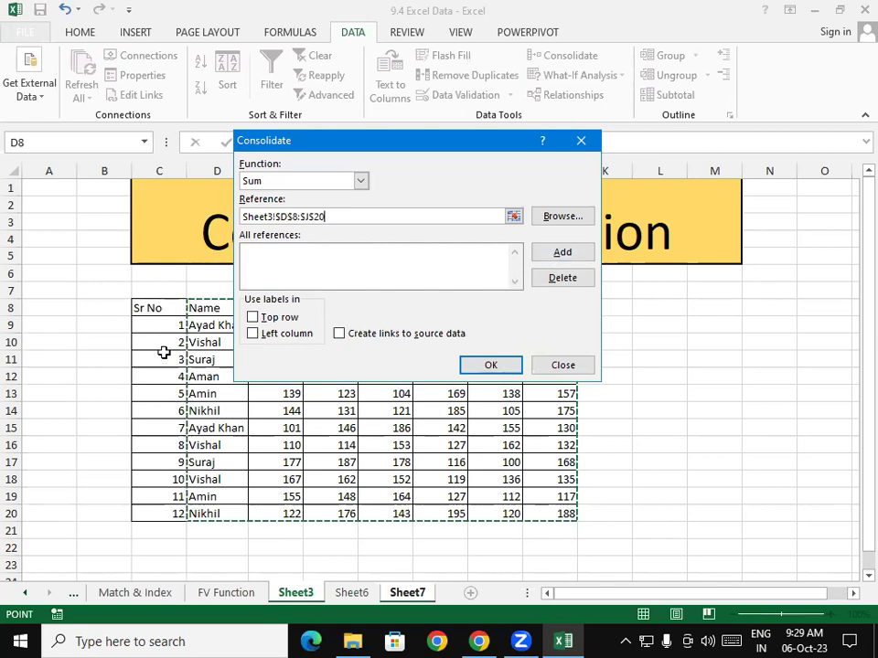
{"action": "mouse_move", "coordinate": [220, 309]}
{"action": "left_mouse_down"}
{"action": "mouse_move", "coordinate": [274, 408]}
{"action": "mouse_move", "coordinate": [548, 513]}
{"action": "left_mouse_up"}
{"action": "left_click", "coordinate": [562, 253]}
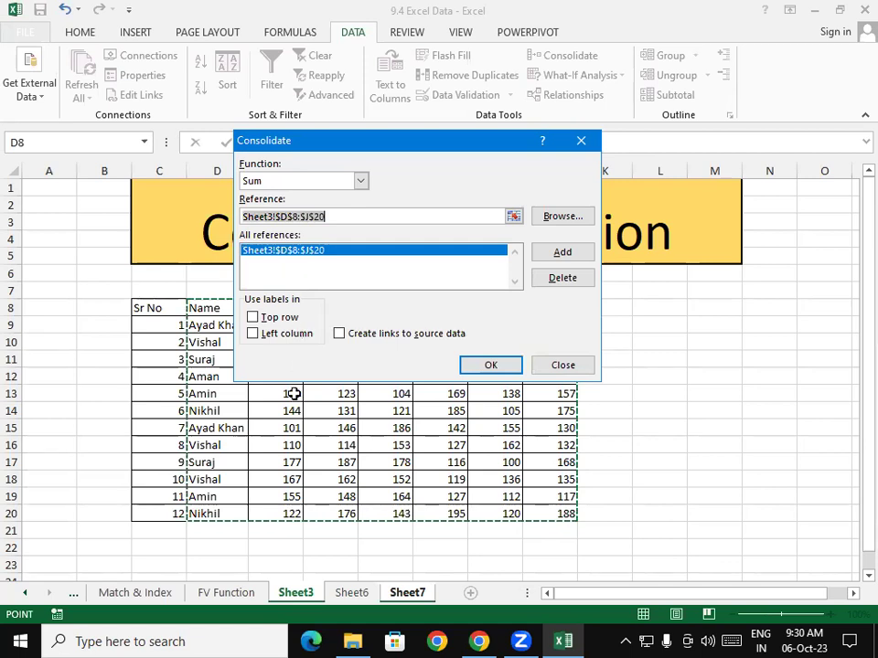
Step: Move the dialog aside and add Sheet6!E8:K20 as the second reference
{"action": "left_click", "coordinate": [352, 594]}
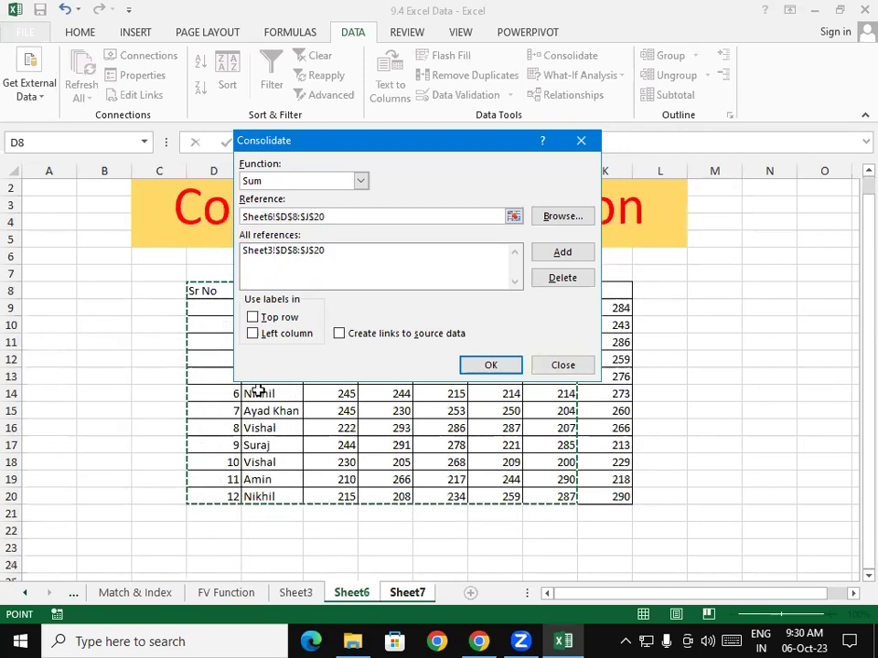
{"action": "left_click_drag", "start_coordinate": [302, 141], "coordinate": [468, 31]}
{"action": "mouse_move", "coordinate": [264, 291]}
{"action": "left_mouse_down"}
{"action": "mouse_move", "coordinate": [576, 496]}
{"action": "mouse_move", "coordinate": [603, 498]}
{"action": "left_mouse_up"}
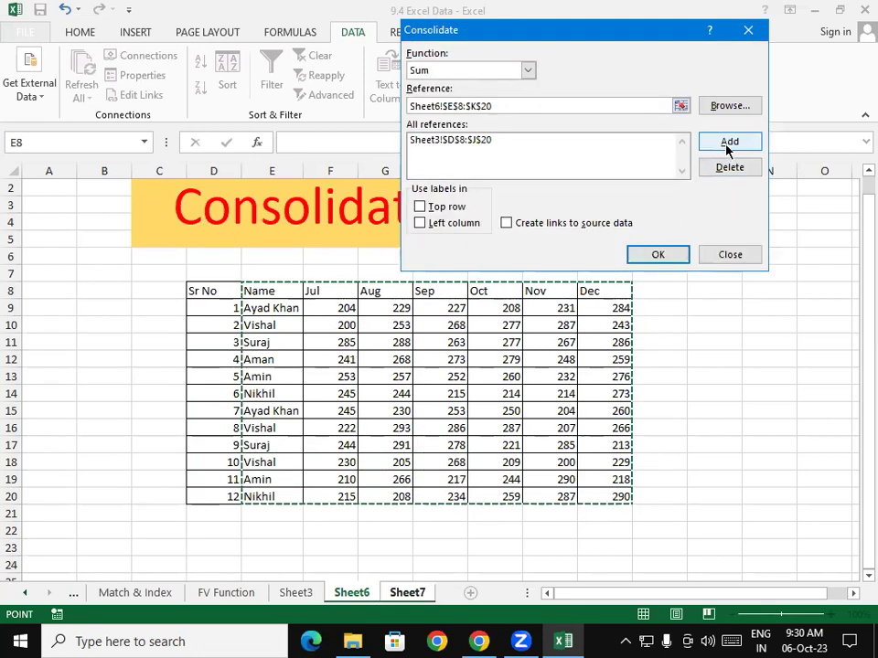
{"action": "left_click", "coordinate": [727, 143]}
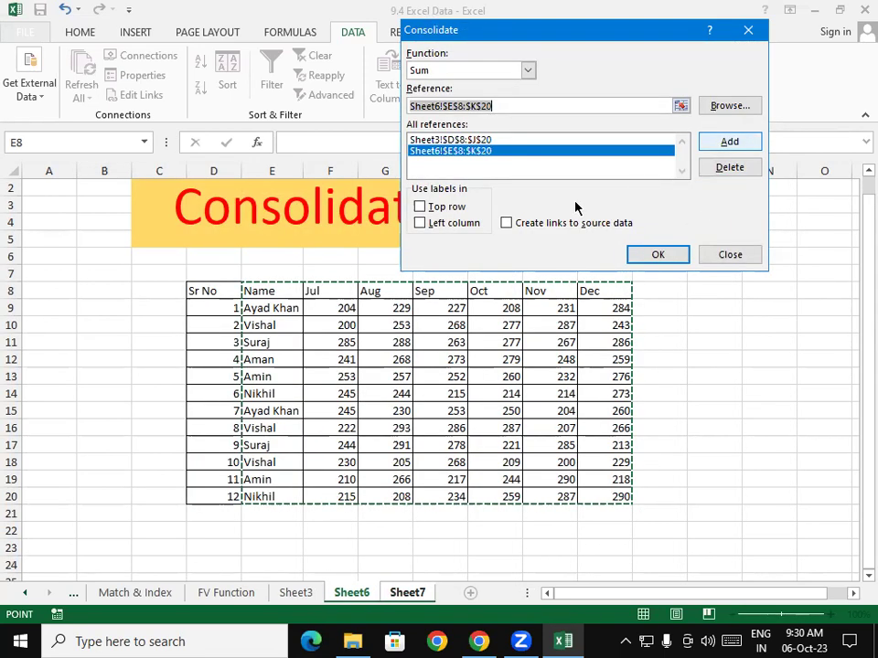
{"action": "left_click", "coordinate": [438, 140]}
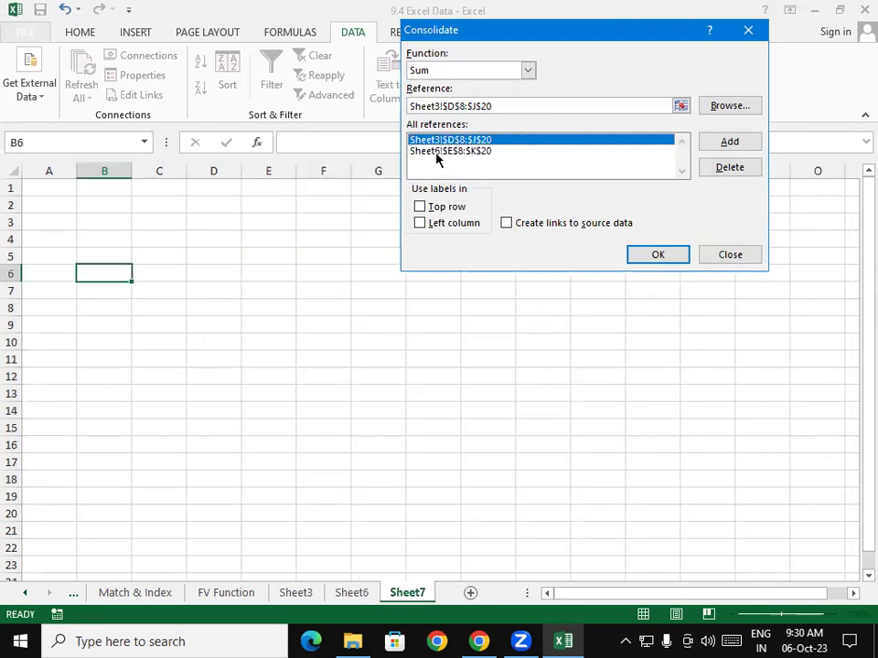
Step: Tick Top row, Left column and Create links to source data, then consolidate
{"action": "left_click", "coordinate": [437, 151]}
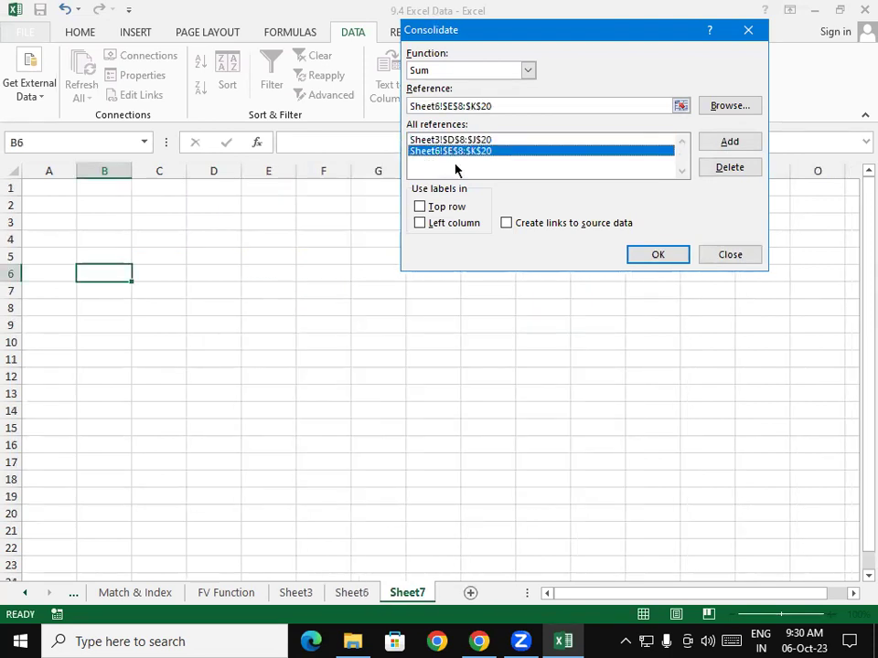
{"action": "left_click", "coordinate": [419, 207]}
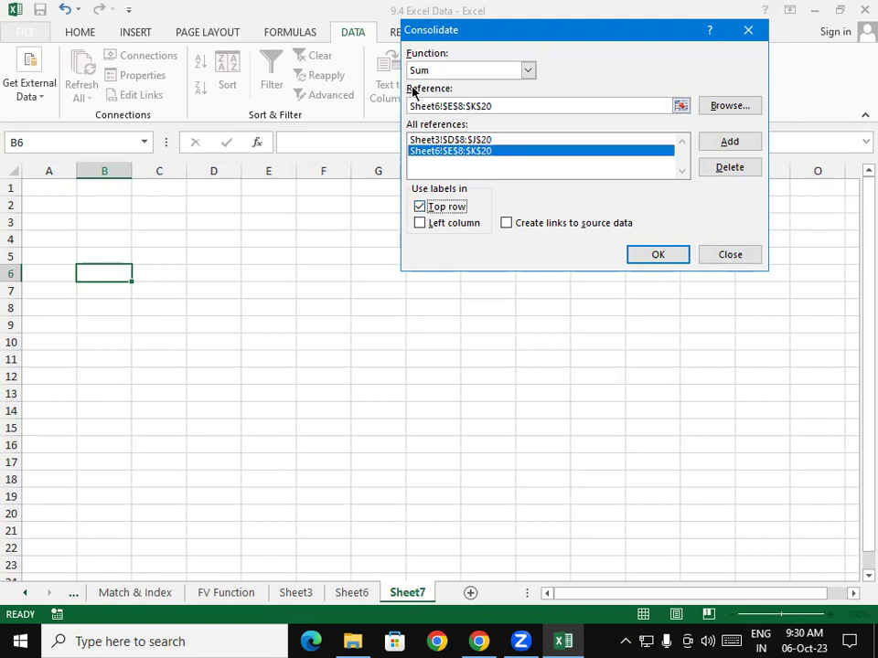
{"action": "left_click", "coordinate": [421, 223]}
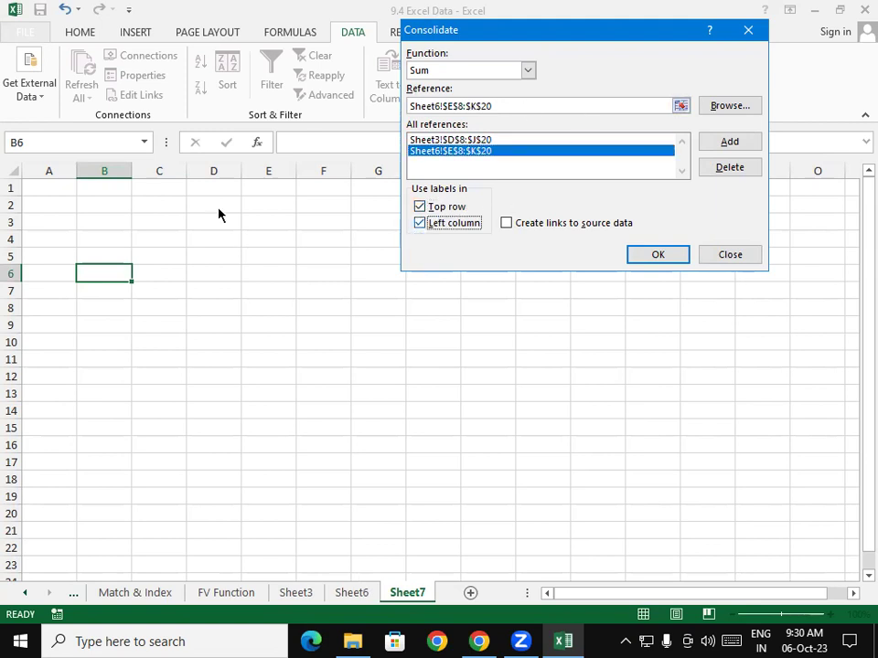
{"action": "left_click", "coordinate": [506, 225]}
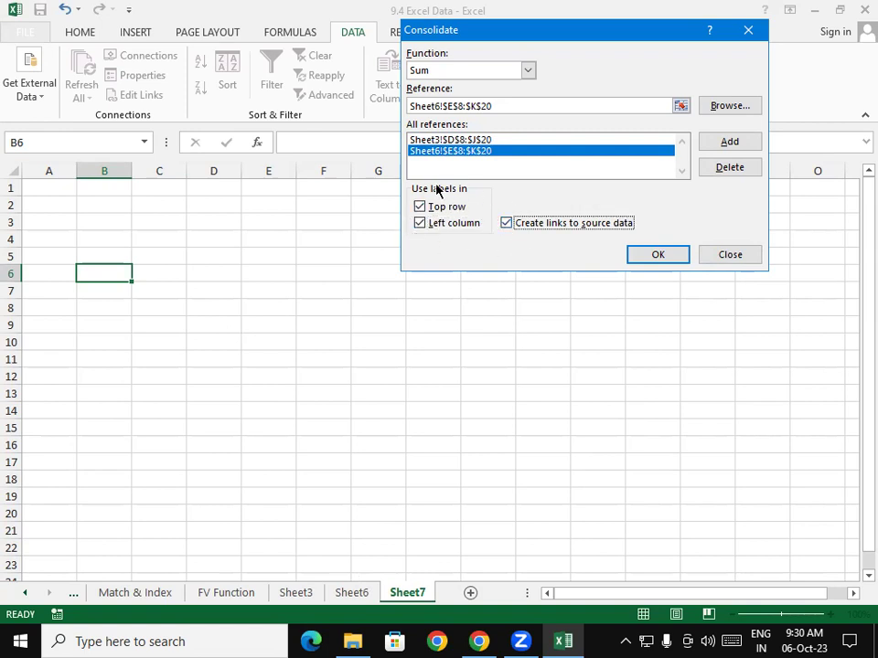
{"action": "left_click", "coordinate": [652, 254]}
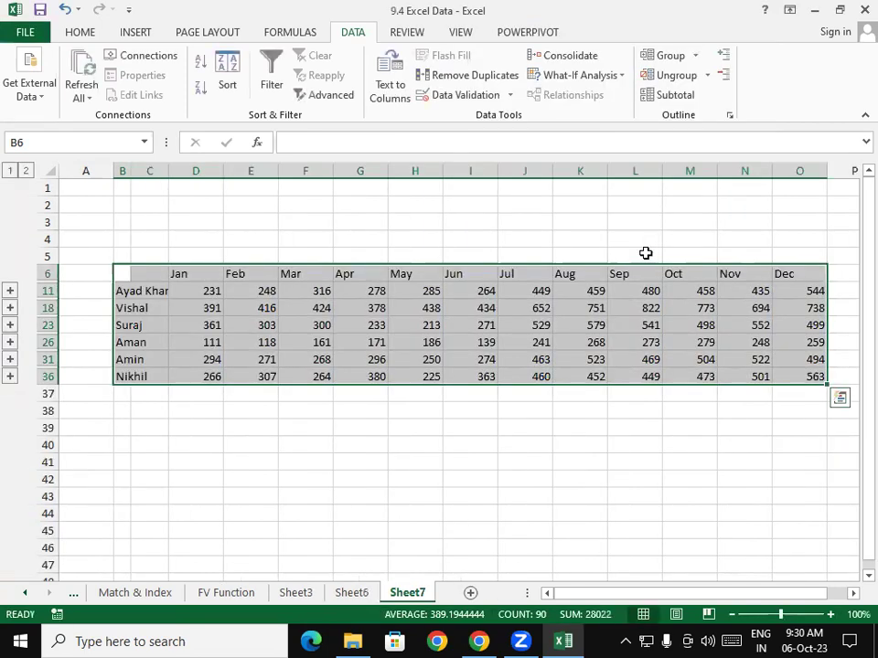
Step: After selecting the month headers and column P, delete Sheet7 and confirm the warning
{"action": "left_click_drag", "start_coordinate": [188, 274], "coordinate": [783, 274]}
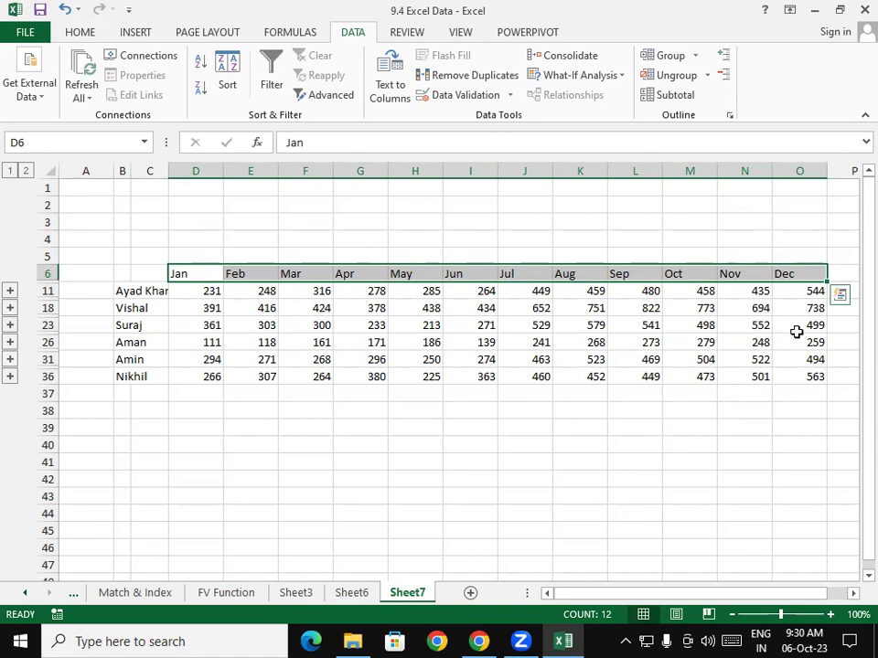
{"action": "left_click_drag", "start_coordinate": [842, 274], "coordinate": [840, 375]}
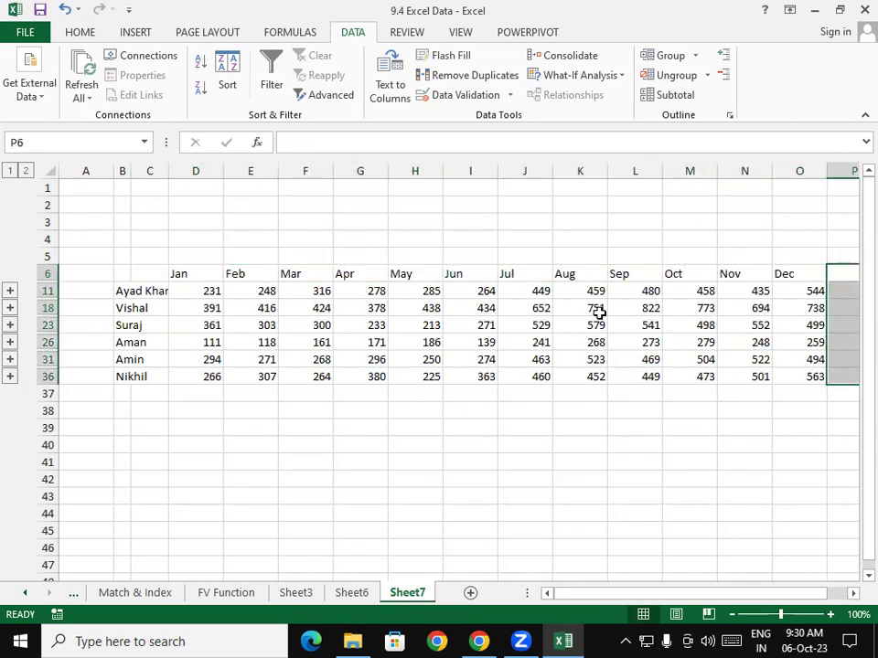
{"action": "right_click", "coordinate": [403, 596]}
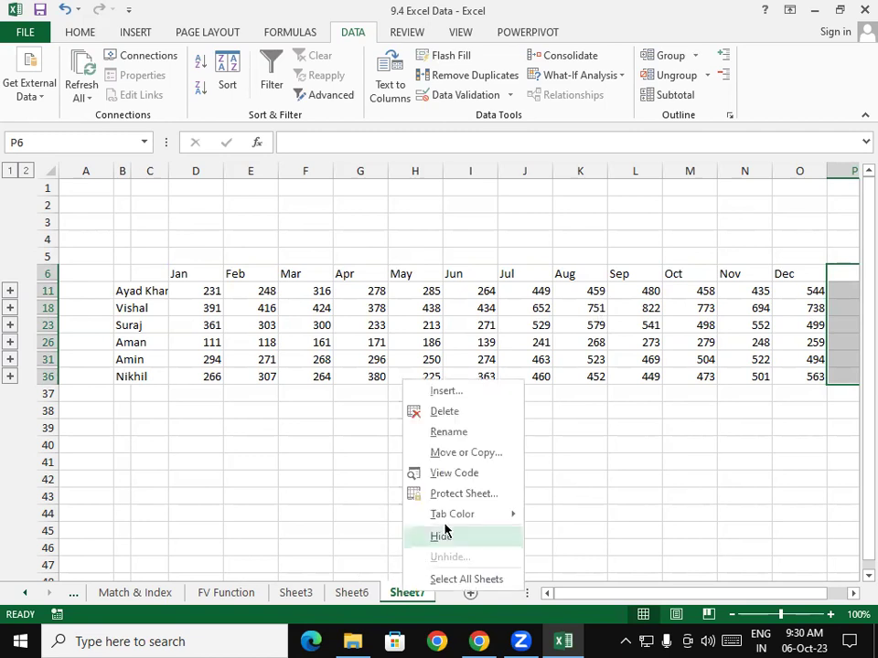
{"action": "left_click", "coordinate": [445, 408]}
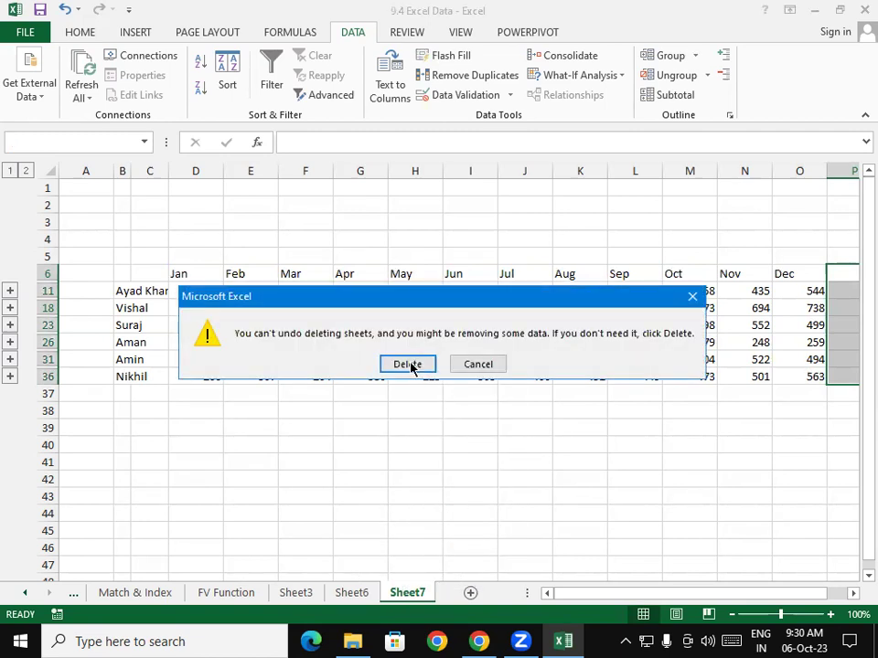
{"action": "left_click", "coordinate": [412, 363]}
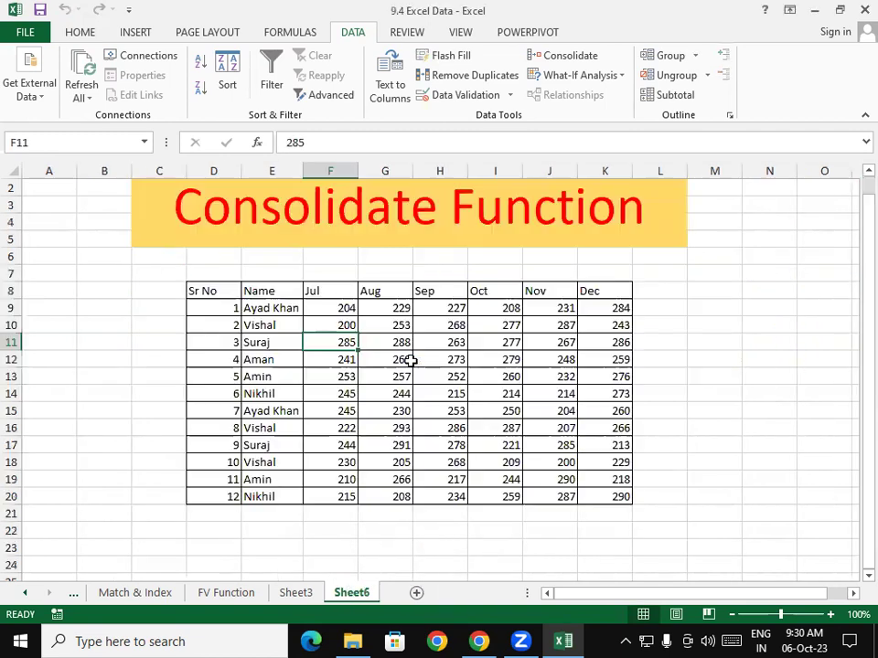
Step: Enter a Total heading in L8 and an AutoSum of F9:K9 in L9
{"action": "left_click", "coordinate": [660, 286]}
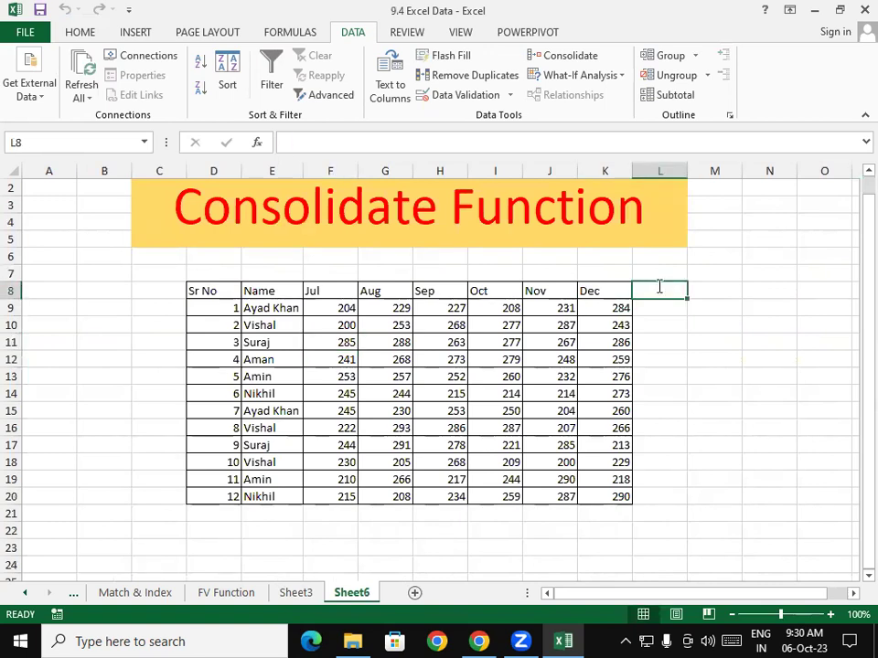
{"action": "type", "text": "Total"}
{"action": "key", "text": "Return"}
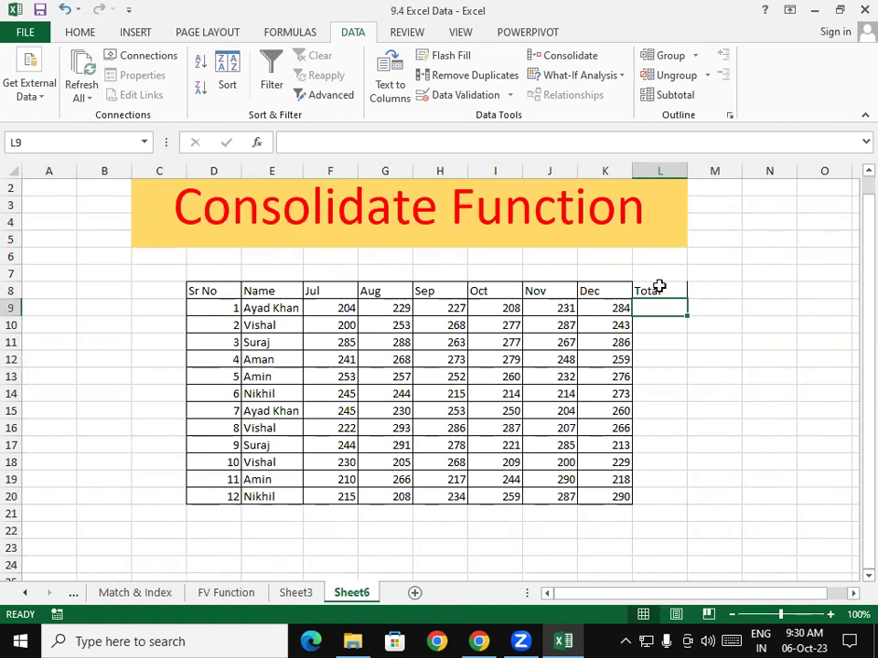
{"action": "key", "text": "alt+equal"}
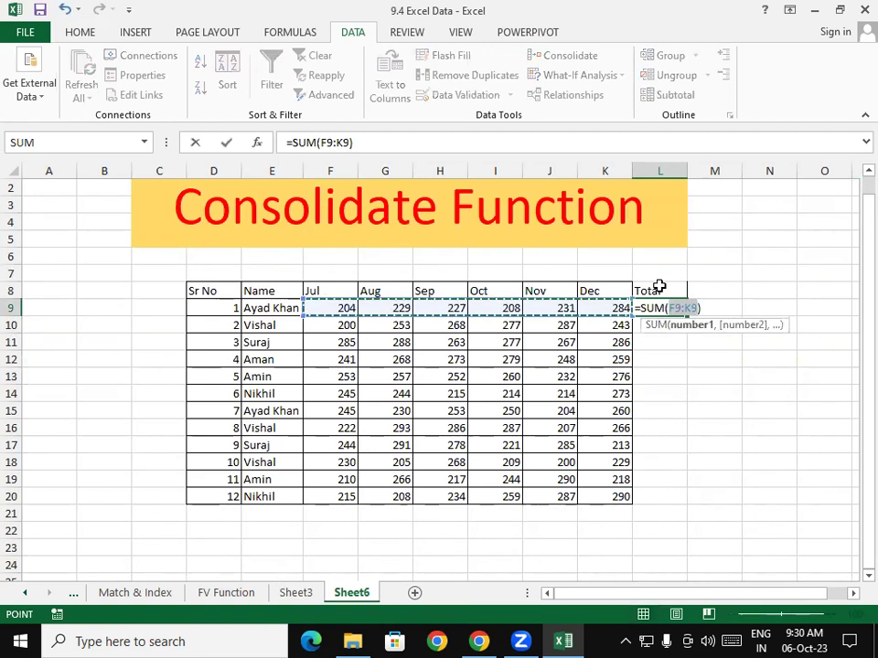
{"action": "key", "text": "Return"}
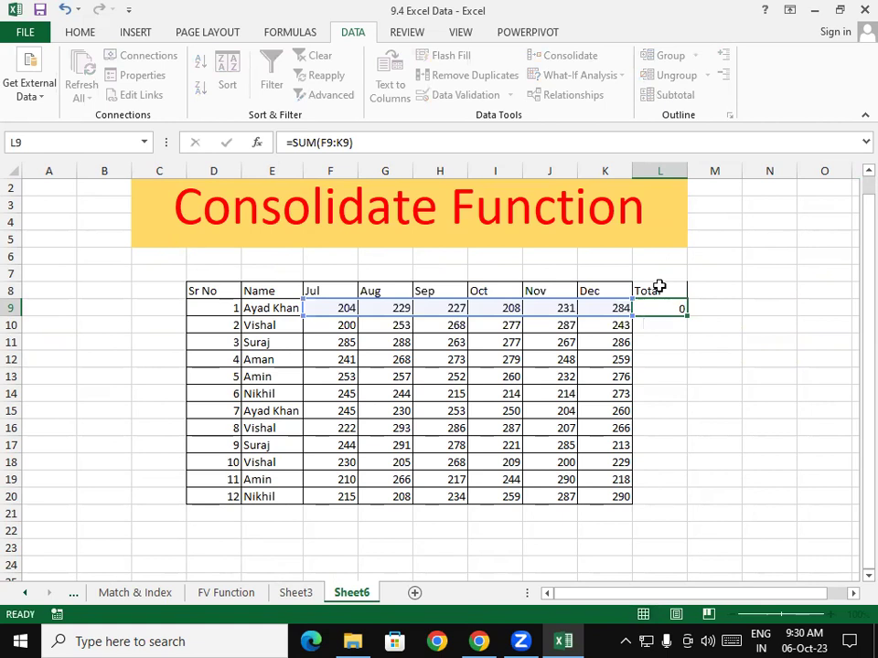
Step: Copy the L9 total formula down to L20 and select the Total column L8:L20
{"action": "left_click", "coordinate": [342, 291]}
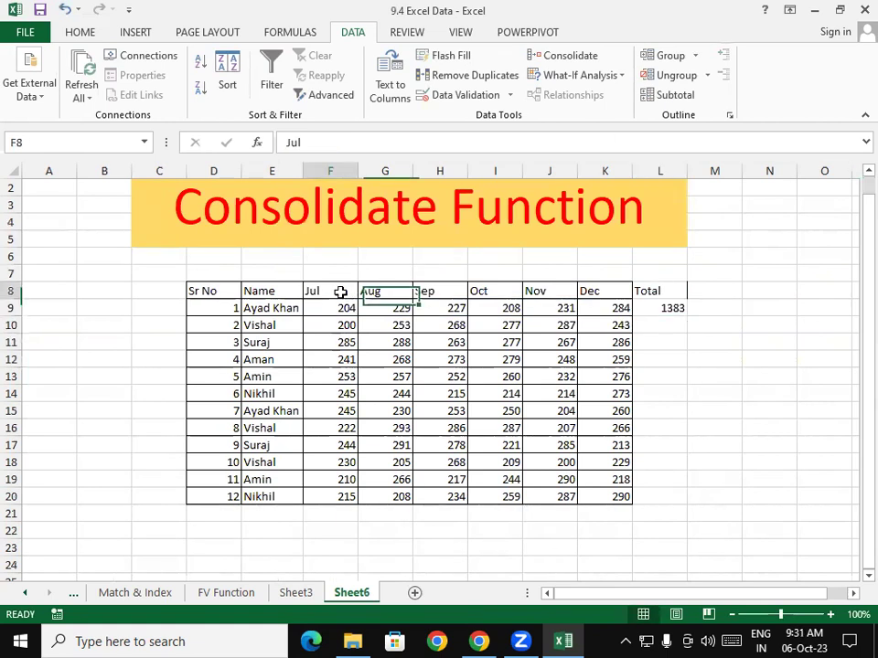
{"action": "left_click", "coordinate": [615, 291]}
{"action": "left_click", "coordinate": [650, 308]}
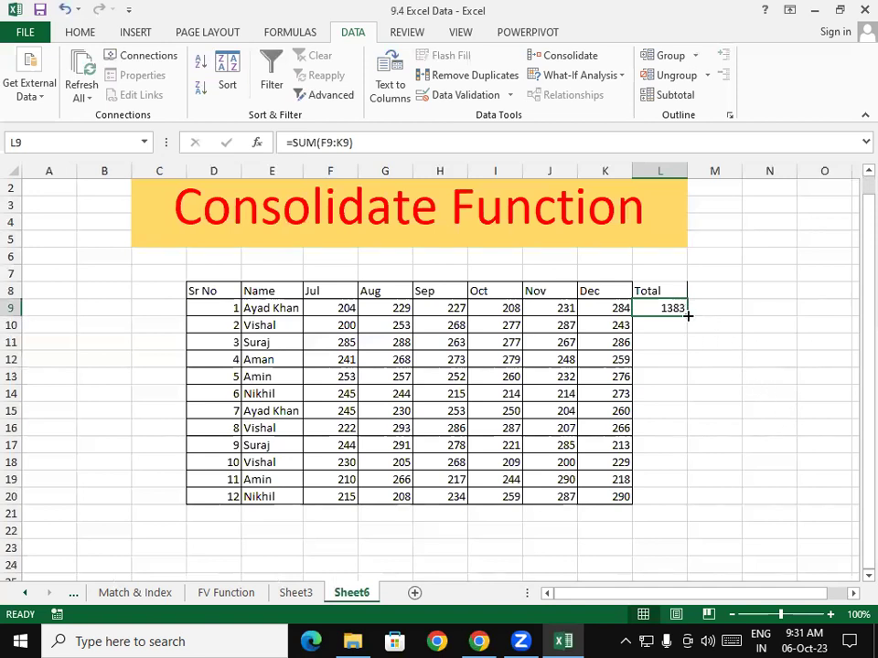
{"action": "left_click_drag", "start_coordinate": [688, 315], "coordinate": [688, 497]}
{"action": "mouse_move", "coordinate": [655, 292]}
{"action": "left_mouse_down"}
{"action": "mouse_move", "coordinate": [644, 488]}
{"action": "mouse_move", "coordinate": [651, 497]}
{"action": "left_mouse_up"}
{"action": "left_click", "coordinate": [80, 33]}
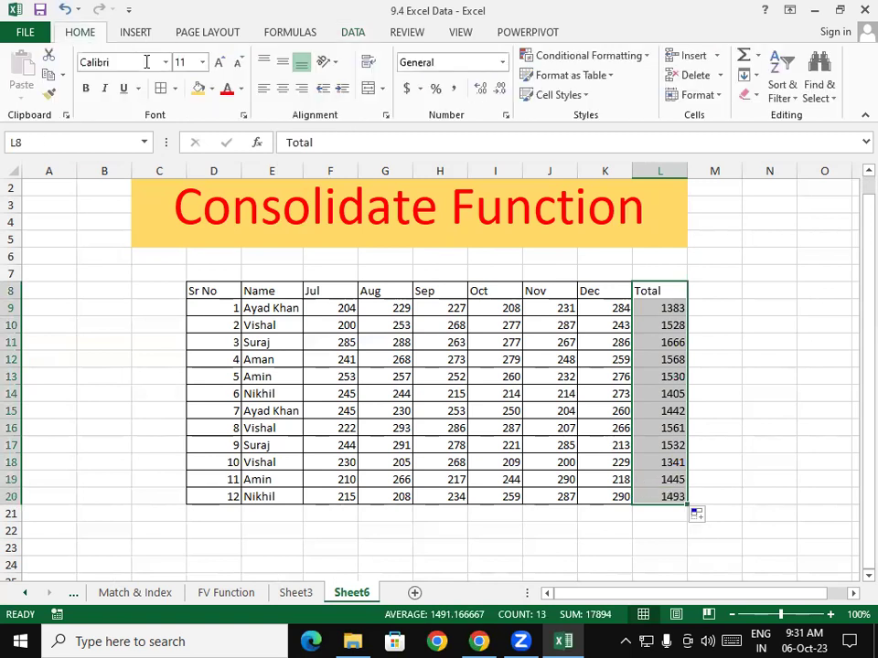
{"action": "left_click", "coordinate": [290, 409]}
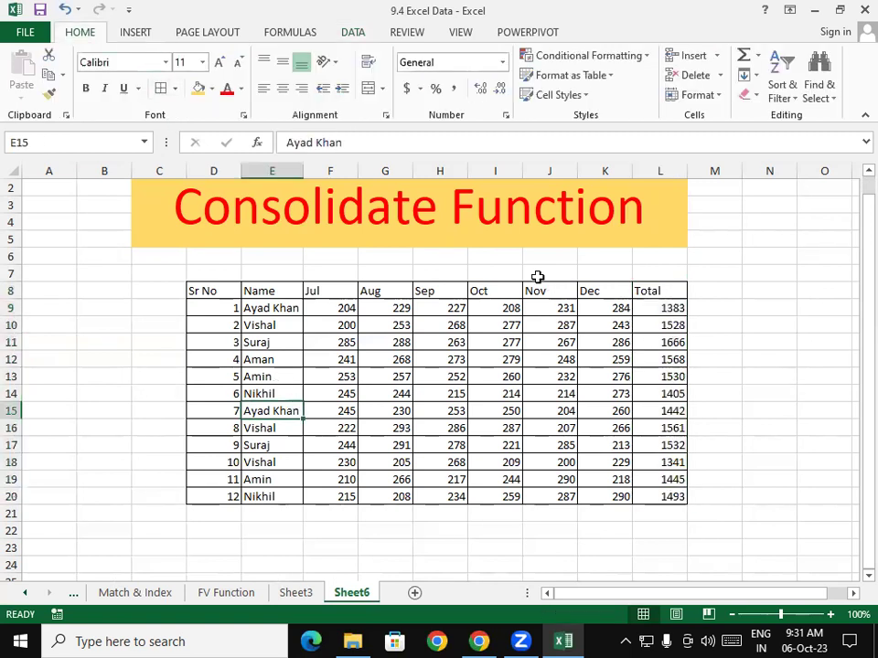
Step: On Sheet3, head K8 'Total' and AutoSum the first row's Jan–Jun values (762) in K9
{"action": "left_click", "coordinate": [295, 592]}
{"action": "left_click_drag", "start_coordinate": [566, 334], "coordinate": [609, 305]}
{"action": "left_click", "coordinate": [606, 306]}
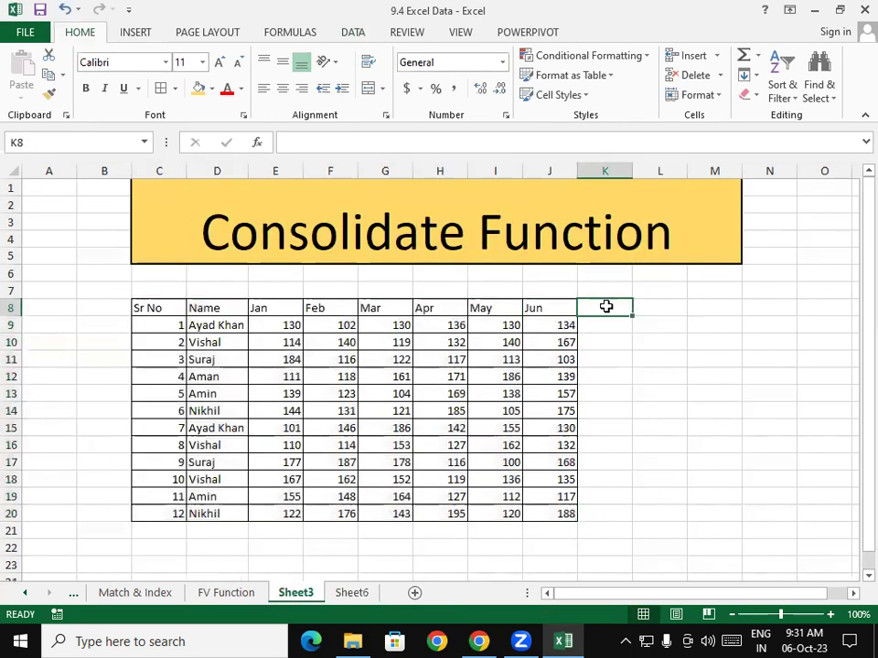
{"action": "type", "text": "Total"}
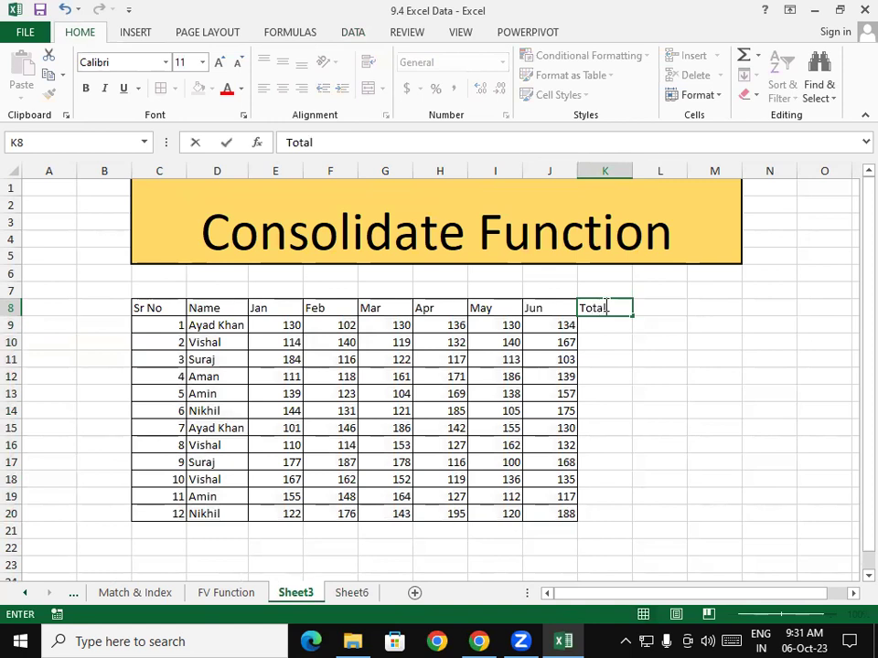
{"action": "key", "text": "Return"}
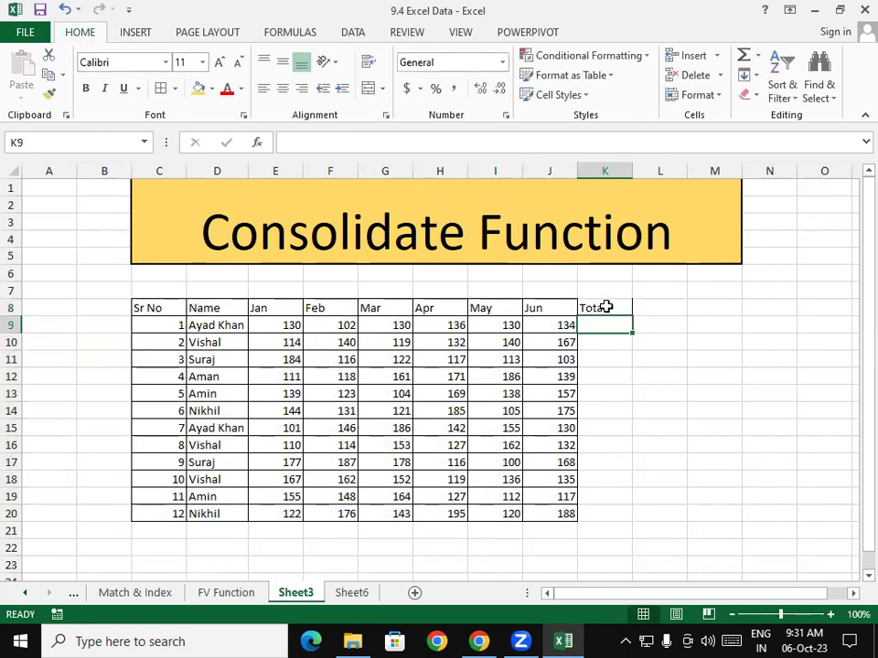
{"action": "key", "text": "alt+equal"}
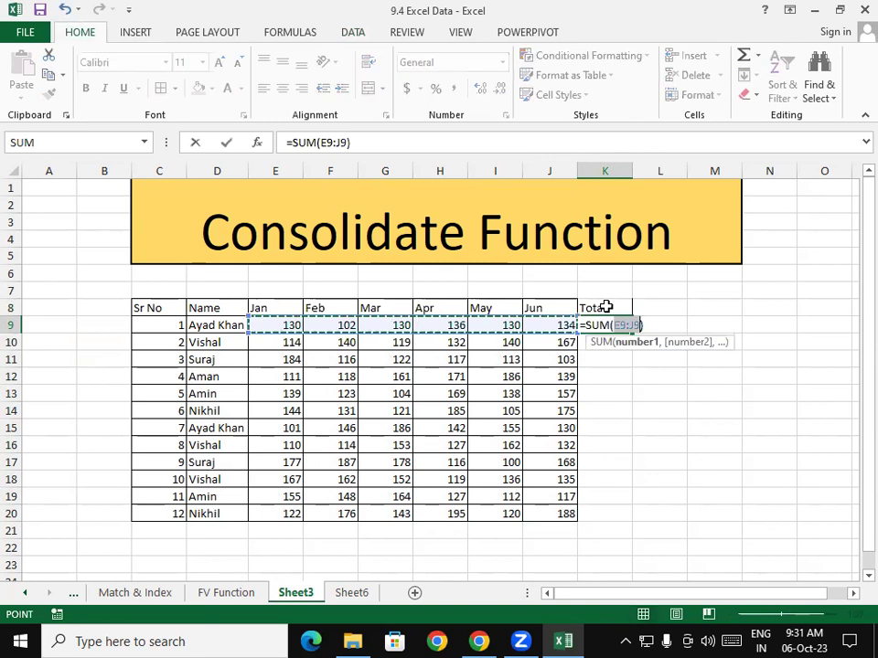
{"action": "key", "text": "Return"}
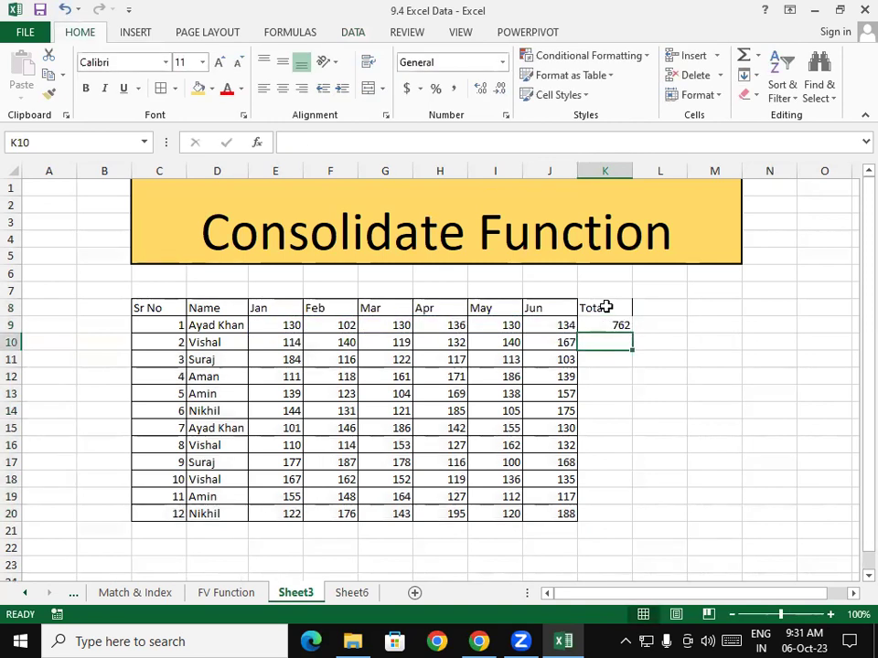
Step: Fill the total down to K20 and apply borders to K8:K20
{"action": "left_click", "coordinate": [614, 326]}
{"action": "mouse_move", "coordinate": [631, 333]}
{"action": "left_mouse_down"}
{"action": "mouse_move", "coordinate": [626, 518]}
{"action": "mouse_move", "coordinate": [619, 513]}
{"action": "left_mouse_up"}
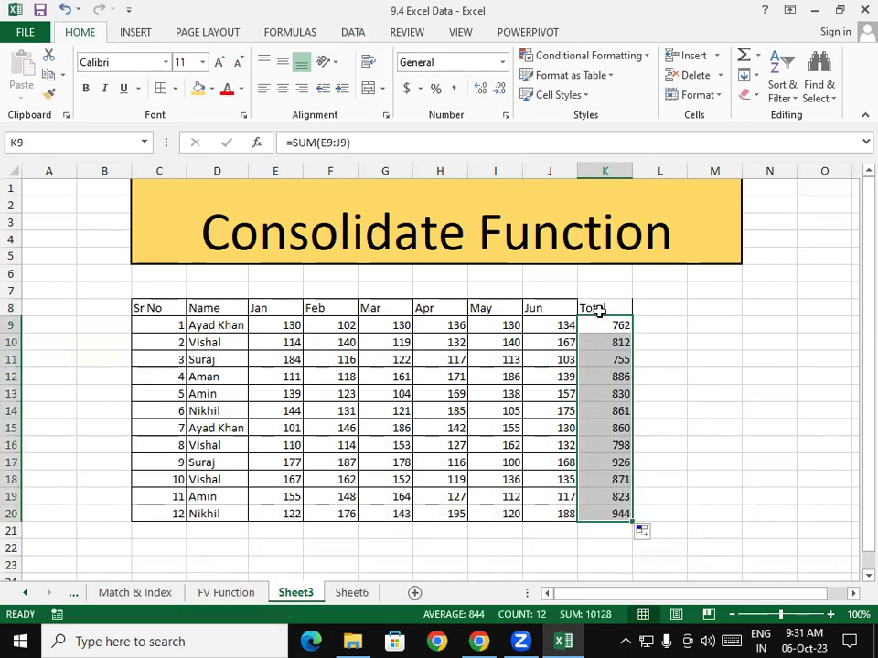
{"action": "left_click_drag", "start_coordinate": [599, 311], "coordinate": [605, 514]}
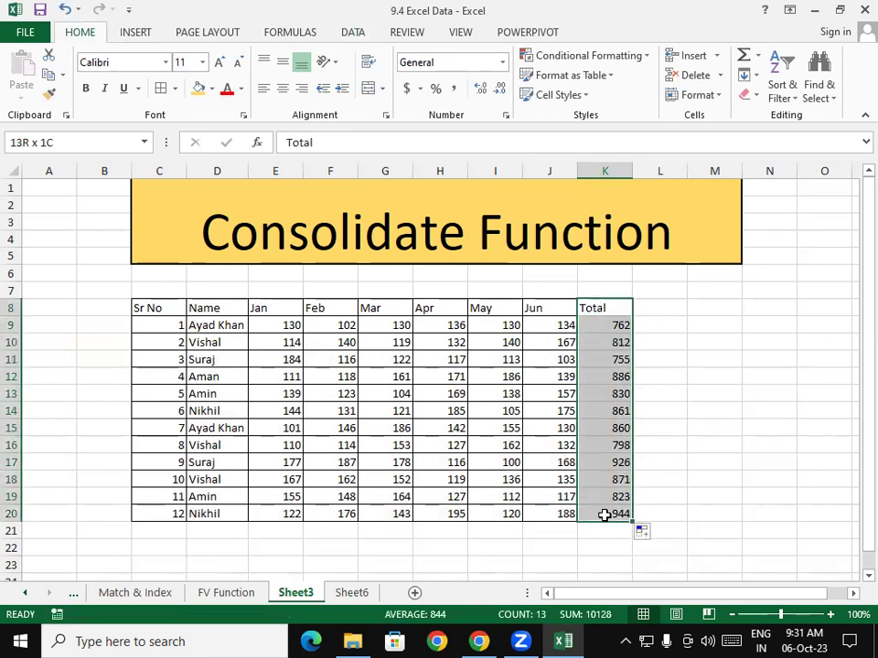
{"action": "left_click", "coordinate": [161, 88]}
{"action": "left_click", "coordinate": [373, 414]}
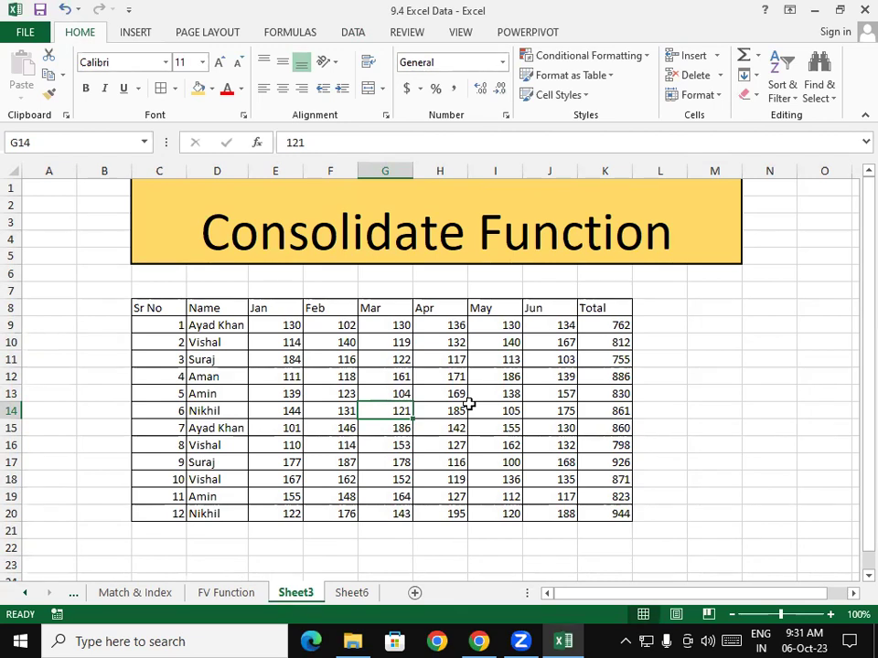
Step: Add a new Sheet8 and open Data > Consolidate with B5 as the destination
{"action": "left_click", "coordinate": [367, 592]}
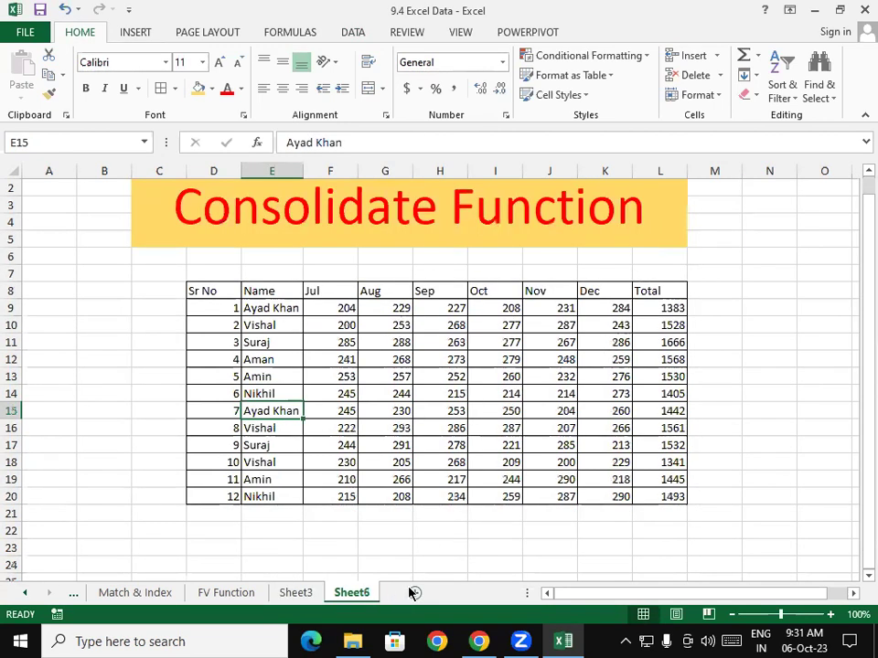
{"action": "left_click", "coordinate": [414, 593]}
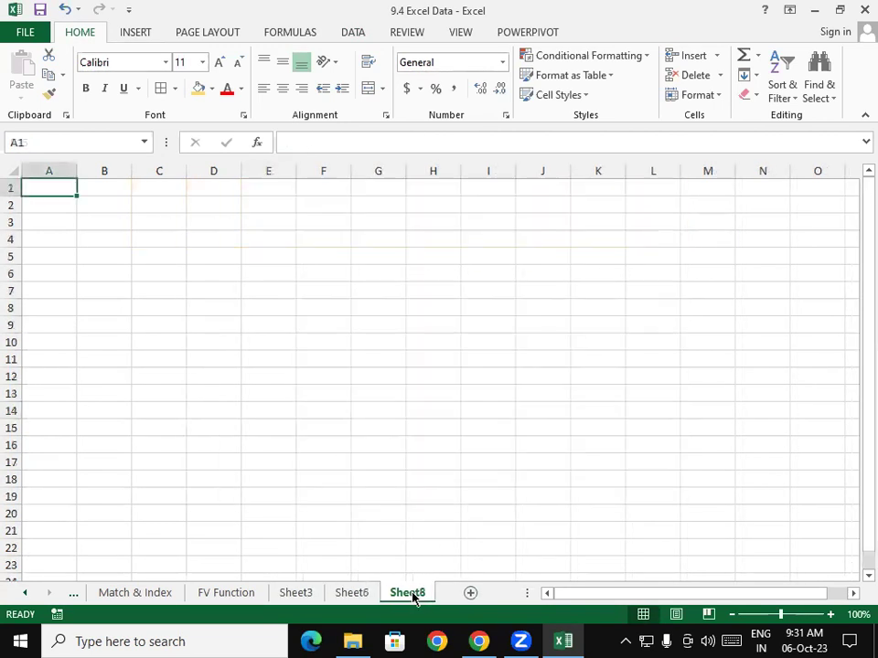
{"action": "left_click", "coordinate": [128, 257]}
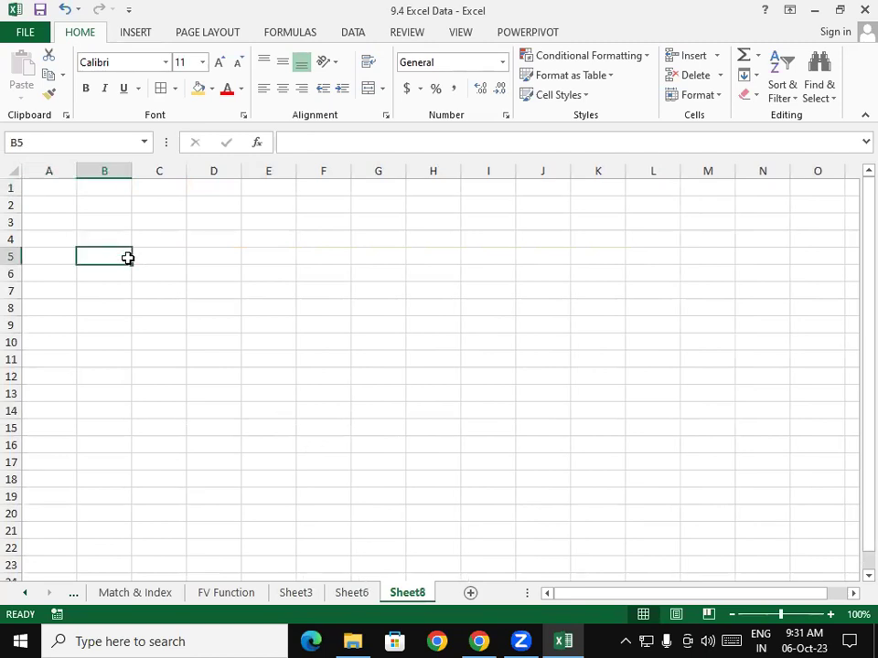
{"action": "left_click", "coordinate": [357, 33]}
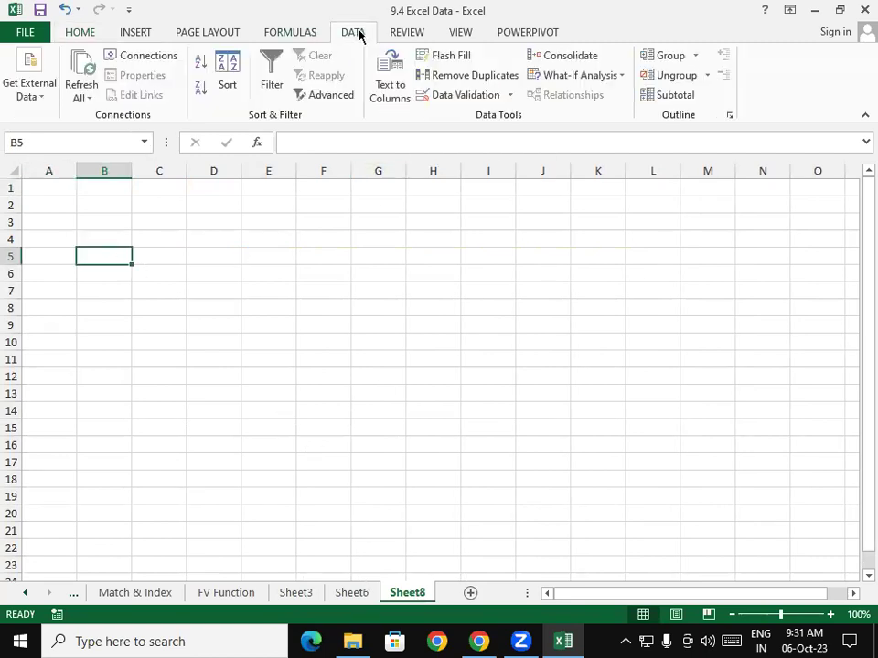
{"action": "left_click", "coordinate": [580, 59]}
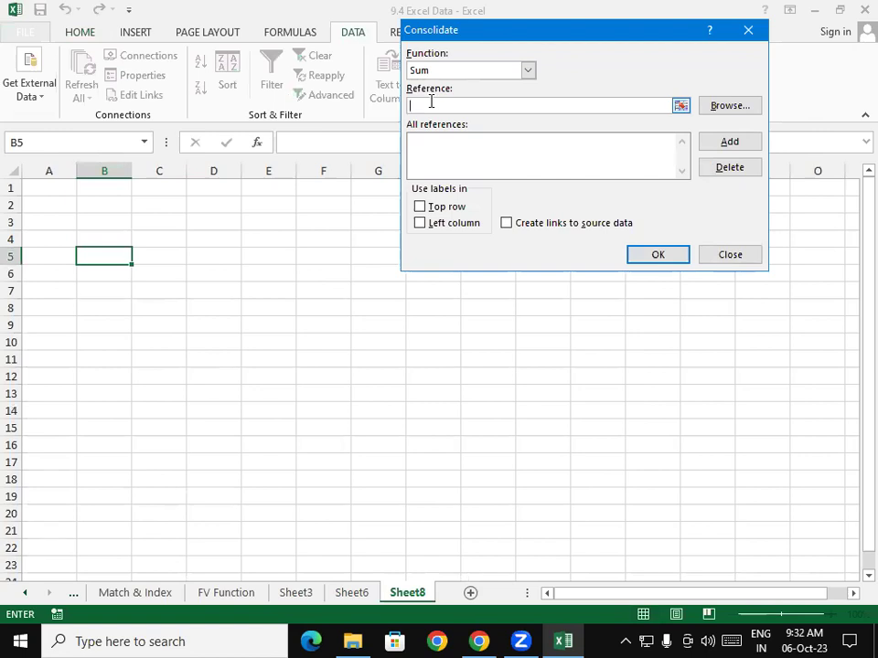
Step: Add Sheet3!$D$8:$K$20 and Sheet6!$E$8:$L$20 as consolidation source ranges
{"action": "left_click", "coordinate": [297, 594]}
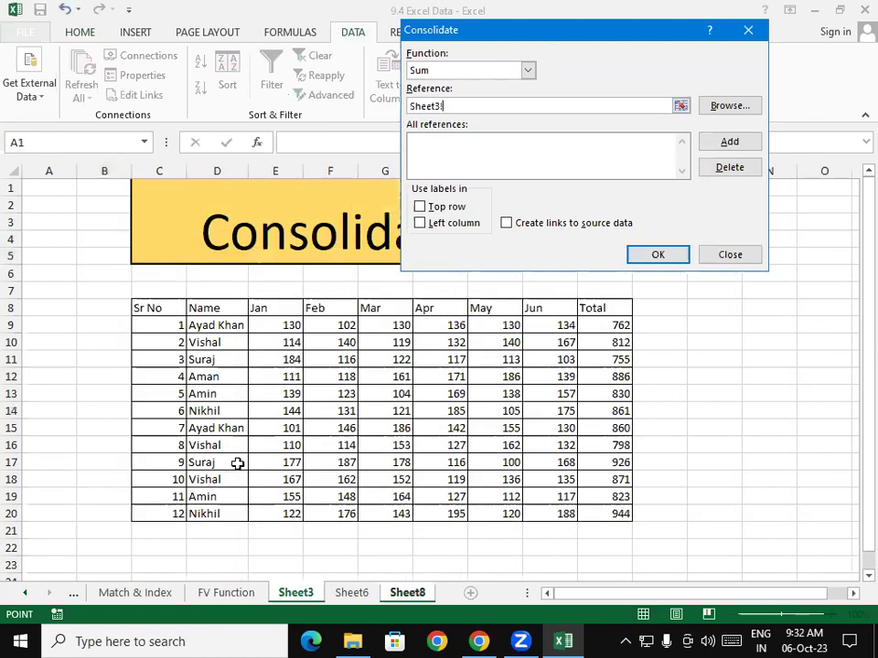
{"action": "mouse_move", "coordinate": [195, 310]}
{"action": "left_mouse_down"}
{"action": "mouse_move", "coordinate": [349, 450]}
{"action": "mouse_move", "coordinate": [455, 490]}
{"action": "mouse_move", "coordinate": [604, 491]}
{"action": "mouse_move", "coordinate": [618, 514]}
{"action": "left_mouse_up"}
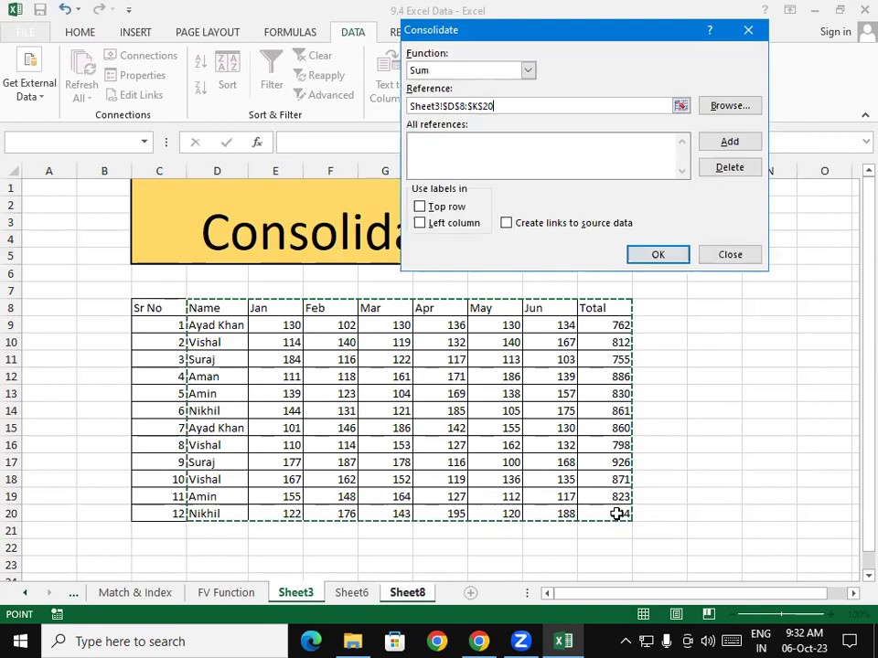
{"action": "left_click", "coordinate": [731, 143]}
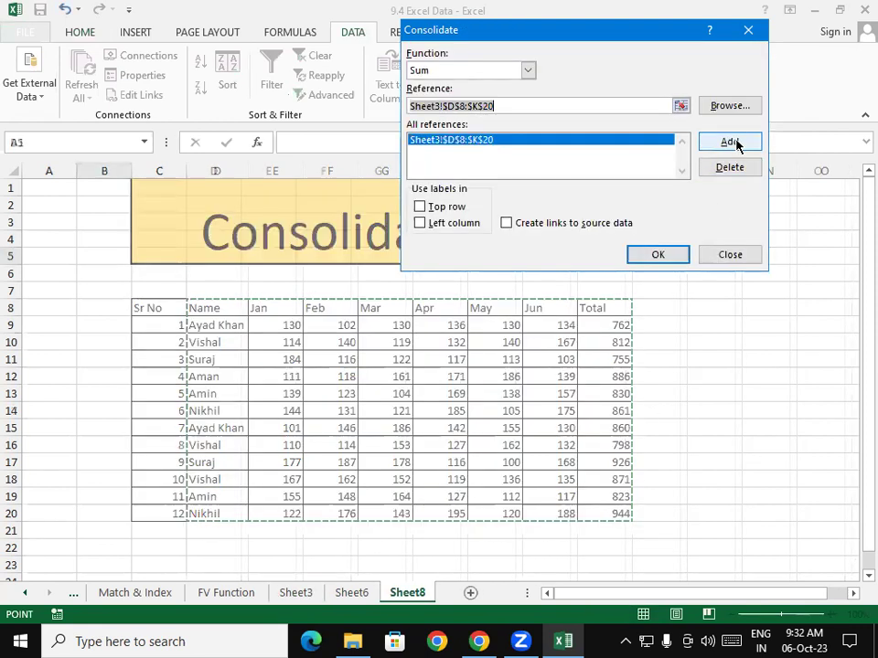
{"action": "left_click", "coordinate": [347, 593]}
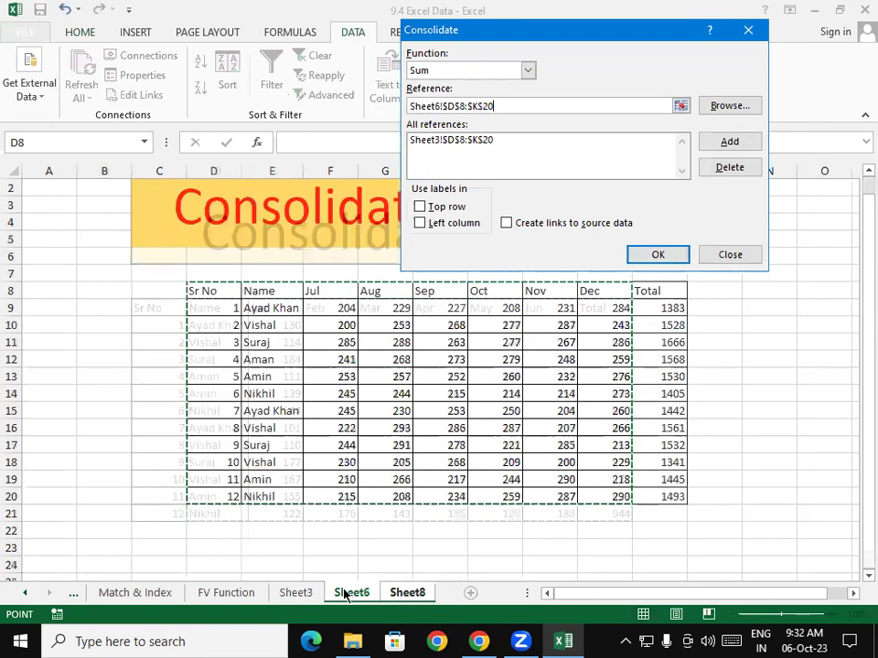
{"action": "mouse_move", "coordinate": [265, 289]}
{"action": "left_mouse_down"}
{"action": "mouse_move", "coordinate": [424, 457]}
{"action": "mouse_move", "coordinate": [659, 496]}
{"action": "left_mouse_up"}
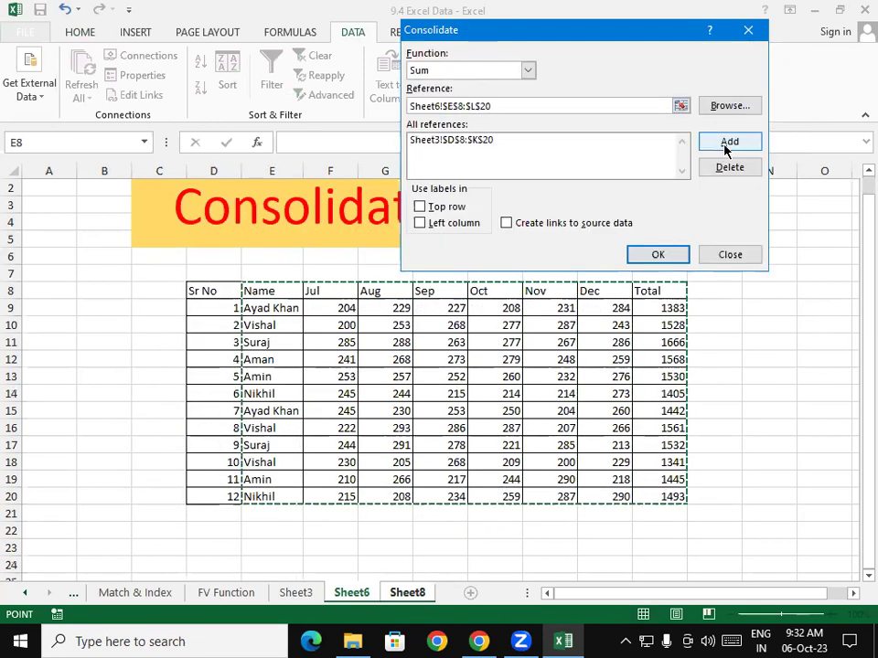
{"action": "left_click", "coordinate": [729, 143]}
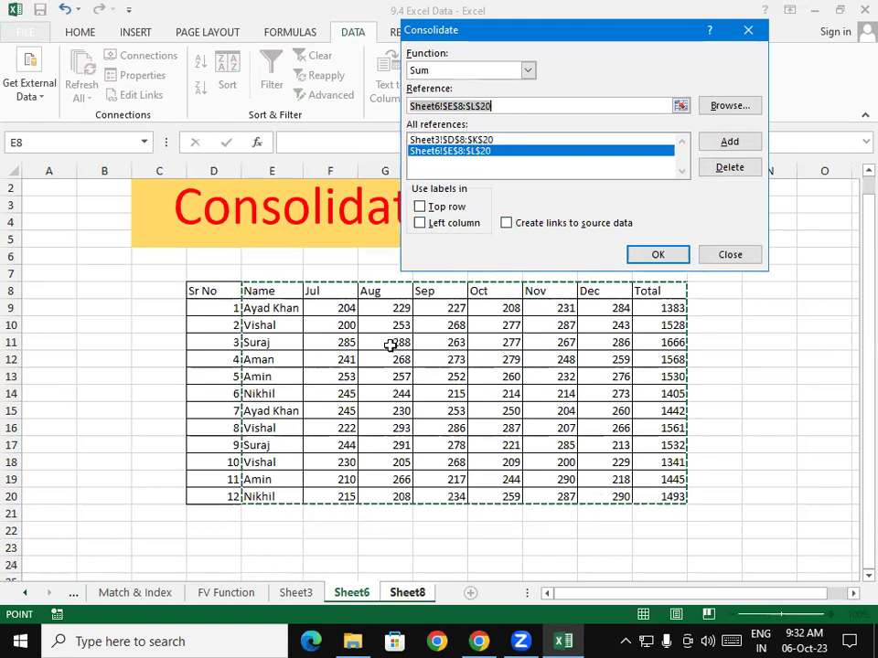
Step: Tick Top row, Left column and Create links to source data, then consolidate
{"action": "left_click", "coordinate": [420, 206]}
{"action": "left_click", "coordinate": [419, 223]}
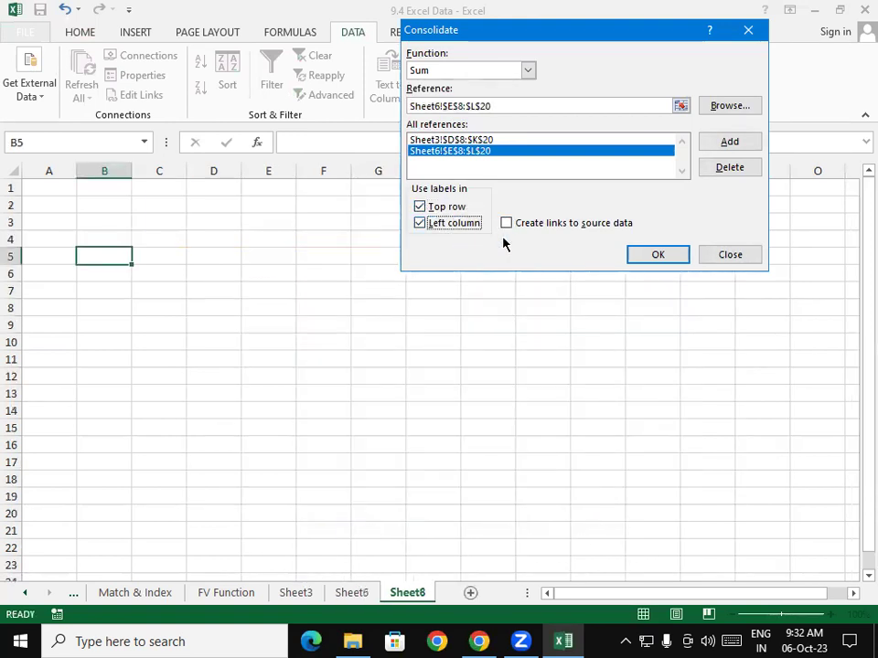
{"action": "left_click", "coordinate": [506, 223]}
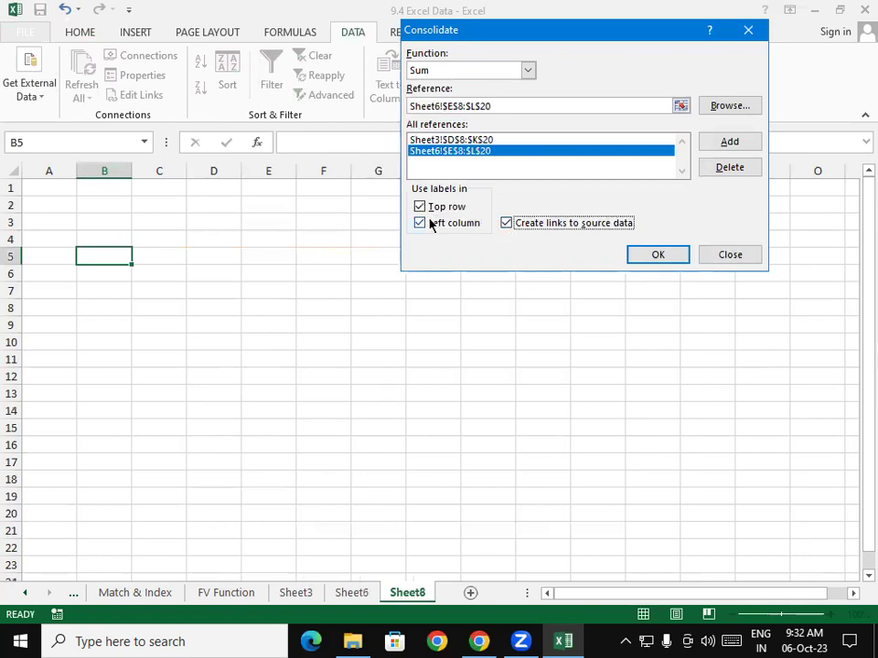
{"action": "left_click", "coordinate": [683, 259]}
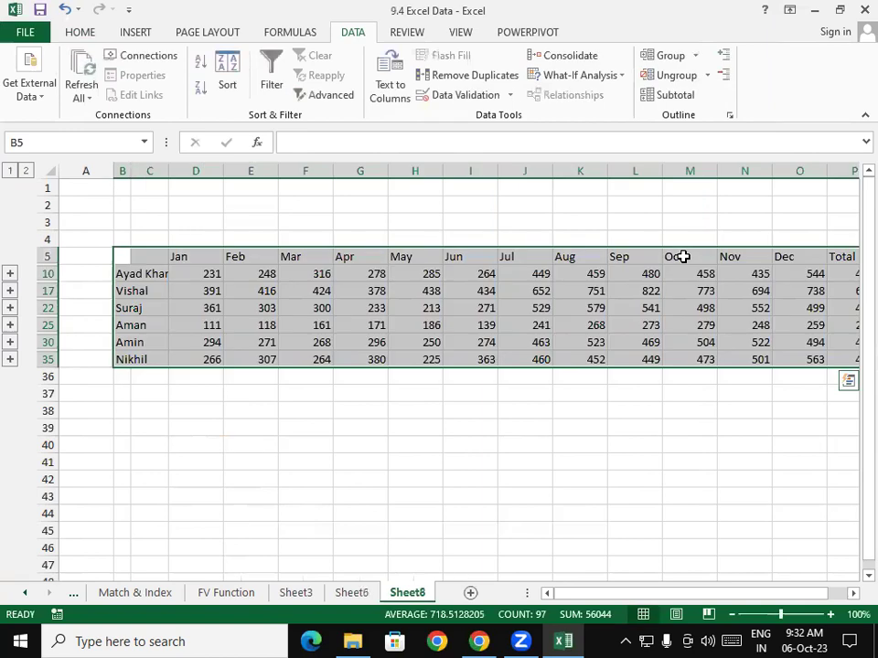
{"action": "left_click_drag", "start_coordinate": [621, 594], "coordinate": [618, 603]}
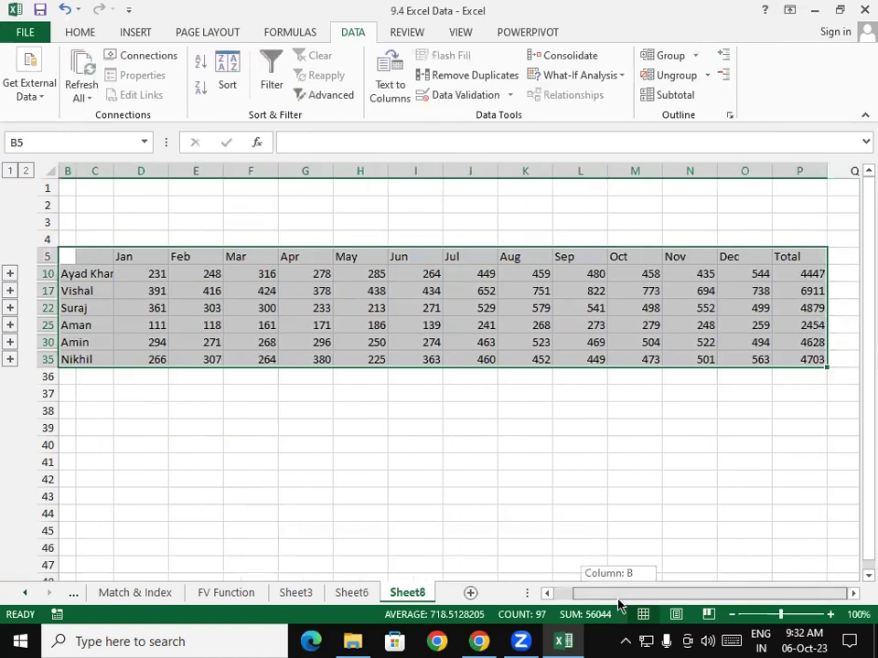
{"action": "left_click", "coordinate": [89, 273]}
{"action": "mouse_move", "coordinate": [138, 272]}
{"action": "left_mouse_down"}
{"action": "mouse_move", "coordinate": [456, 276]}
{"action": "mouse_move", "coordinate": [411, 276]}
{"action": "left_mouse_up"}
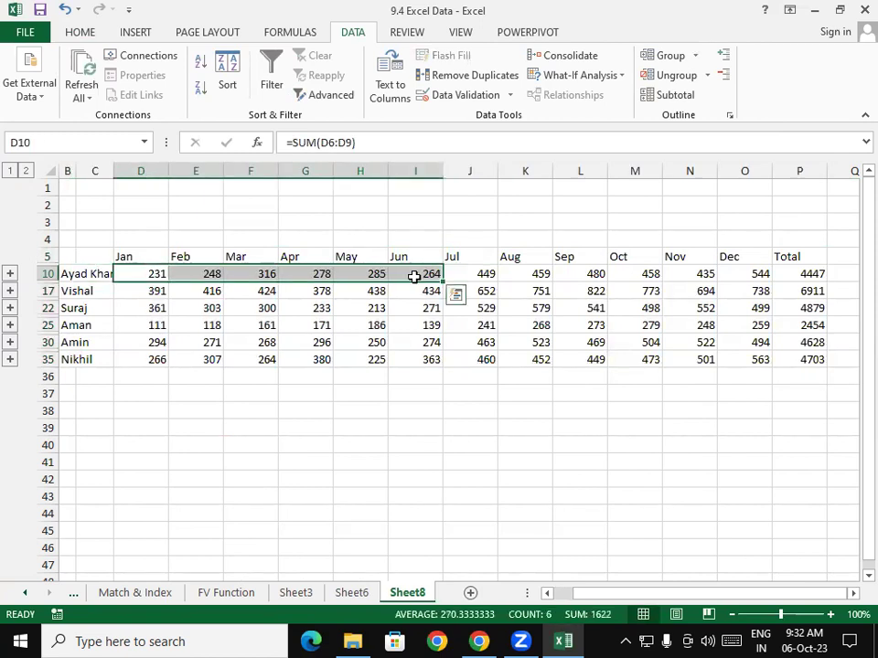
{"action": "left_click_drag", "start_coordinate": [487, 276], "coordinate": [744, 278]}
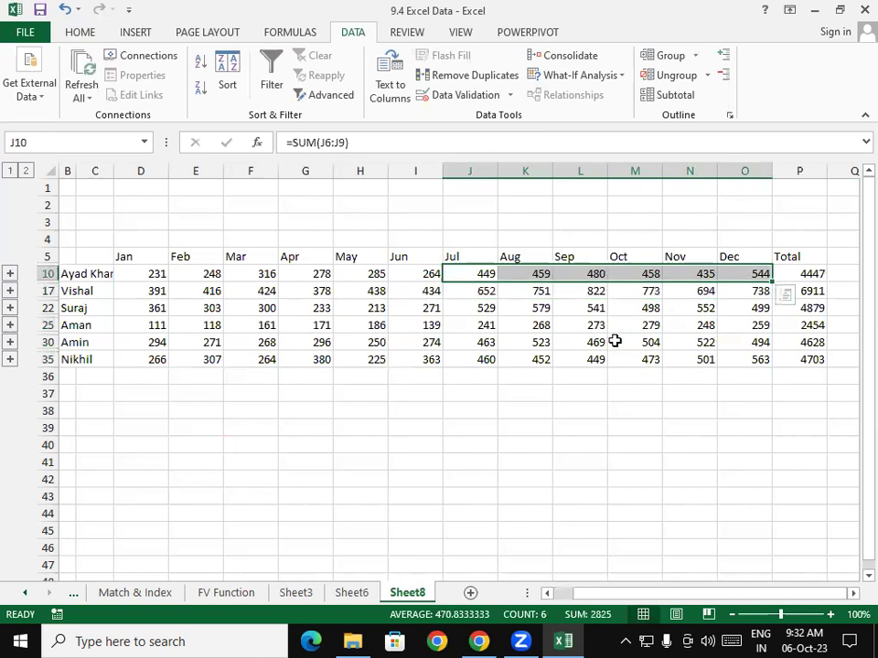
{"action": "left_click_drag", "start_coordinate": [470, 324], "coordinate": [470, 308]}
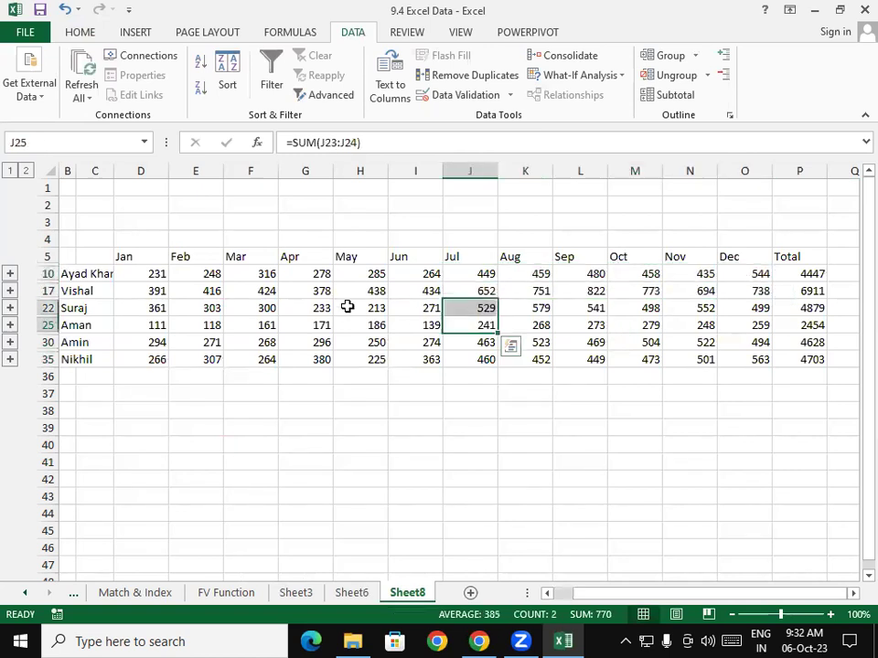
{"action": "left_click_drag", "start_coordinate": [130, 270], "coordinate": [756, 274]}
{"action": "left_click", "coordinate": [787, 273]}
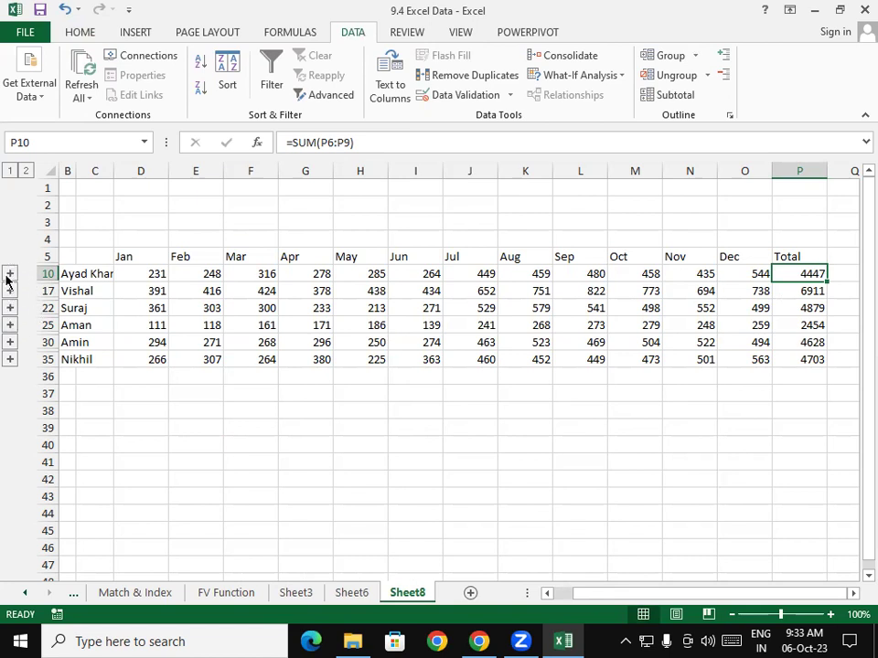
Step: Expand the first name's group on Sheet8 and compare its detail rows with Sheet3's source rows
{"action": "left_click", "coordinate": [7, 277]}
{"action": "left_click_drag", "start_coordinate": [151, 275], "coordinate": [418, 279]}
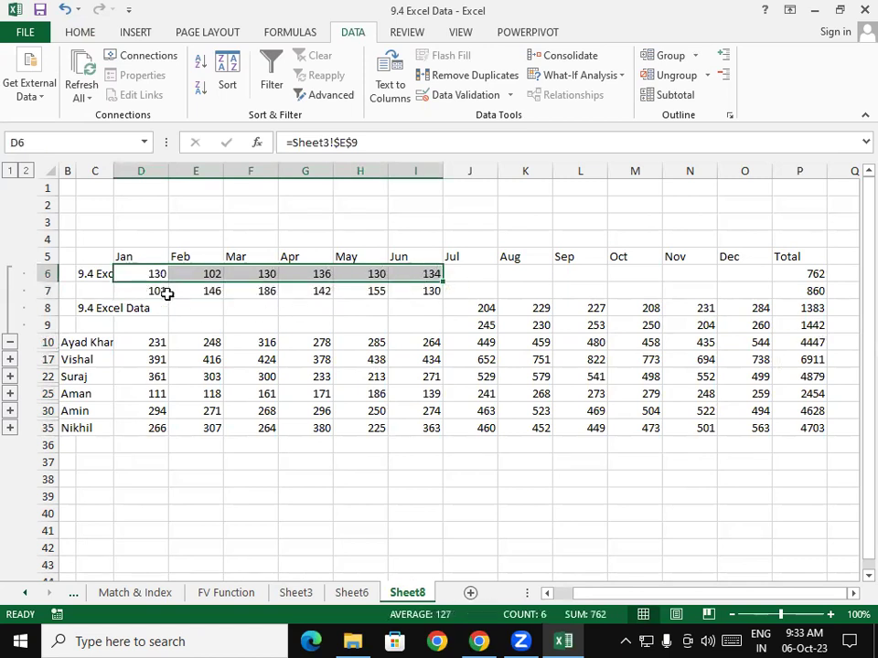
{"action": "left_click_drag", "start_coordinate": [166, 292], "coordinate": [414, 292]}
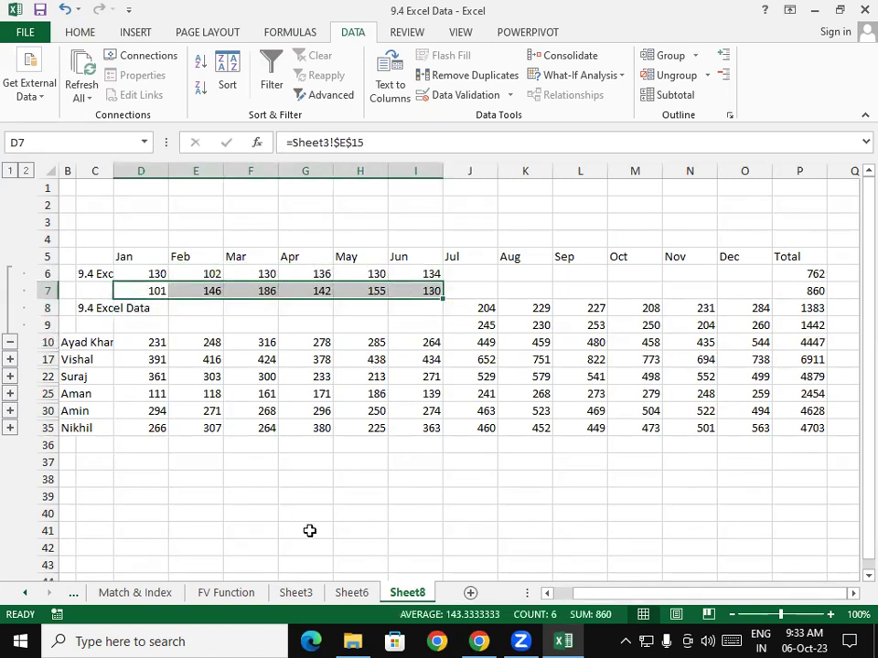
{"action": "left_click", "coordinate": [298, 593]}
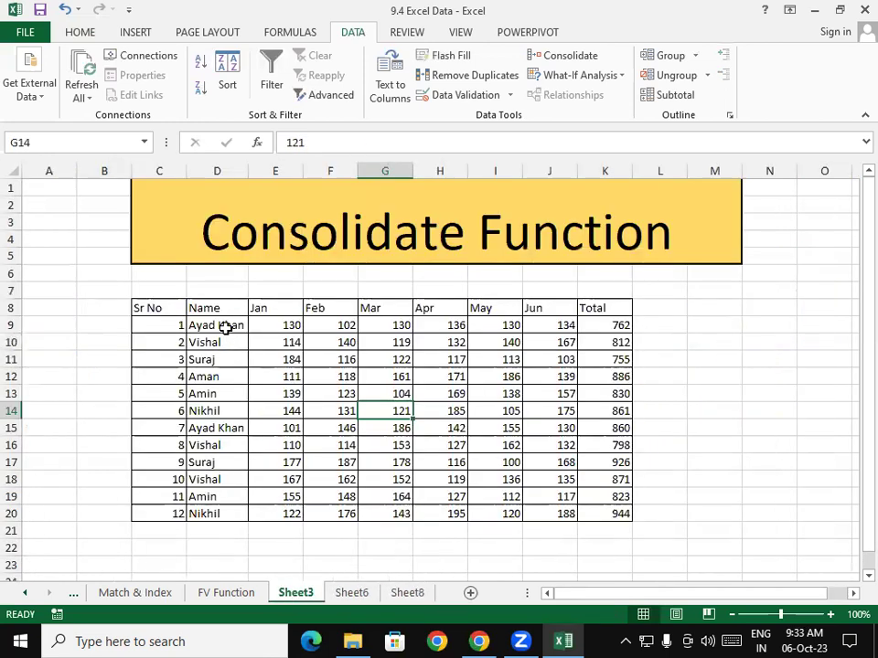
{"action": "left_click", "coordinate": [226, 329]}
{"action": "left_click", "coordinate": [211, 428]}
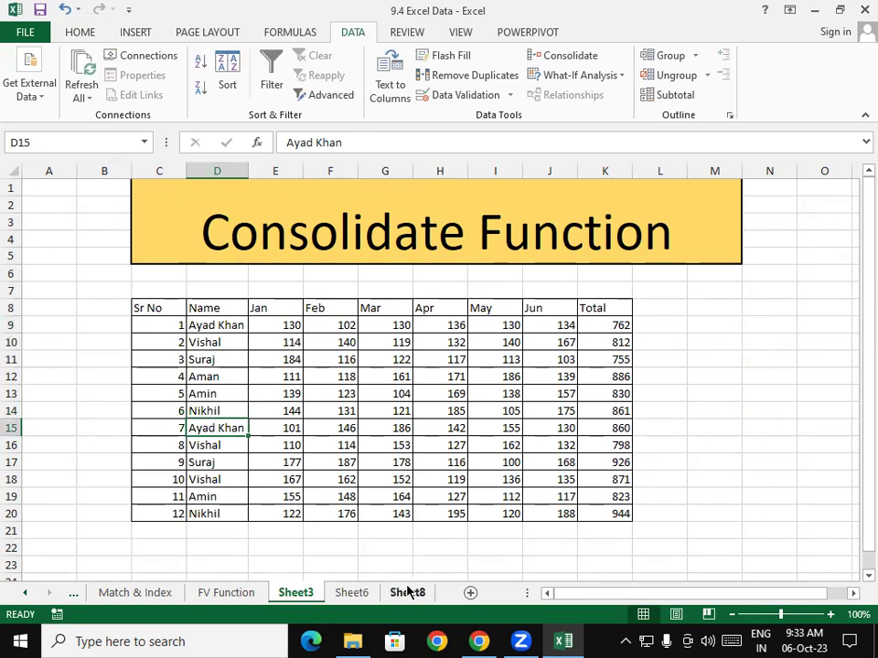
Step: Back on Sheet8, check the linked detail rows totalling 762 and 860
{"action": "left_click", "coordinate": [408, 592]}
{"action": "left_click_drag", "start_coordinate": [150, 274], "coordinate": [427, 276]}
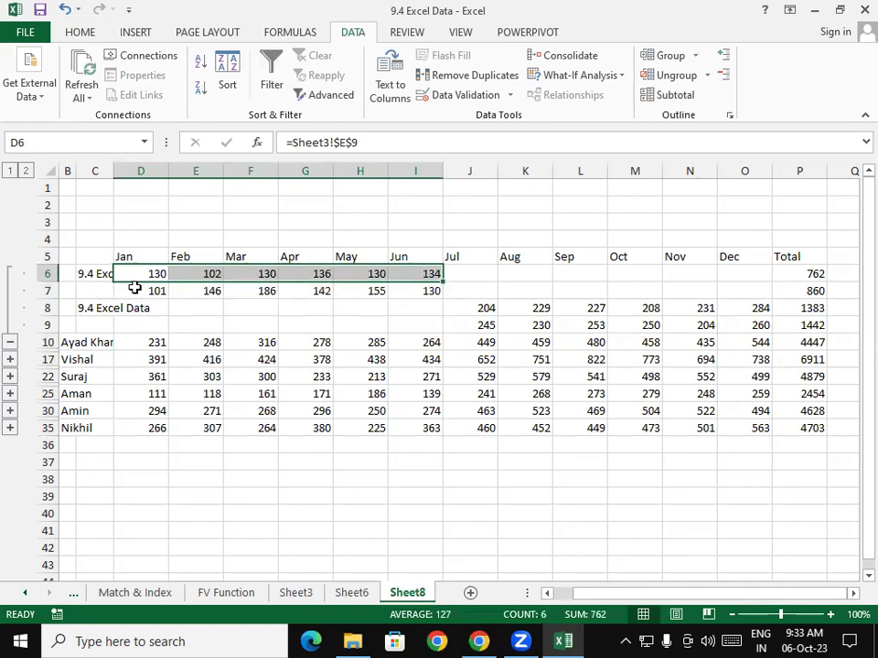
{"action": "left_click_drag", "start_coordinate": [137, 291], "coordinate": [414, 292]}
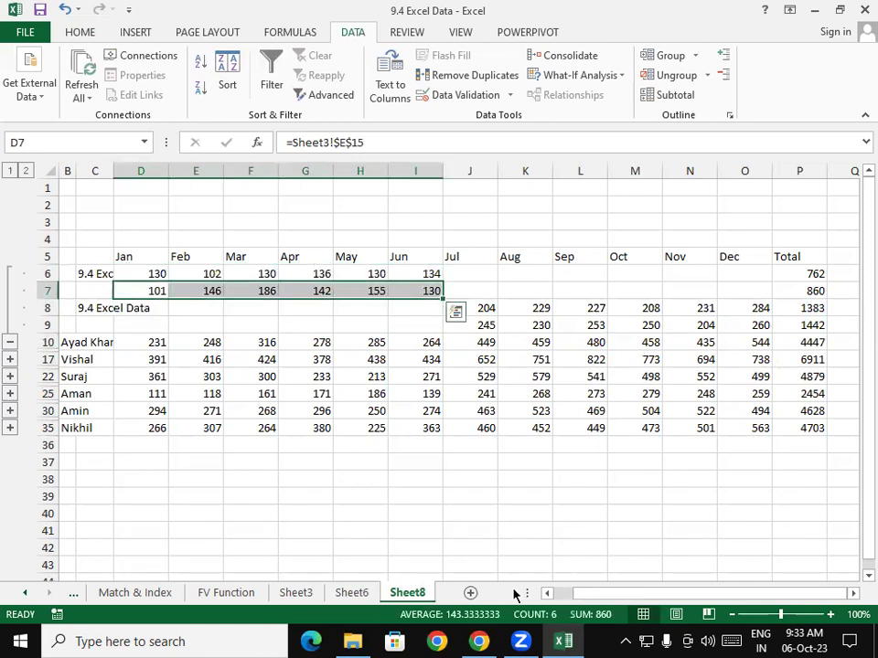
{"action": "left_click", "coordinate": [609, 592]}
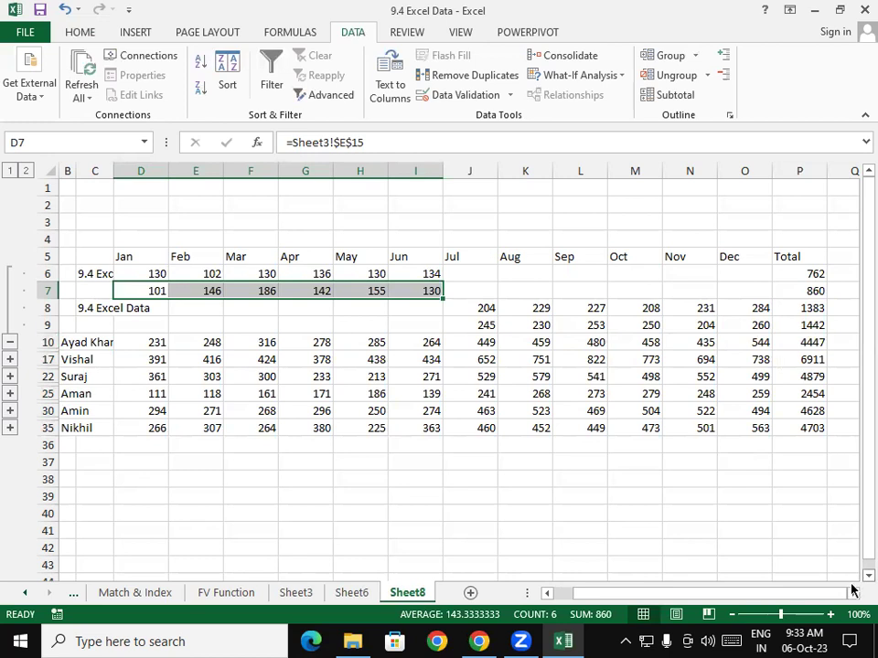
{"action": "double_click", "coordinate": [852, 591]}
{"action": "left_click", "coordinate": [101, 273]}
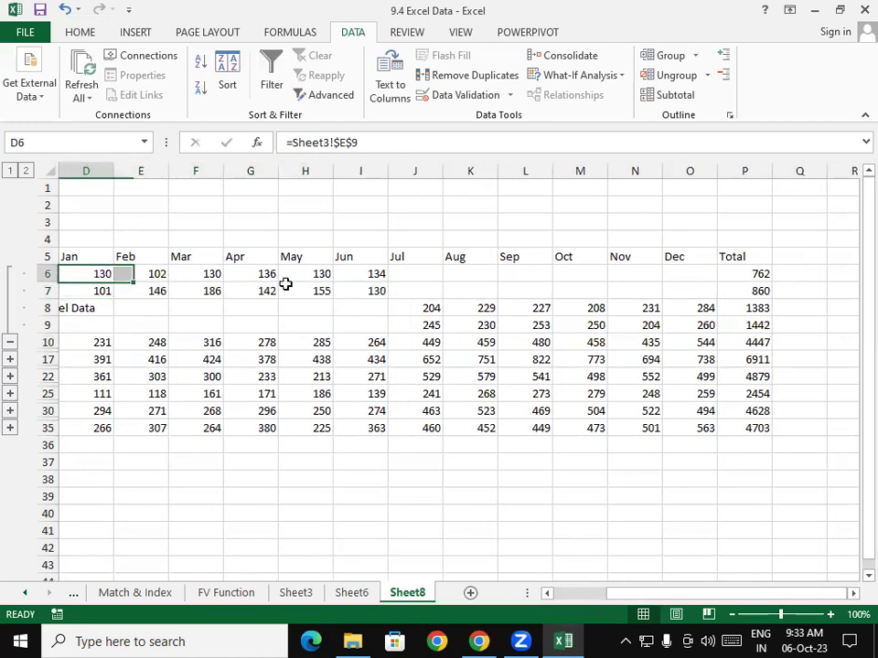
{"action": "left_click_drag", "start_coordinate": [285, 284], "coordinate": [748, 266]}
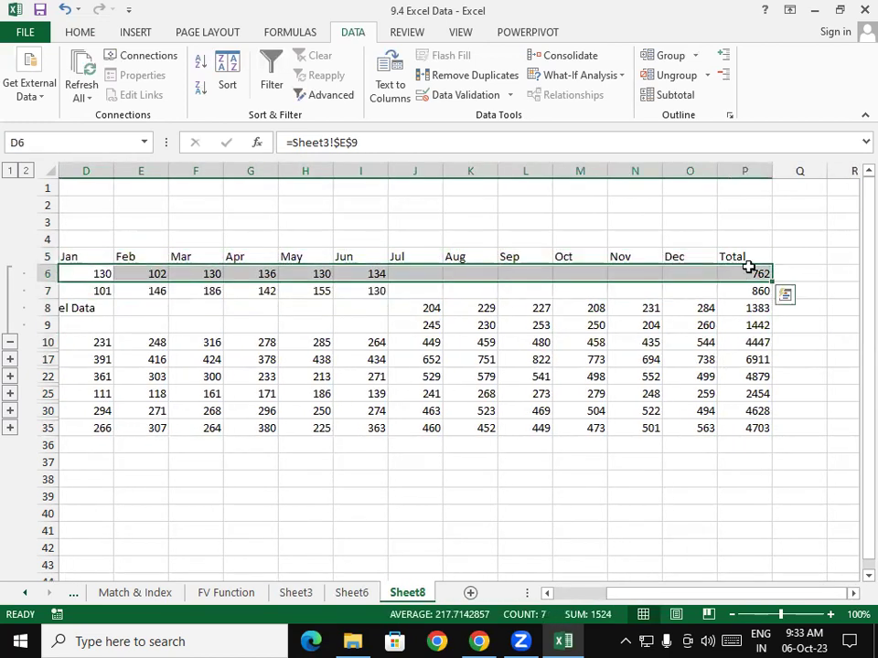
{"action": "left_click_drag", "start_coordinate": [75, 290], "coordinate": [748, 291]}
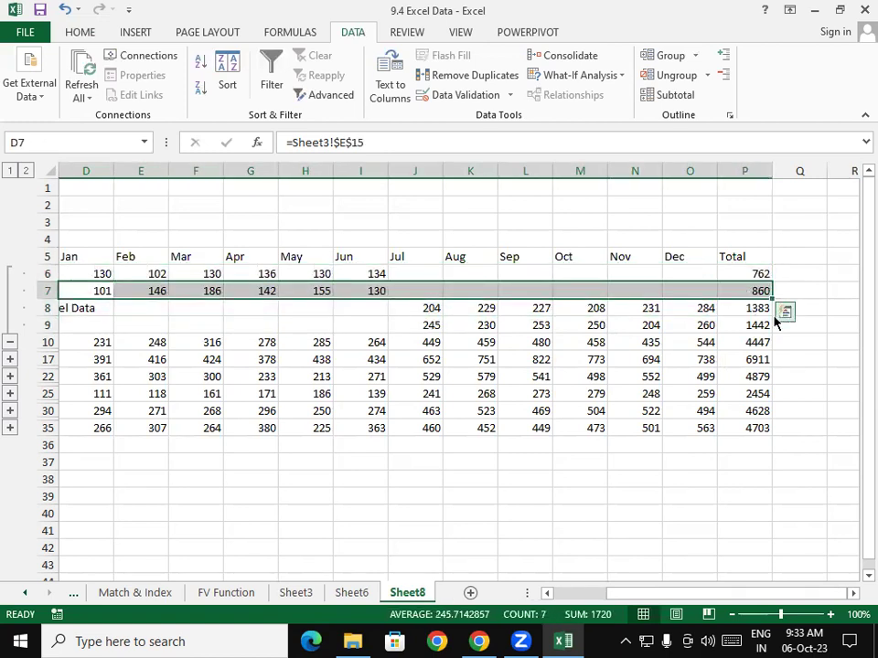
Step: On Sheet3, select that person's two rows of Jan–Jun figures
{"action": "left_click", "coordinate": [296, 592]}
{"action": "left_click", "coordinate": [220, 325]}
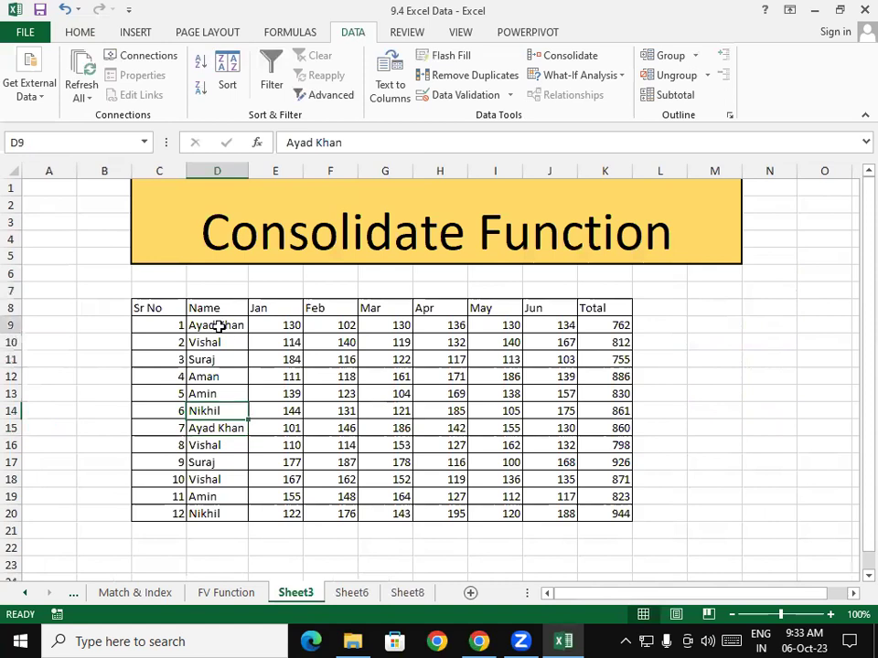
{"action": "left_click_drag", "start_coordinate": [220, 325], "coordinate": [618, 333]}
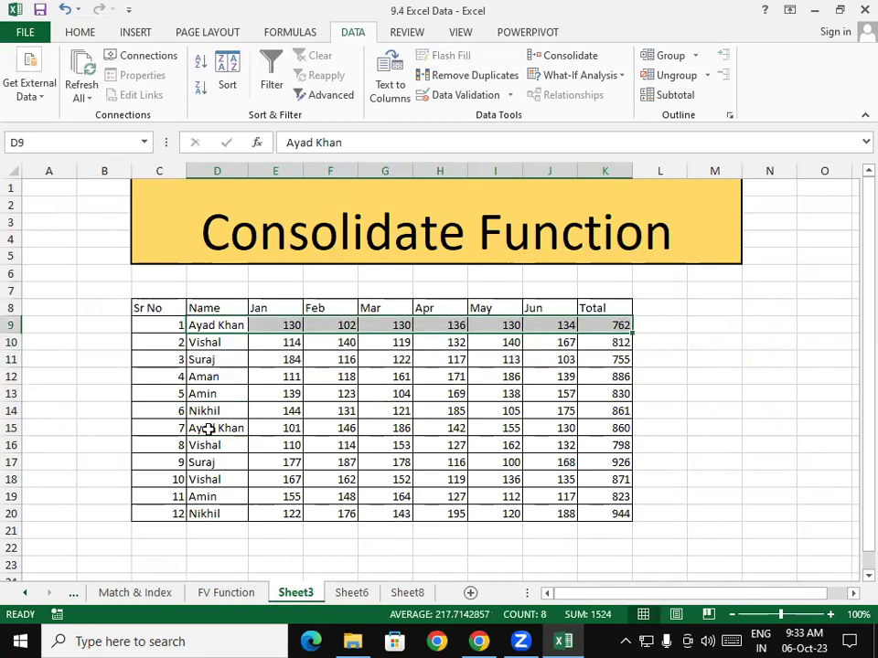
{"action": "left_click_drag", "start_coordinate": [208, 429], "coordinate": [611, 427]}
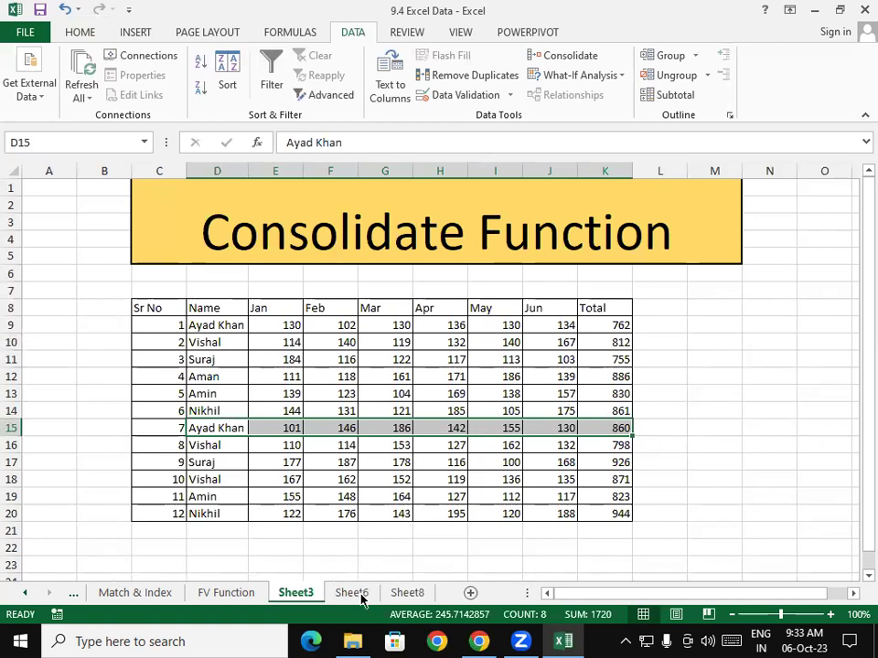
Step: Compare Sheet8's row 8 Jul–Dec figures with the person's first row on Sheet6
{"action": "left_click", "coordinate": [403, 593]}
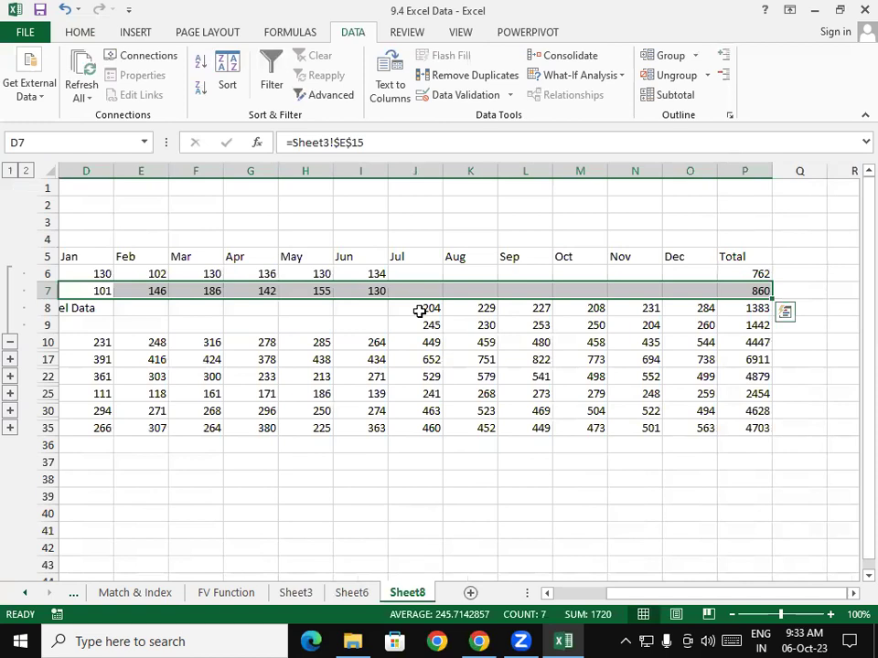
{"action": "left_click_drag", "start_coordinate": [419, 311], "coordinate": [700, 308]}
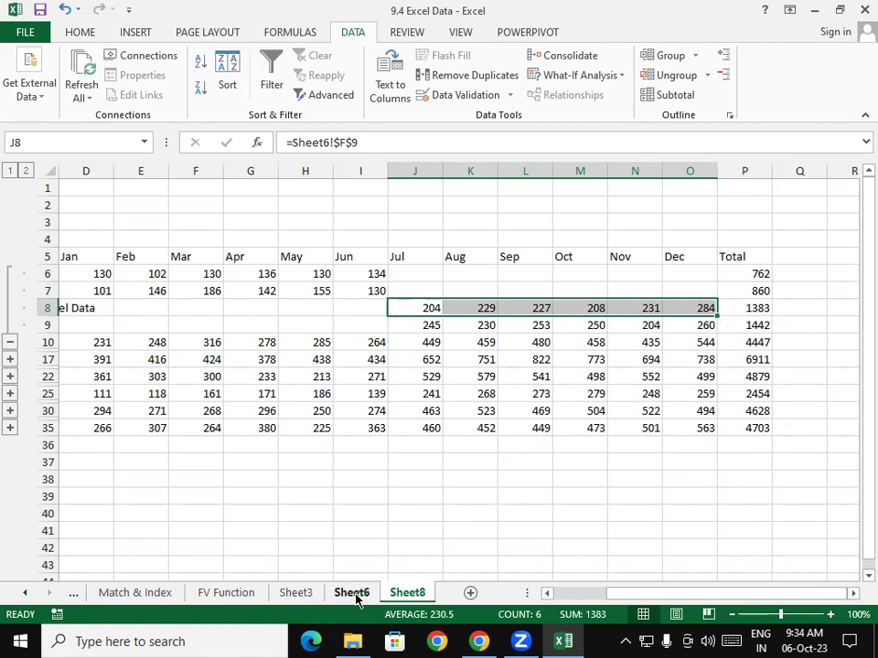
{"action": "left_click", "coordinate": [351, 593]}
{"action": "left_click_drag", "start_coordinate": [284, 310], "coordinate": [673, 308]}
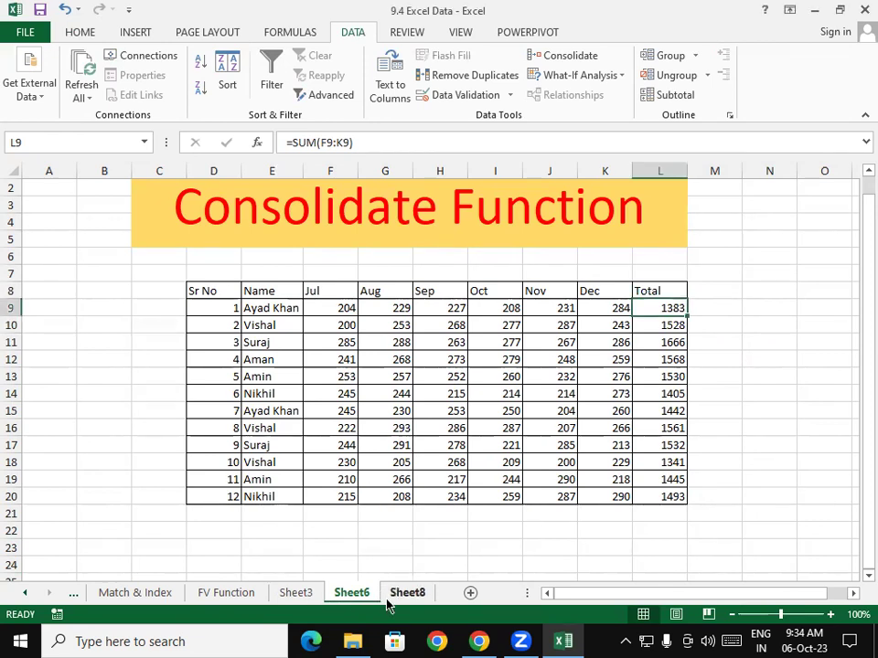
Step: On Sheet8, collapse the first group's detail rows and check the P10 total formula
{"action": "left_click", "coordinate": [402, 594]}
{"action": "left_click", "coordinate": [9, 342]}
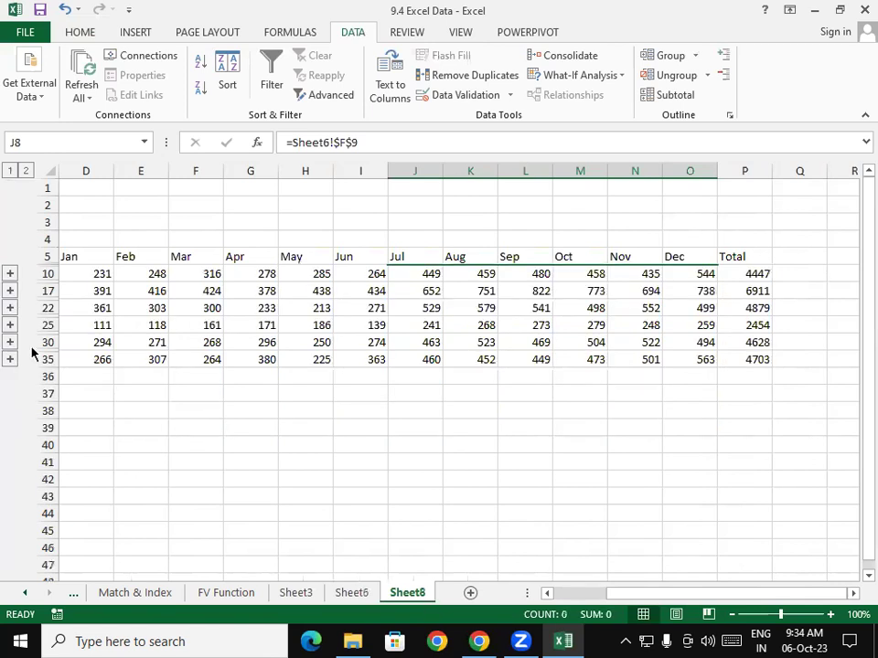
{"action": "left_click", "coordinate": [736, 273]}
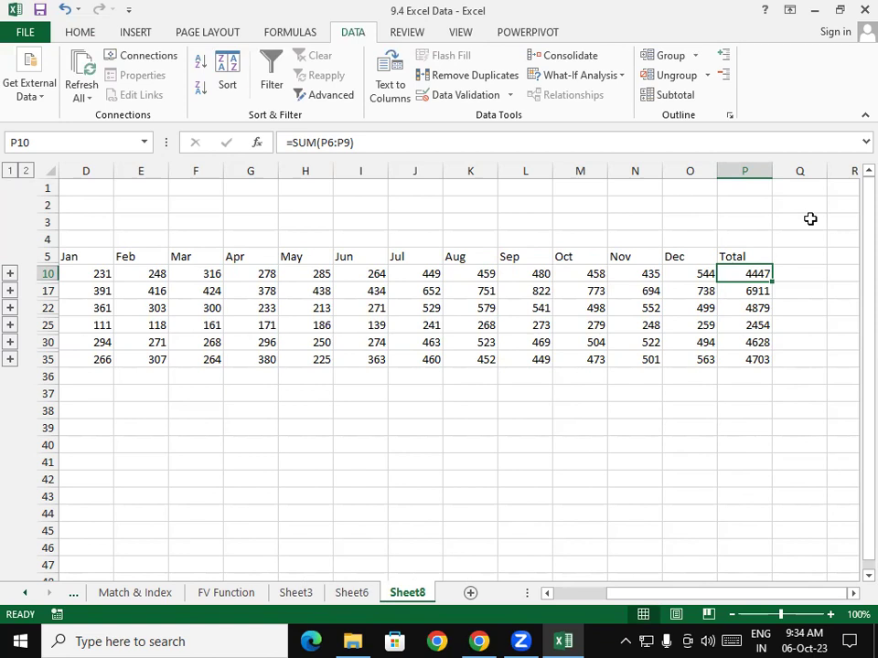
Step: Flip between Sheet3 and Sheet6, ending on Sheet3
{"action": "left_click", "coordinate": [305, 592]}
{"action": "left_click", "coordinate": [369, 593]}
{"action": "left_click", "coordinate": [303, 593]}
{"action": "left_click", "coordinate": [334, 592]}
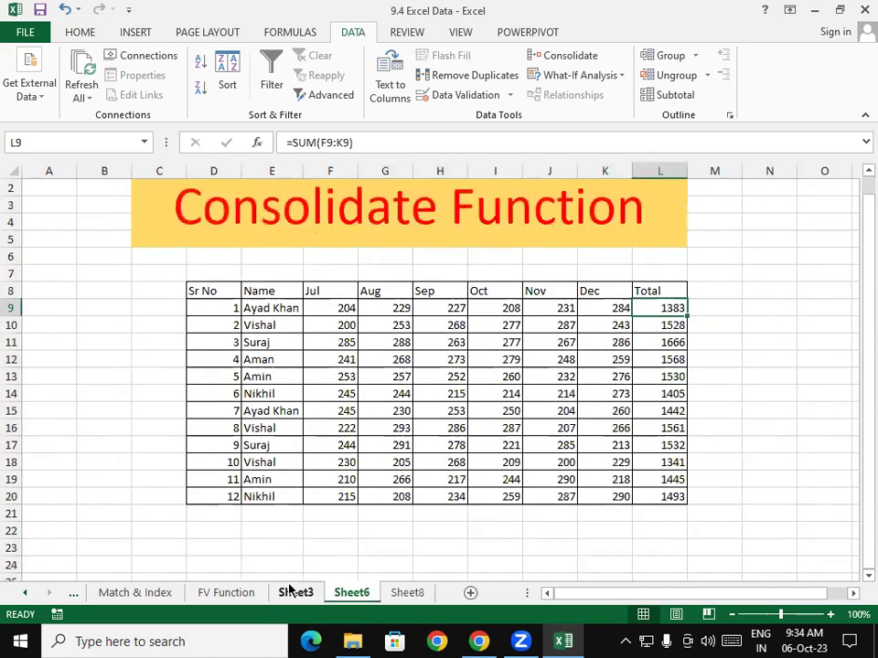
{"action": "left_click", "coordinate": [290, 590]}
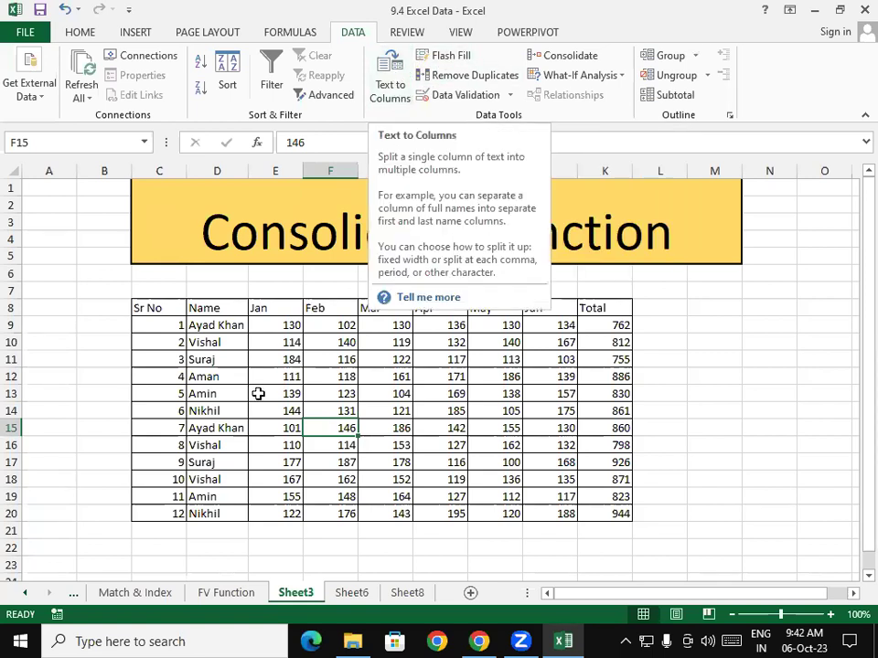
Step: Enter the four first names, space-separated, in cell G23 below the Sheet3 table
{"action": "left_click_drag", "start_coordinate": [864, 448], "coordinate": [852, 464]}
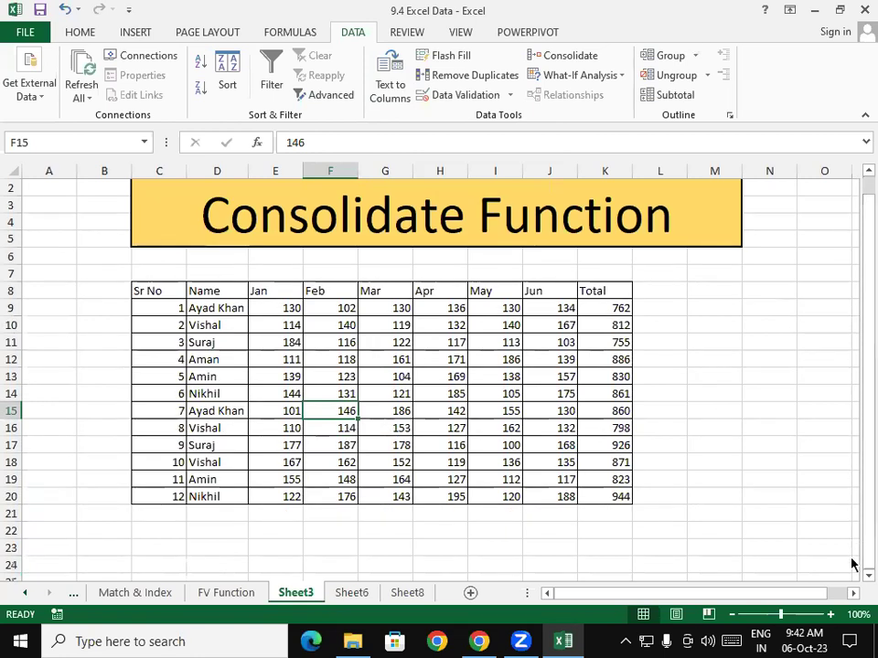
{"action": "scroll", "coordinate": [852, 564], "scroll_direction": "down", "scroll_amount": 2}
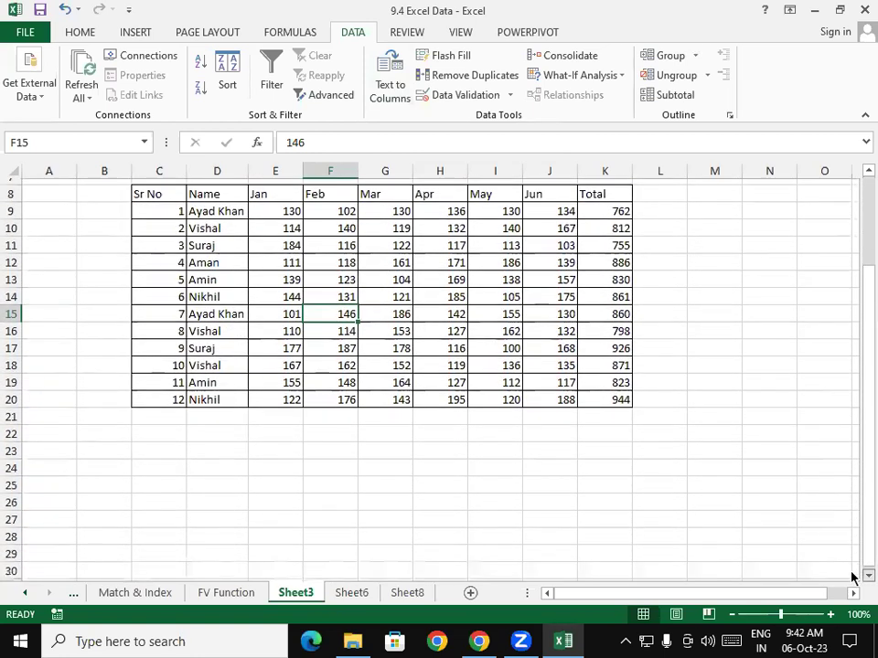
{"action": "scroll", "coordinate": [852, 576], "scroll_direction": "down", "scroll_amount": 1}
{"action": "left_click", "coordinate": [374, 412]}
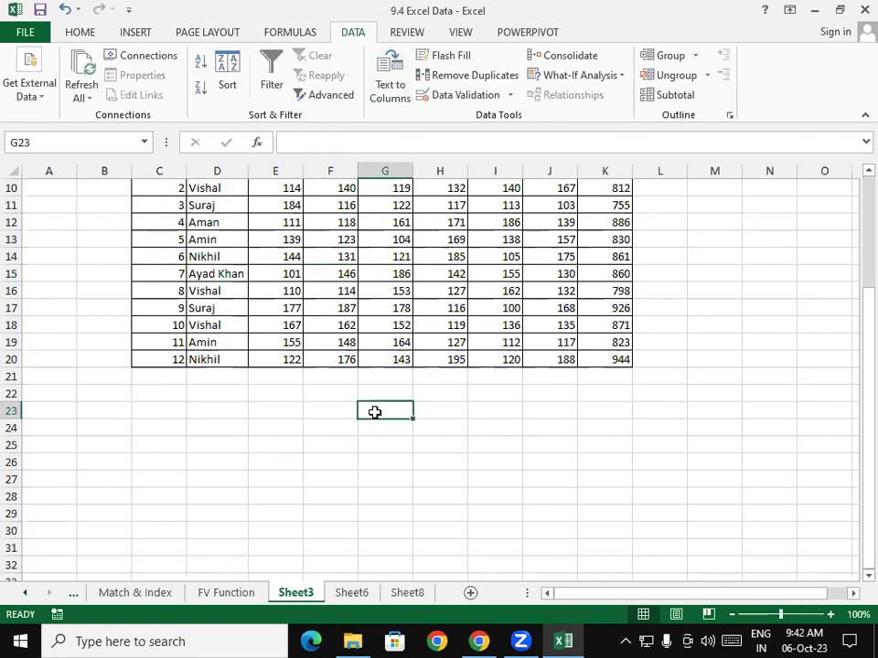
{"action": "type", "text": "Aya"}
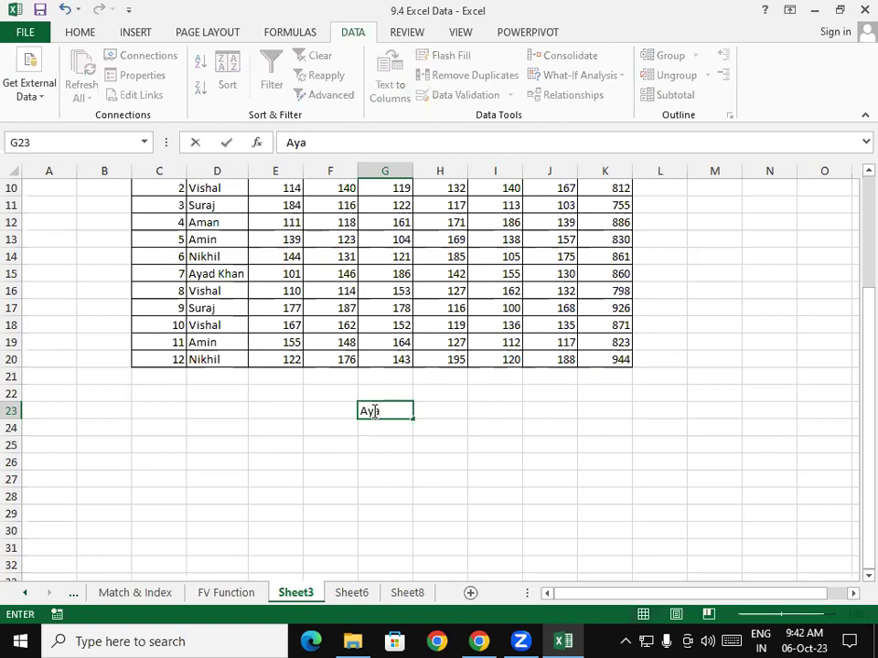
{"action": "type", "text": "d"}
{"action": "type", "text": " Vishal"}
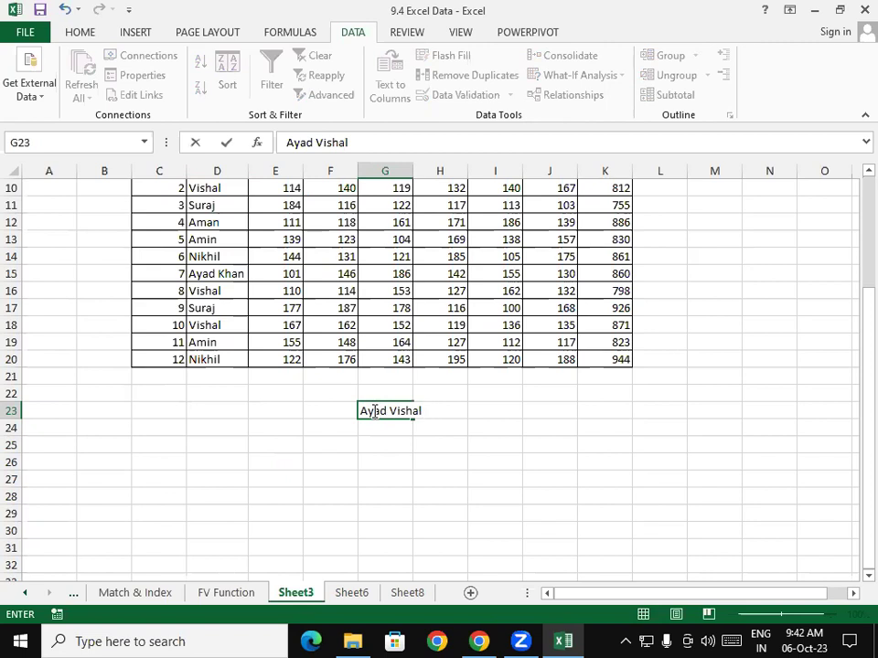
{"action": "type", "text": " Aman "}
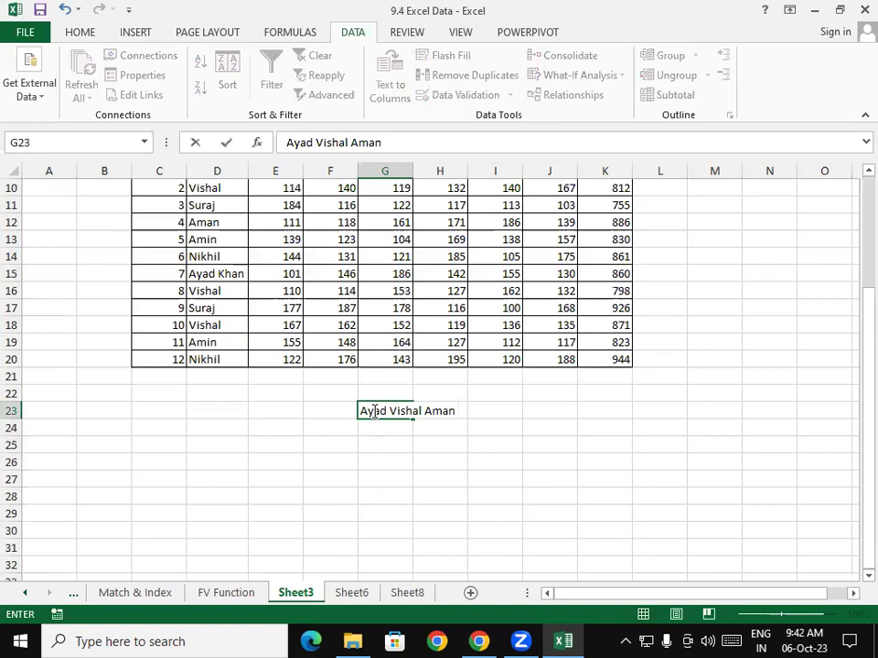
{"action": "type", "text": "Nikhil"}
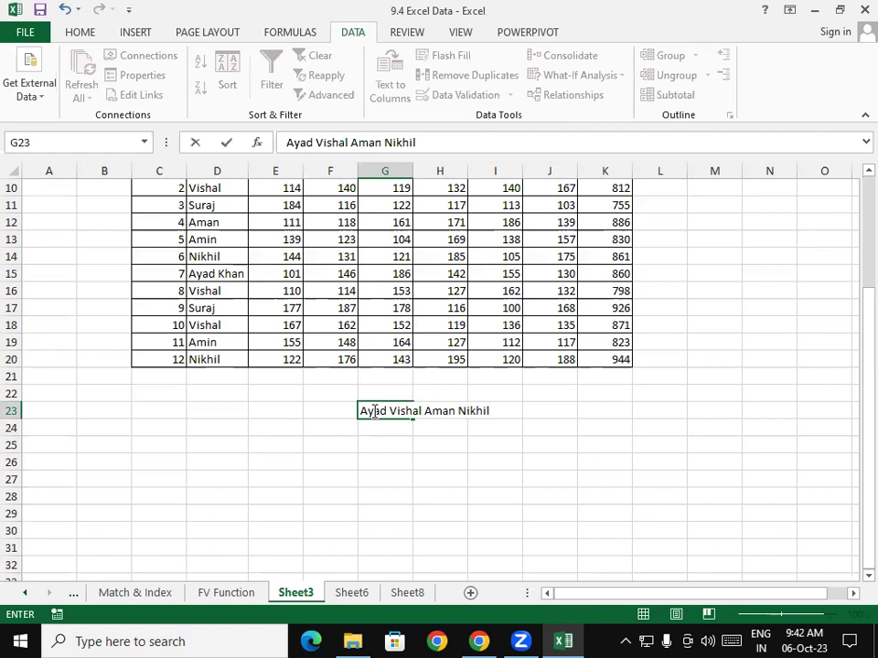
{"action": "key", "text": "Return"}
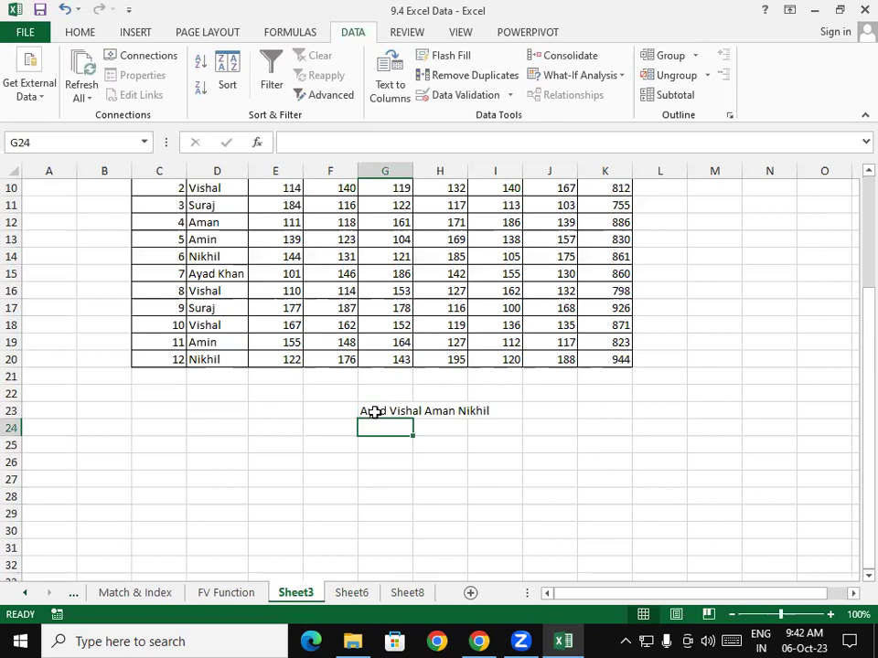
{"action": "left_click", "coordinate": [374, 411]}
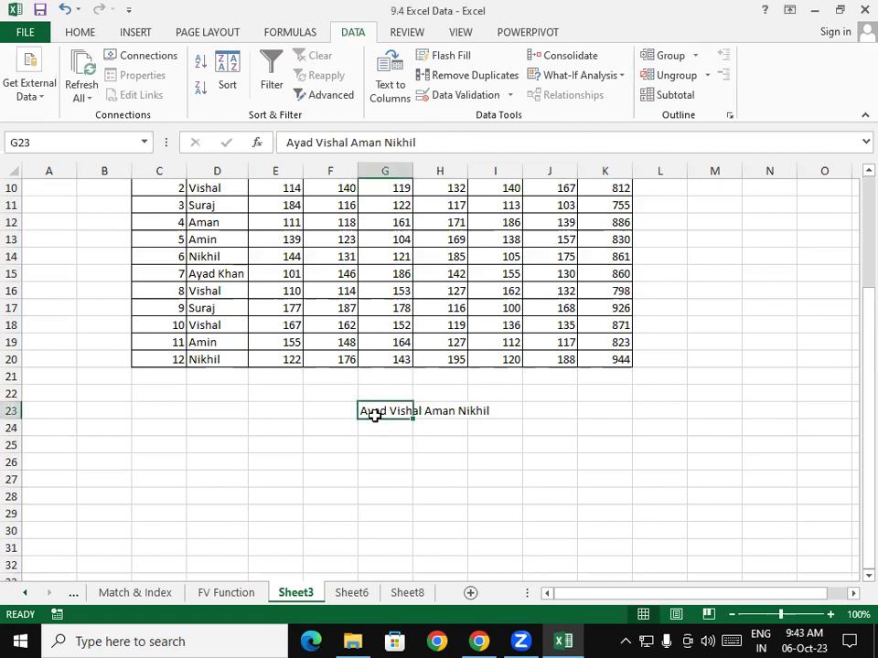
{"action": "left_click", "coordinate": [440, 413]}
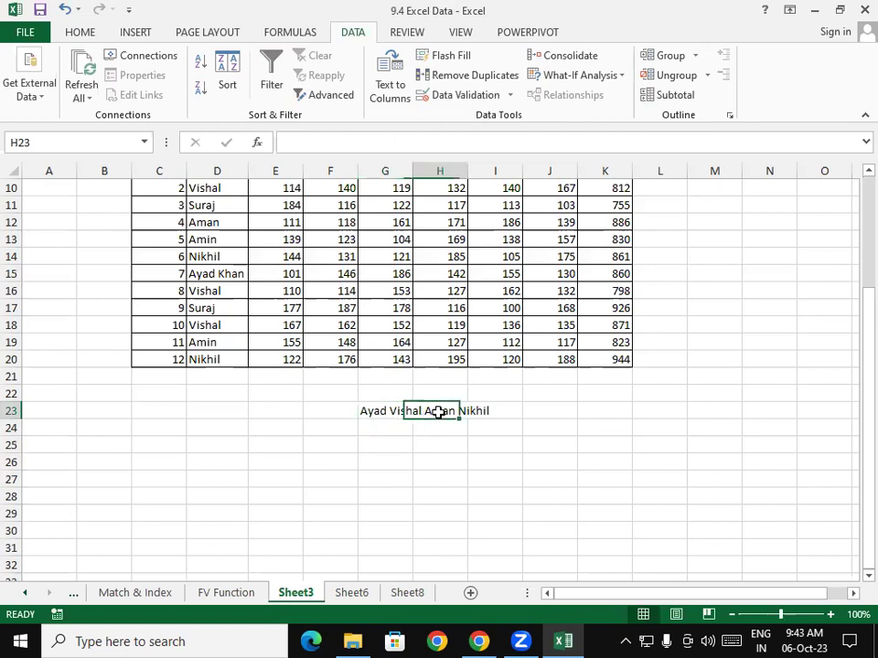
{"action": "left_click", "coordinate": [439, 443]}
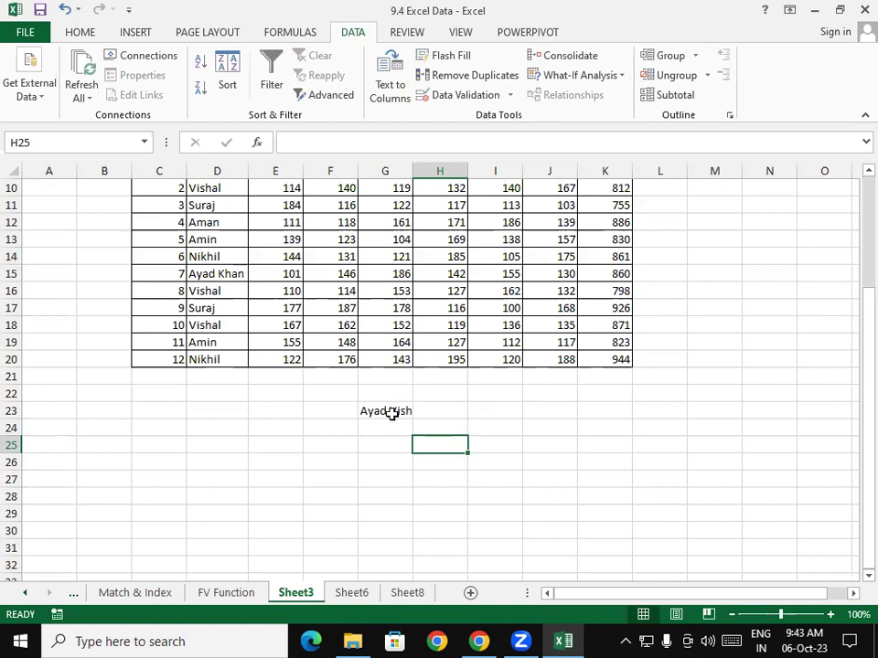
{"action": "left_click", "coordinate": [392, 413]}
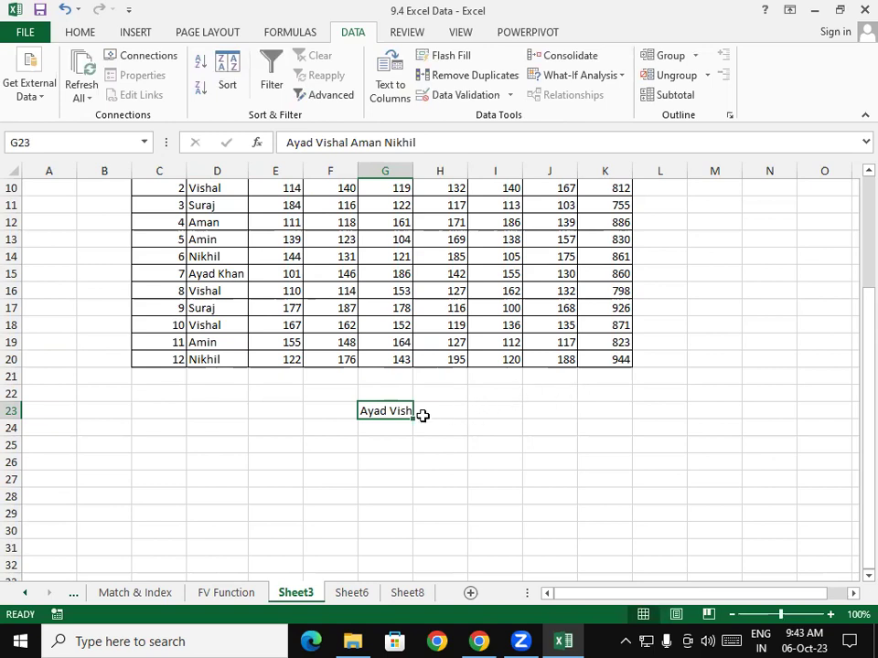
{"action": "left_click_drag", "start_coordinate": [385, 290], "coordinate": [385, 428]}
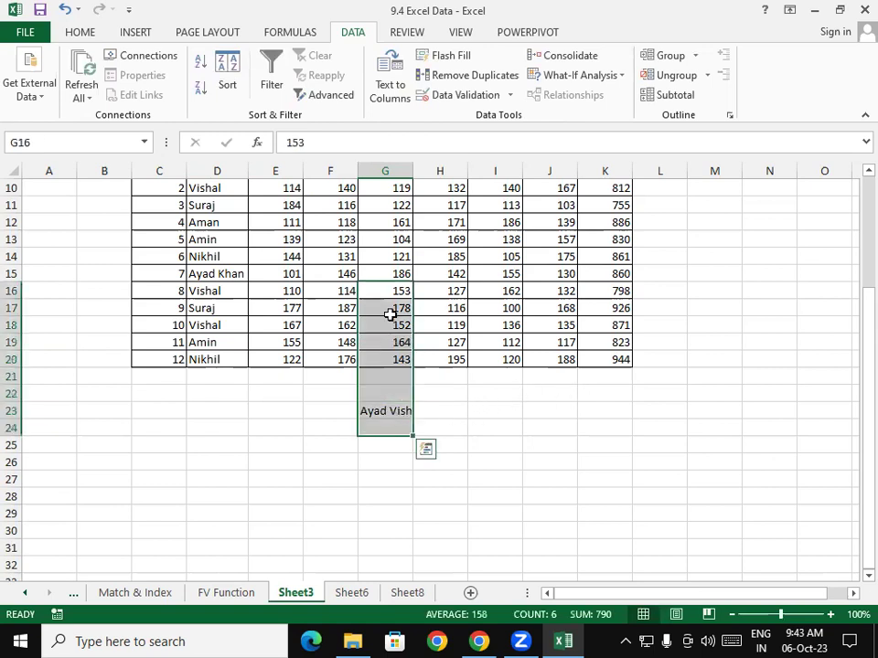
{"action": "left_click_drag", "start_coordinate": [389, 315], "coordinate": [385, 448]}
{"action": "left_click_drag", "start_coordinate": [447, 310], "coordinate": [433, 425]}
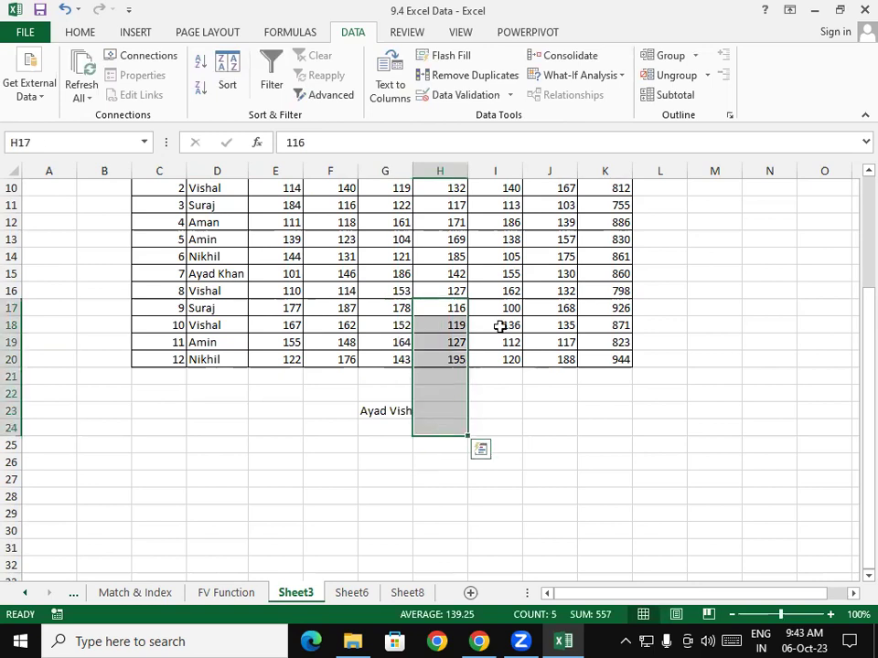
{"action": "left_click_drag", "start_coordinate": [504, 326], "coordinate": [492, 447]}
{"action": "left_click_drag", "start_coordinate": [553, 325], "coordinate": [552, 462]}
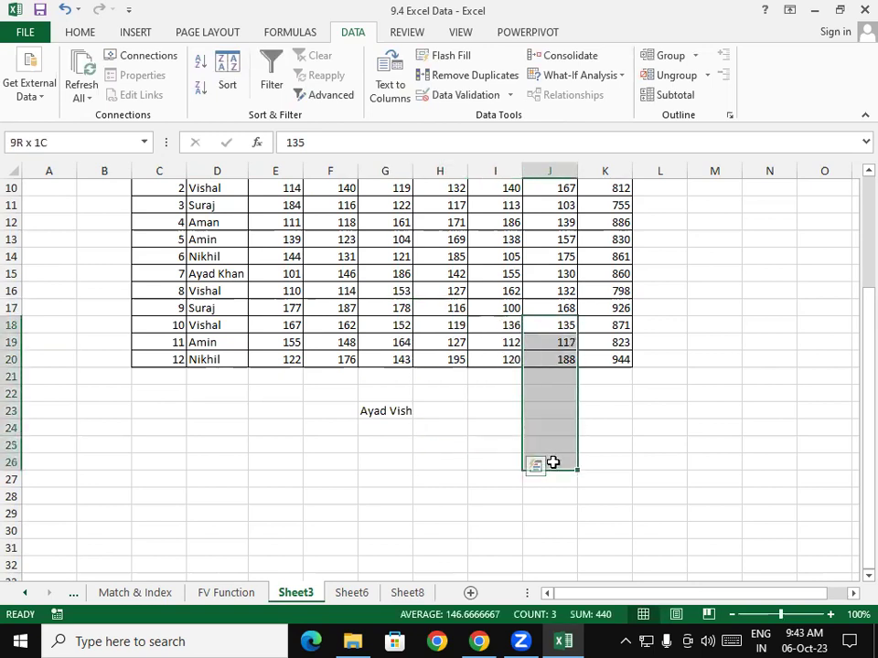
{"action": "left_click", "coordinate": [384, 410]}
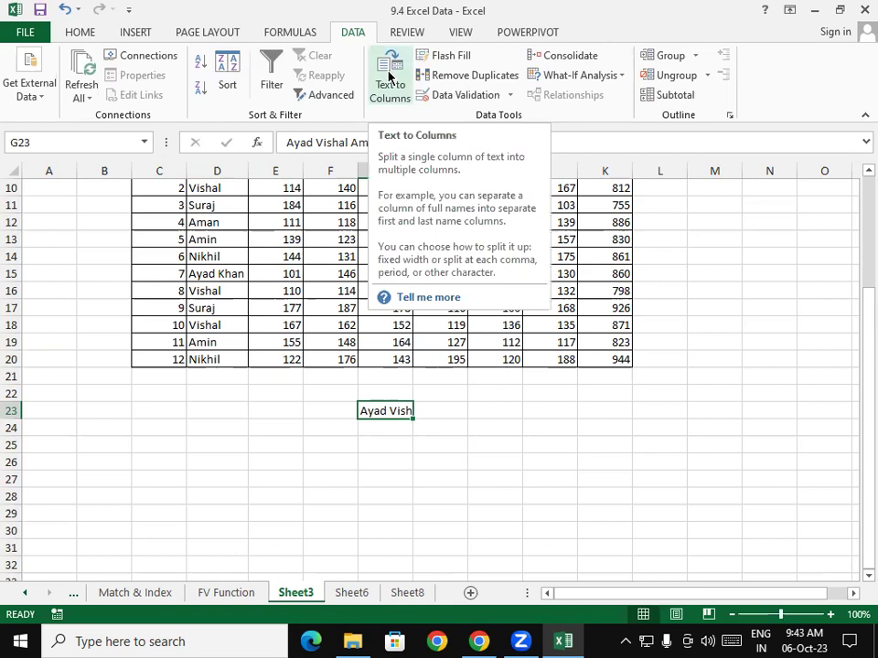
{"action": "left_click", "coordinate": [384, 564]}
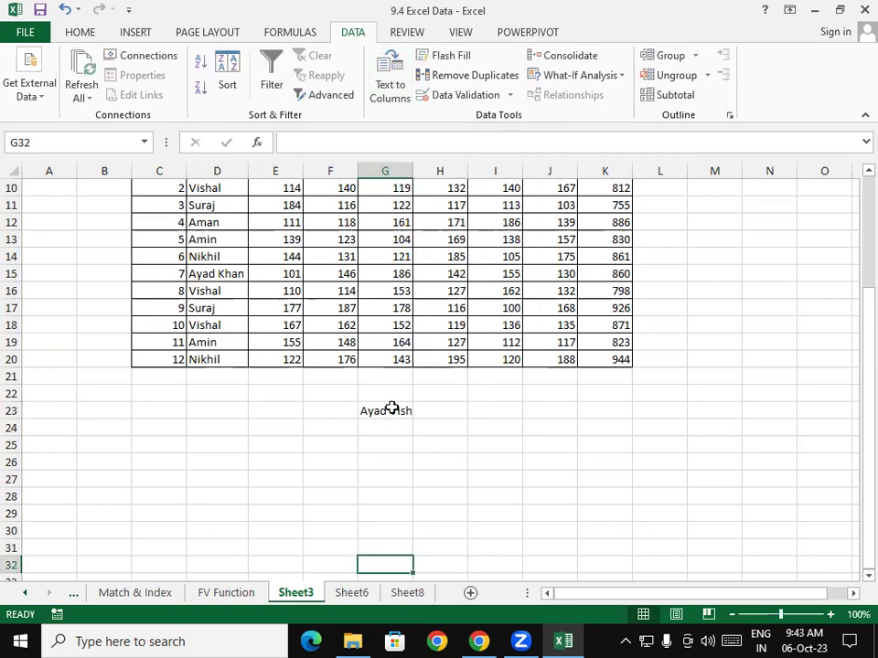
{"action": "left_click", "coordinate": [392, 408]}
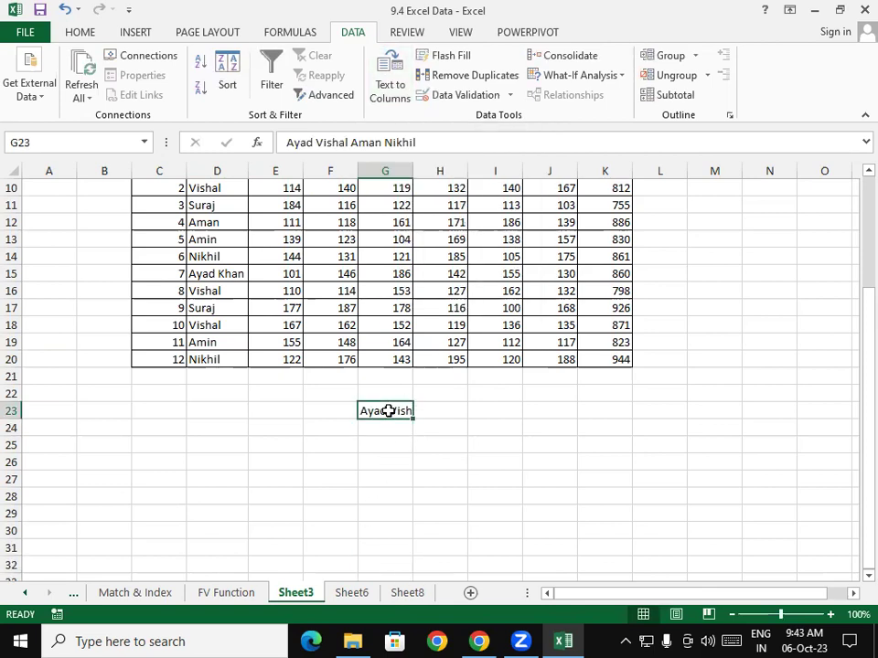
Step: Split G23's names into G23:J23 using fixed-width Text to Columns, replacing existing data
{"action": "left_click", "coordinate": [383, 84]}
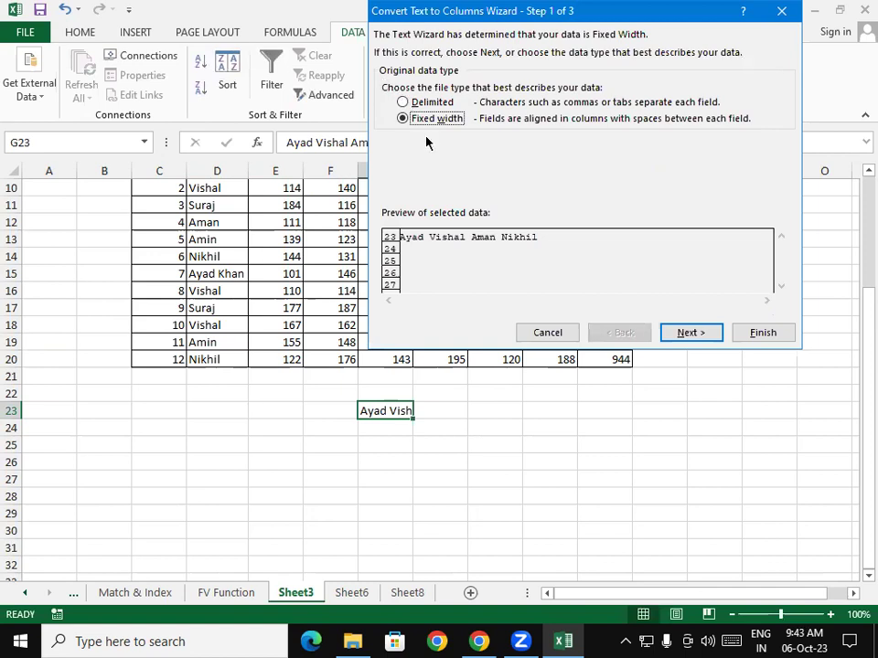
{"action": "left_click", "coordinate": [686, 333]}
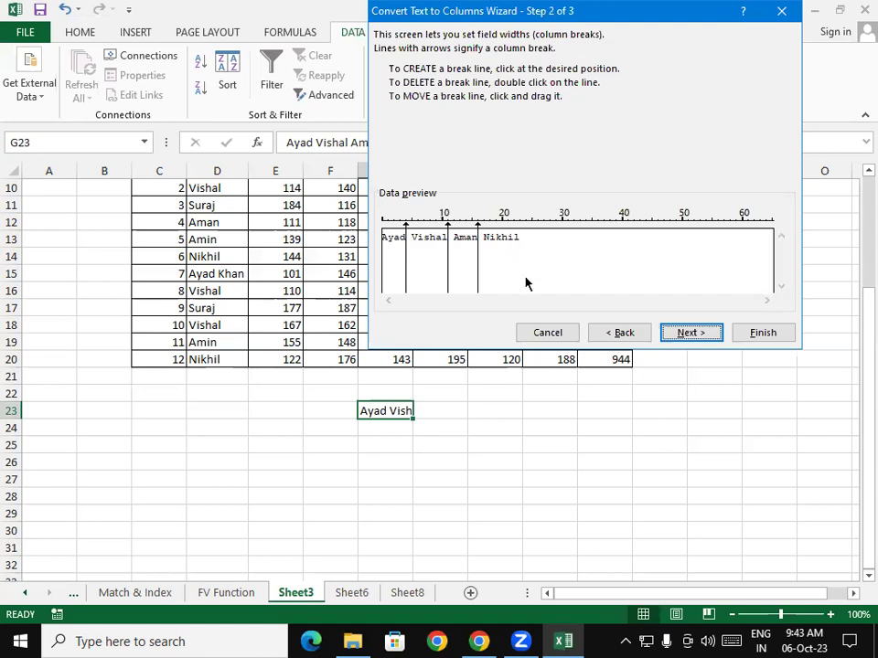
{"action": "left_click", "coordinate": [701, 336]}
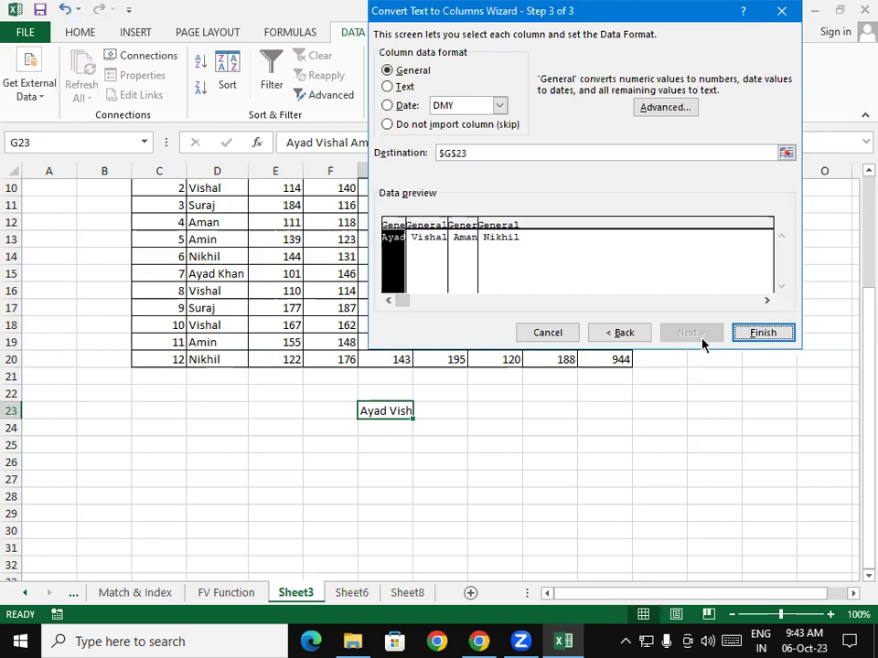
{"action": "left_click", "coordinate": [762, 333]}
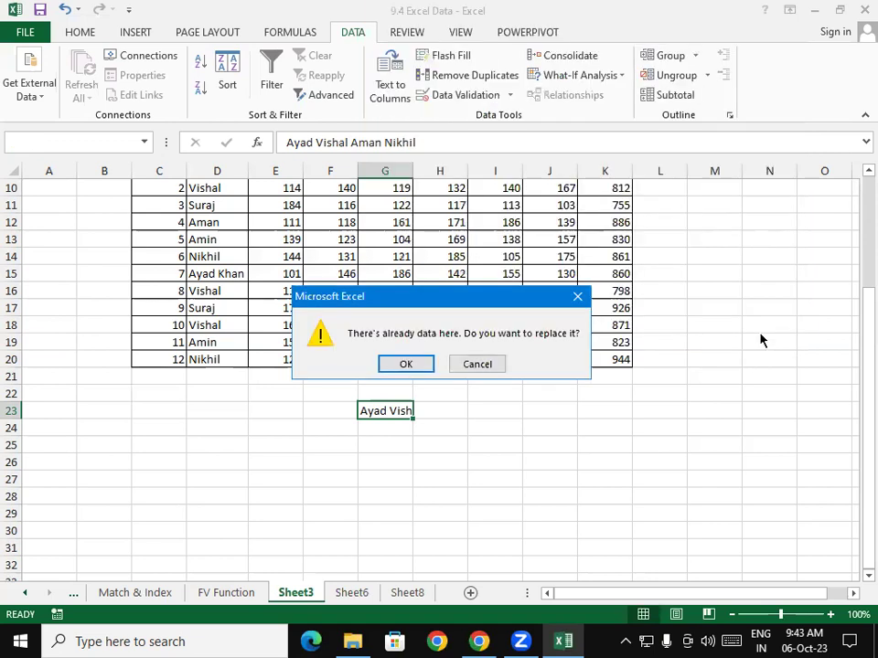
{"action": "left_click", "coordinate": [423, 364]}
{"action": "left_click", "coordinate": [405, 477]}
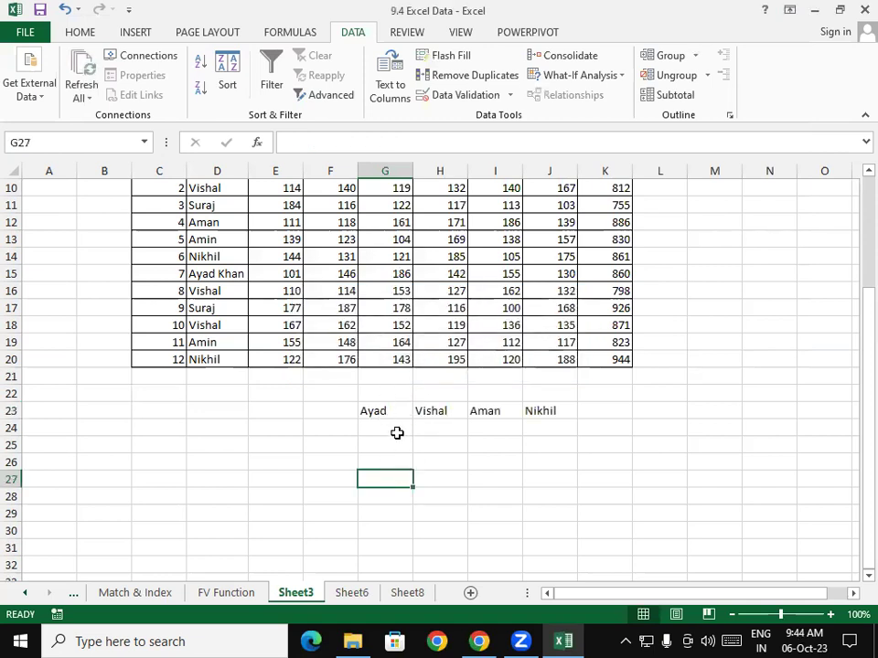
Step: Select each split name in columns G through J to review the result
{"action": "left_click_drag", "start_coordinate": [388, 394], "coordinate": [398, 479]}
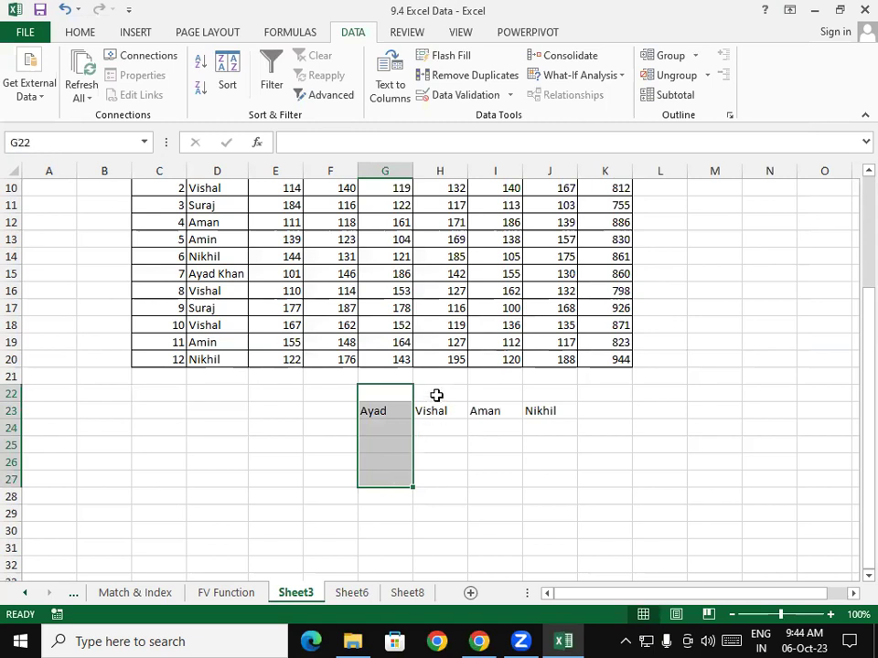
{"action": "left_click_drag", "start_coordinate": [437, 394], "coordinate": [444, 450]}
{"action": "left_click_drag", "start_coordinate": [494, 394], "coordinate": [493, 434]}
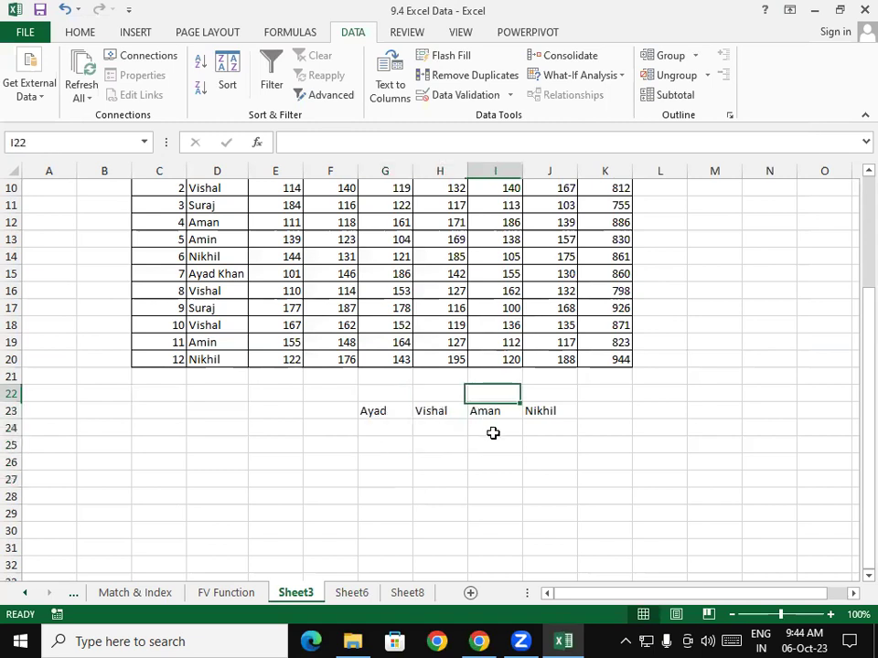
{"action": "left_click", "coordinate": [549, 376]}
{"action": "left_click_drag", "start_coordinate": [553, 439], "coordinate": [542, 444]}
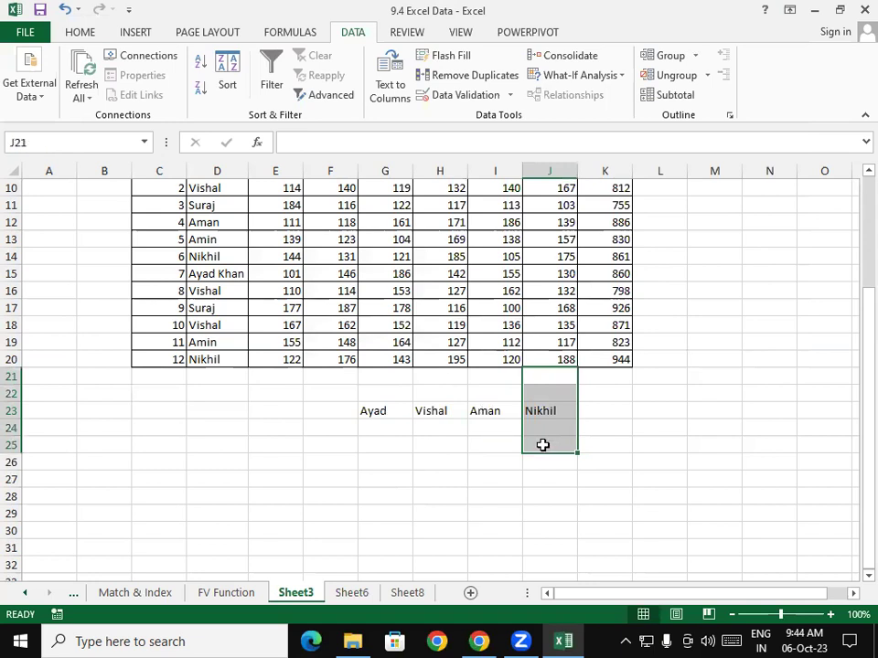
{"action": "left_click", "coordinate": [408, 430]}
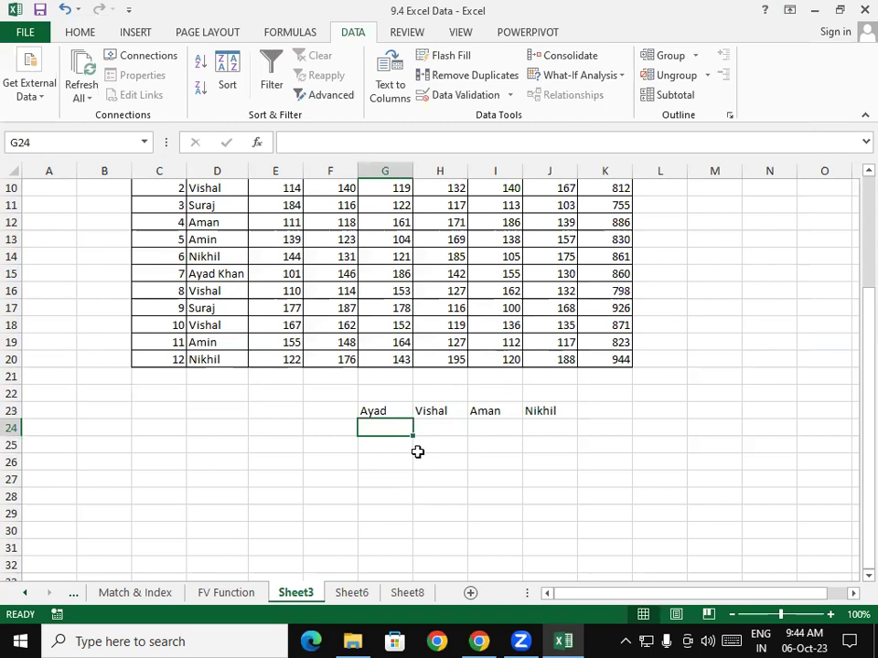
Step: Undo Text to Columns so G23 holds all four names again, then reselect G23
{"action": "key", "text": "ctrl+z"}
{"action": "left_click", "coordinate": [419, 462]}
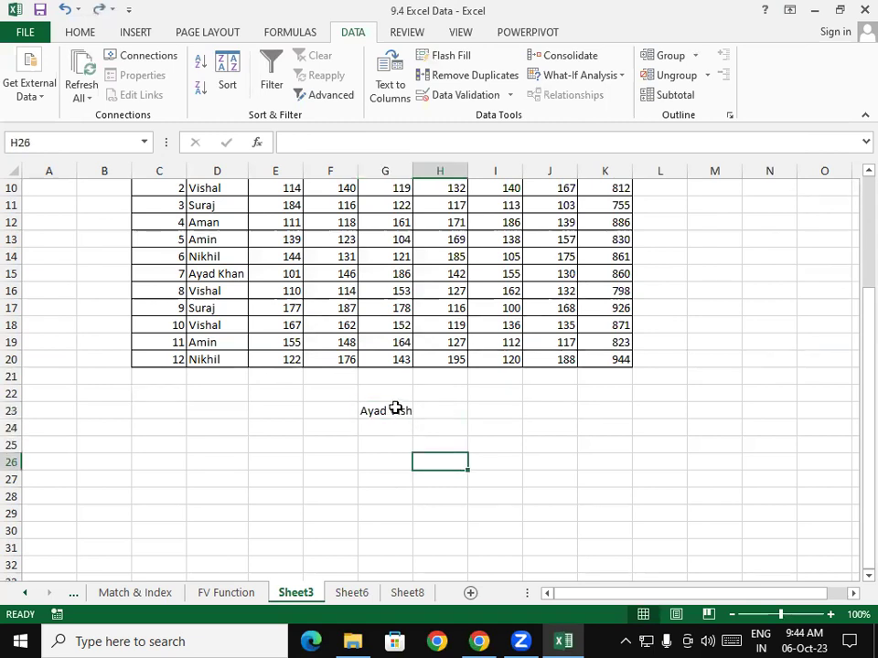
{"action": "left_click", "coordinate": [395, 409]}
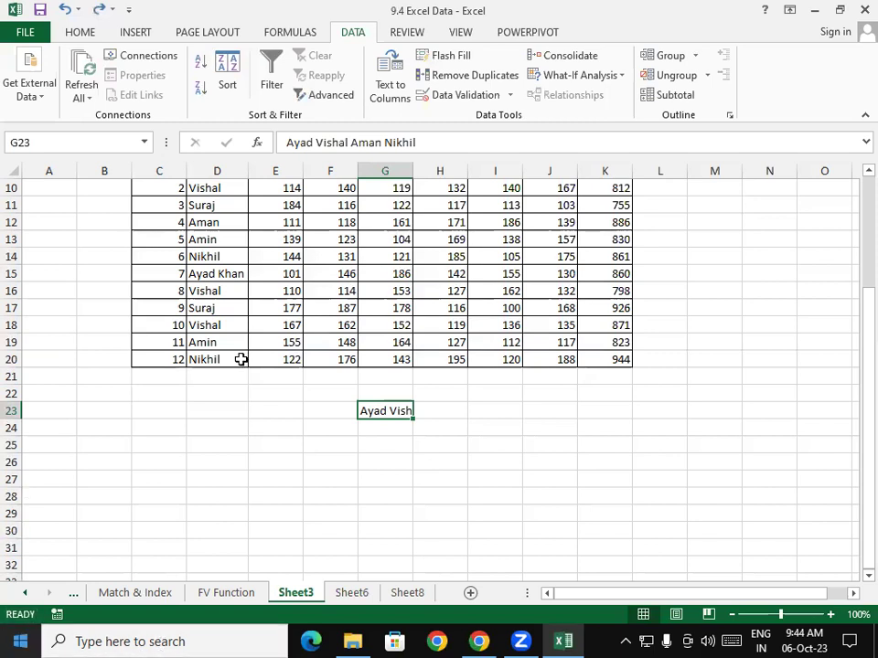
{"action": "left_click_drag", "start_coordinate": [460, 407], "coordinate": [532, 406]}
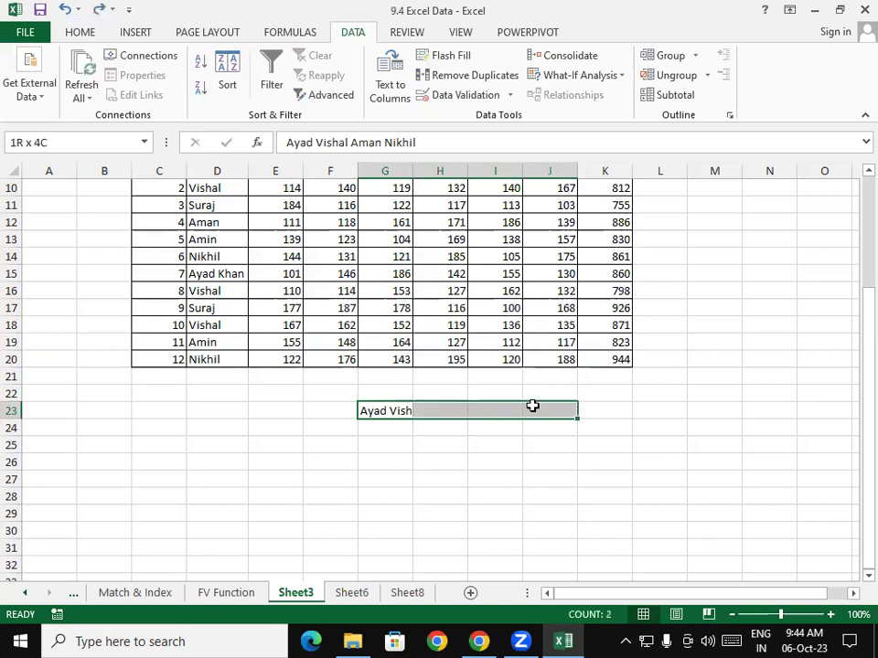
{"action": "left_click", "coordinate": [394, 412]}
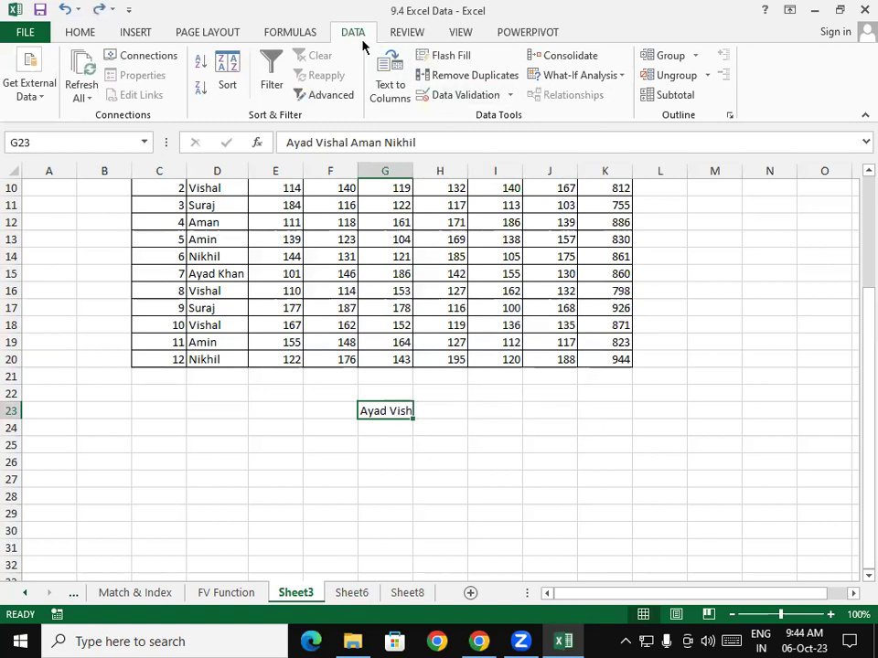
Step: Rerun fixed-width Text to Columns on G23, replace data, and select the split names in G23:J23
{"action": "left_click", "coordinate": [391, 82]}
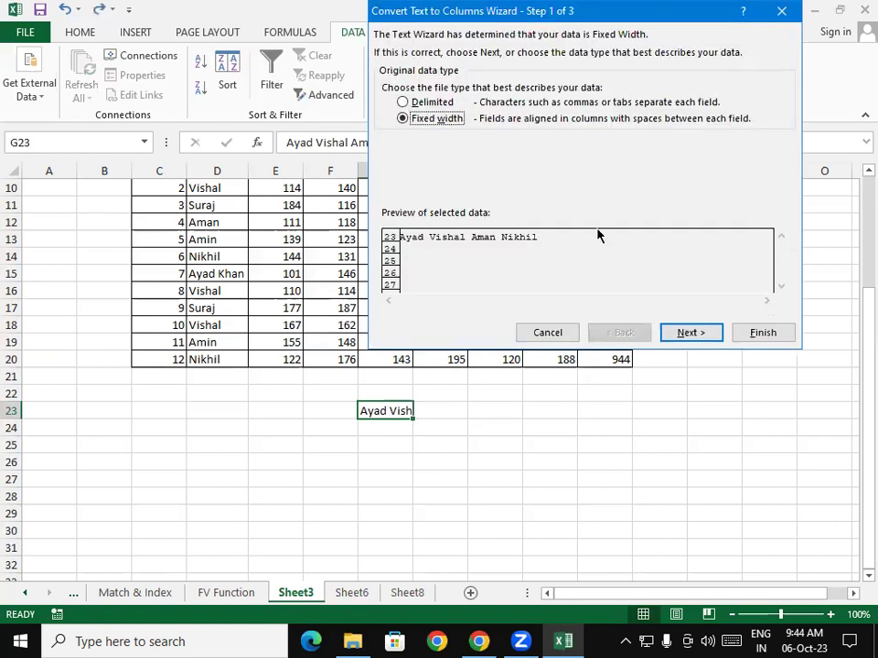
{"action": "left_click", "coordinate": [695, 333]}
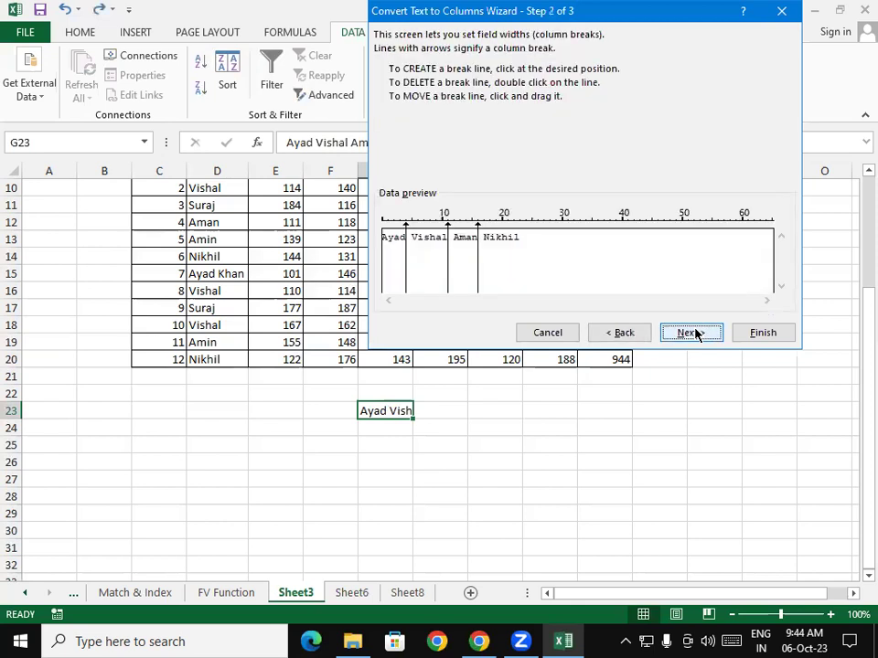
{"action": "left_click", "coordinate": [695, 333]}
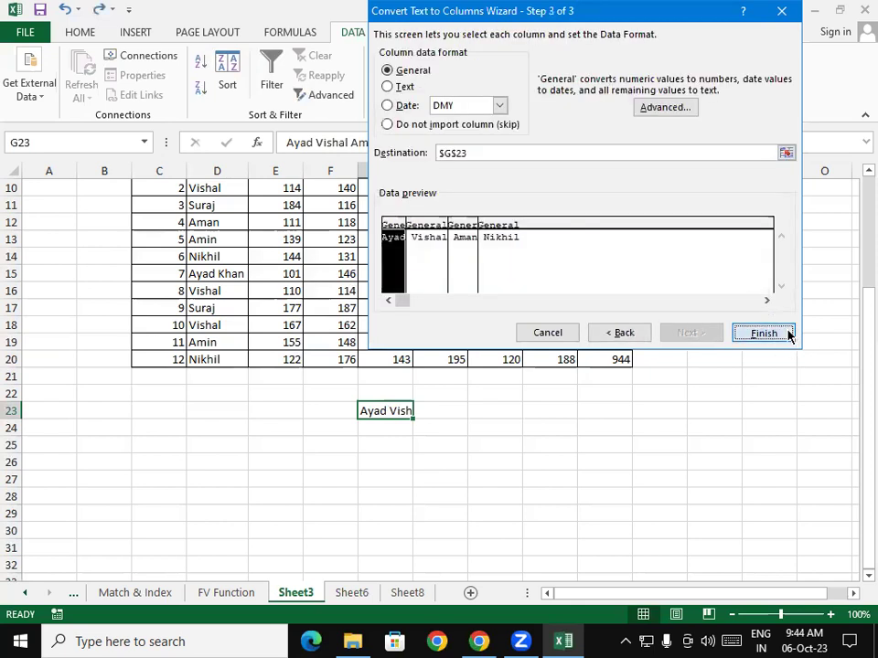
{"action": "left_click", "coordinate": [764, 332]}
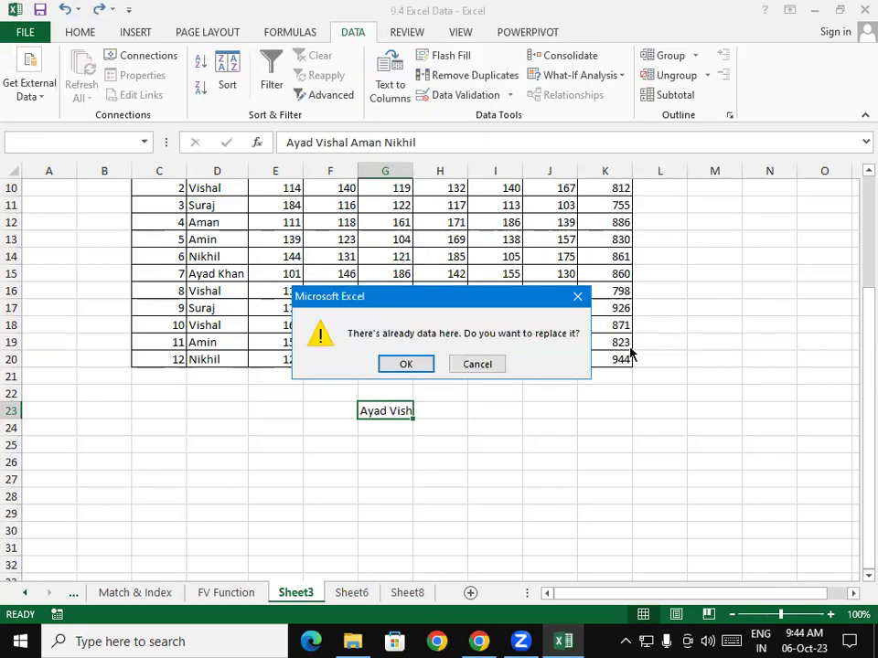
{"action": "left_click", "coordinate": [405, 364]}
{"action": "left_click_drag", "start_coordinate": [385, 414], "coordinate": [539, 411]}
{"action": "left_click", "coordinate": [538, 410]}
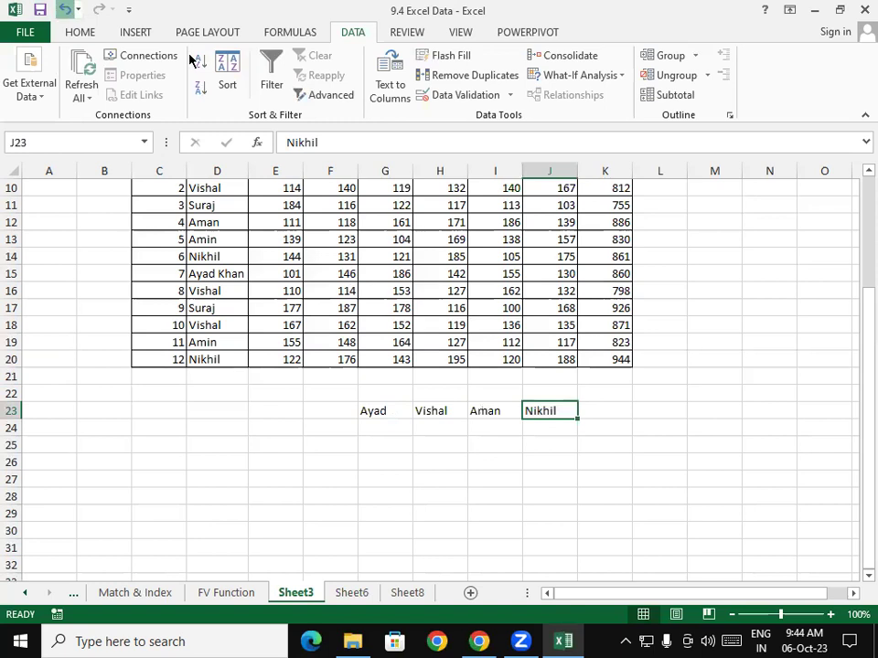
Step: Undo the split and apply Fill Justify from G23 downward, accepting the overflow warning
{"action": "left_click", "coordinate": [64, 10]}
{"action": "left_click_drag", "start_coordinate": [396, 428], "coordinate": [381, 482]}
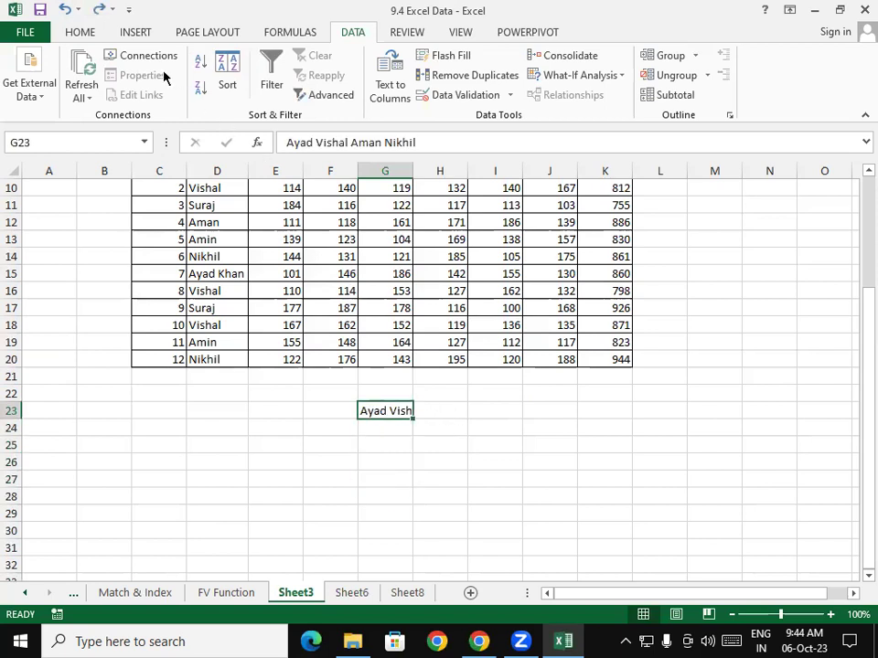
{"action": "left_click", "coordinate": [80, 33]}
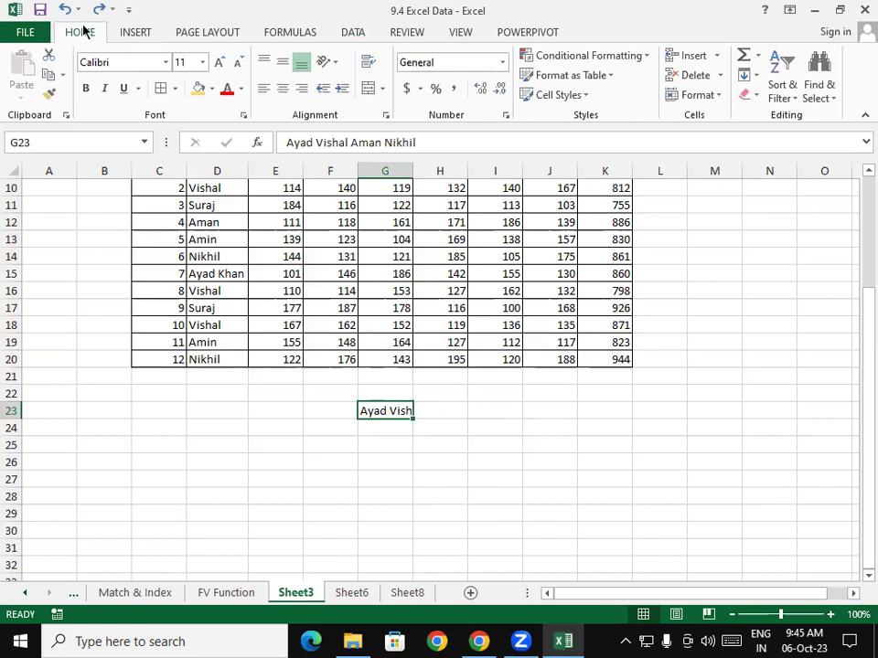
{"action": "left_click", "coordinate": [753, 75]}
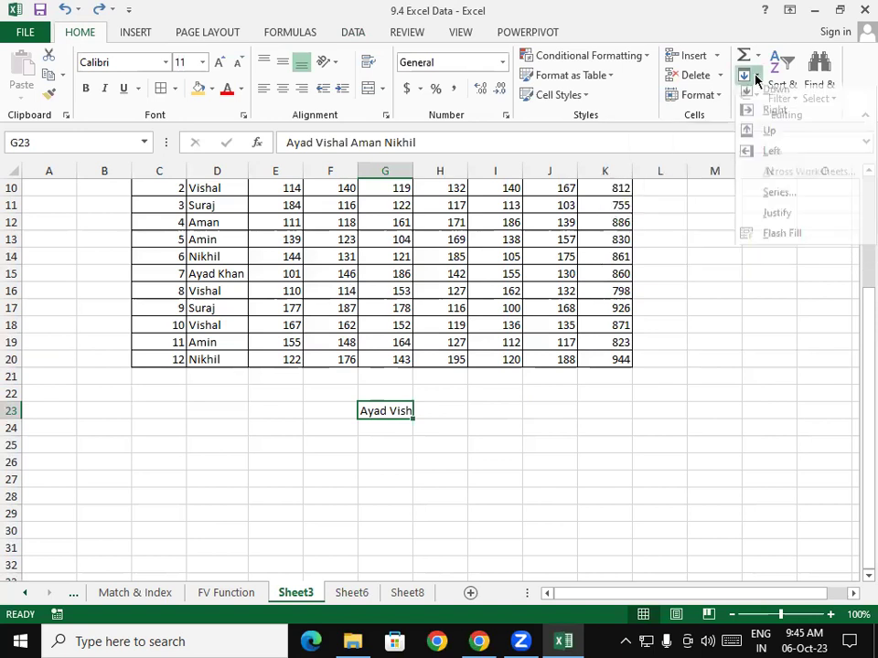
{"action": "left_click", "coordinate": [788, 226]}
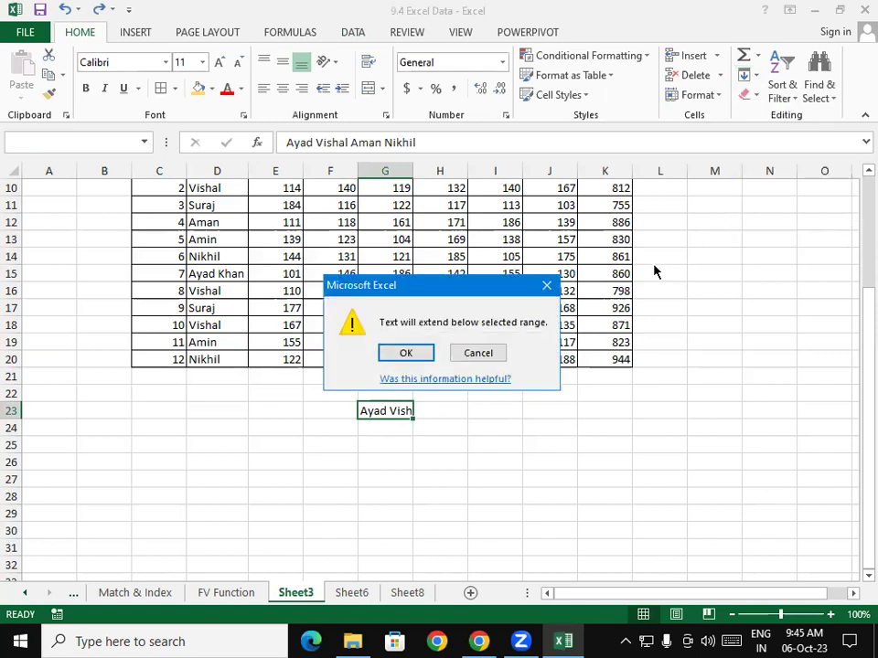
{"action": "left_click", "coordinate": [408, 354]}
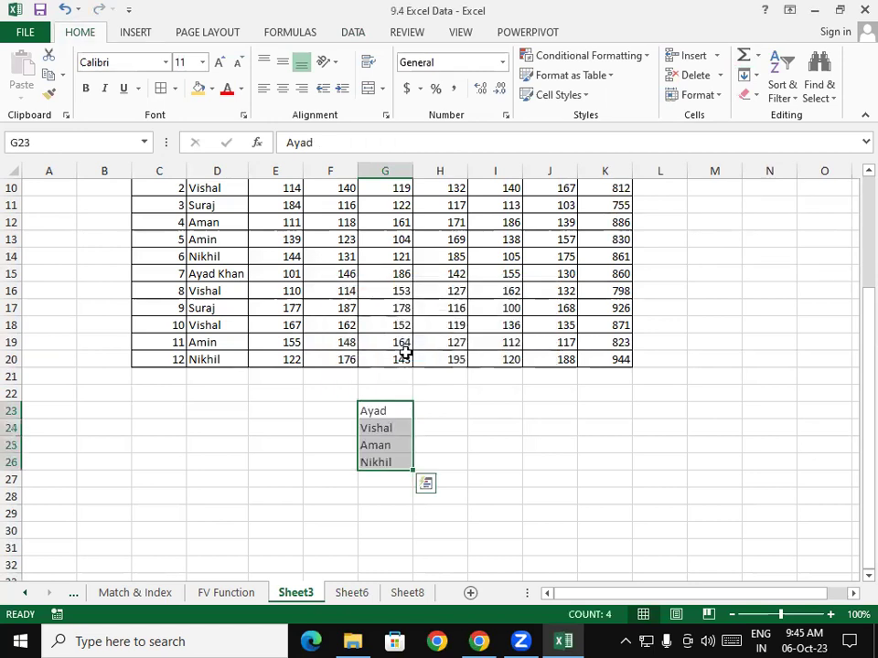
{"action": "left_click", "coordinate": [393, 411]}
Step: Check that Vishal, Aman and Nikhil now sit in G24, G25 and G26
{"action": "left_click", "coordinate": [390, 426]}
{"action": "left_click", "coordinate": [385, 445]}
{"action": "left_click", "coordinate": [388, 462]}
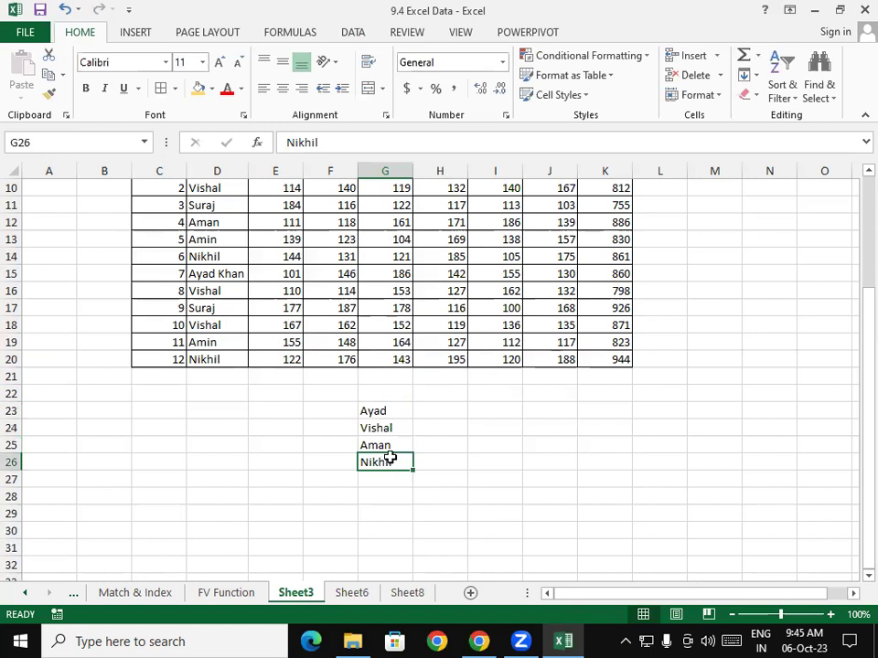
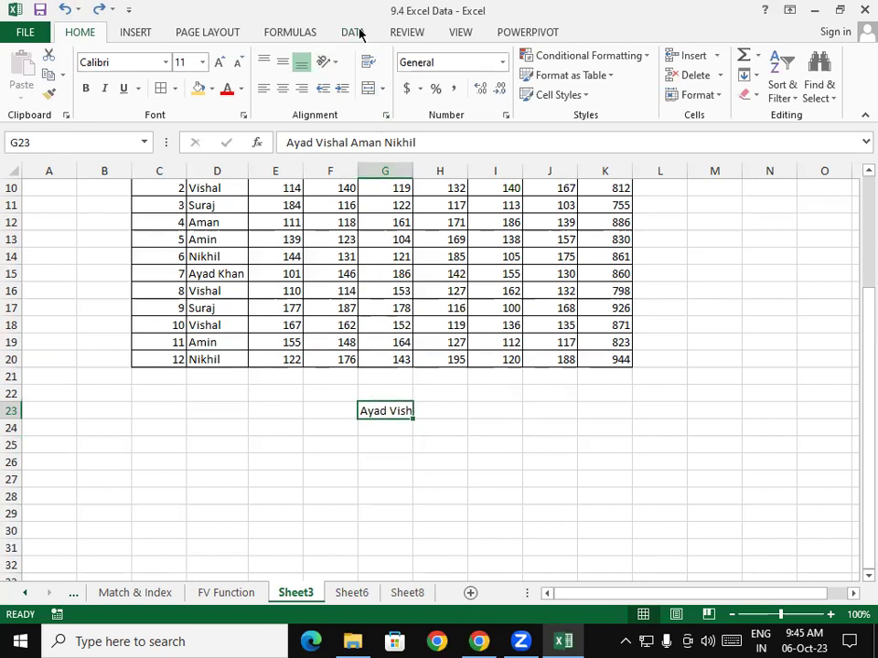
Step: Split G23's joined names across G23:J23 with Text to Columns, then undo the split
{"action": "left_click", "coordinate": [353, 32]}
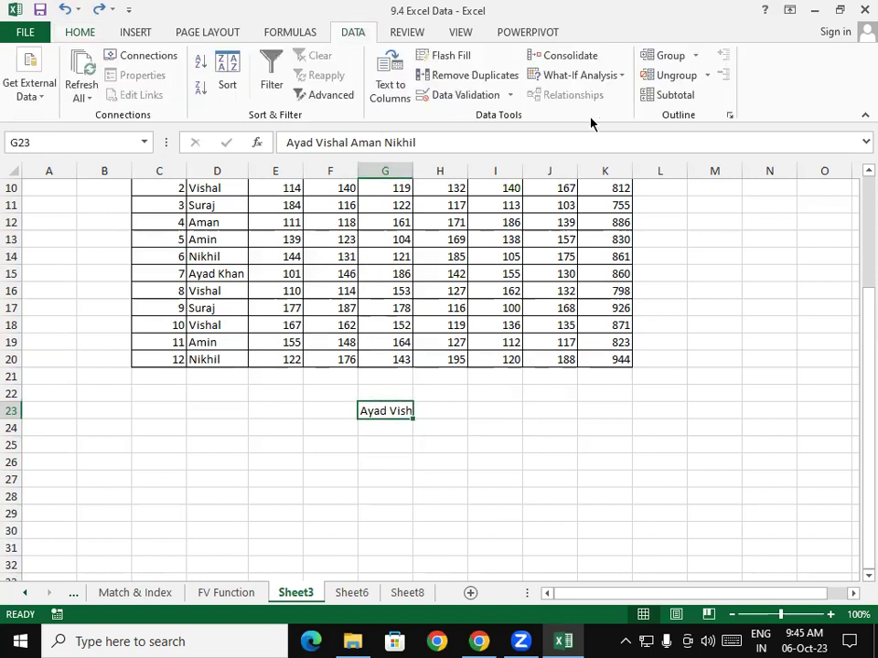
{"action": "left_click", "coordinate": [385, 89]}
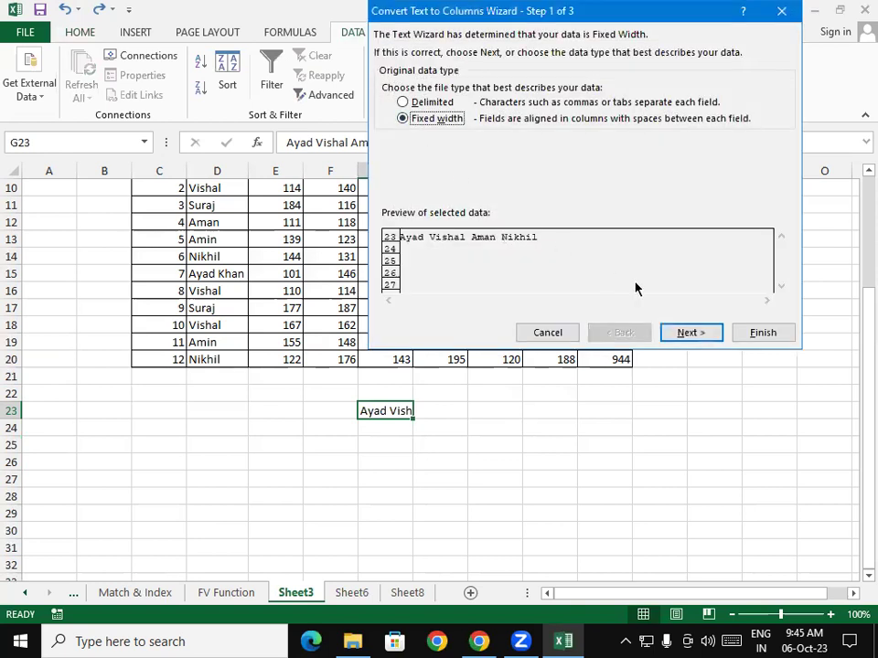
{"action": "left_click", "coordinate": [694, 332]}
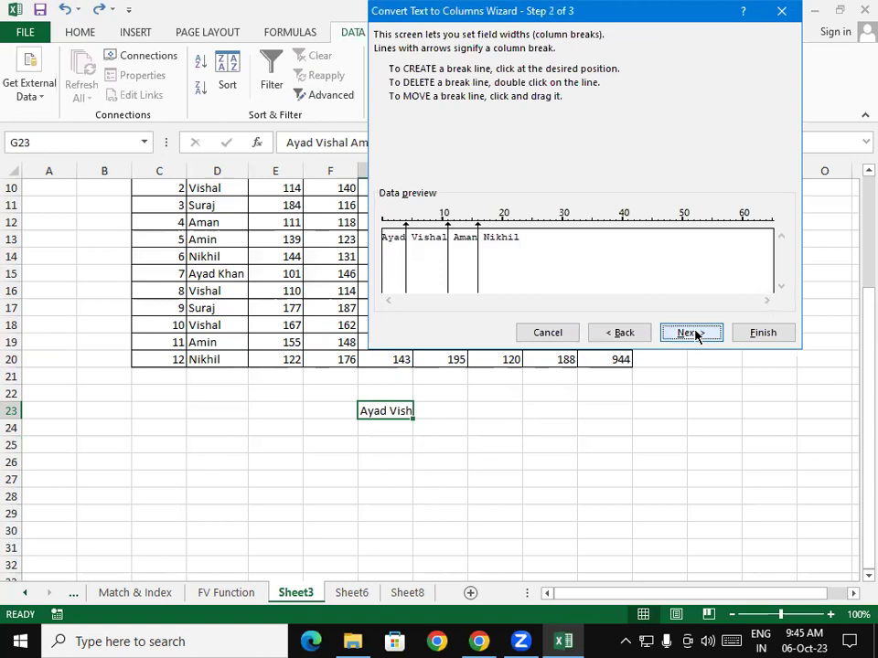
{"action": "left_click", "coordinate": [695, 334]}
{"action": "left_click", "coordinate": [777, 336]}
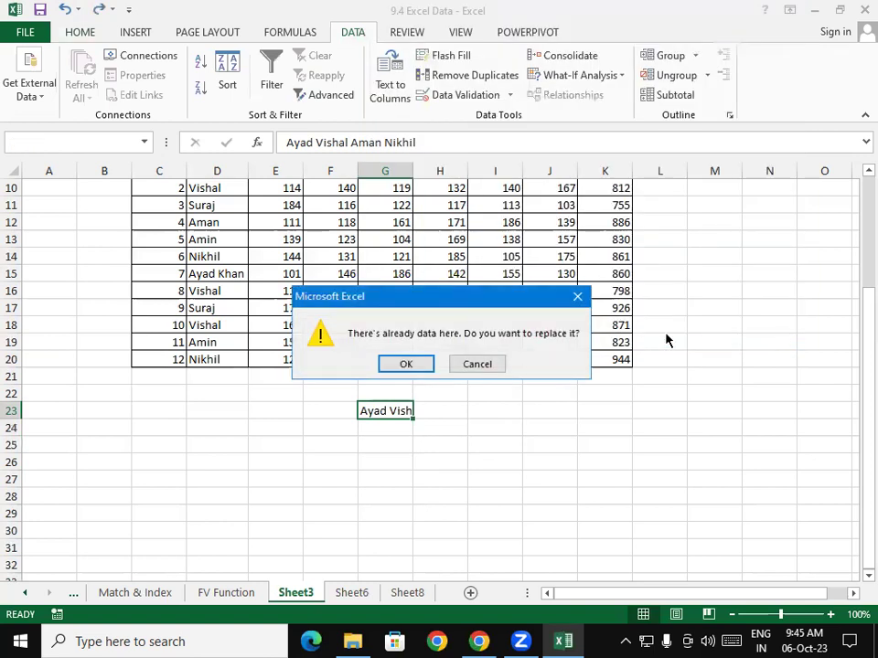
{"action": "left_click", "coordinate": [427, 371]}
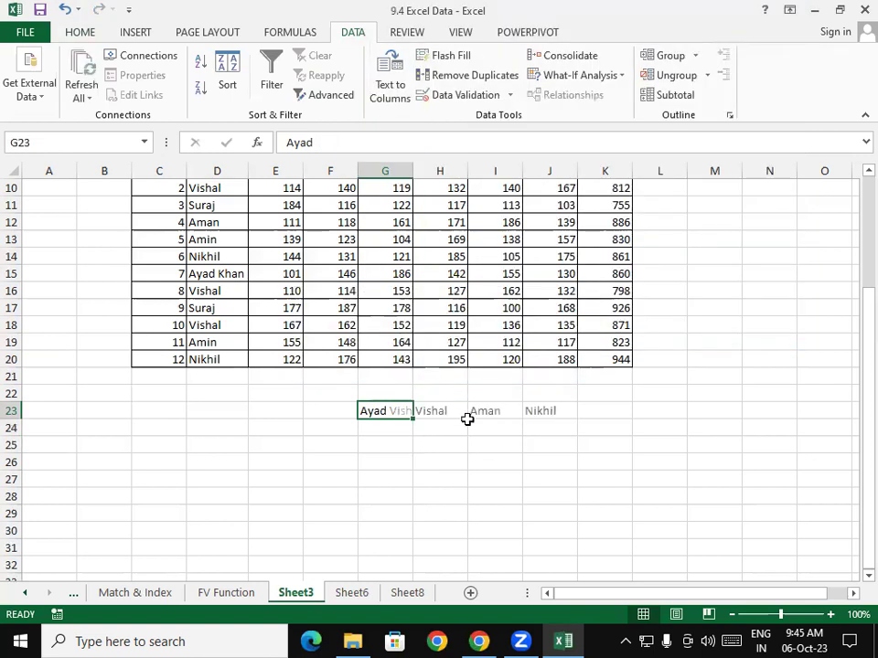
{"action": "left_click_drag", "start_coordinate": [394, 412], "coordinate": [552, 402]}
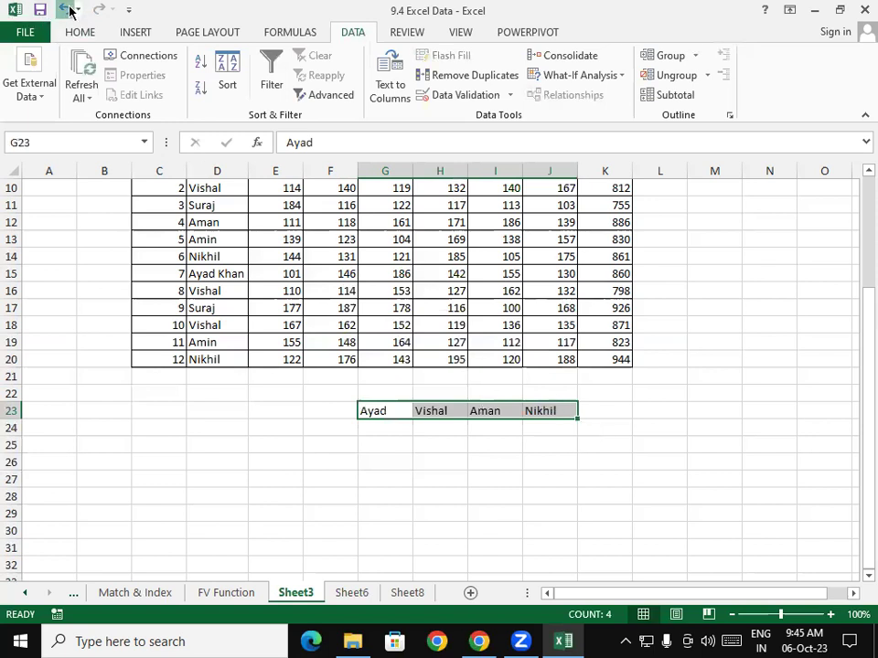
{"action": "left_click", "coordinate": [66, 9]}
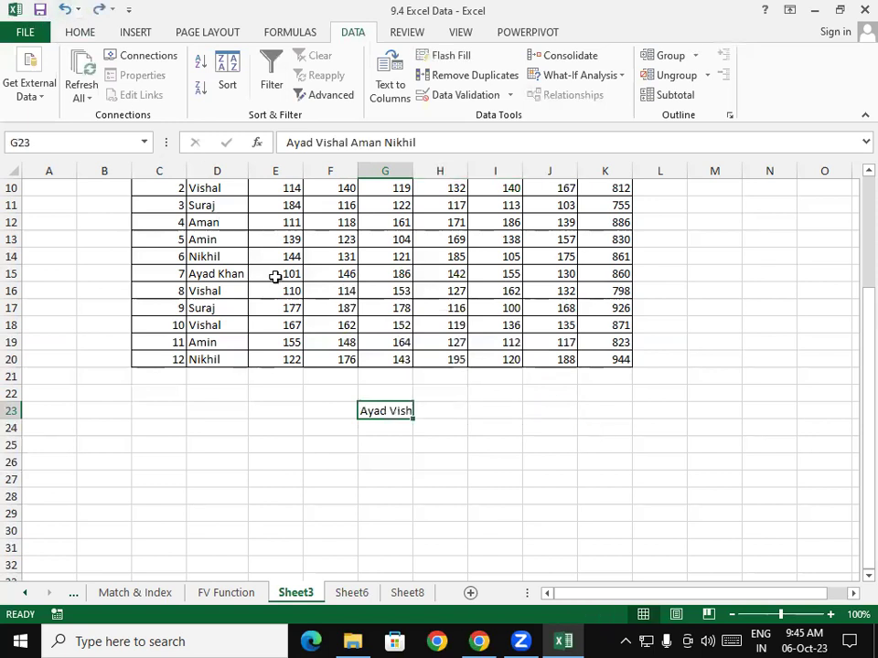
Step: Use Fill > Justify to stack Ayad, Vishal, Aman and Nikhil in G23:G26
{"action": "left_click", "coordinate": [84, 34]}
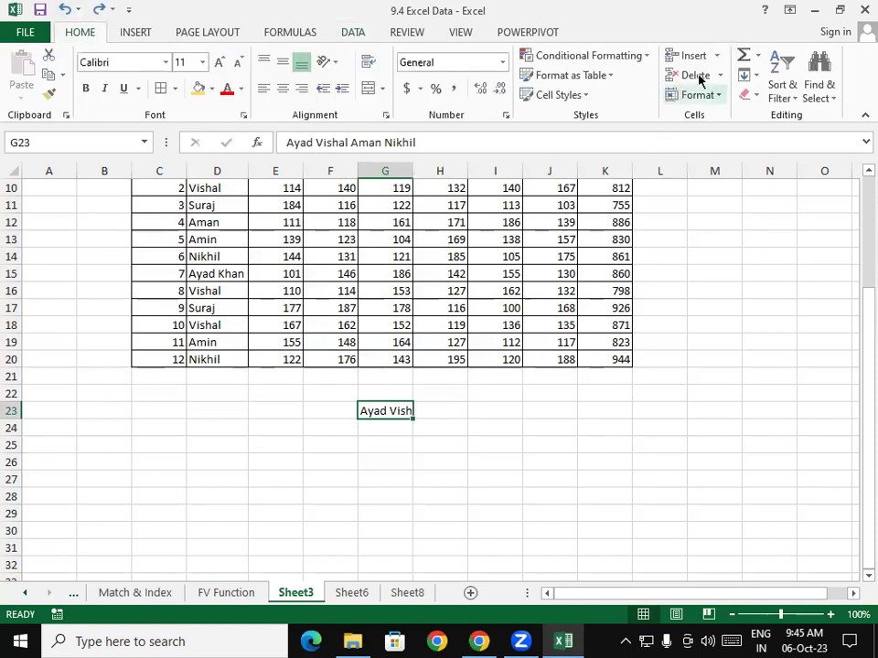
{"action": "left_click", "coordinate": [750, 75]}
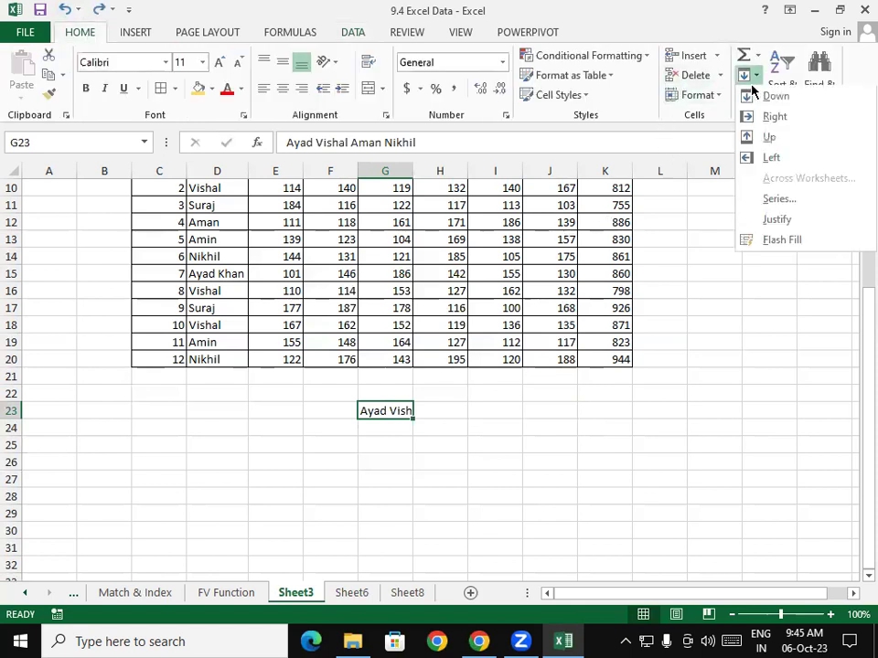
{"action": "left_click", "coordinate": [776, 220]}
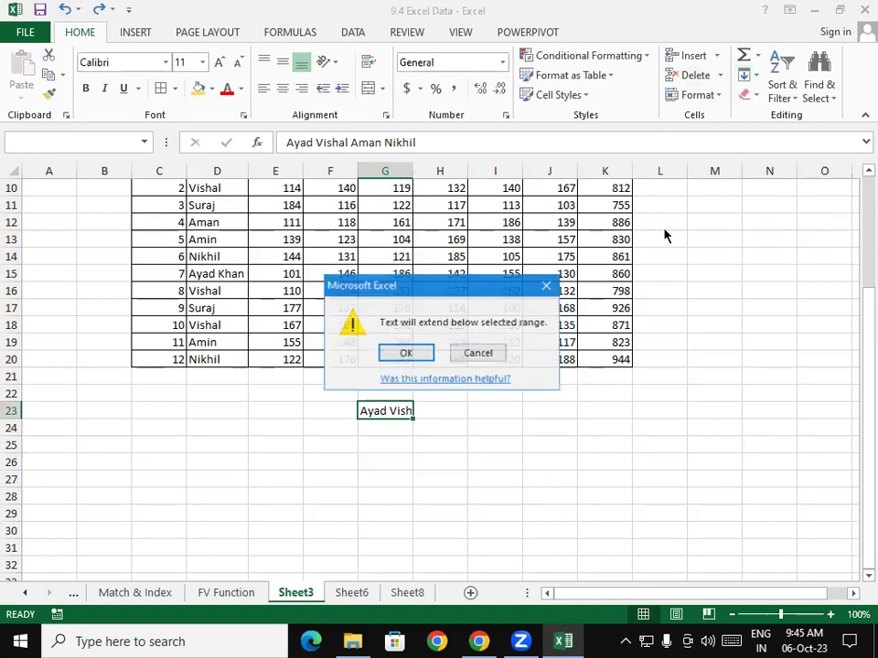
{"action": "left_click", "coordinate": [410, 352]}
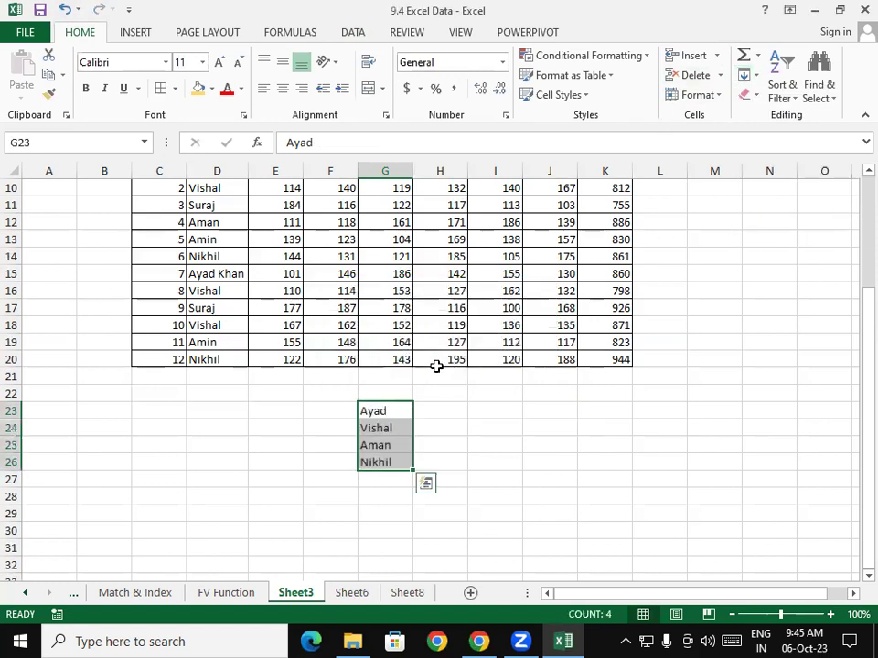
{"action": "left_click", "coordinate": [447, 412]}
{"action": "left_click_drag", "start_coordinate": [389, 412], "coordinate": [390, 468]}
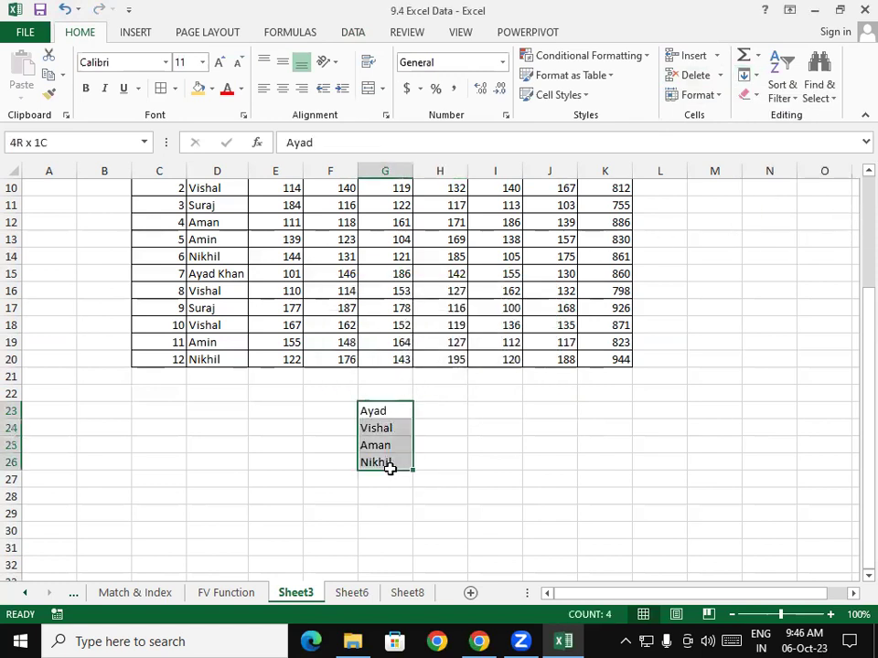
{"action": "left_click", "coordinate": [650, 340]}
{"action": "left_click", "coordinate": [755, 75]}
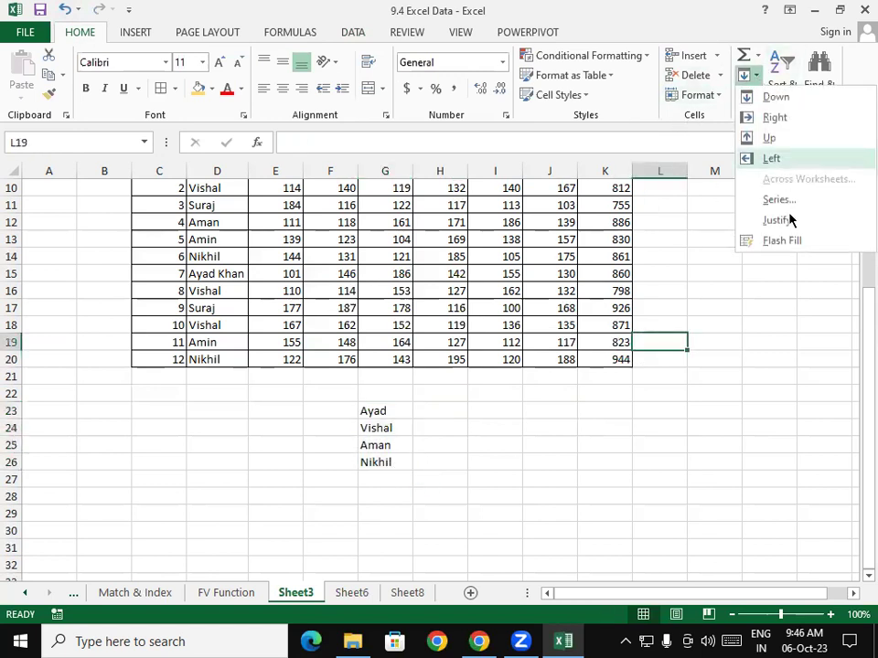
{"action": "key", "text": "Escape"}
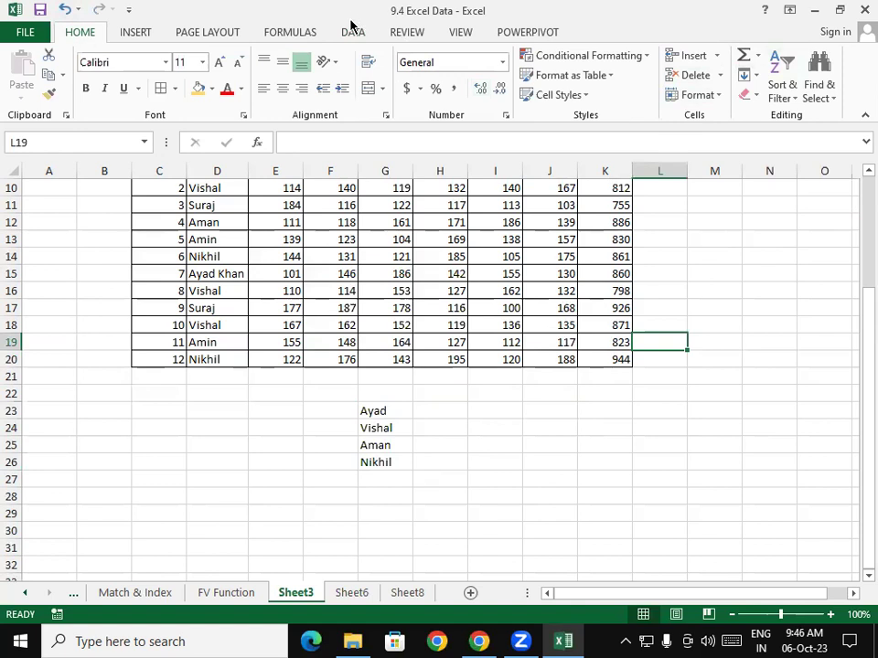
Step: Scroll back through the sheet tabs looking for the earlier worksheets
{"action": "left_click", "coordinate": [353, 34]}
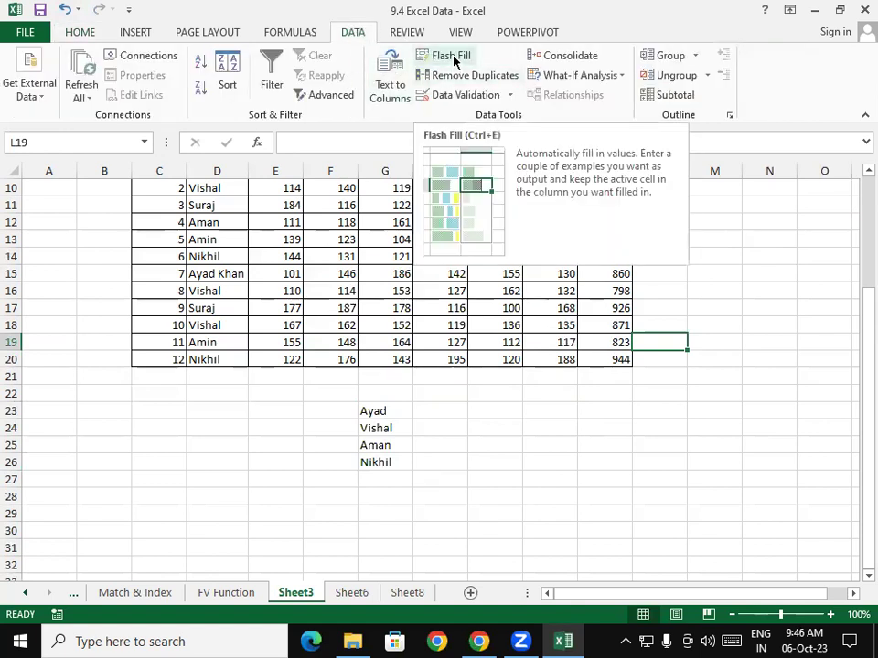
{"action": "left_click", "coordinate": [264, 326]}
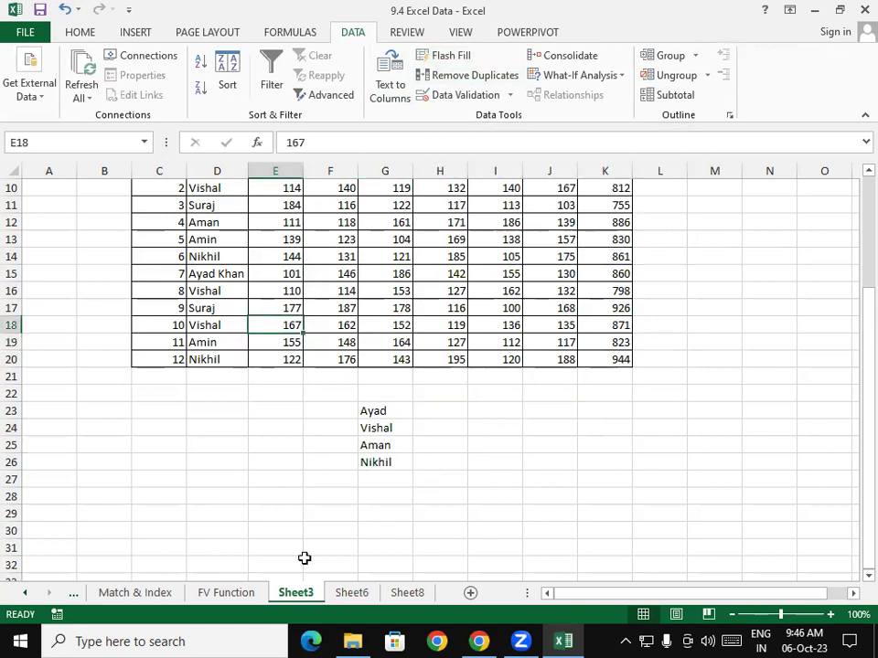
{"action": "left_click", "coordinate": [73, 592]}
{"action": "left_click", "coordinate": [73, 595]}
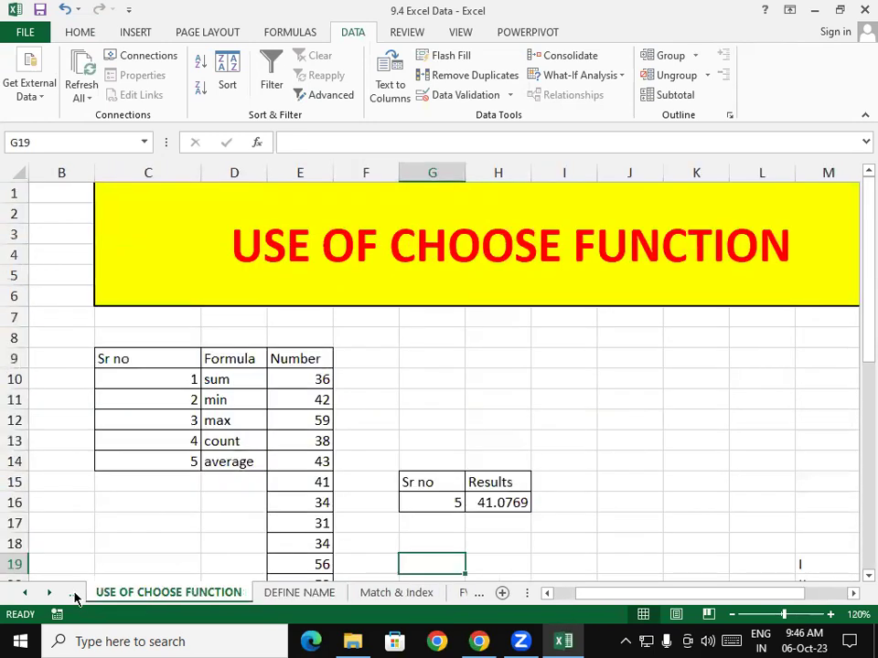
{"action": "left_click", "coordinate": [74, 594]}
{"action": "left_click", "coordinate": [69, 595]}
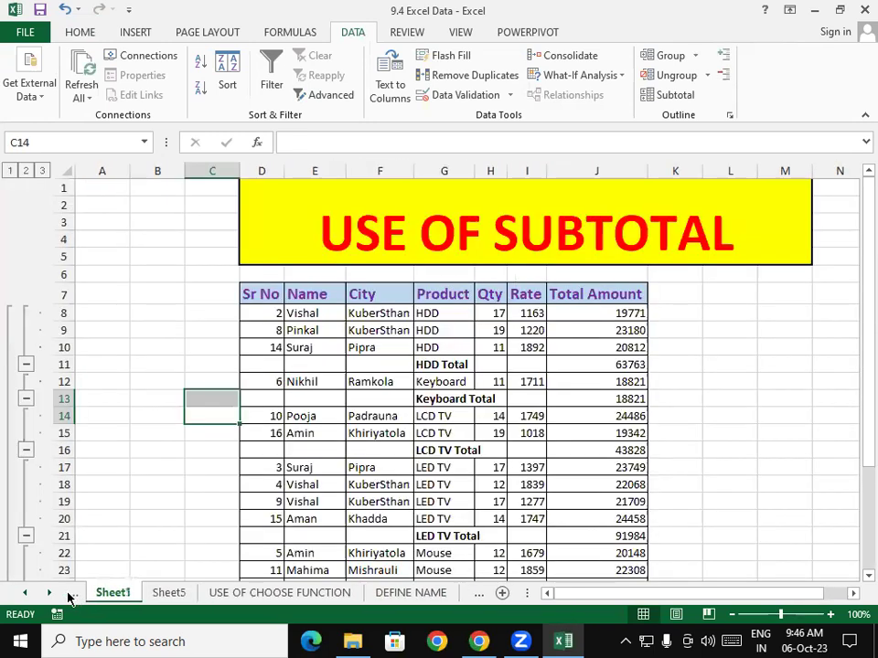
{"action": "left_click", "coordinate": [68, 596]}
{"action": "left_click", "coordinate": [68, 596]}
{"action": "left_click", "coordinate": [70, 596]}
{"action": "left_click", "coordinate": [75, 597]}
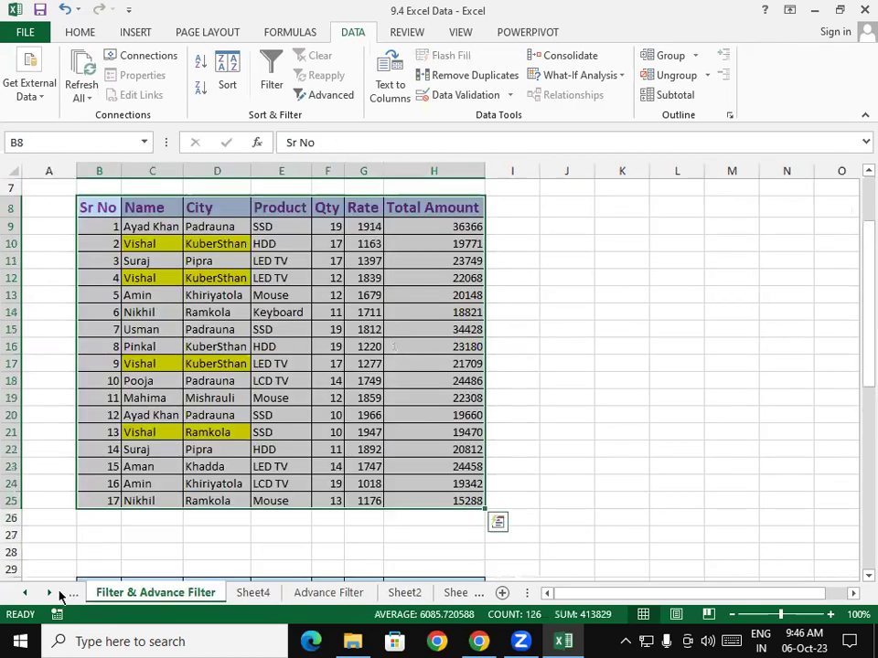
Step: Pick Text Function from the Activate sheet list
{"action": "right_click", "coordinate": [60, 595]}
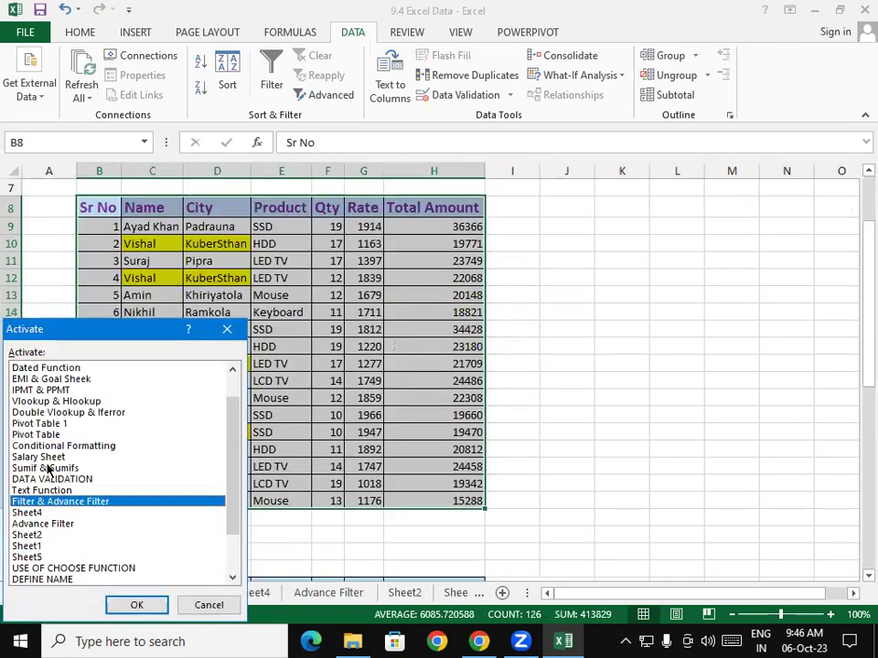
{"action": "left_click", "coordinate": [52, 491]}
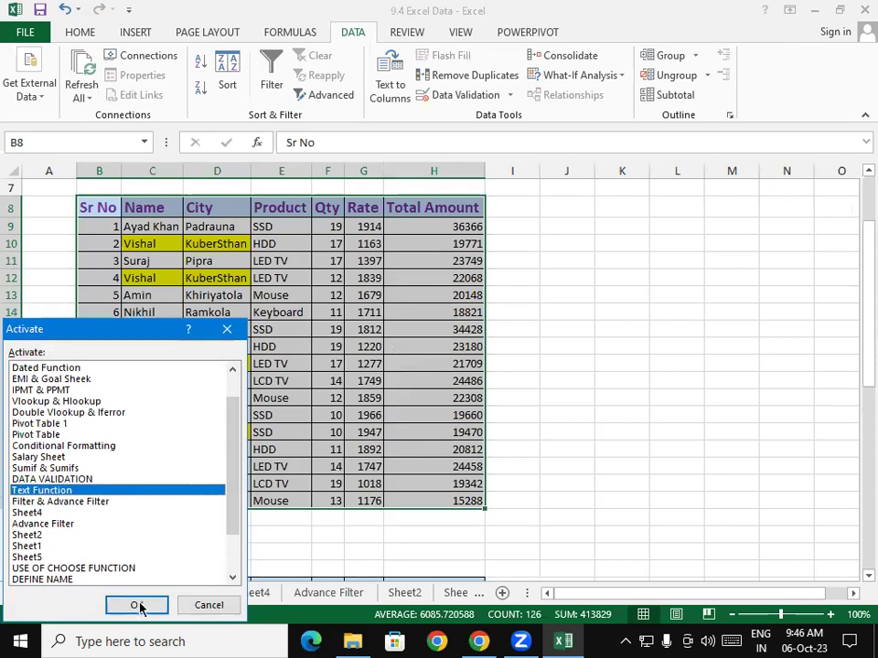
{"action": "left_click", "coordinate": [137, 605]}
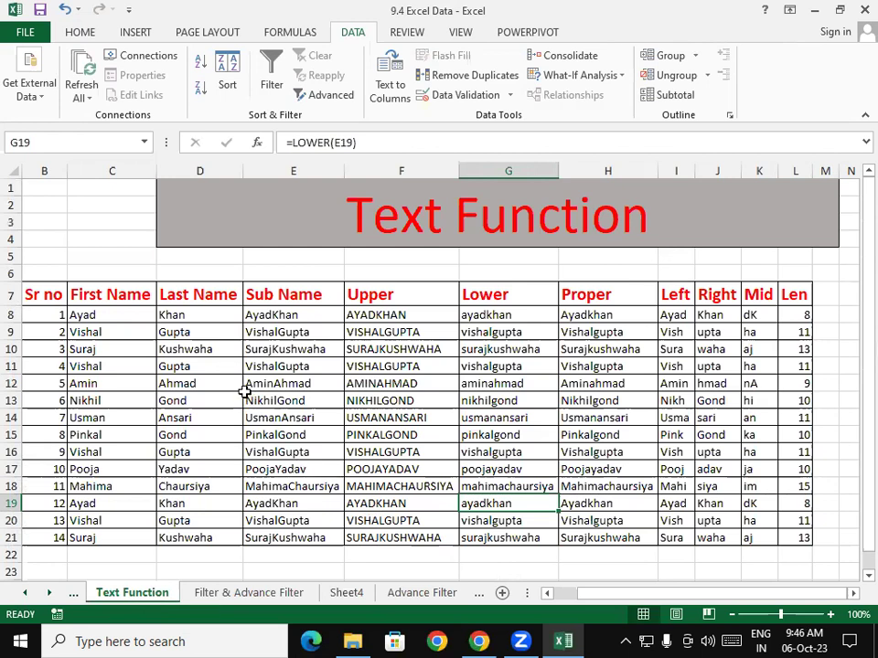
Step: Select the Sub Name cells E8:E13 and inspect the CONCATENATE formula in E8
{"action": "left_click_drag", "start_coordinate": [284, 313], "coordinate": [273, 533]}
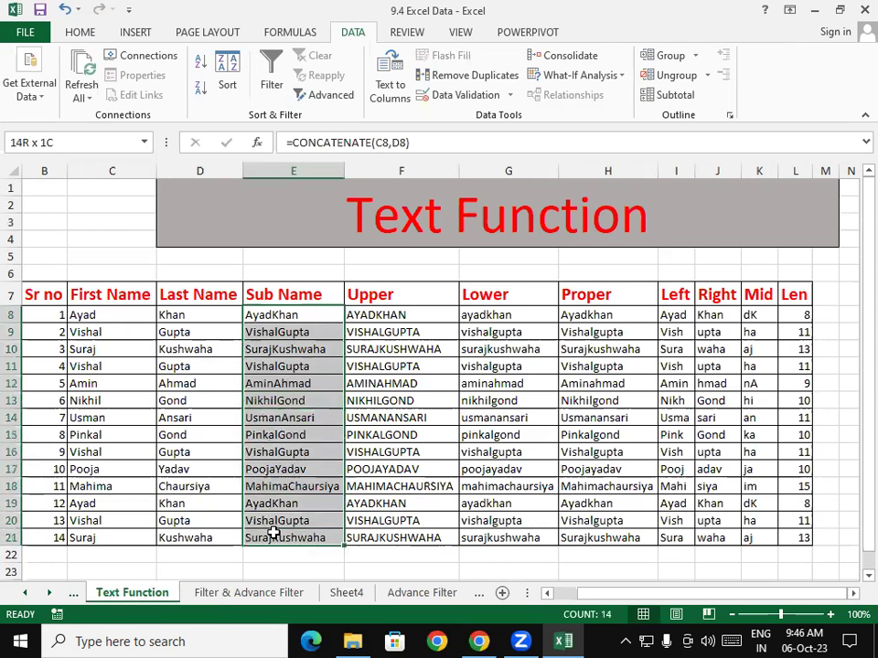
{"action": "left_click", "coordinate": [295, 312]}
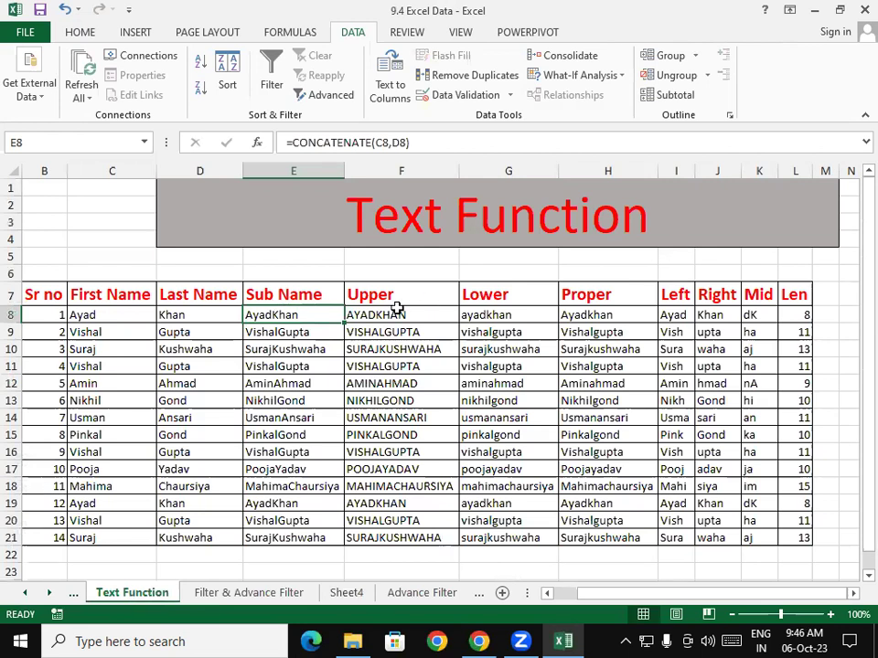
{"action": "left_click_drag", "start_coordinate": [122, 313], "coordinate": [112, 486]}
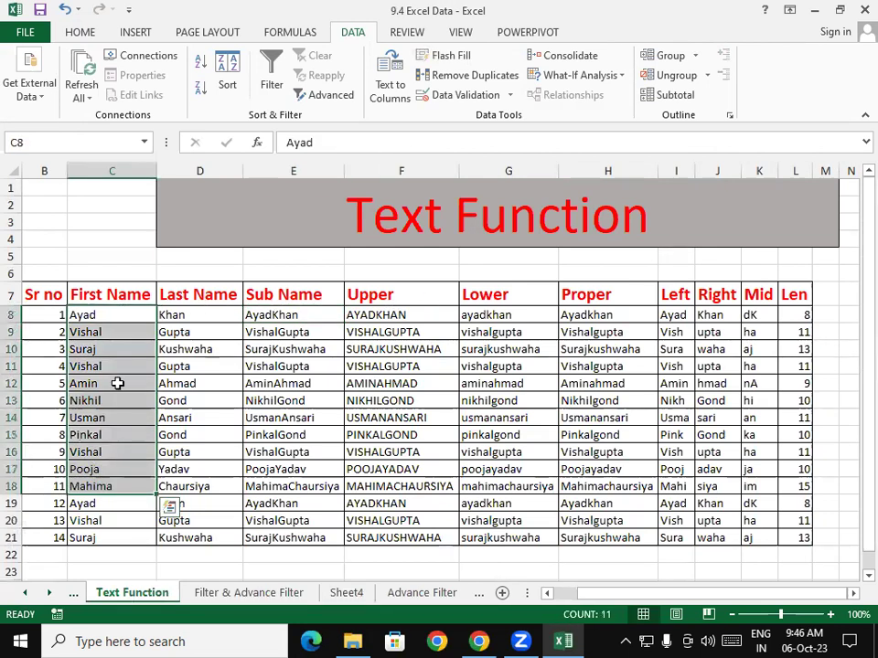
{"action": "left_click_drag", "start_coordinate": [199, 315], "coordinate": [183, 452]}
{"action": "left_click_drag", "start_coordinate": [283, 314], "coordinate": [281, 404]}
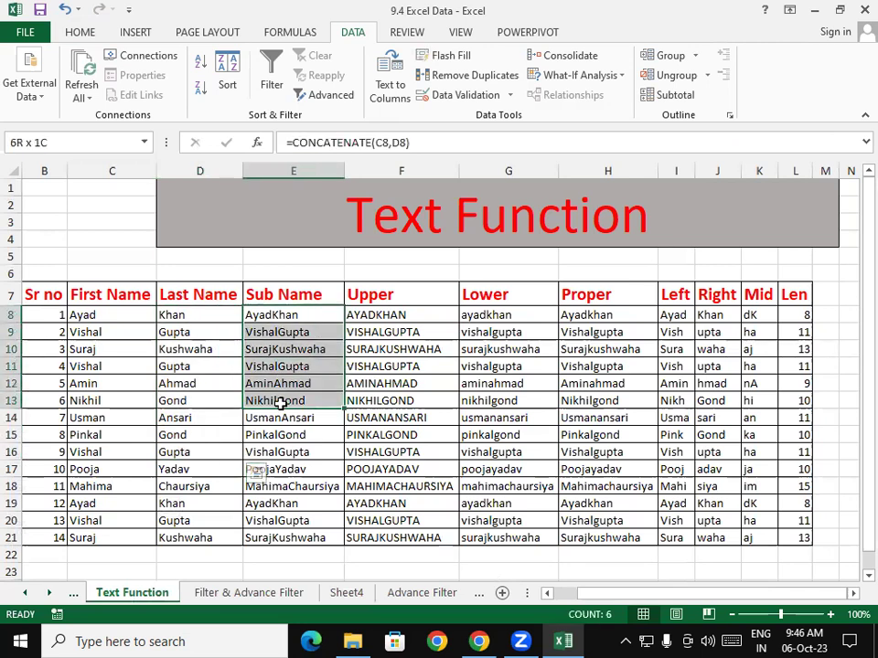
{"action": "left_click_drag", "start_coordinate": [281, 403], "coordinate": [285, 403]}
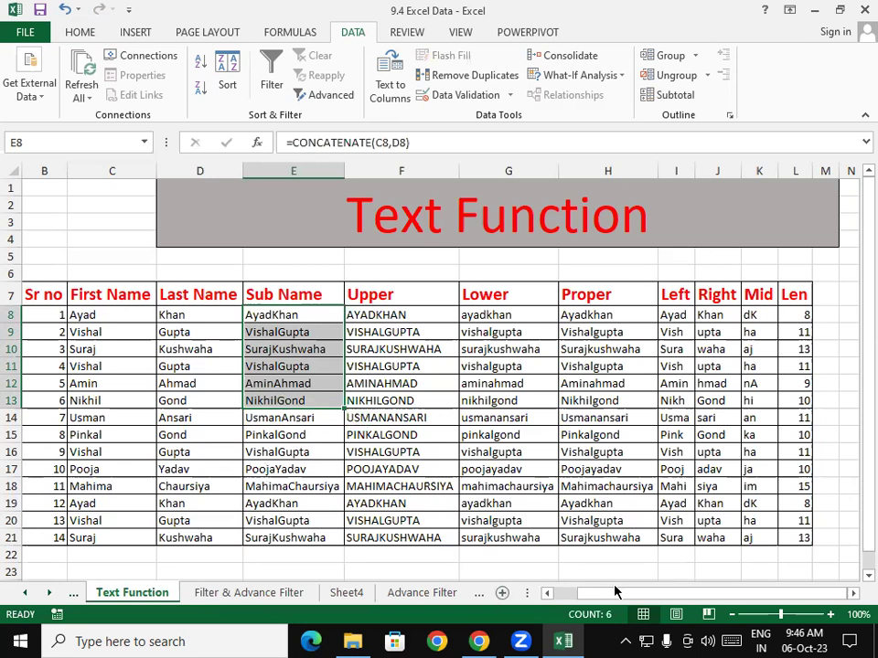
Step: Widen the empty columns N and M beside the Len column
{"action": "left_click", "coordinate": [852, 592]}
{"action": "left_click", "coordinate": [852, 592]}
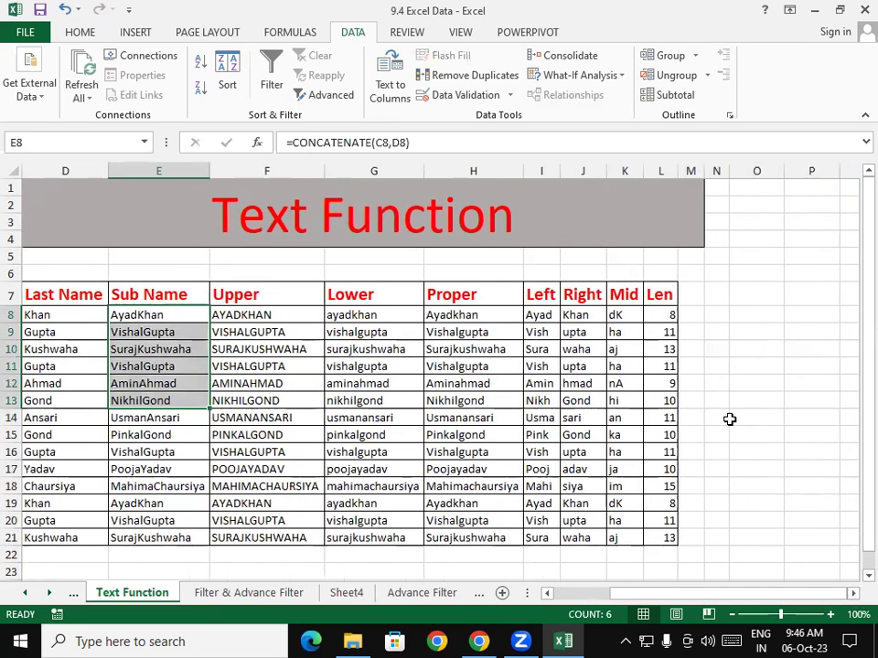
{"action": "left_click", "coordinate": [693, 313]}
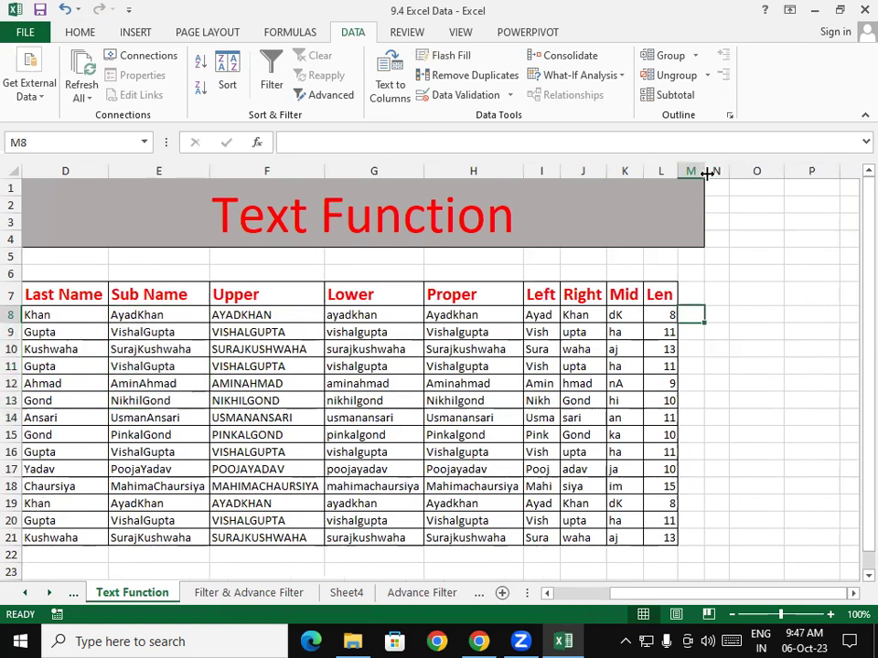
{"action": "left_click_drag", "start_coordinate": [731, 170], "coordinate": [756, 171]}
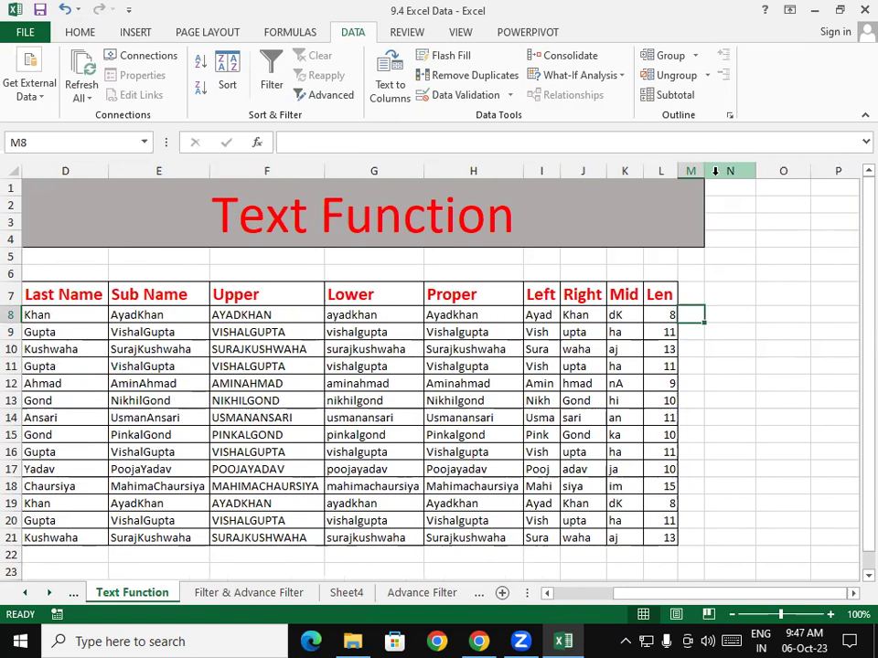
{"action": "left_click_drag", "start_coordinate": [703, 175], "coordinate": [746, 174]}
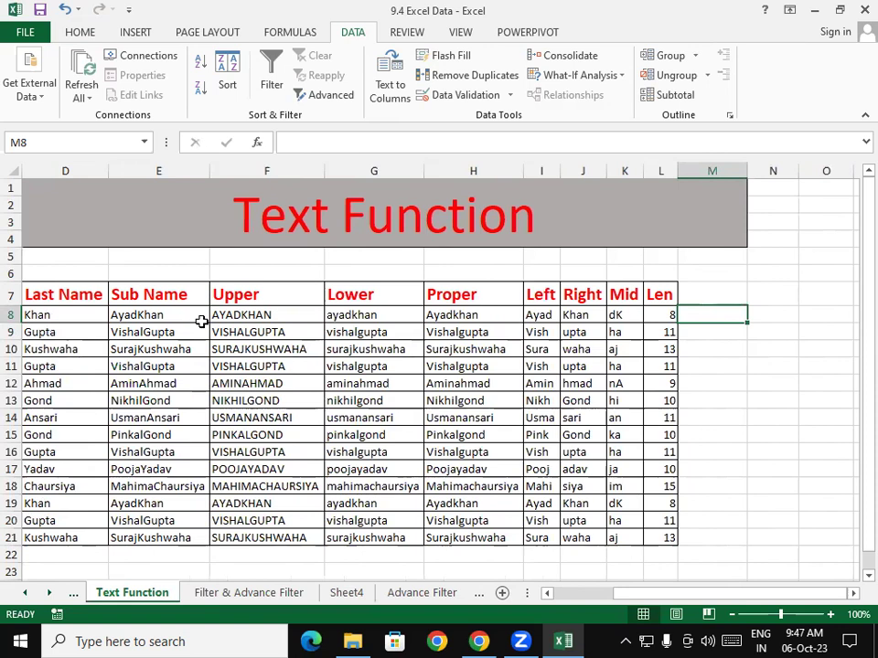
Step: Enter Ayad in M8 and Flash Fill the first names down M8:M21
{"action": "type", "text": "yad"}
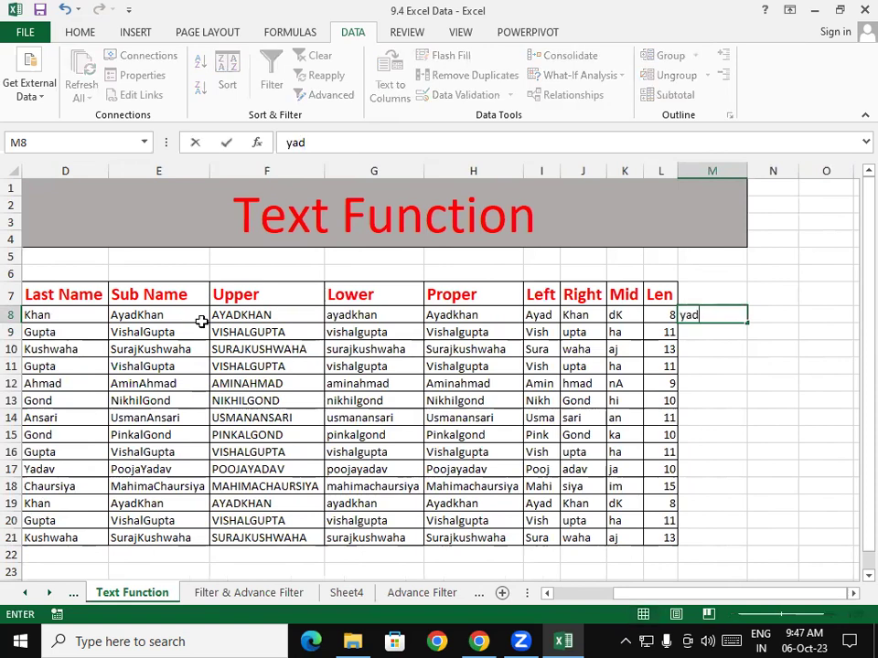
{"action": "key", "text": "BackSpace"}
{"action": "key", "text": "BackSpace"}
{"action": "key", "text": "BackSpace"}
{"action": "type", "text": "y"}
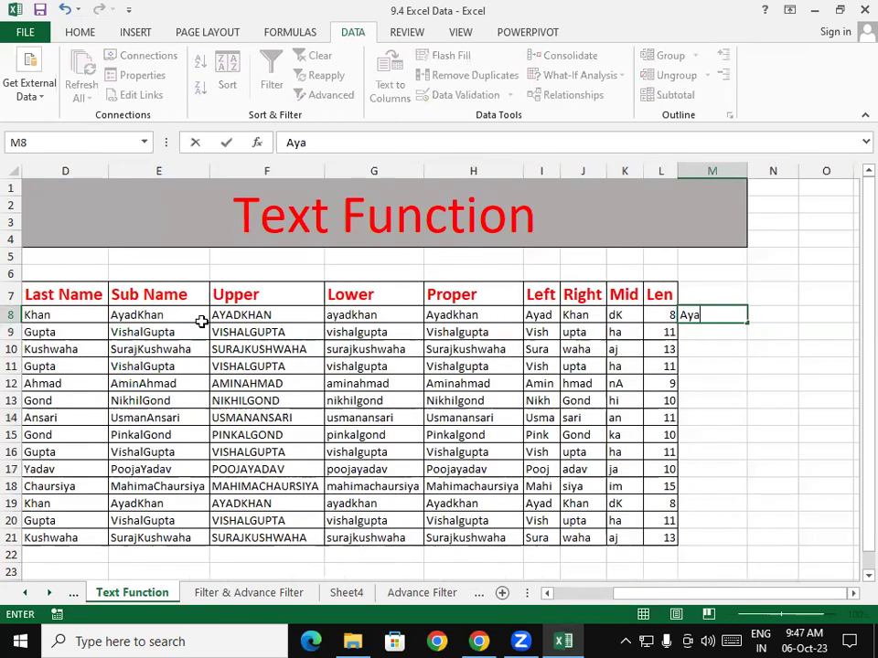
{"action": "key", "text": "Return"}
{"action": "key", "text": "Up"}
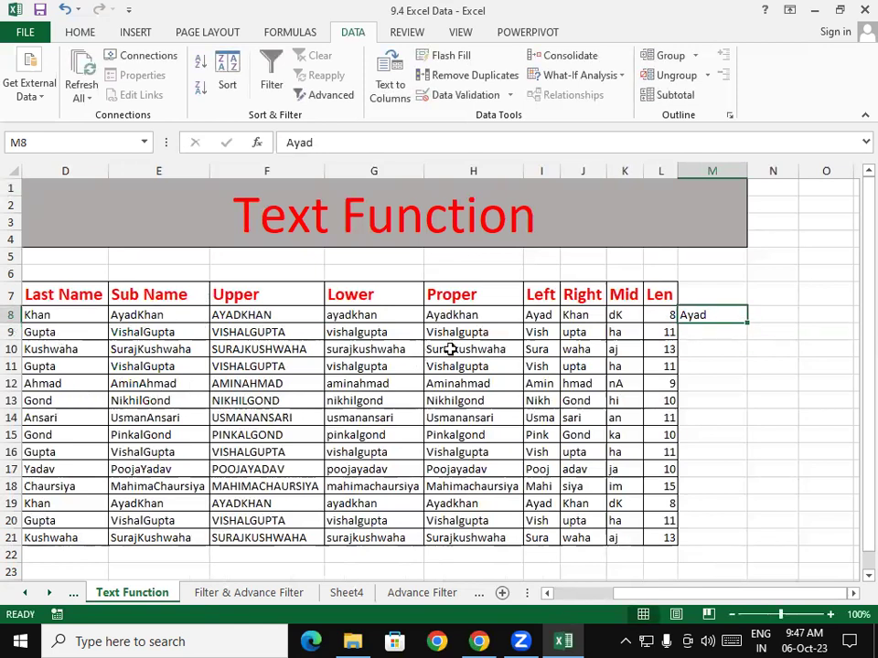
{"action": "left_click", "coordinate": [434, 59]}
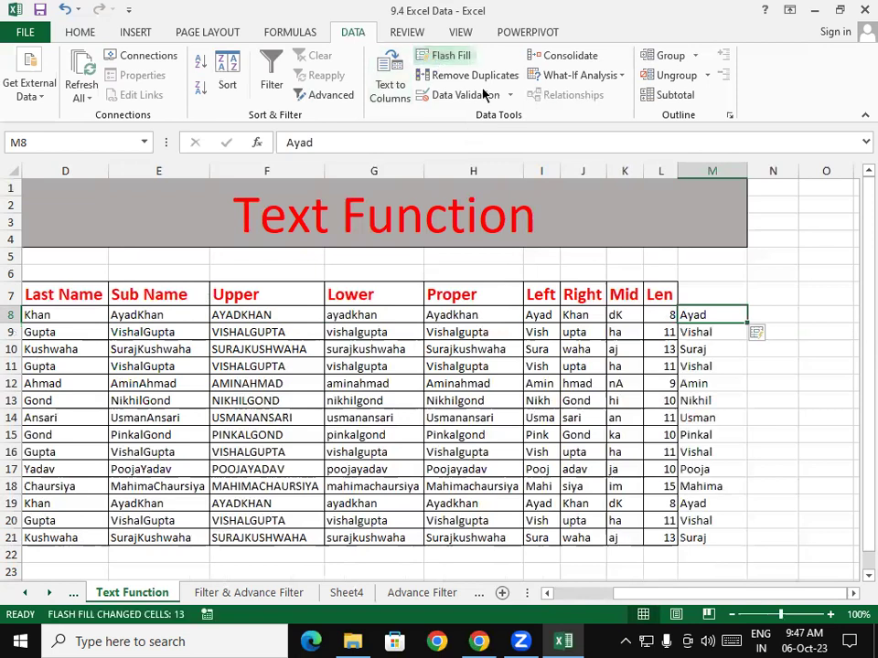
{"action": "left_click_drag", "start_coordinate": [695, 314], "coordinate": [694, 530]}
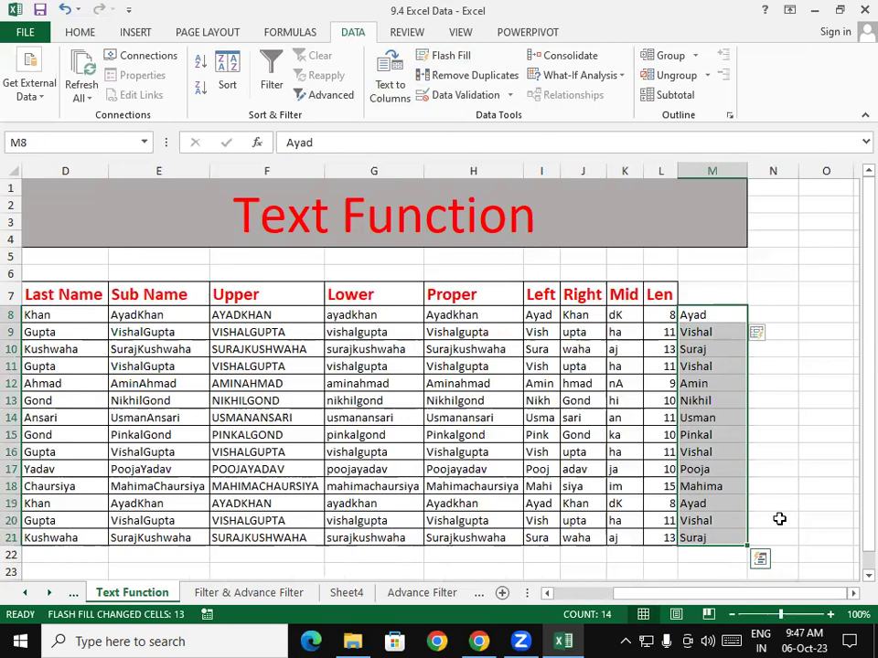
{"action": "left_click", "coordinate": [785, 315]}
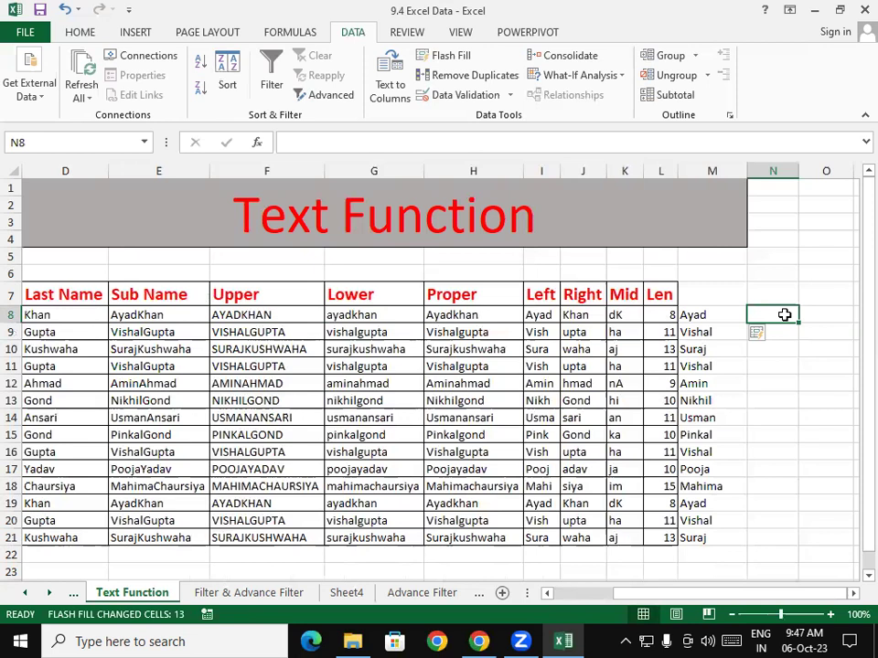
Step: Flash Fill last names from Khan in N8, then delete both name columns M and N
{"action": "type", "text": "Khan"}
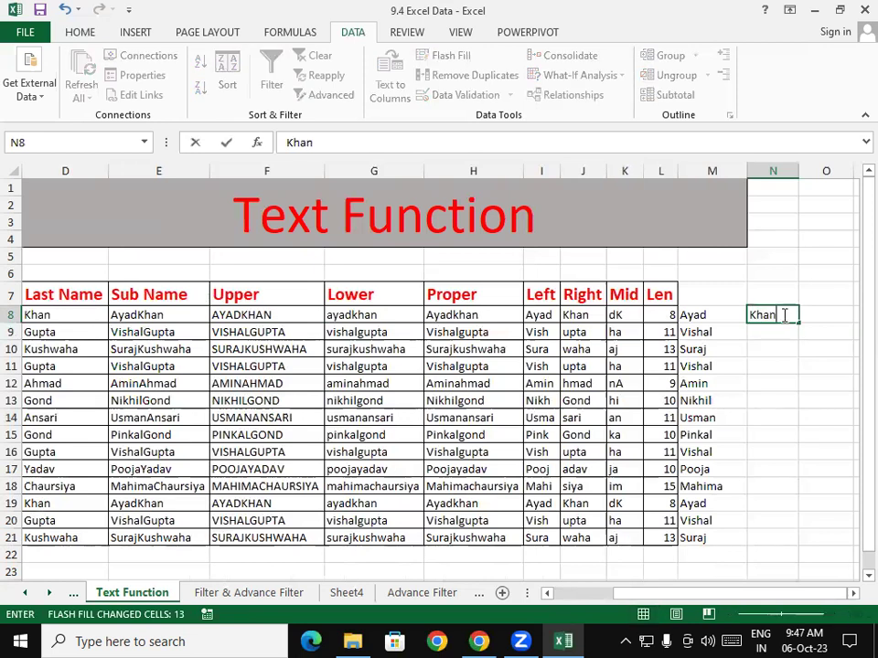
{"action": "left_click", "coordinate": [769, 337]}
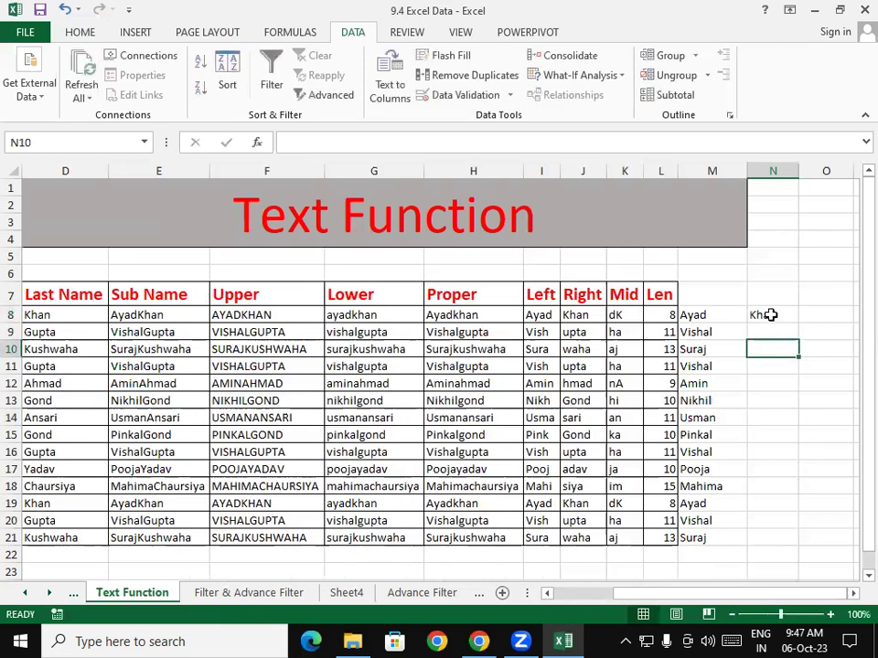
{"action": "left_click", "coordinate": [771, 314]}
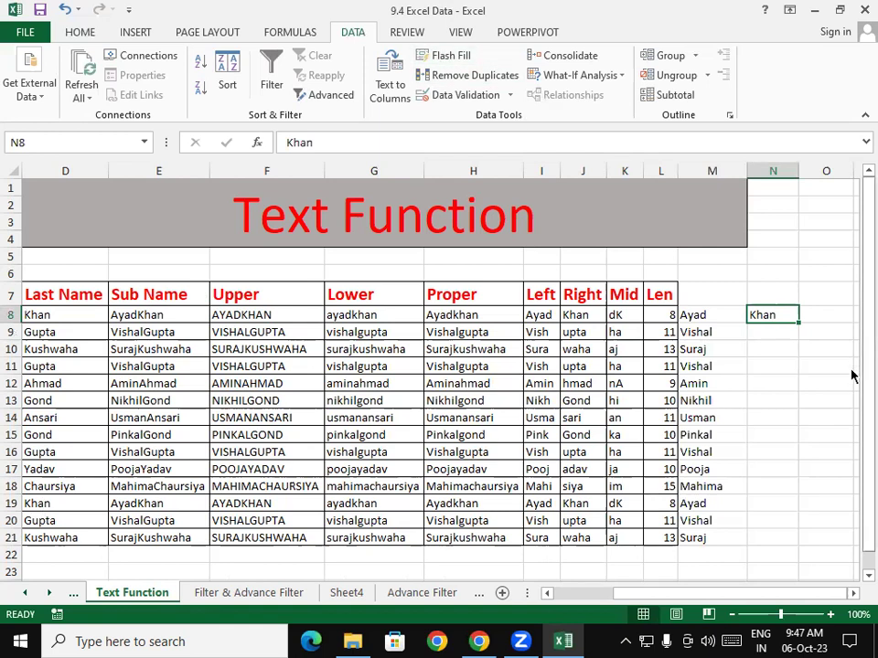
{"action": "key", "text": "ctrl+e"}
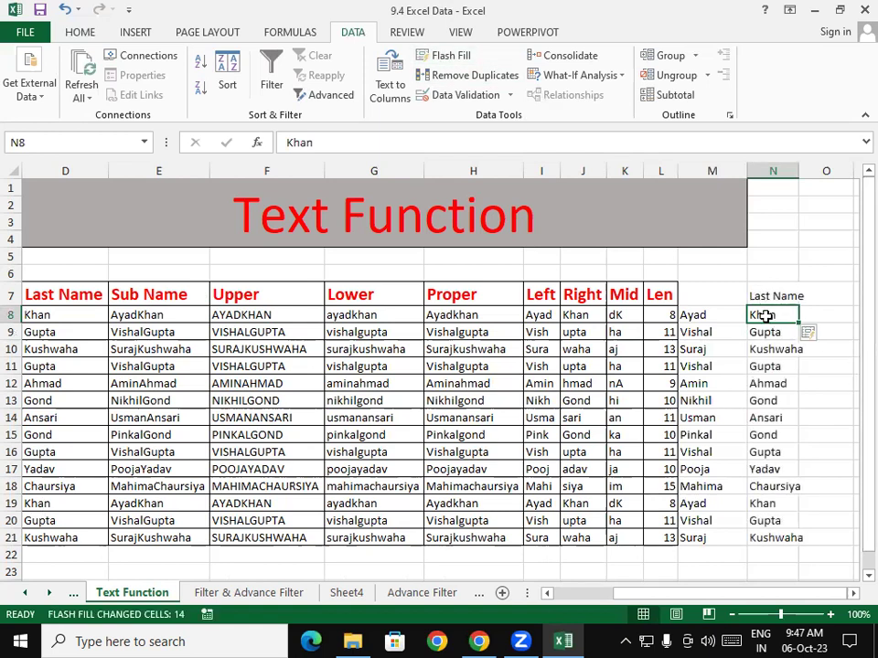
{"action": "left_click_drag", "start_coordinate": [764, 315], "coordinate": [784, 535]}
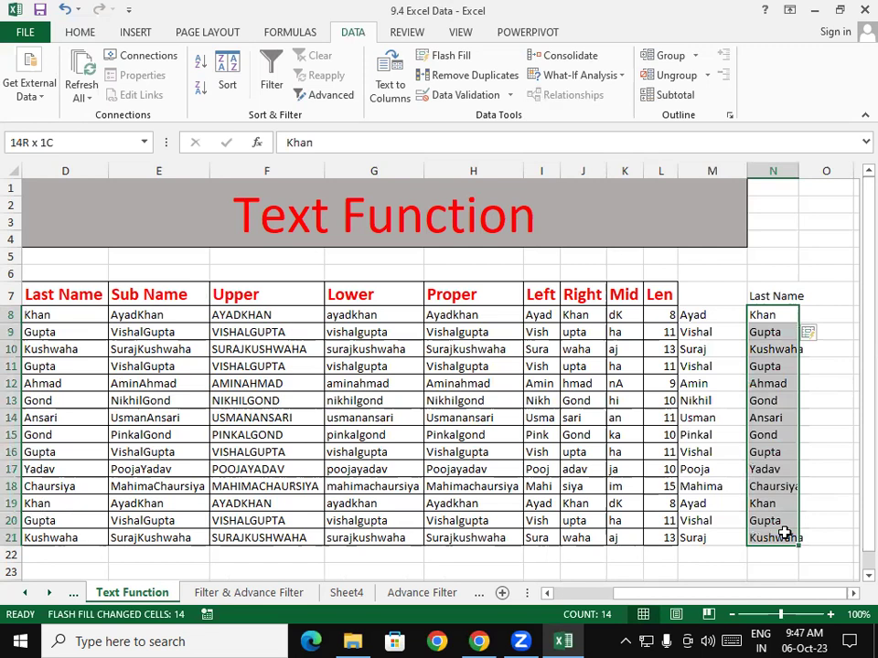
{"action": "mouse_move", "coordinate": [696, 291]}
{"action": "left_mouse_down"}
{"action": "mouse_move", "coordinate": [789, 551]}
{"action": "mouse_move", "coordinate": [770, 556]}
{"action": "left_mouse_up"}
{"action": "key", "text": "Delete"}
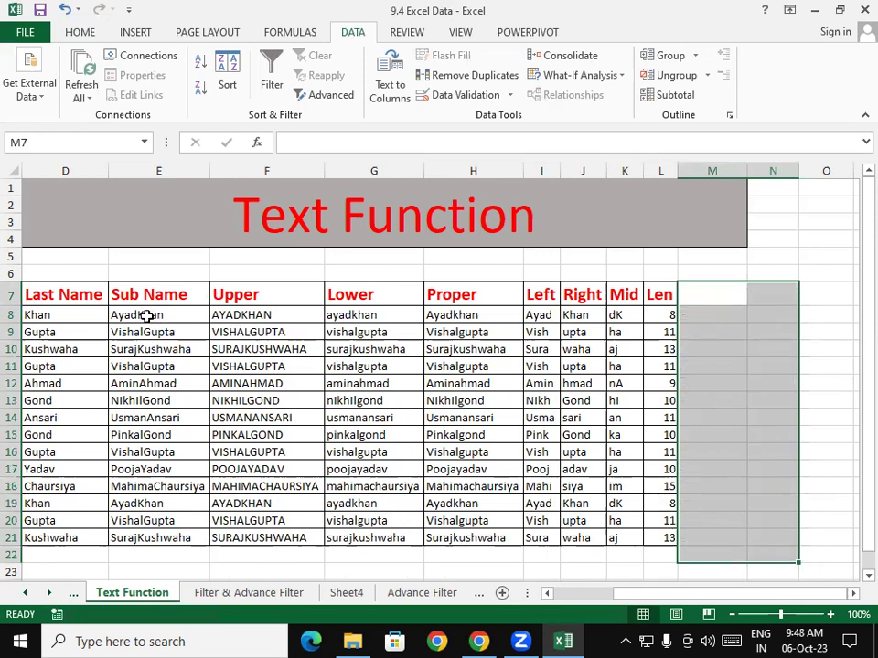
Step: Copy the joined Sub Names in E8:E21
{"action": "left_click_drag", "start_coordinate": [146, 315], "coordinate": [156, 535]}
{"action": "right_click", "coordinate": [153, 402]}
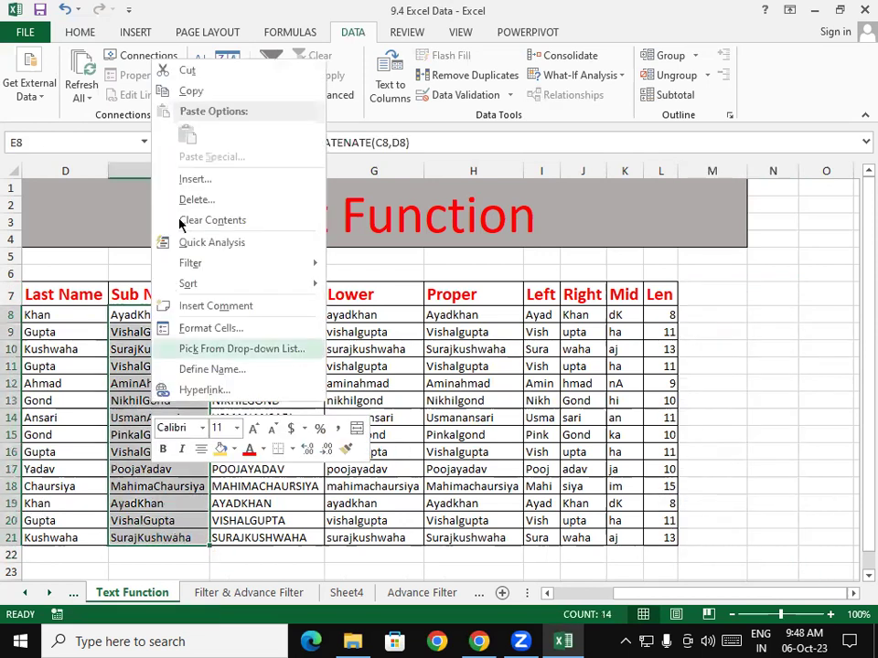
{"action": "left_click", "coordinate": [193, 90]}
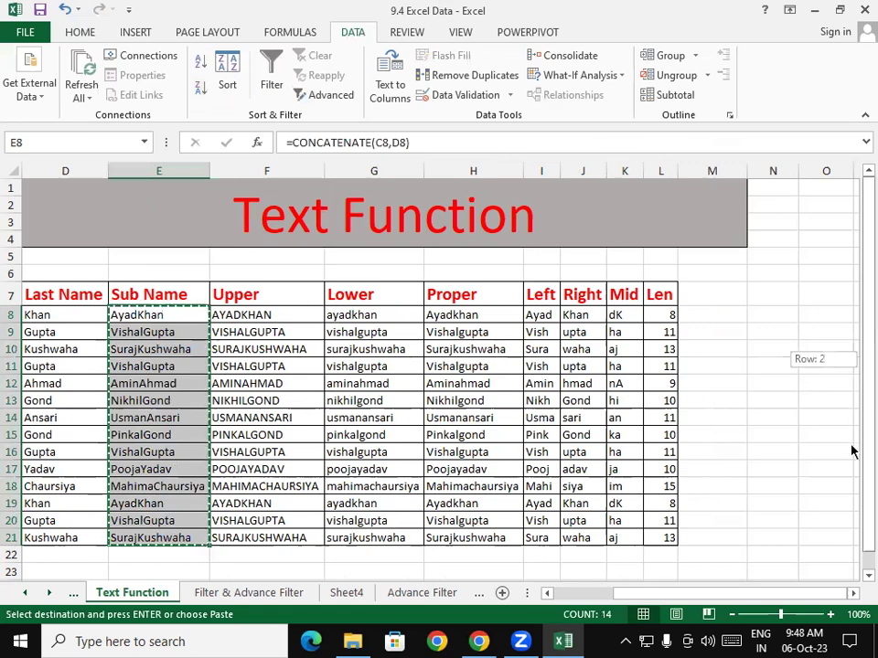
Step: Paste the joined names as plain values into E32:E45
{"action": "scroll", "coordinate": [852, 581], "scroll_direction": "down", "scroll_amount": 1}
{"action": "scroll", "coordinate": [852, 582], "scroll_direction": "down", "scroll_amount": 1}
{"action": "scroll", "coordinate": [852, 581], "scroll_direction": "down", "scroll_amount": 2}
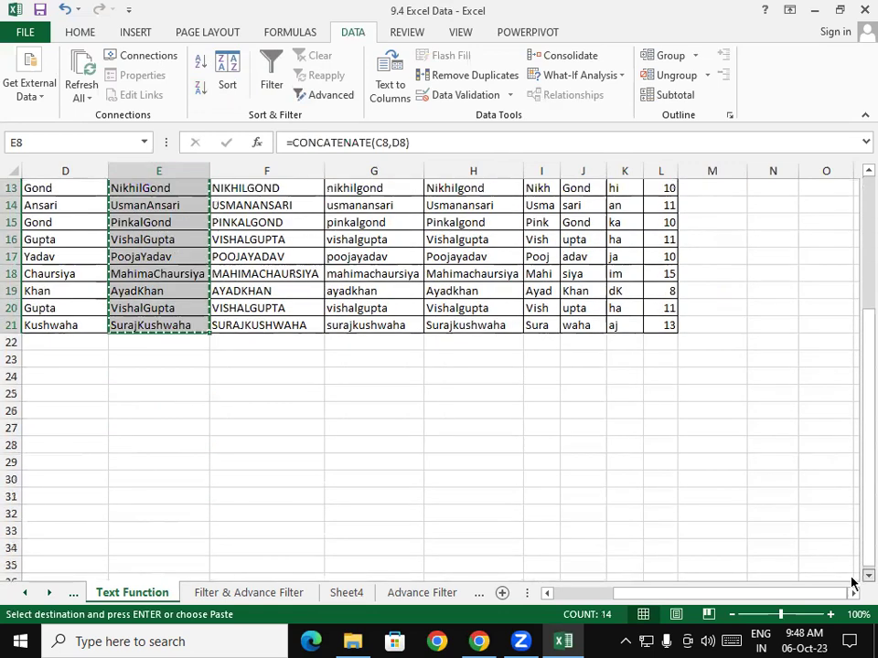
{"action": "scroll", "coordinate": [852, 581], "scroll_direction": "down", "scroll_amount": 4}
{"action": "scroll", "coordinate": [852, 582], "scroll_direction": "down", "scroll_amount": 1}
{"action": "left_click", "coordinate": [153, 289]}
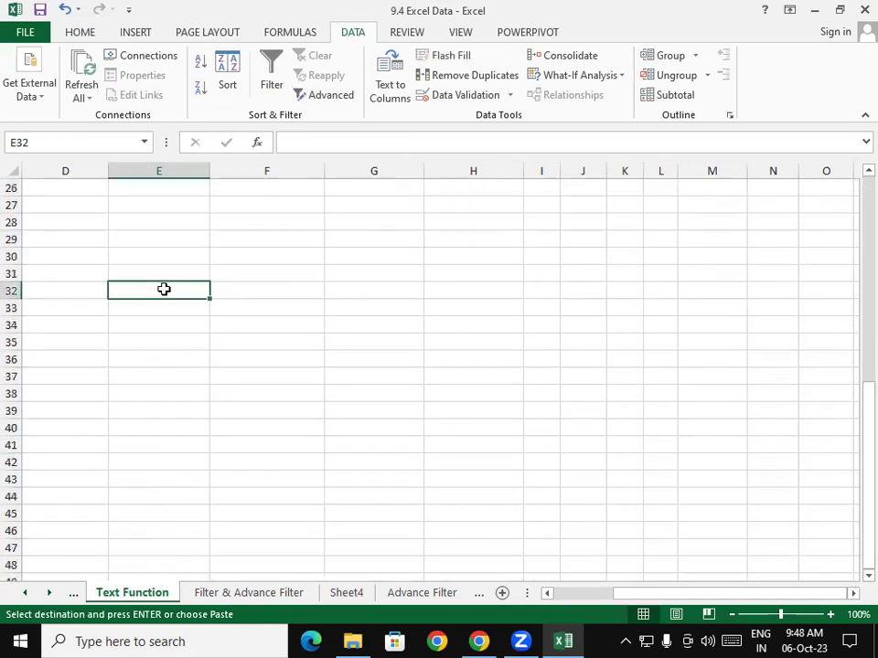
{"action": "right_click", "coordinate": [163, 289]}
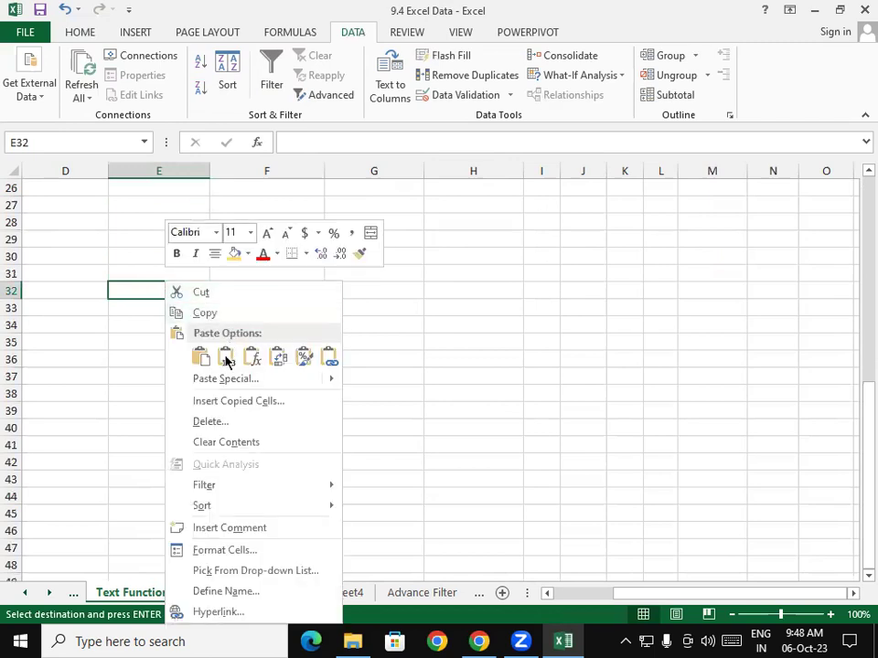
{"action": "left_click", "coordinate": [226, 358]}
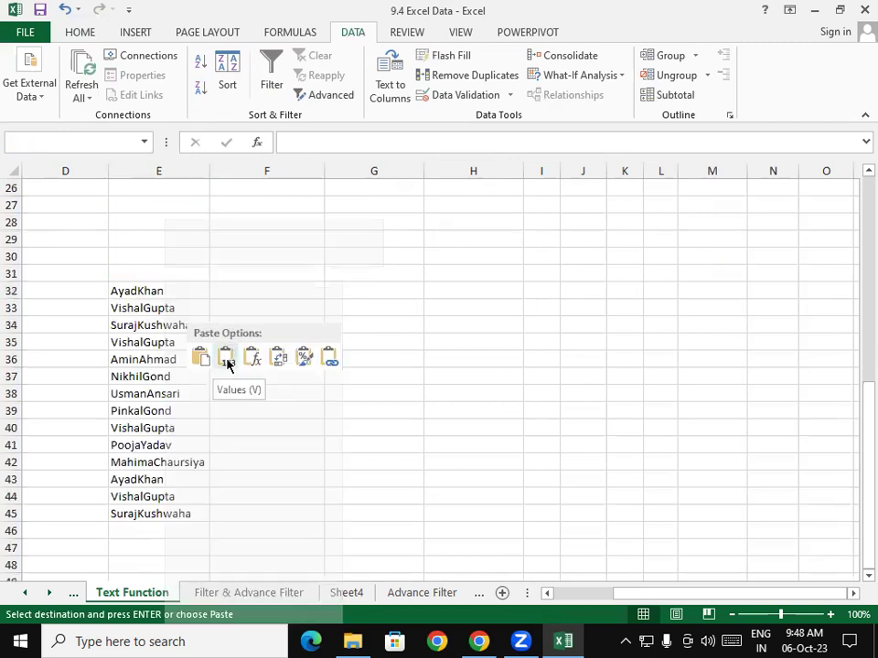
{"action": "left_click", "coordinate": [209, 170]}
{"action": "left_click", "coordinate": [257, 456]}
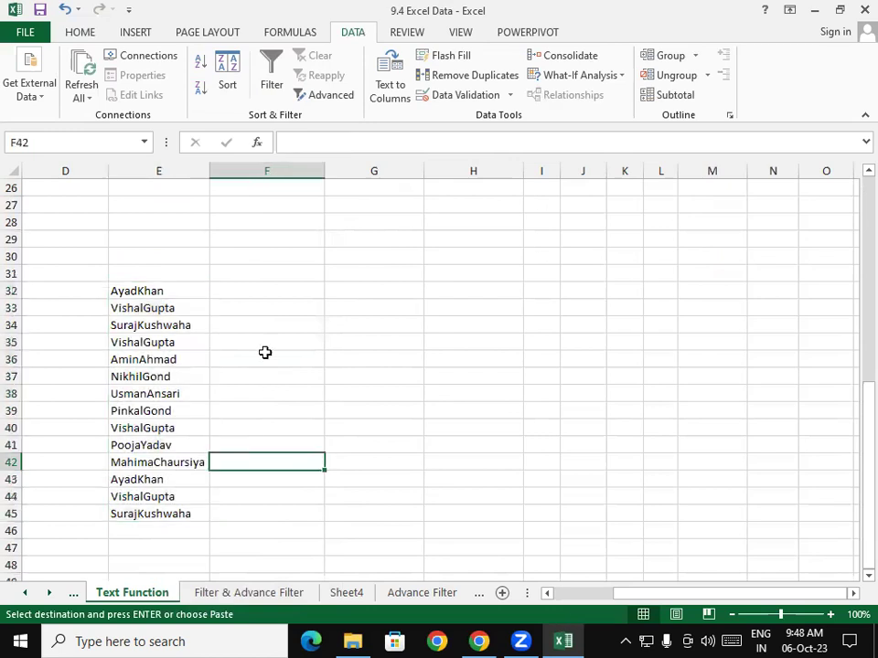
{"action": "left_click", "coordinate": [260, 289]}
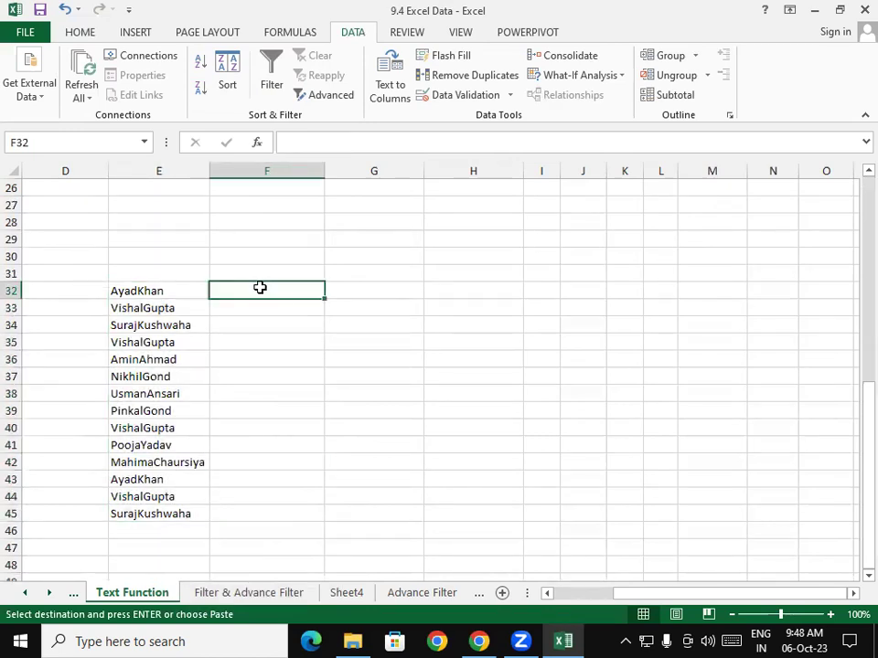
Step: Enter Ayad in F32 and Flash Fill first names down F32:F45 with Ctrl+E
{"action": "type", "text": "Ya"}
{"action": "key", "text": "BackSpace"}
{"action": "type", "text": "Ayad"}
{"action": "key", "text": "ctrl+Return"}
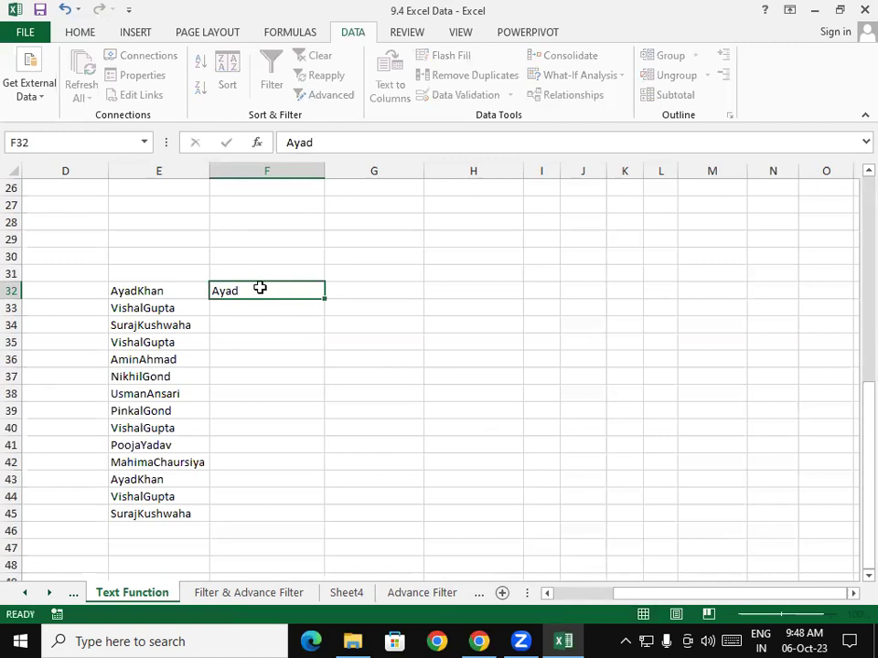
{"action": "key", "text": "ctrl+e"}
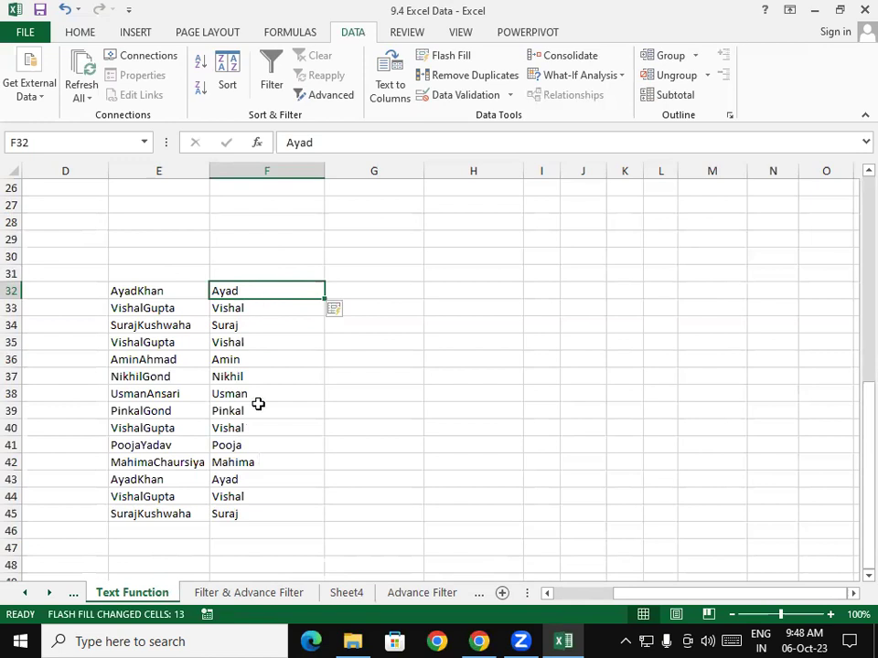
{"action": "left_click_drag", "start_coordinate": [259, 291], "coordinate": [249, 496]}
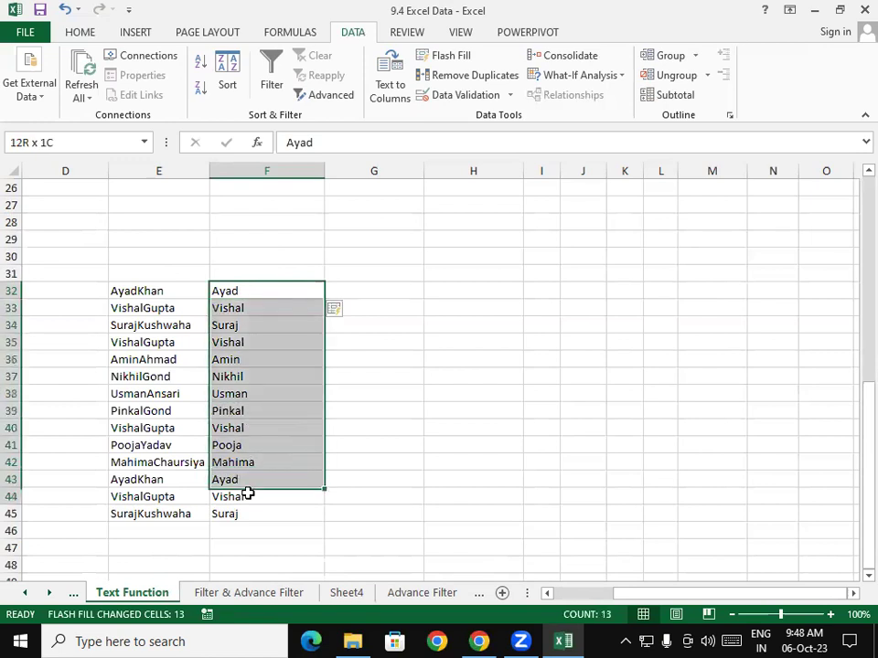
{"action": "left_click", "coordinate": [354, 292]}
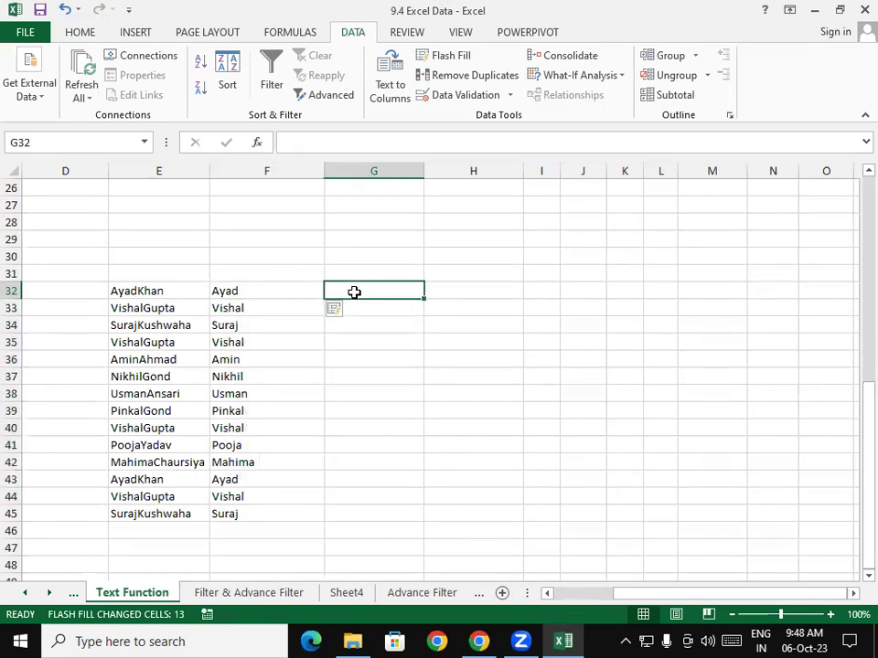
Step: Flash Fill last names into column G from Gond in G37, then clear column G
{"action": "type", "text": "Khan"}
{"action": "key", "text": "Escape"}
{"action": "left_click", "coordinate": [402, 376]}
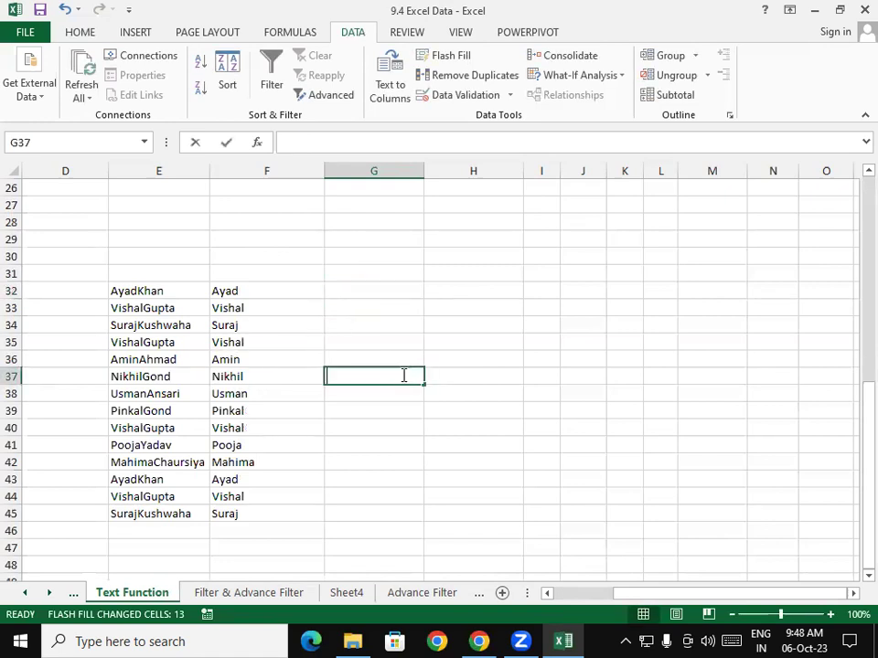
{"action": "type", "text": "Gond"}
{"action": "key", "text": "Return"}
{"action": "left_click", "coordinate": [403, 376]}
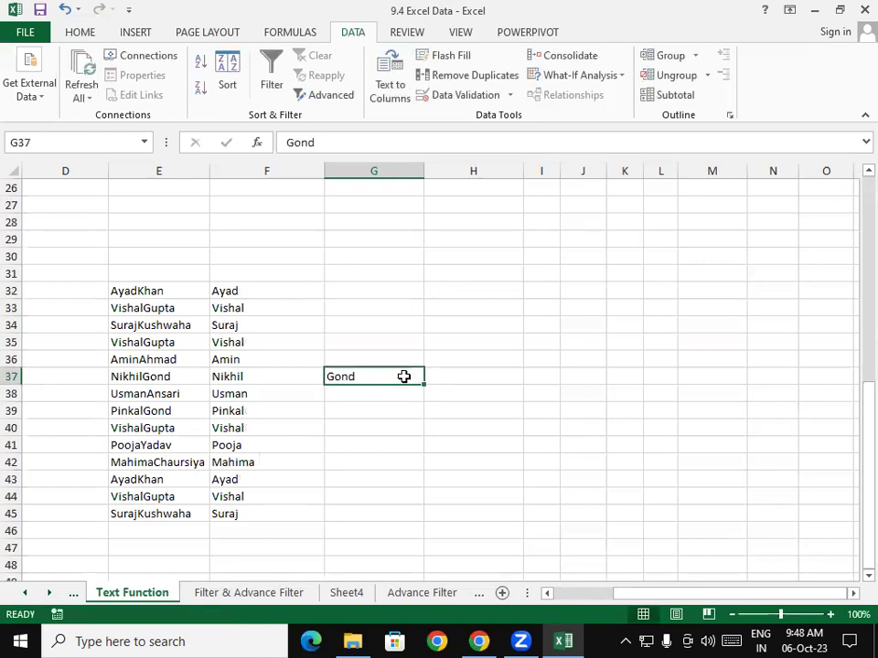
{"action": "key", "text": "ctrl+e"}
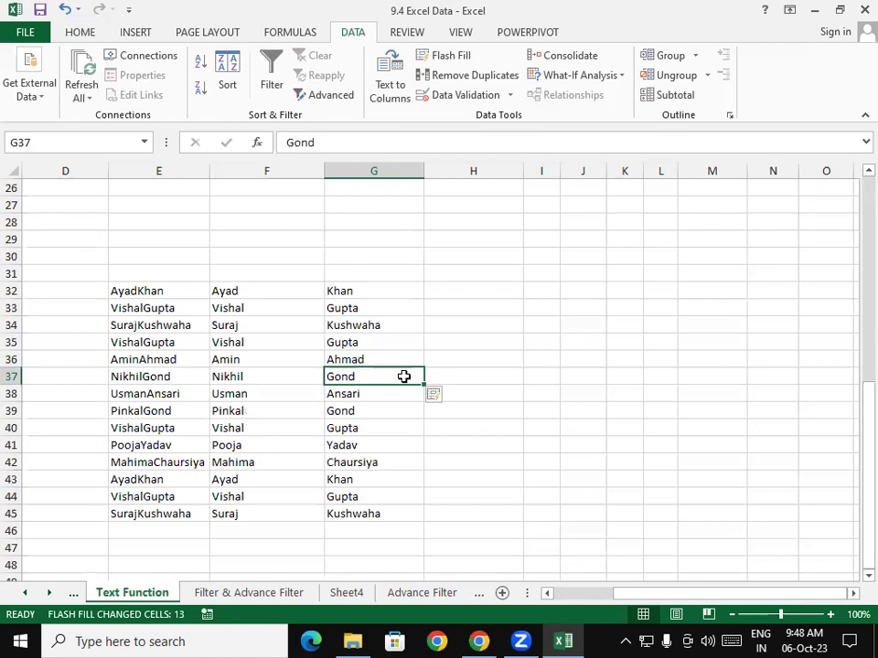
{"action": "left_click_drag", "start_coordinate": [390, 292], "coordinate": [373, 506]}
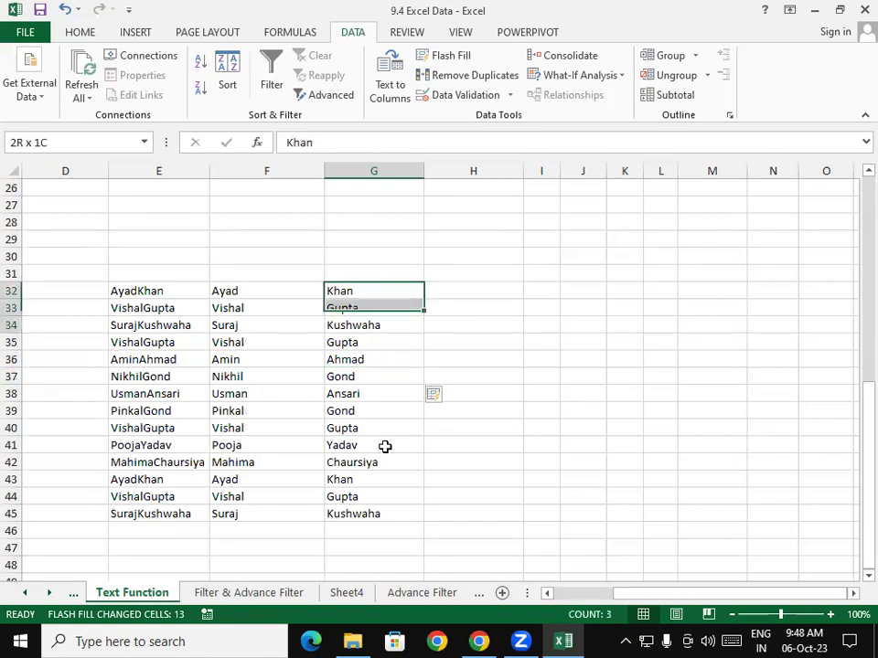
{"action": "key", "text": "Delete"}
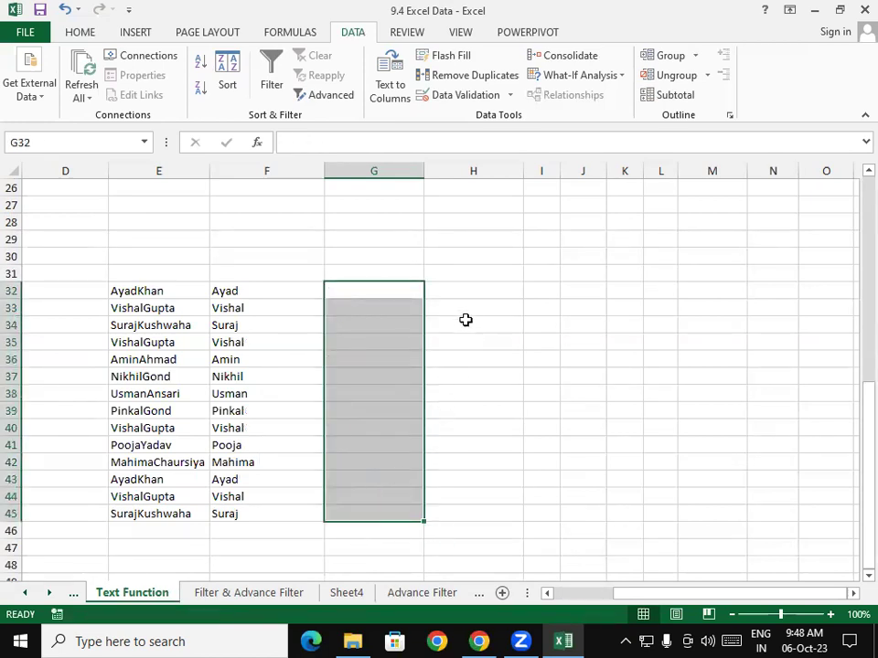
Step: Enter Khan in H32 and try Ctrl+E, dismissing the no-pattern warning
{"action": "left_click", "coordinate": [473, 291]}
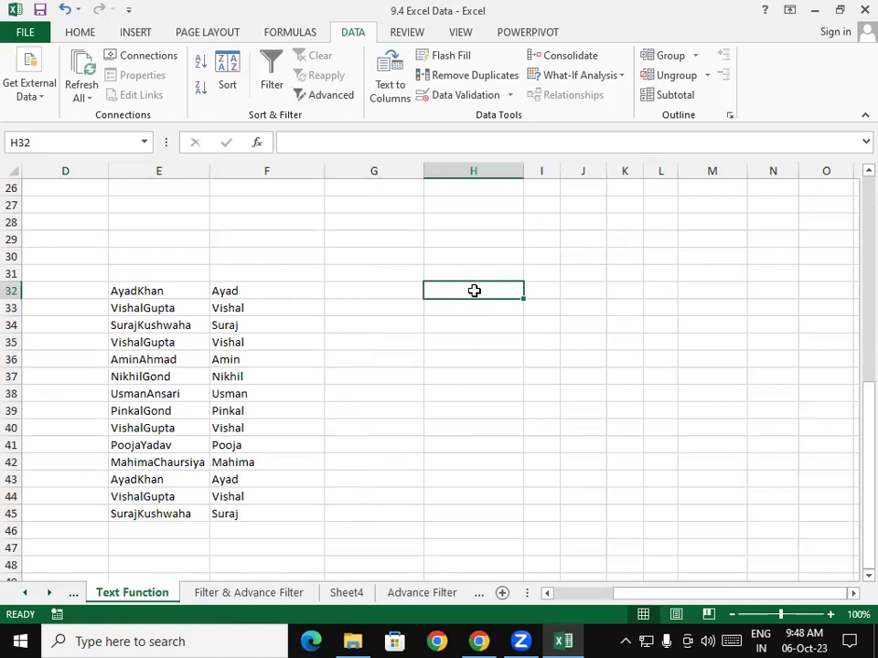
{"action": "type", "text": "Khan"}
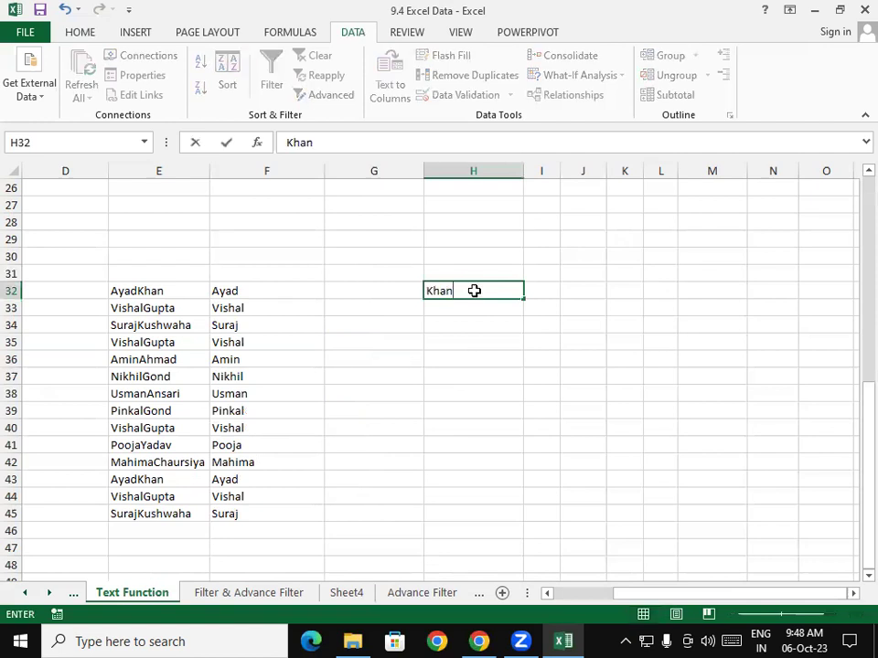
{"action": "key", "text": "ctrl+Return"}
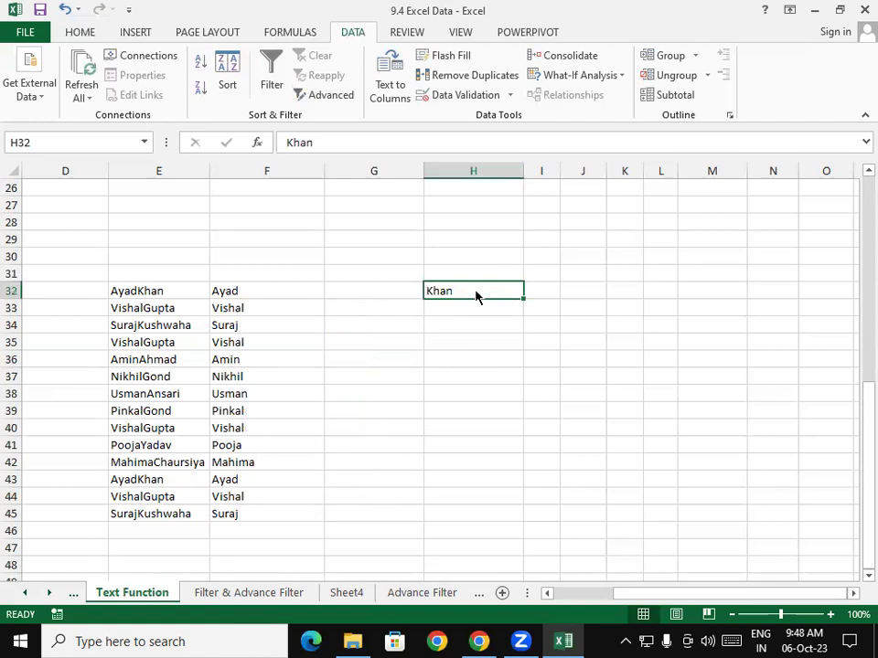
{"action": "key", "text": "ctrl+e"}
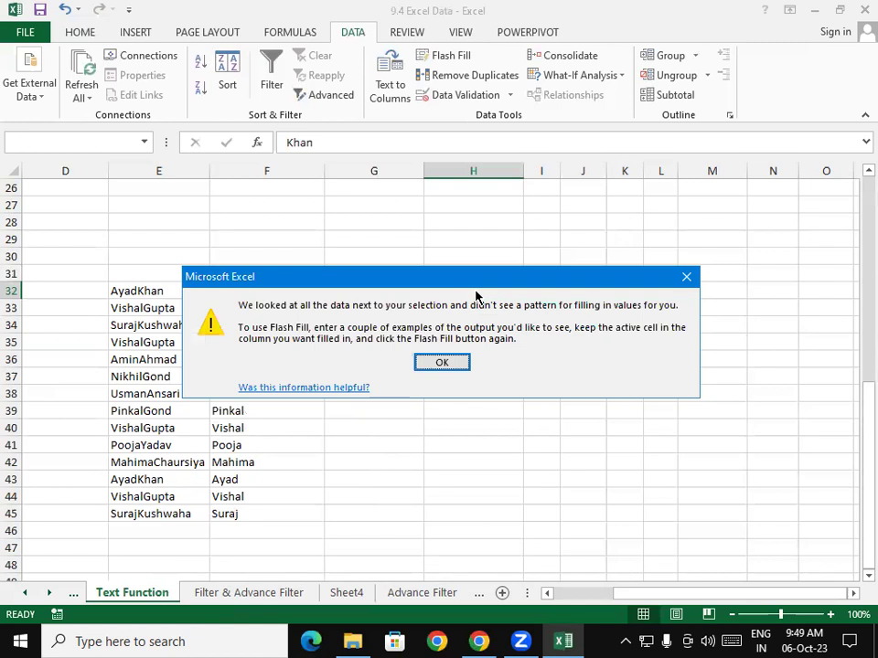
{"action": "key", "text": "Return"}
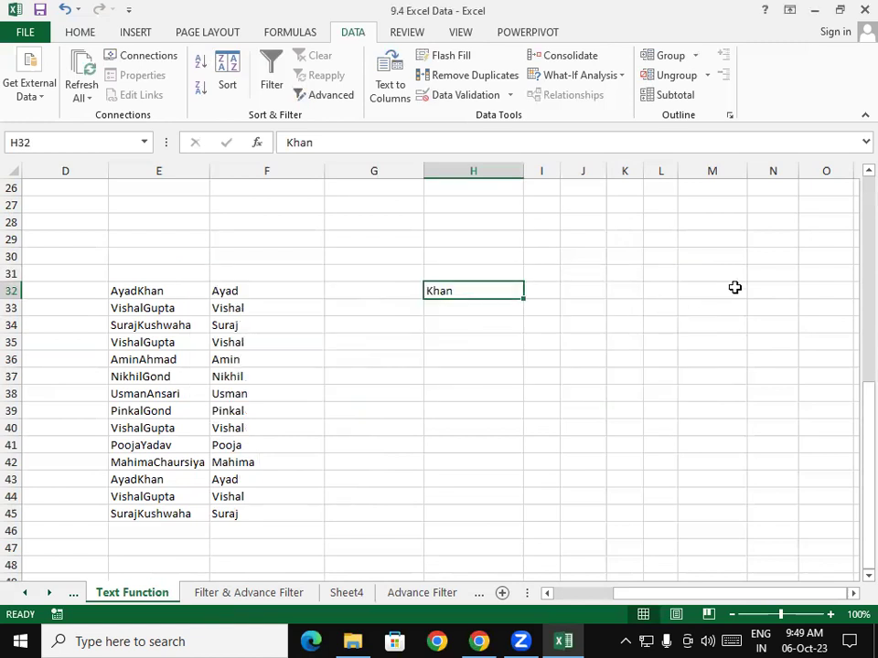
Step: Retry Data > Flash Fill from the Khan example and dismiss the warning again
{"action": "left_click", "coordinate": [734, 288]}
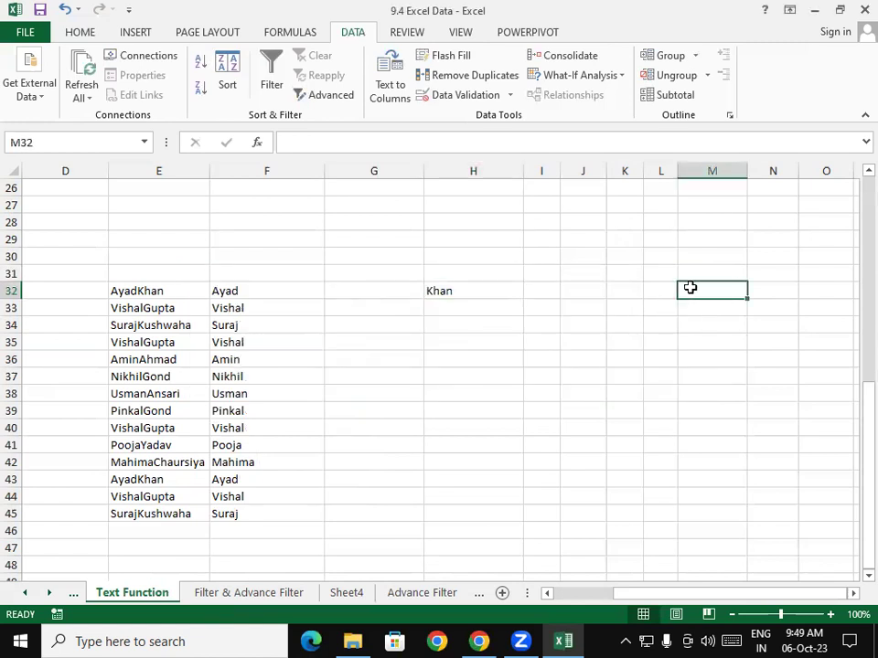
{"action": "mouse_move", "coordinate": [408, 289]}
{"action": "left_mouse_down"}
{"action": "mouse_move", "coordinate": [605, 525]}
{"action": "mouse_move", "coordinate": [646, 529]}
{"action": "left_mouse_up"}
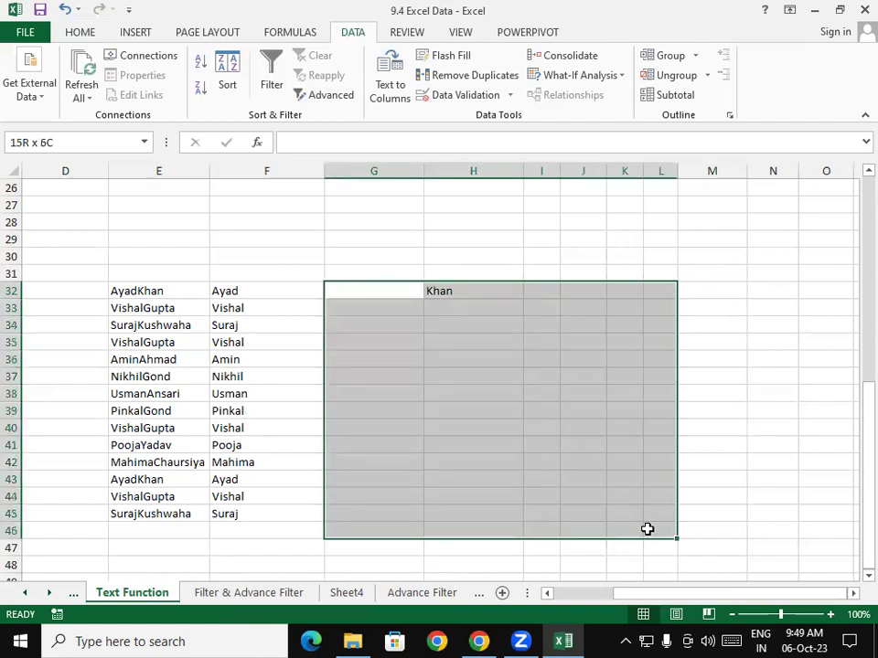
{"action": "left_click", "coordinate": [372, 305]}
{"action": "left_click_drag", "start_coordinate": [372, 291], "coordinate": [373, 477]}
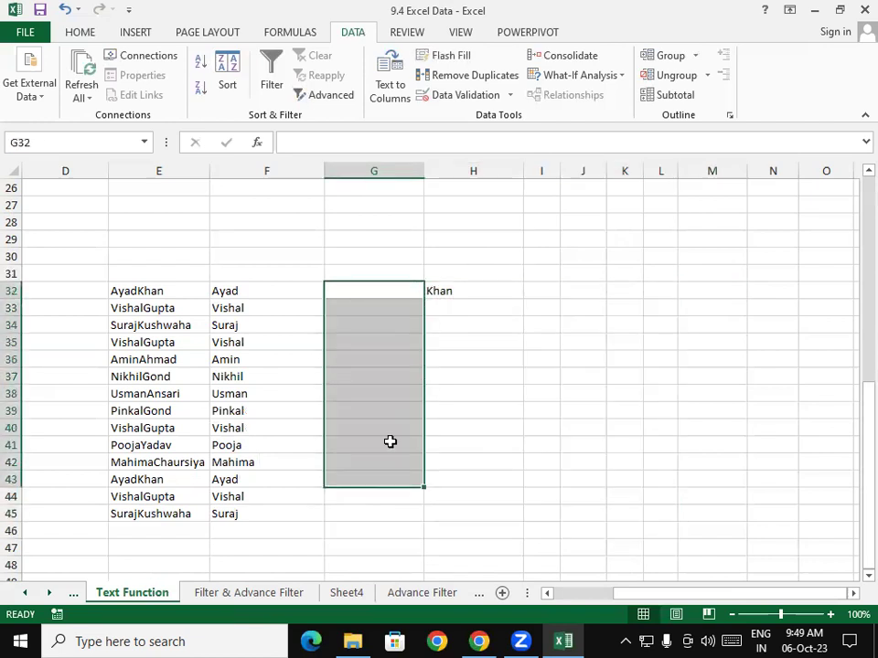
{"action": "left_click", "coordinate": [442, 291]}
{"action": "left_click", "coordinate": [448, 57]}
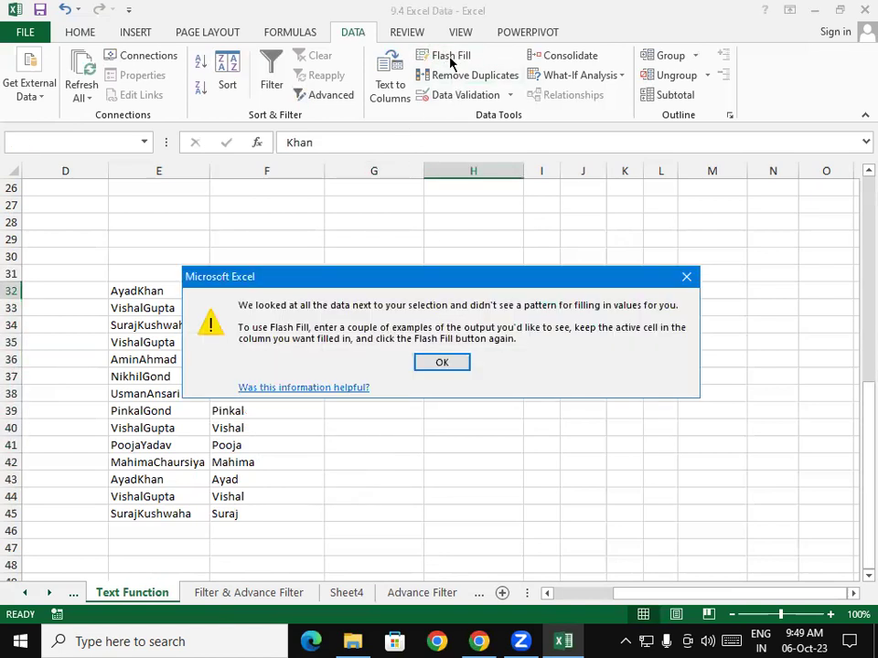
{"action": "left_click", "coordinate": [443, 364]}
{"action": "left_click", "coordinate": [378, 291]}
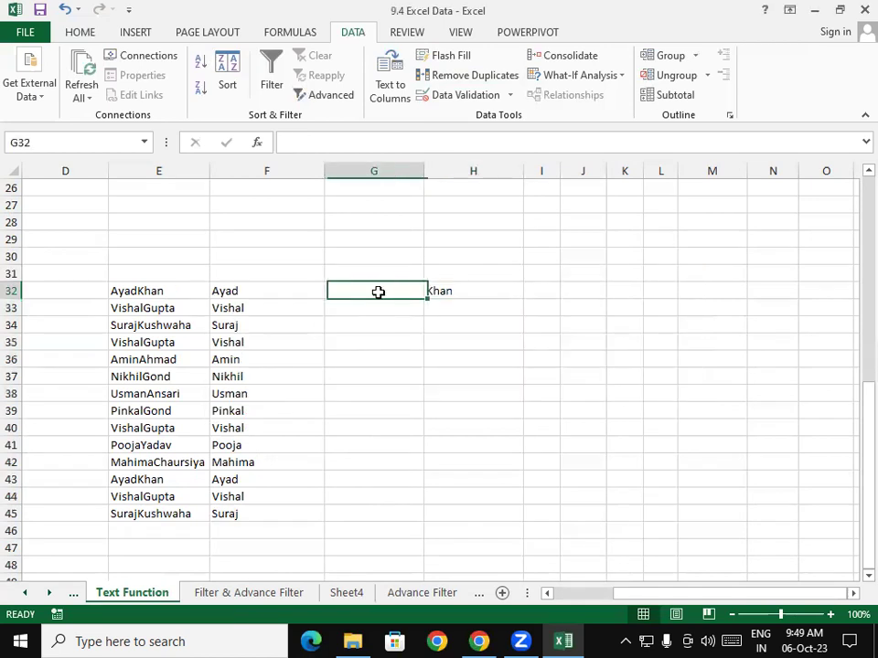
Step: Enter 1 in G32 and fill it down to G45
{"action": "type", "text": "1"}
{"action": "key", "text": "Return"}
{"action": "key", "text": "Return"}
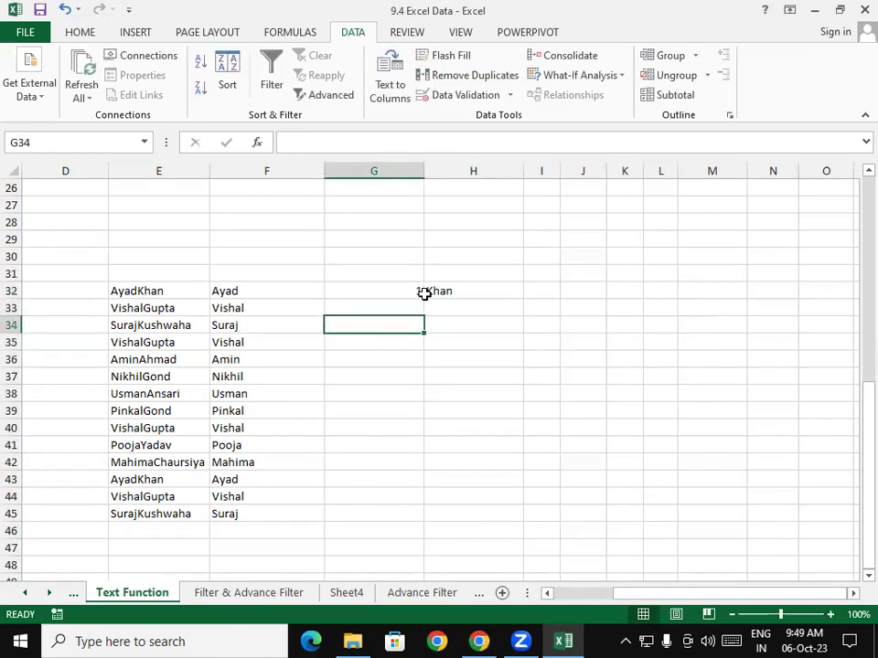
{"action": "left_click", "coordinate": [420, 292]}
{"action": "left_click_drag", "start_coordinate": [421, 294], "coordinate": [411, 521]}
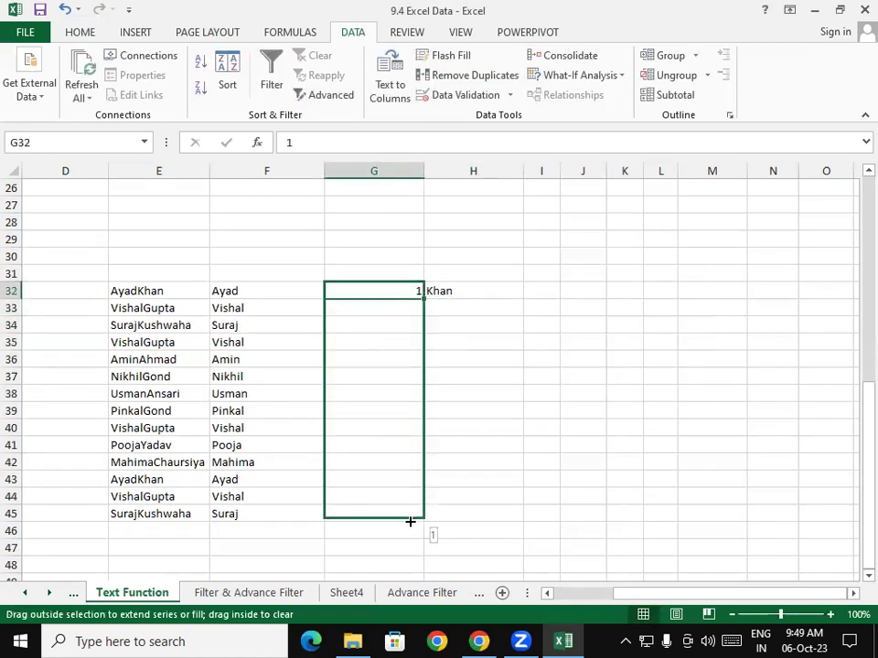
{"action": "left_click", "coordinate": [448, 377]}
Step: Flash Fill surnames Khan through Kushwaha into H32:H45 with Data > Flash Fill
{"action": "left_click", "coordinate": [447, 291]}
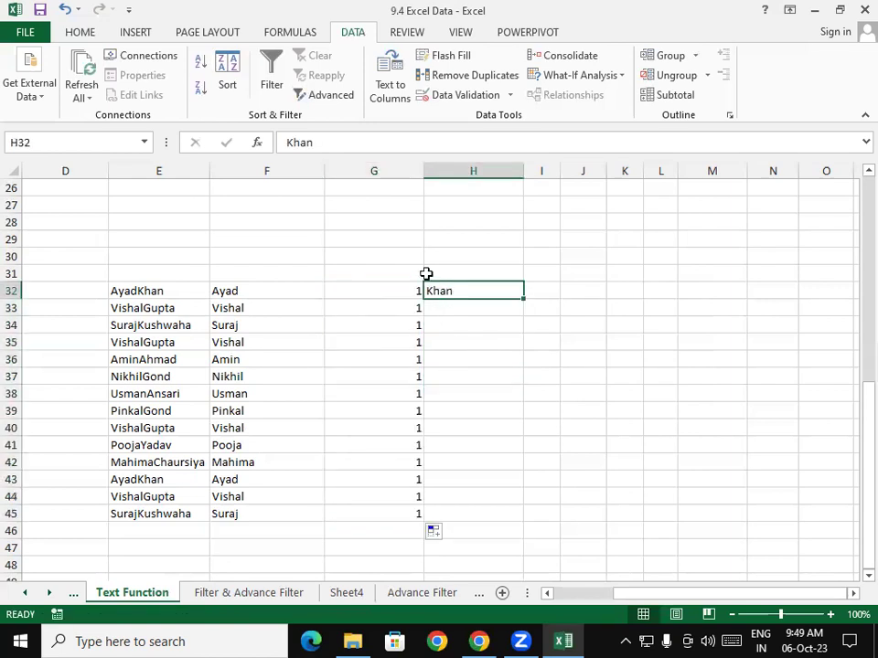
{"action": "left_click", "coordinate": [452, 57]}
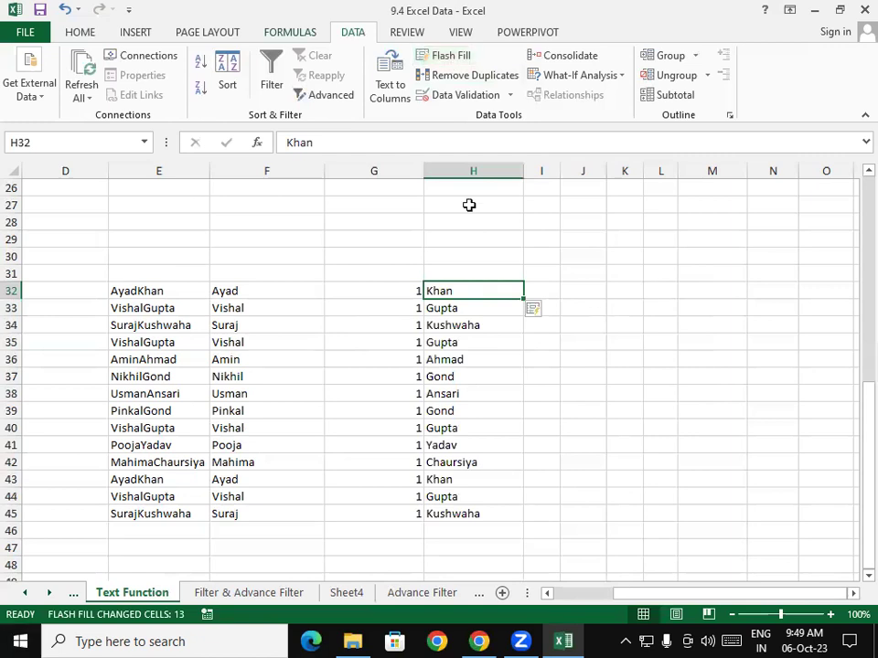
{"action": "left_click", "coordinate": [128, 287]}
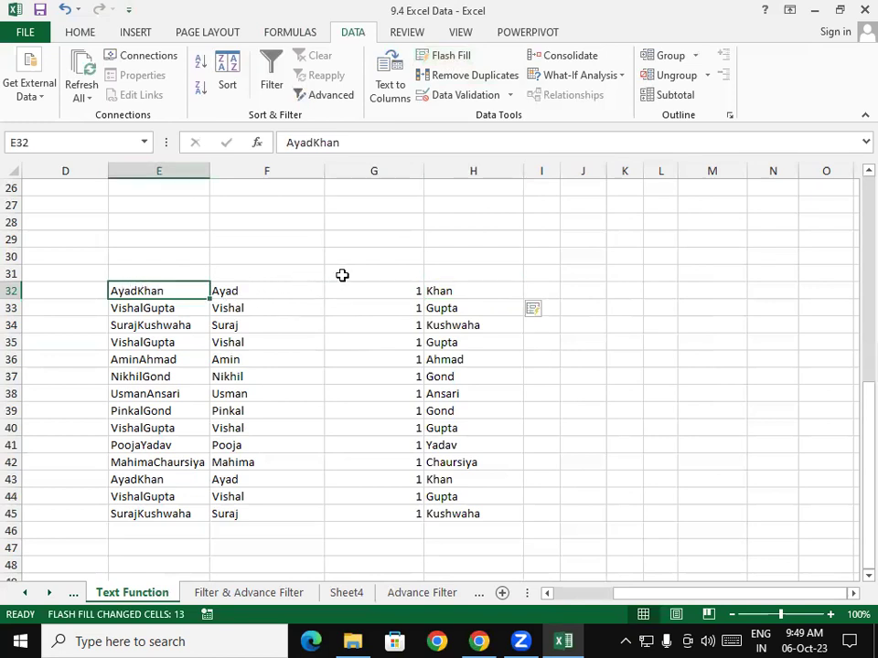
{"action": "left_click_drag", "start_coordinate": [364, 289], "coordinate": [413, 499]}
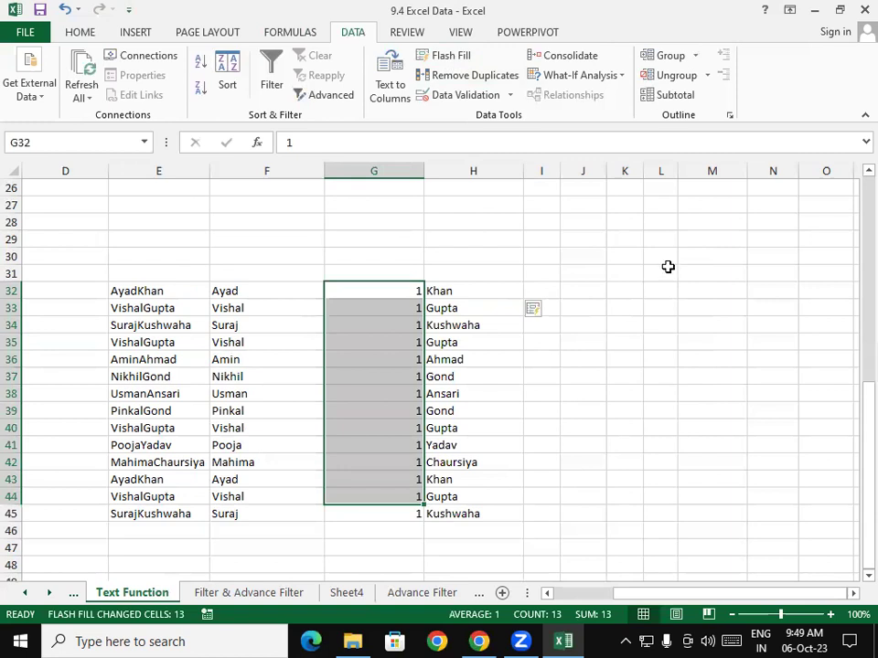
{"action": "left_click", "coordinate": [477, 291]}
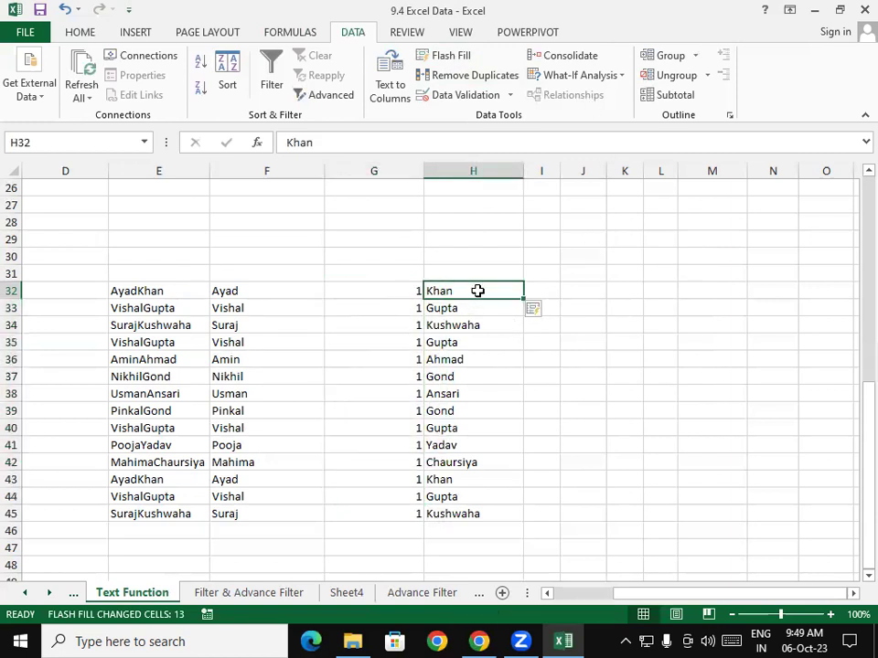
{"action": "left_click", "coordinate": [621, 286]}
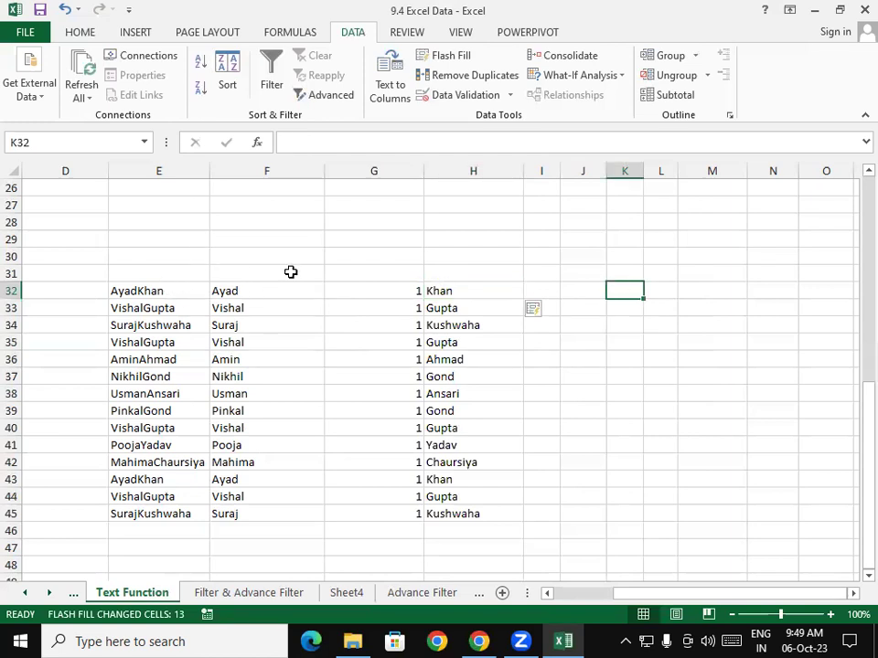
Step: Enter Ayad in K32 and try Ctrl+E, dismissing the no-pattern warning
{"action": "type", "text": "Ayad"}
{"action": "key", "text": "Return"}
{"action": "key", "text": "Up"}
{"action": "key", "text": "ctrl+e"}
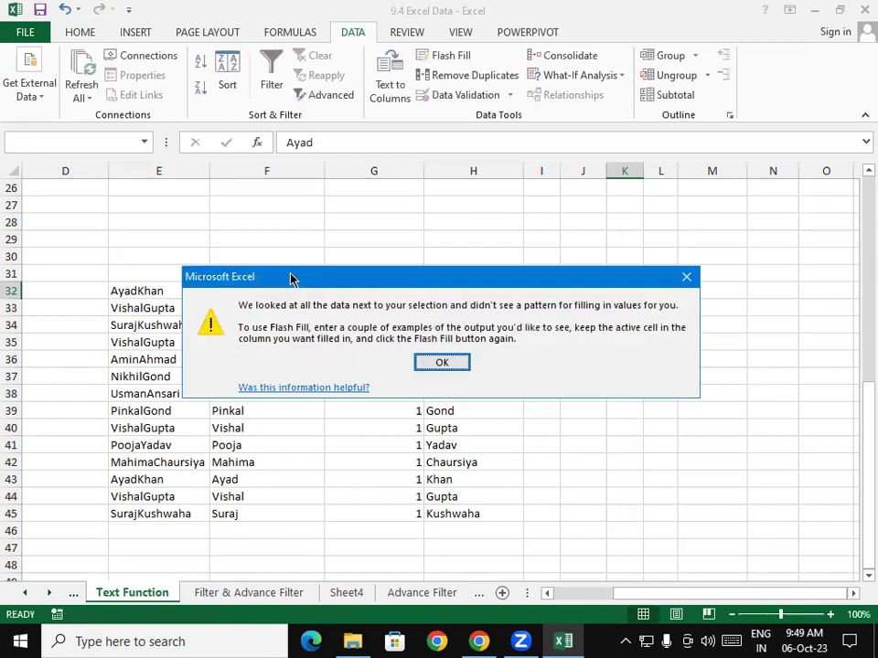
{"action": "key", "text": "Return"}
{"action": "right_click", "coordinate": [291, 272]}
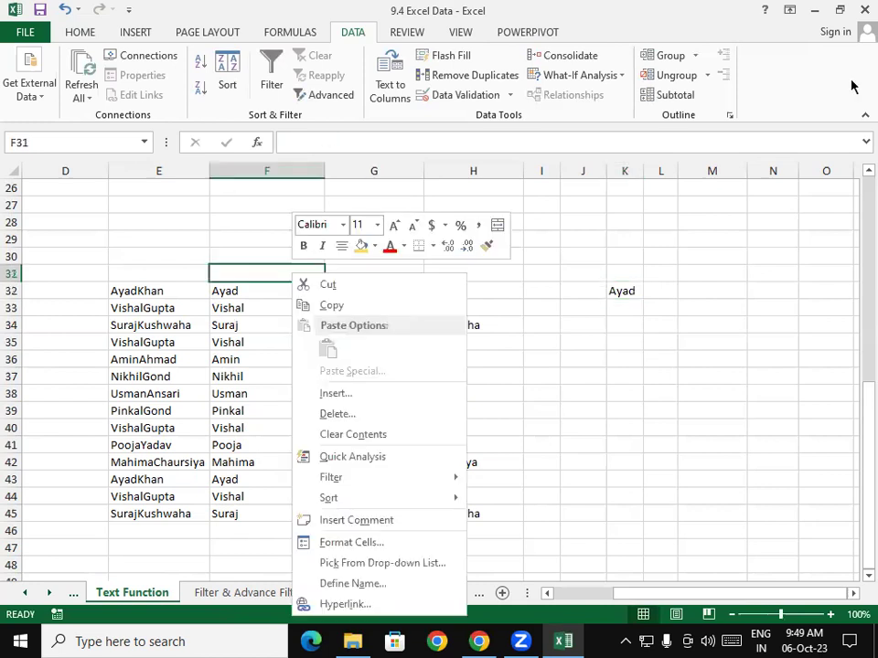
Step: Enter 1 in I32 and 2 in J32 and fill both down to row 45
{"action": "left_click", "coordinate": [547, 289]}
{"action": "left_click", "coordinate": [549, 290]}
{"action": "type", "text": "1"}
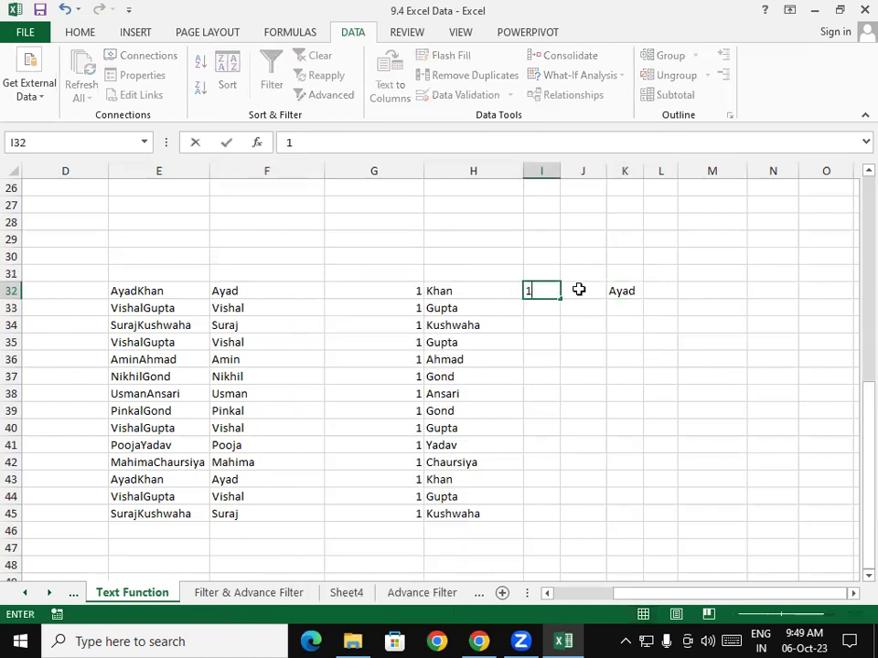
{"action": "left_click", "coordinate": [579, 289]}
{"action": "type", "text": "2"}
{"action": "key", "text": "Return"}
{"action": "mouse_move", "coordinate": [553, 292]}
{"action": "left_mouse_down"}
{"action": "mouse_move", "coordinate": [588, 304]}
{"action": "mouse_move", "coordinate": [622, 518]}
{"action": "left_mouse_up"}
{"action": "left_click", "coordinate": [660, 427]}
{"action": "left_click_drag", "start_coordinate": [531, 291], "coordinate": [566, 446]}
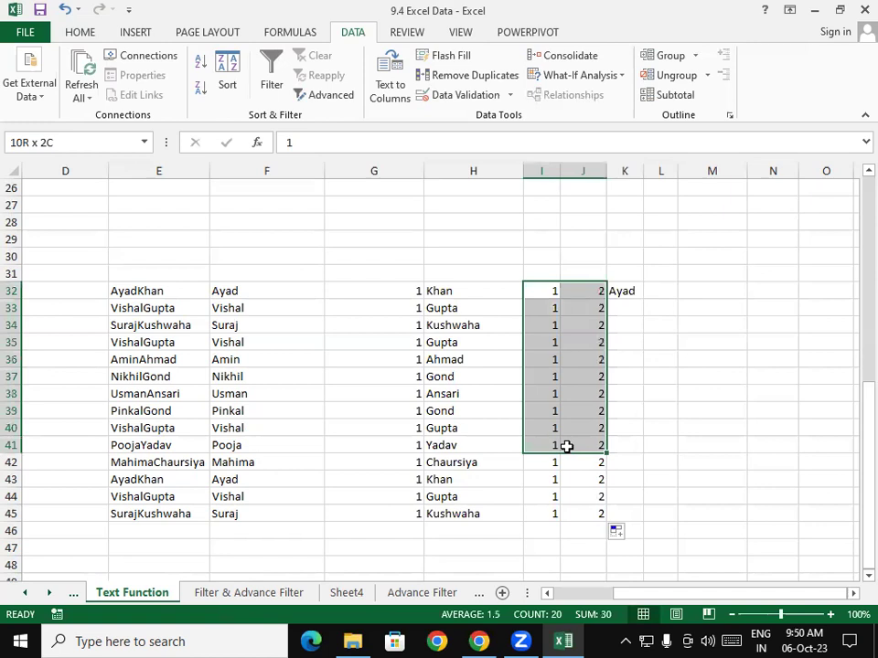
{"action": "left_click", "coordinate": [652, 341]}
Step: Flash Fill first names Ayad through Suraj into K32:K45 with Ctrl+E
{"action": "left_click", "coordinate": [623, 291]}
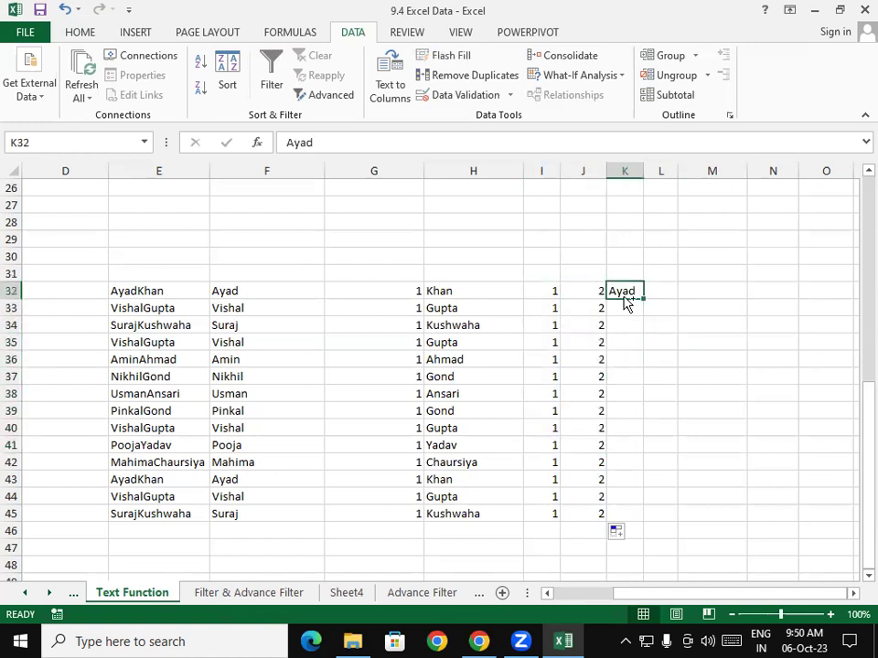
{"action": "key", "text": "ctrl+e"}
{"action": "left_click", "coordinate": [716, 324]}
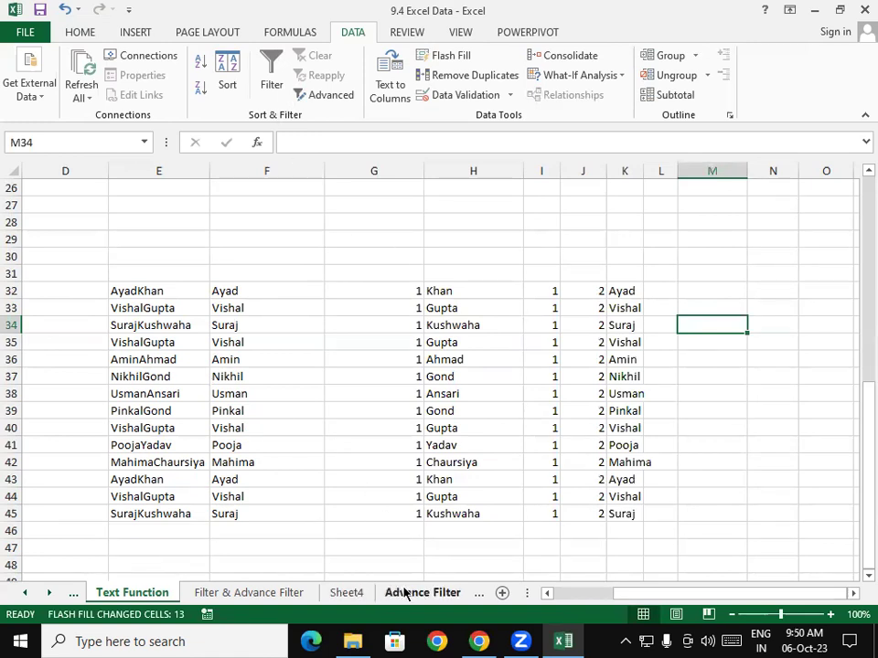
Step: Switch to the Advance Filter sheet and look at the Flash Fill option under Home > Fill
{"action": "left_click", "coordinate": [402, 592]}
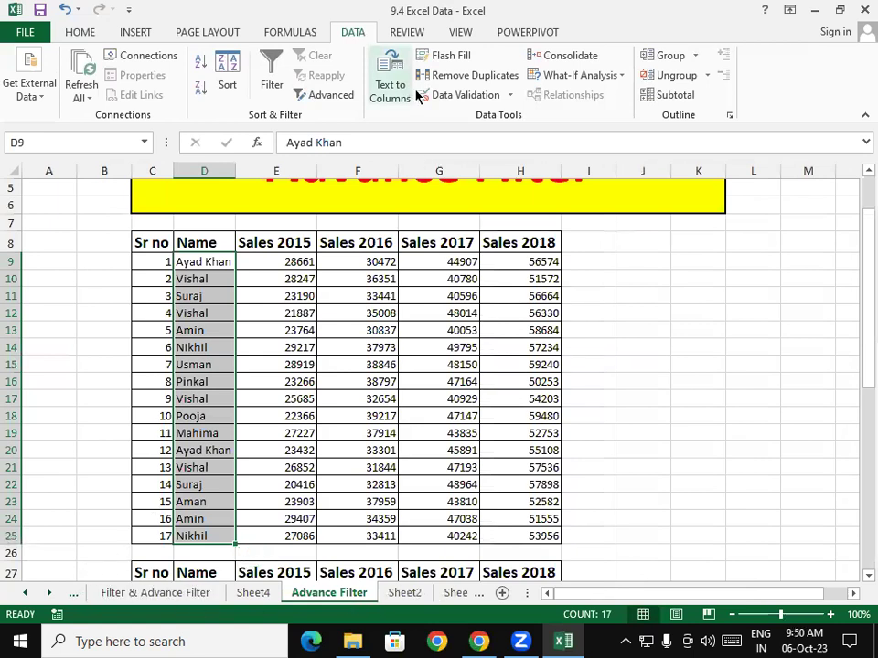
{"action": "left_click", "coordinate": [83, 31]}
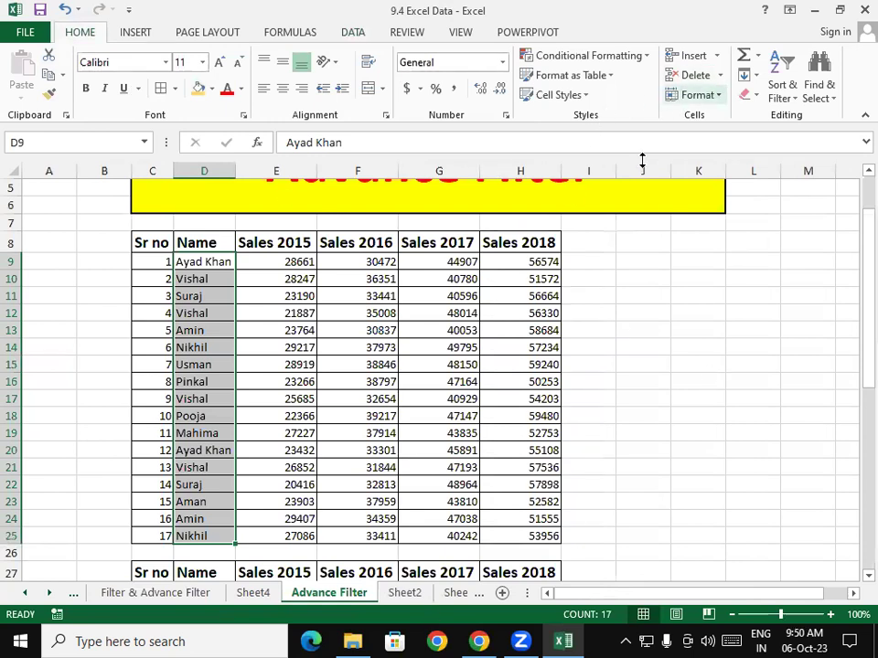
{"action": "left_click", "coordinate": [353, 32]}
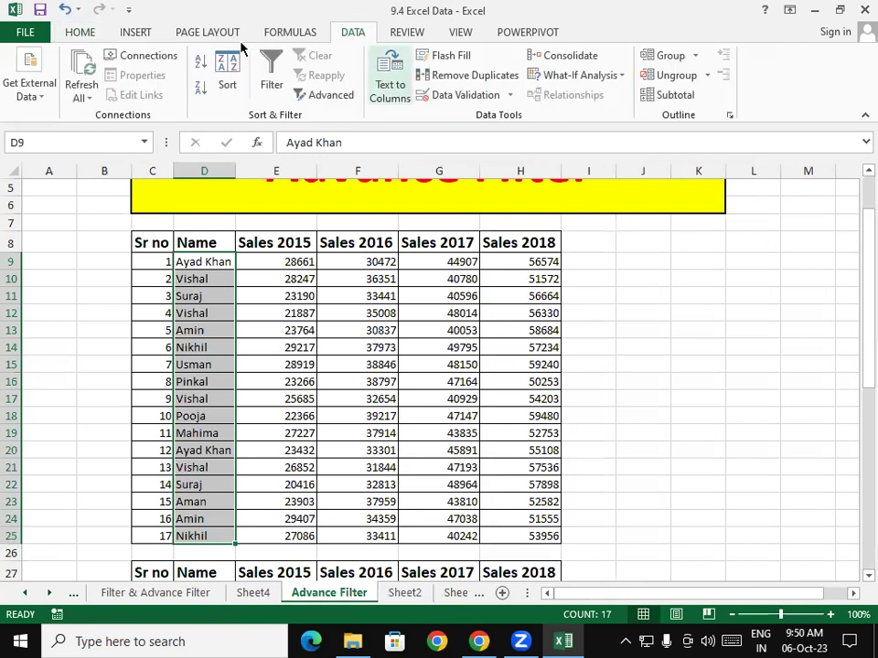
{"action": "left_click", "coordinate": [78, 31]}
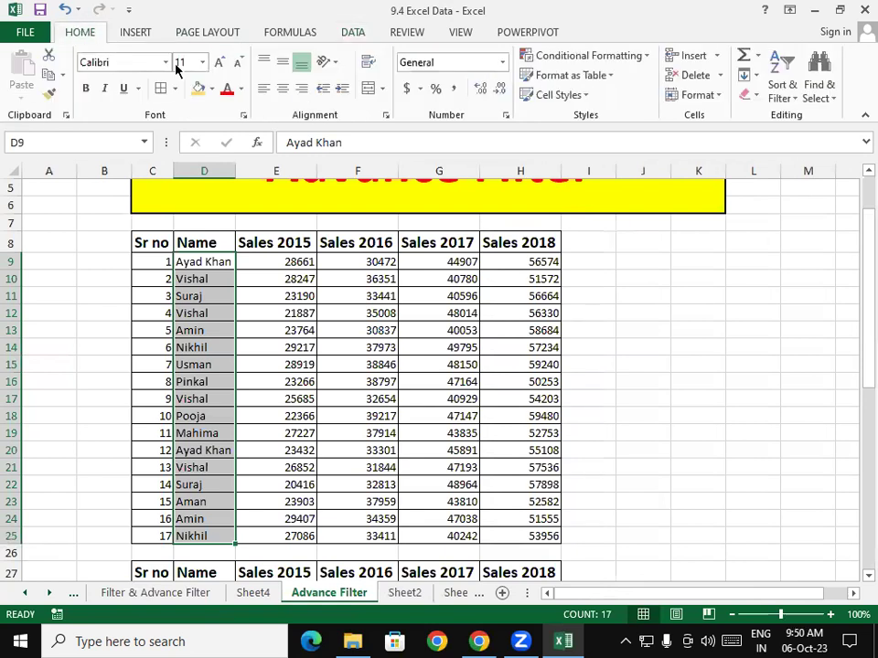
{"action": "left_click", "coordinate": [745, 76]}
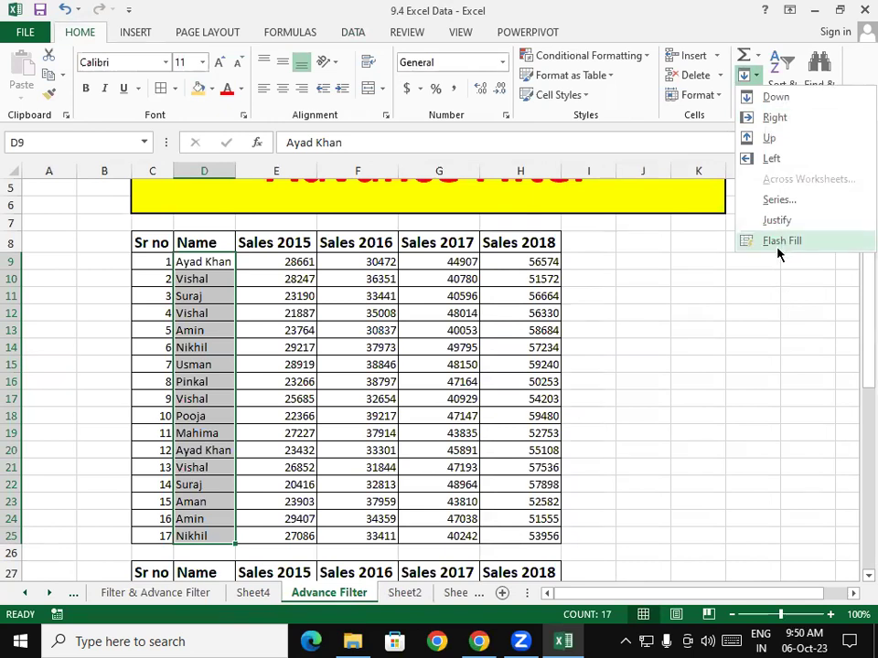
{"action": "key", "text": "Escape"}
Step: Scroll up to the top of the sales table so the banner and the names are in view
{"action": "left_click", "coordinate": [298, 364]}
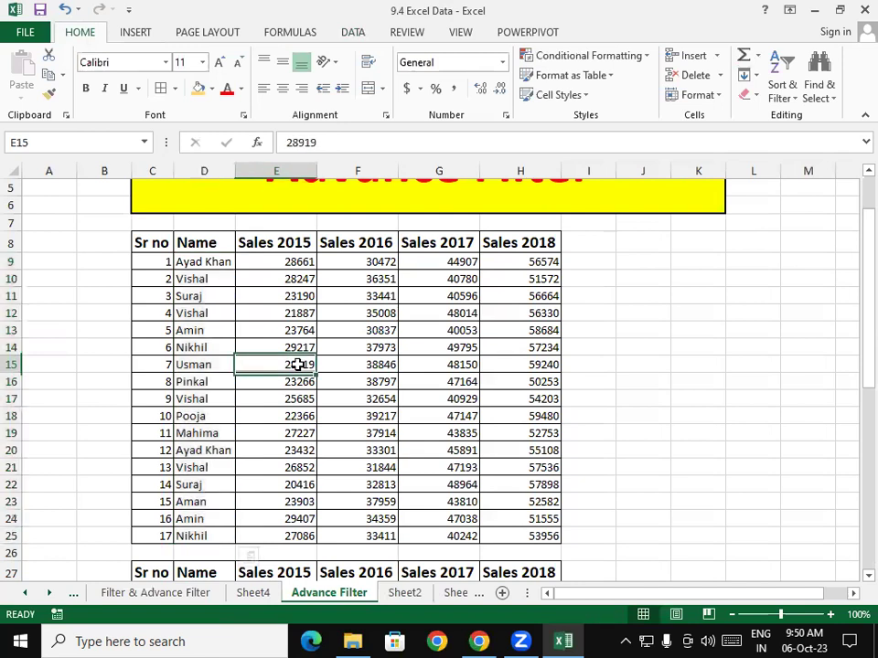
{"action": "left_click_drag", "start_coordinate": [851, 365], "coordinate": [851, 275]}
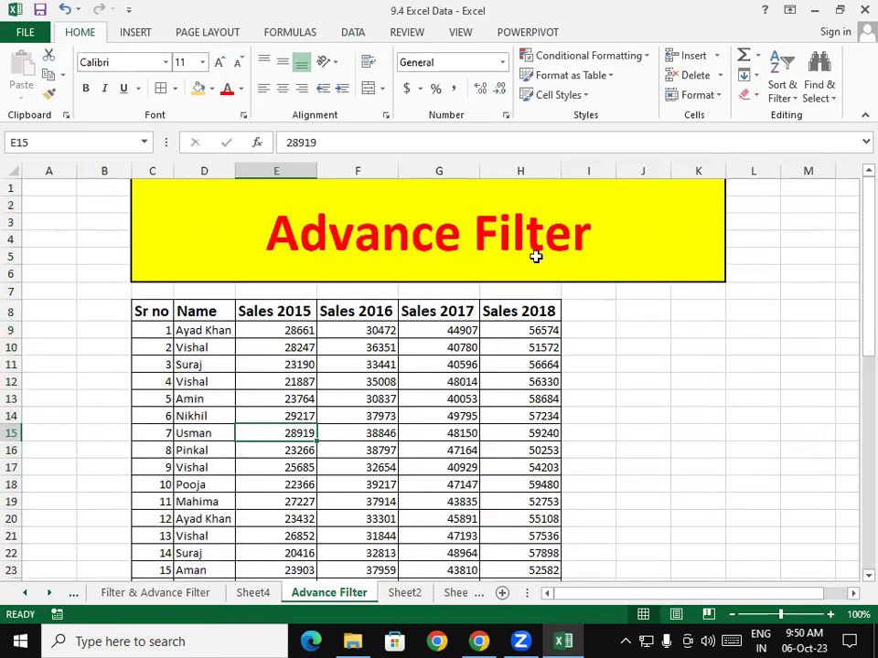
{"action": "left_click_drag", "start_coordinate": [103, 188], "coordinate": [509, 490]}
{"action": "left_click", "coordinate": [689, 392]}
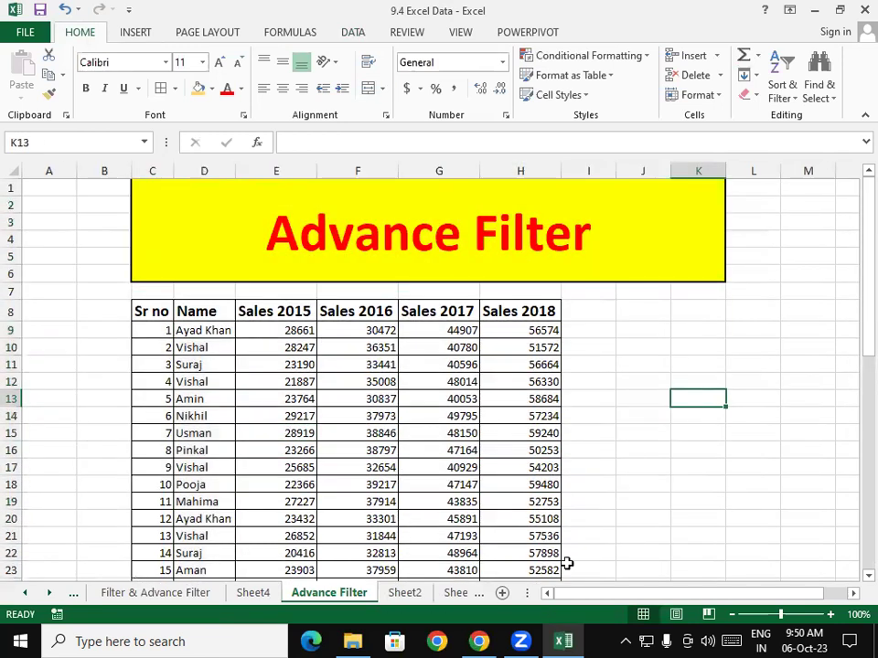